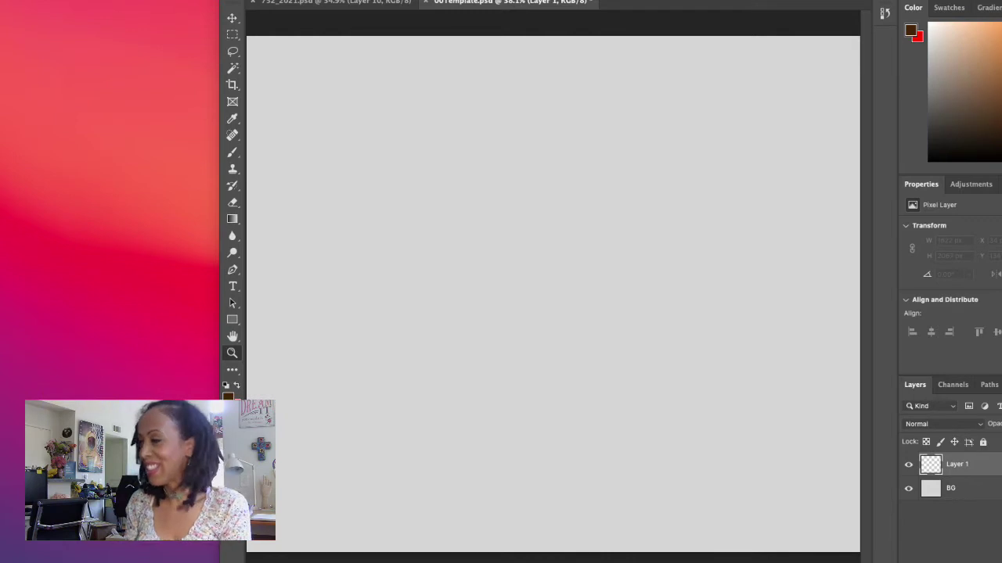
Clear the Layer 1 selection in the blank 2496 × 2100 px template's Layers panel
click(951, 524)
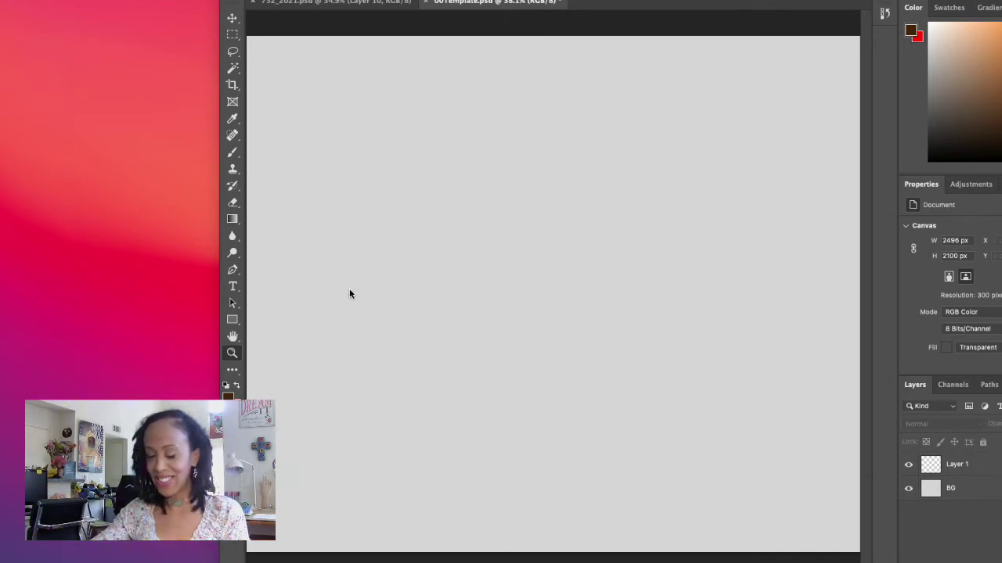
Target Layer 1 and set a pale light-blue foreground colour for brush sketching
click(956, 464)
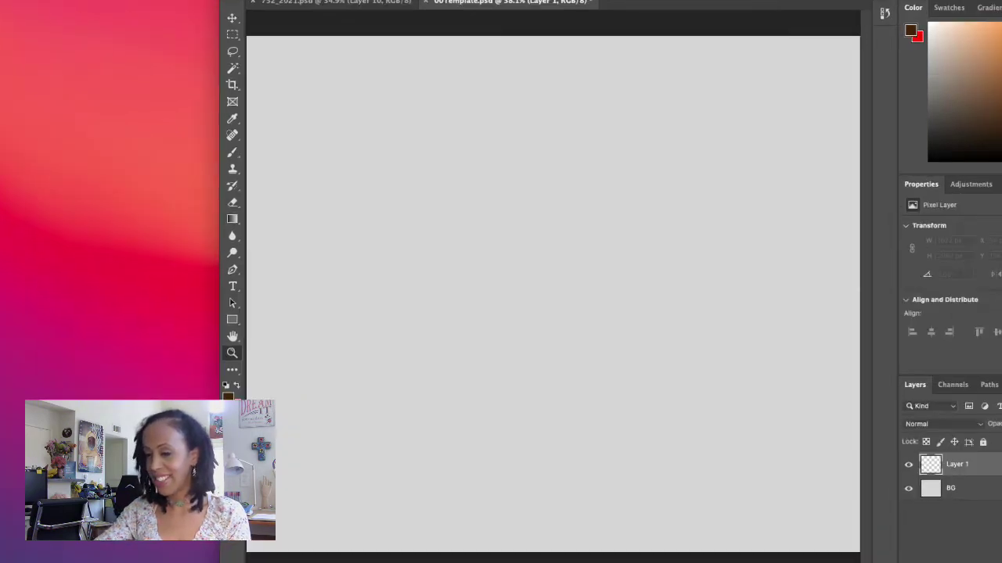
click(938, 50)
click(936, 52)
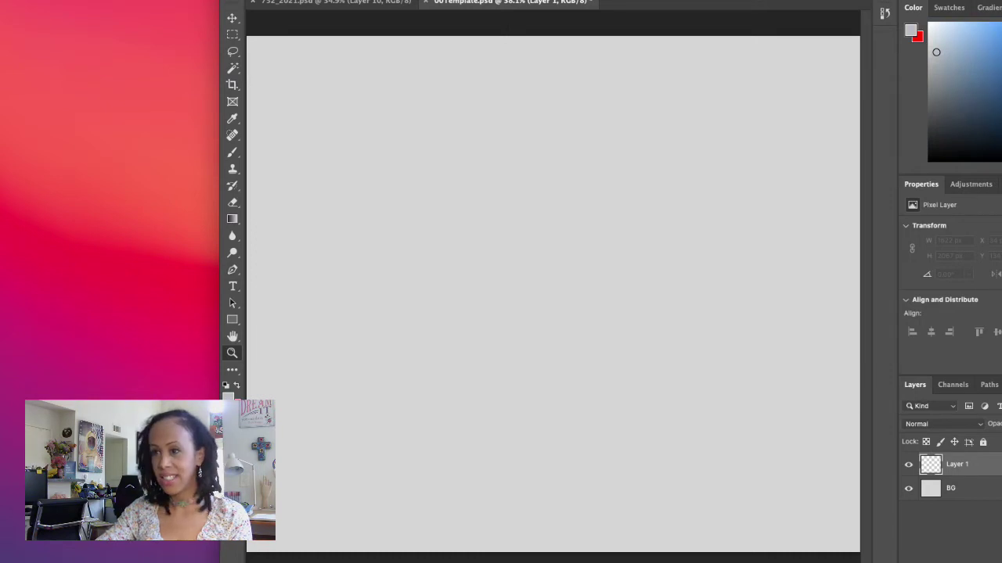
click(947, 36)
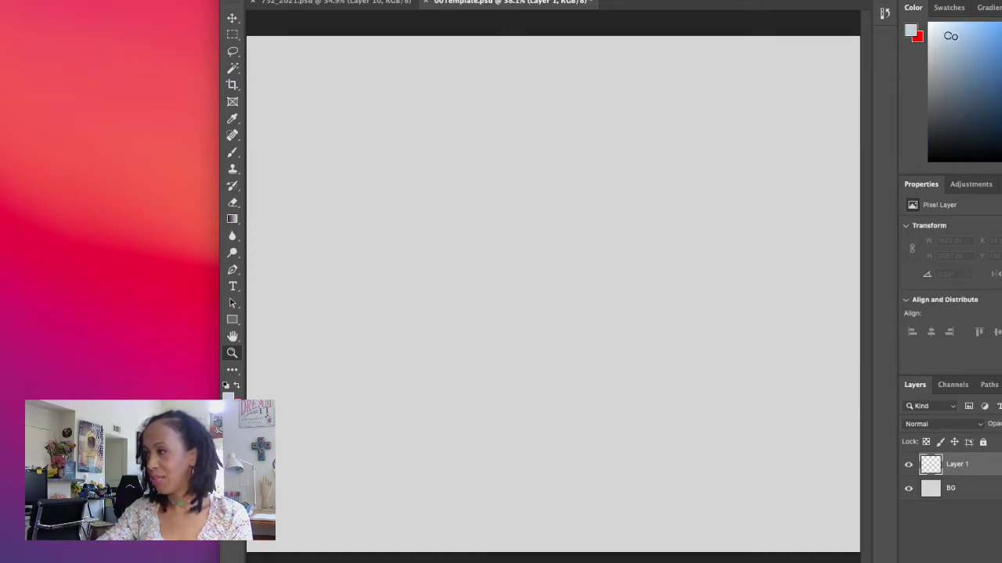
click(957, 43)
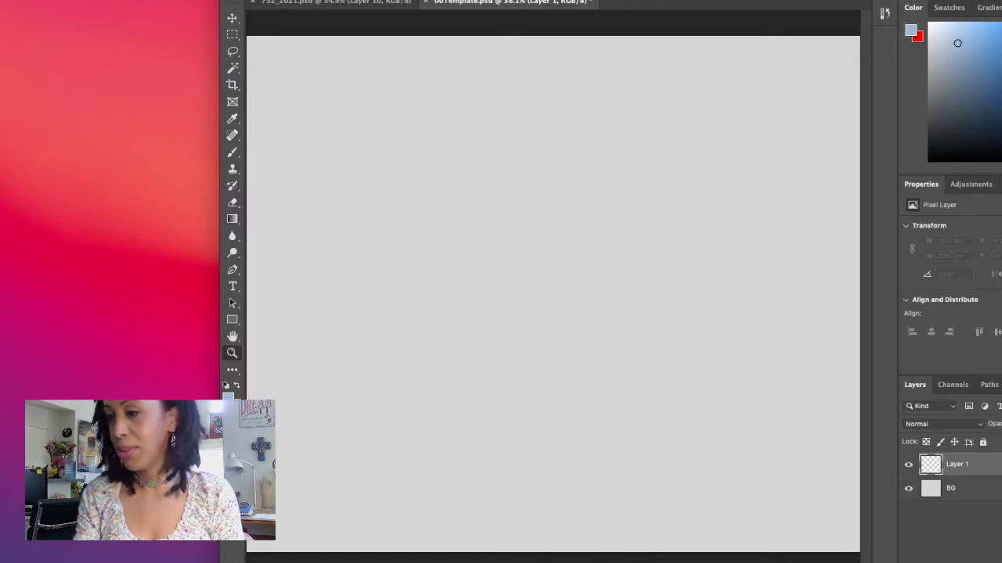
click(231, 151)
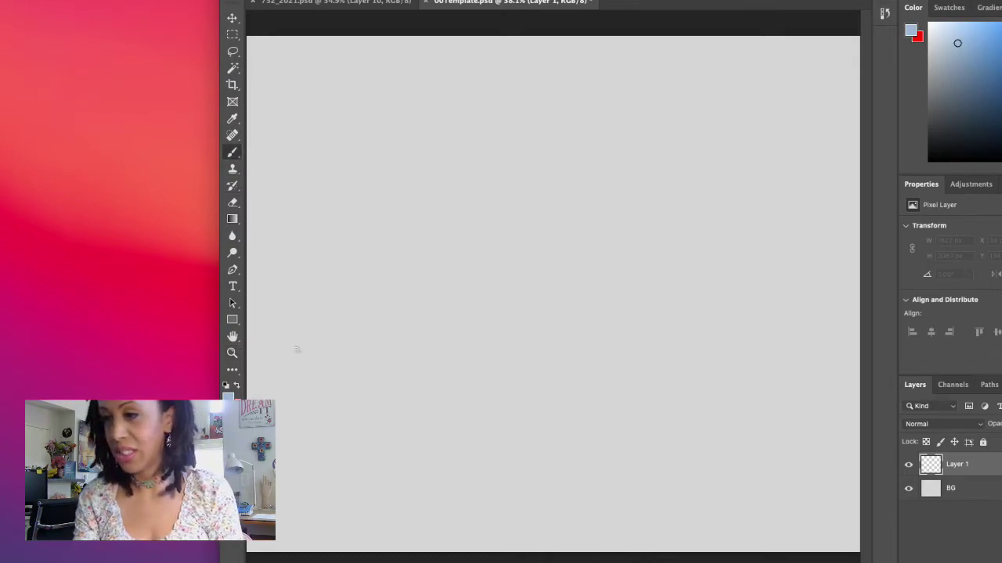
Sketch a long horizontal ground line and a large oval fruit on the right
drag(266, 381, 508, 384)
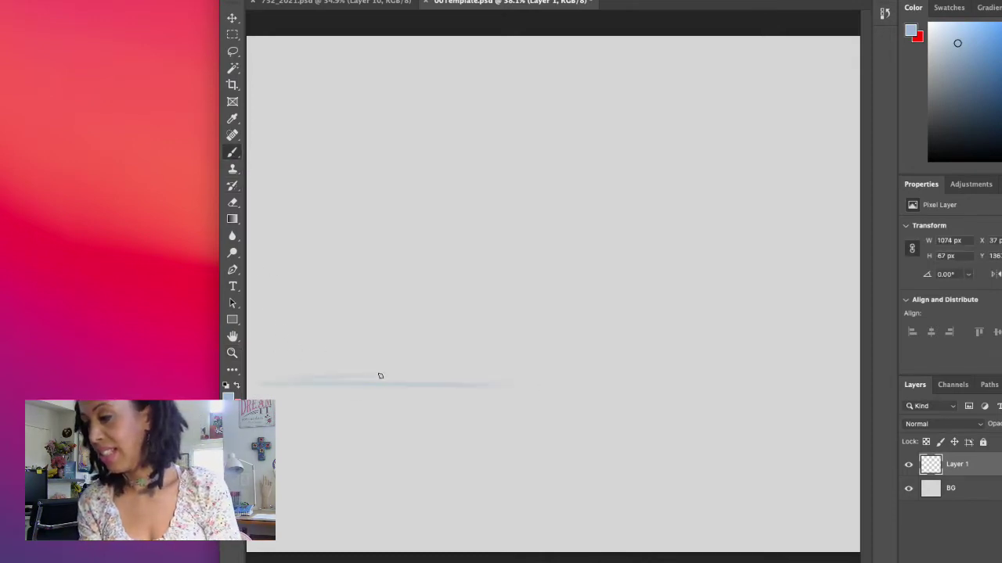
mouse_move(381, 377)
mouse_down()
mouse_move(700, 387)
mouse_move(333, 389)
mouse_move(743, 395)
mouse_move(537, 380)
mouse_move(759, 372)
mouse_up()
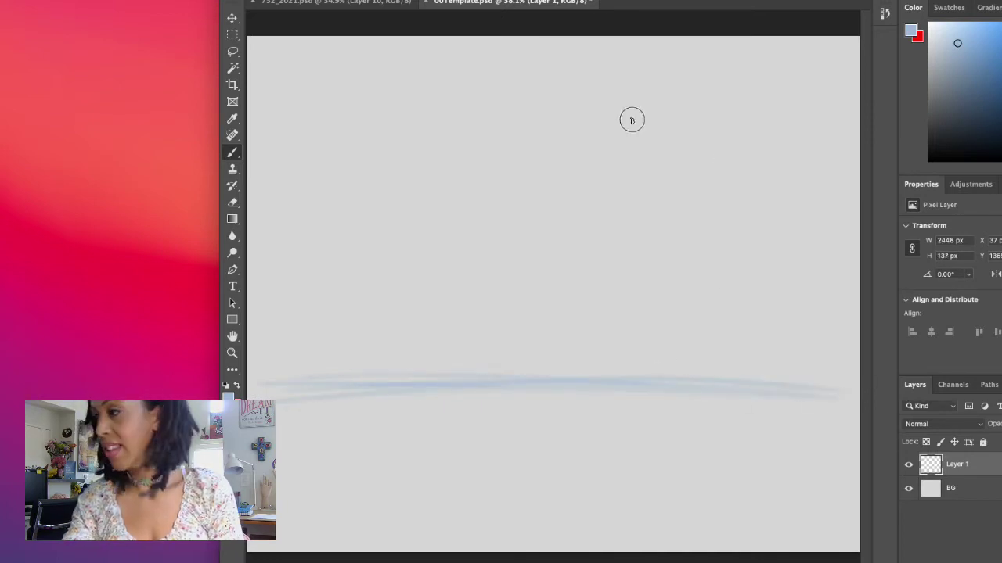
mouse_move(631, 118)
mouse_down()
mouse_move(597, 109)
mouse_move(719, 113)
mouse_move(519, 108)
mouse_move(735, 119)
mouse_move(702, 113)
mouse_move(795, 219)
mouse_up()
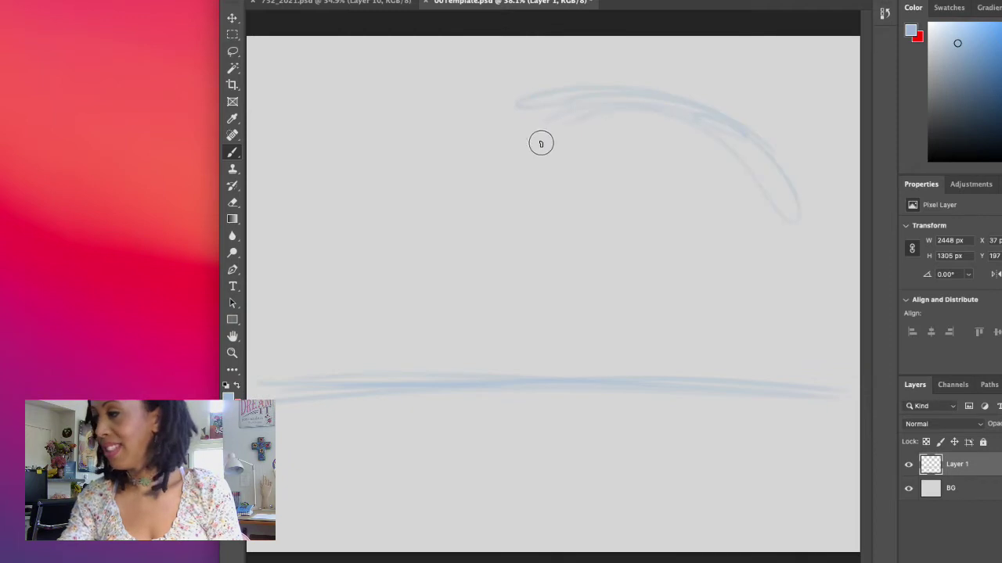
mouse_move(539, 143)
mouse_down()
mouse_move(551, 256)
mouse_move(657, 320)
mouse_move(525, 137)
mouse_move(517, 221)
mouse_move(520, 185)
mouse_move(608, 311)
mouse_move(789, 187)
mouse_move(786, 253)
mouse_move(812, 264)
mouse_up()
mouse_move(532, 104)
mouse_down()
mouse_move(817, 193)
mouse_move(834, 235)
mouse_up()
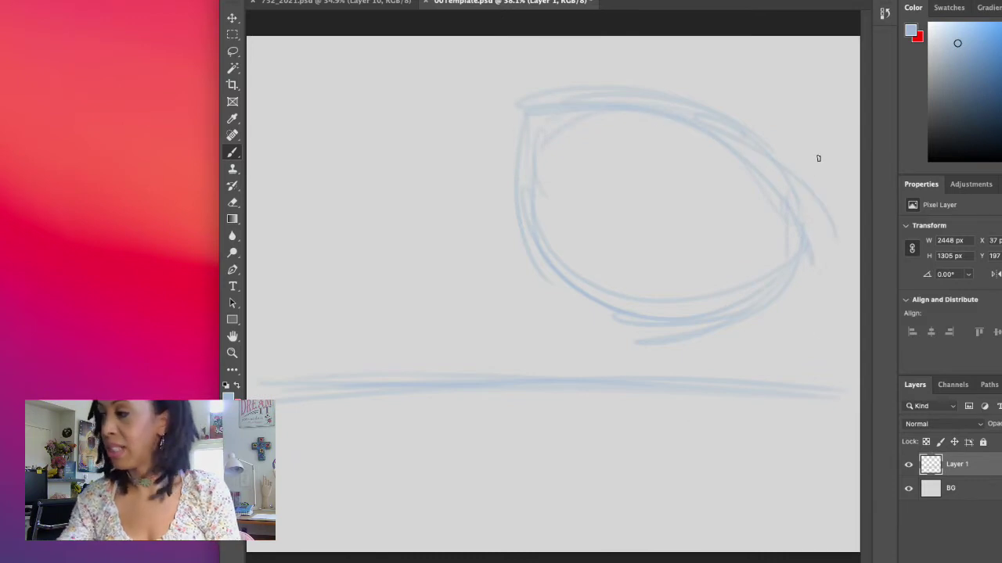
drag(789, 193, 810, 250)
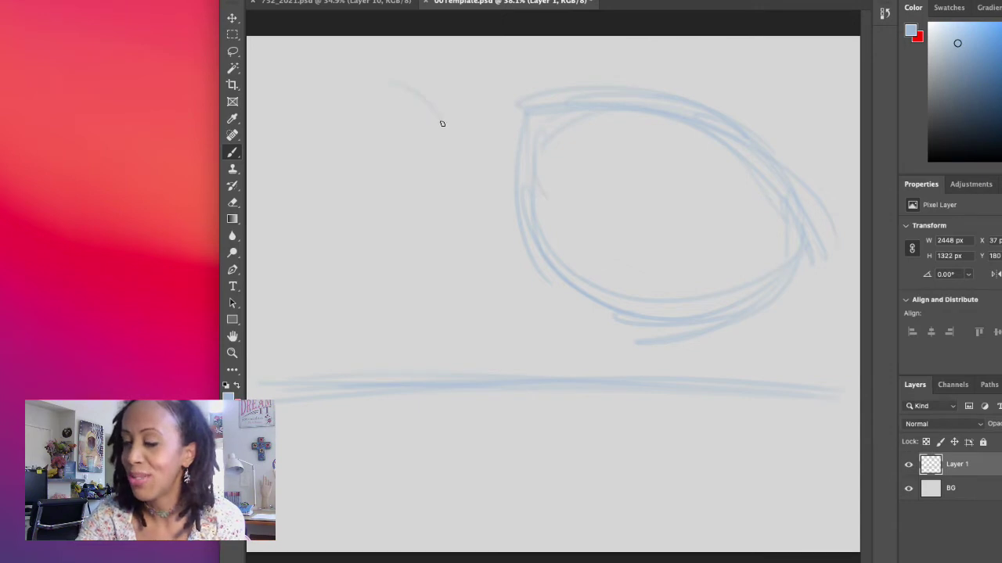
Sketch a pointed fruit shape on the left with an arc inside it
mouse_move(398, 76)
mouse_down()
mouse_move(409, 116)
mouse_move(452, 134)
mouse_up()
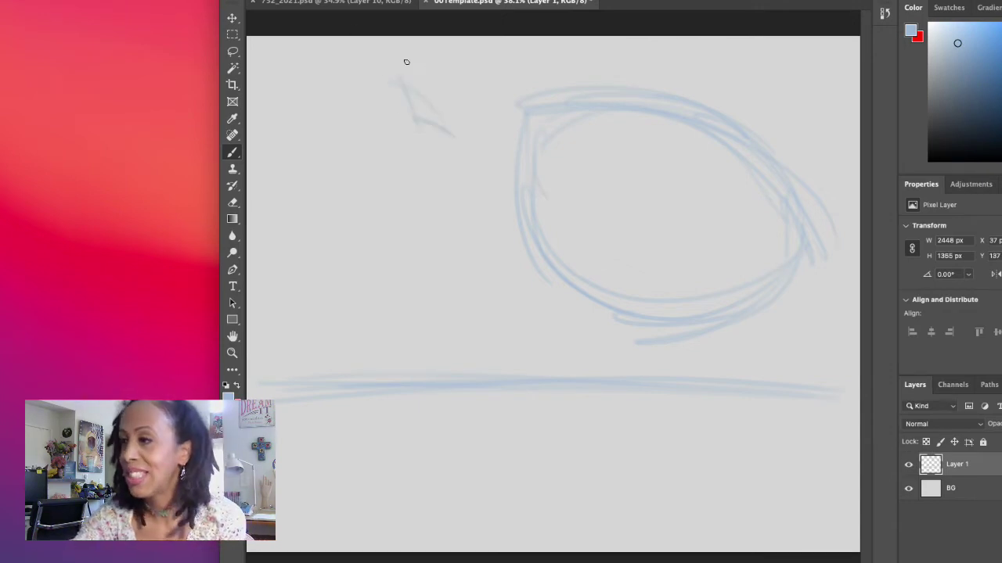
mouse_move(369, 46)
mouse_down()
mouse_move(301, 63)
mouse_move(254, 108)
mouse_up()
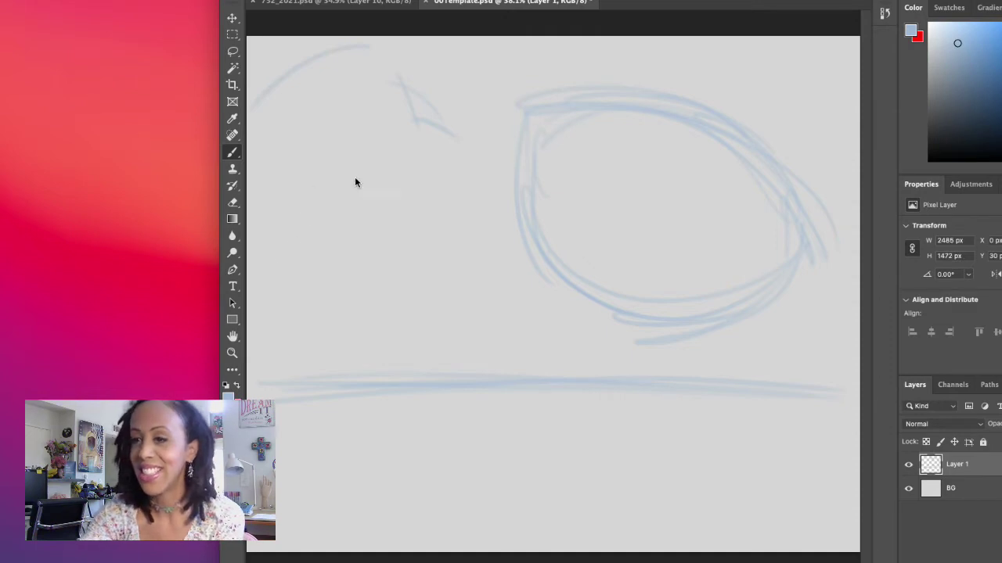
mouse_move(274, 166)
mouse_down()
mouse_move(259, 233)
mouse_move(279, 313)
mouse_move(443, 192)
mouse_move(422, 212)
mouse_move(467, 129)
mouse_up()
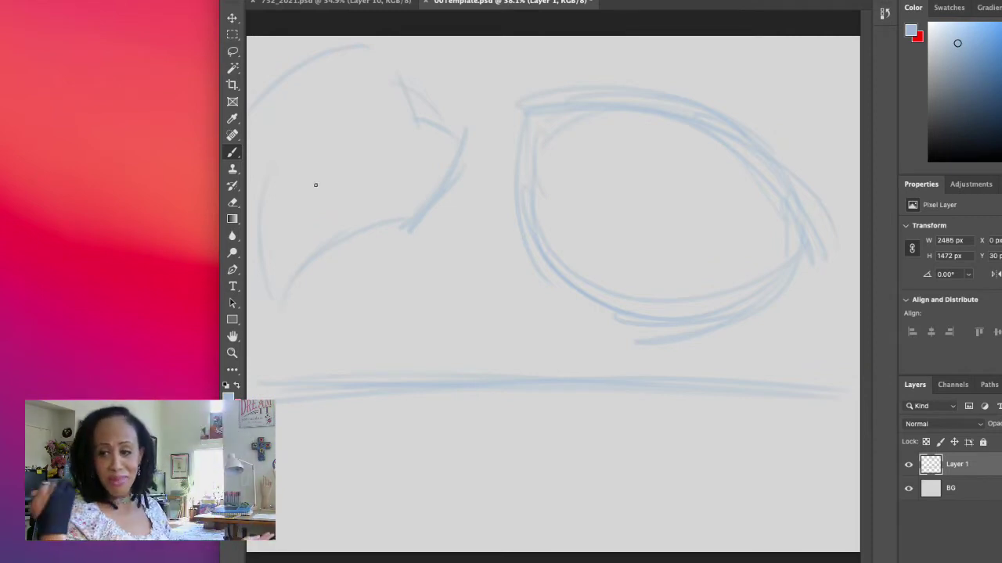
mouse_move(361, 113)
mouse_down()
mouse_move(281, 260)
mouse_move(402, 94)
mouse_up()
Strengthen the left fruit's outline and add vertical segment lines inside it
mouse_move(282, 238)
mouse_down()
mouse_move(407, 102)
mouse_move(448, 108)
mouse_move(465, 134)
mouse_up()
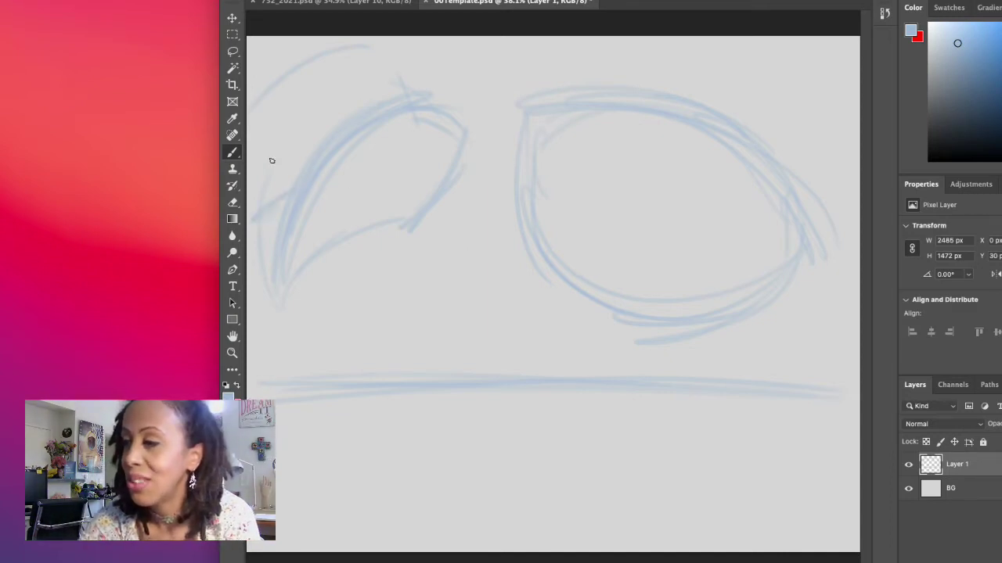
drag(254, 166, 320, 147)
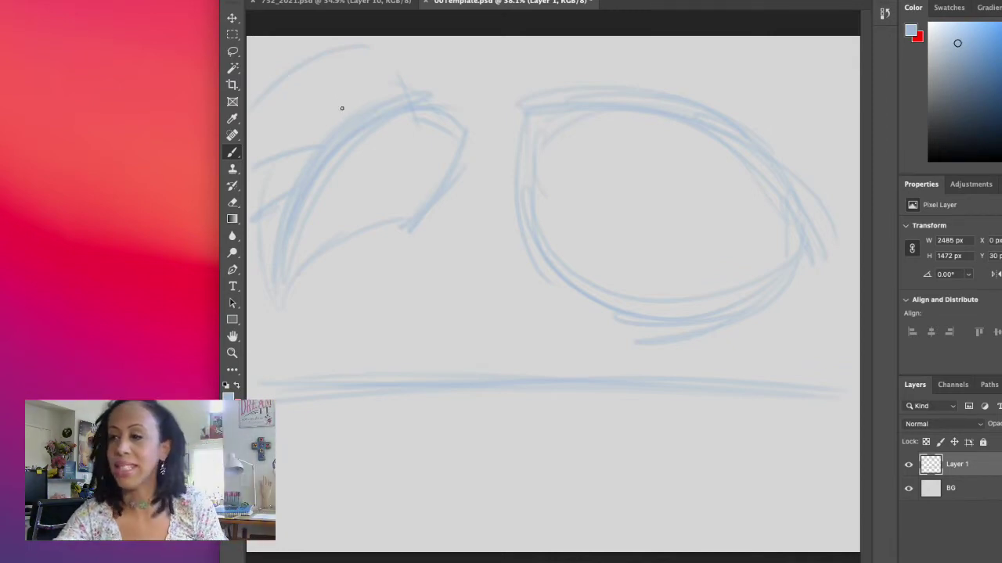
mouse_move(339, 159)
mouse_down()
mouse_move(327, 238)
mouse_move(331, 160)
mouse_move(352, 270)
mouse_up()
mouse_move(278, 204)
mouse_down()
mouse_move(272, 244)
mouse_move(287, 309)
mouse_up()
drag(308, 200, 303, 314)
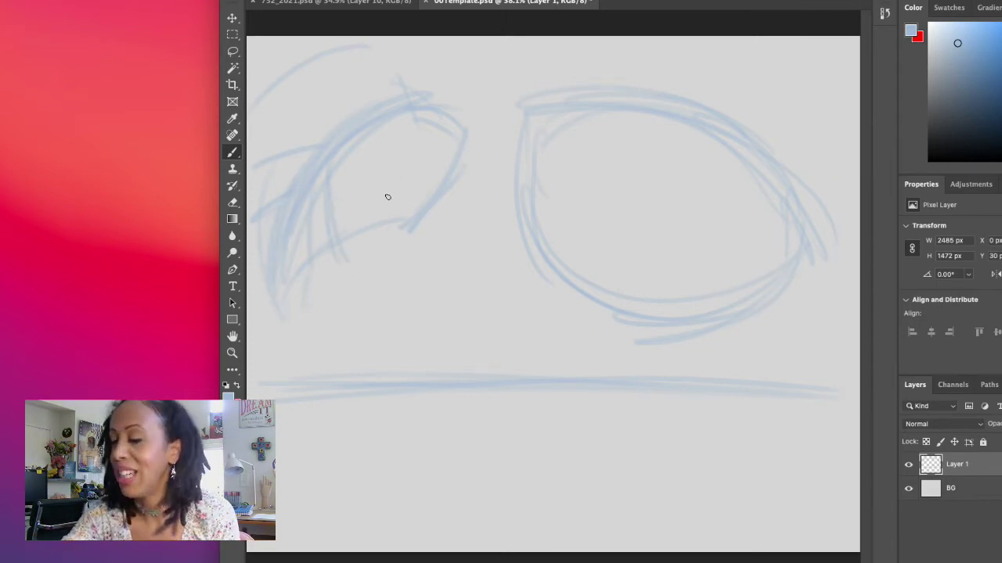
mouse_move(357, 144)
mouse_down()
mouse_move(362, 221)
mouse_move(347, 279)
mouse_move(398, 228)
mouse_up()
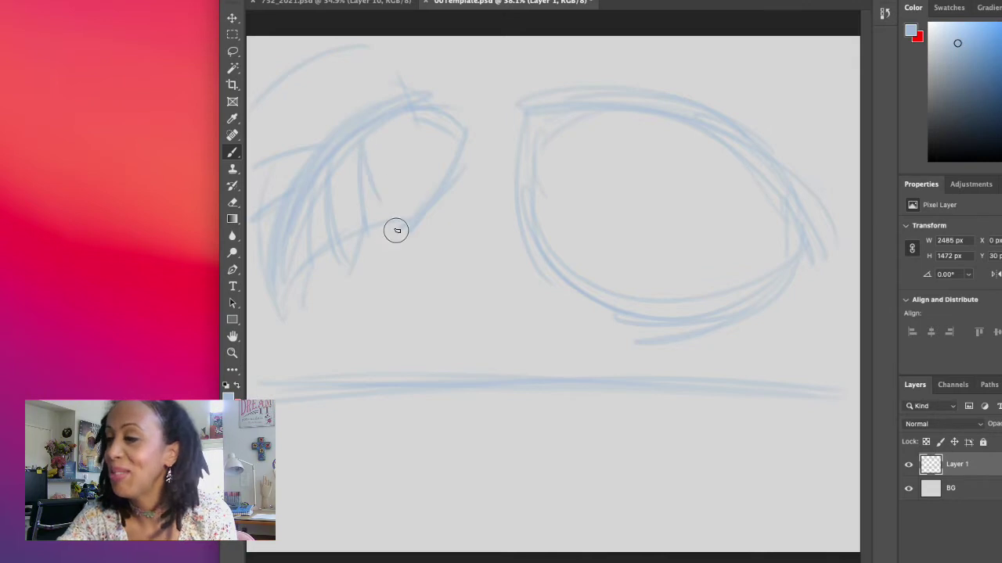
drag(409, 139, 415, 227)
mouse_move(255, 118)
mouse_down()
mouse_move(320, 93)
mouse_move(352, 114)
mouse_up()
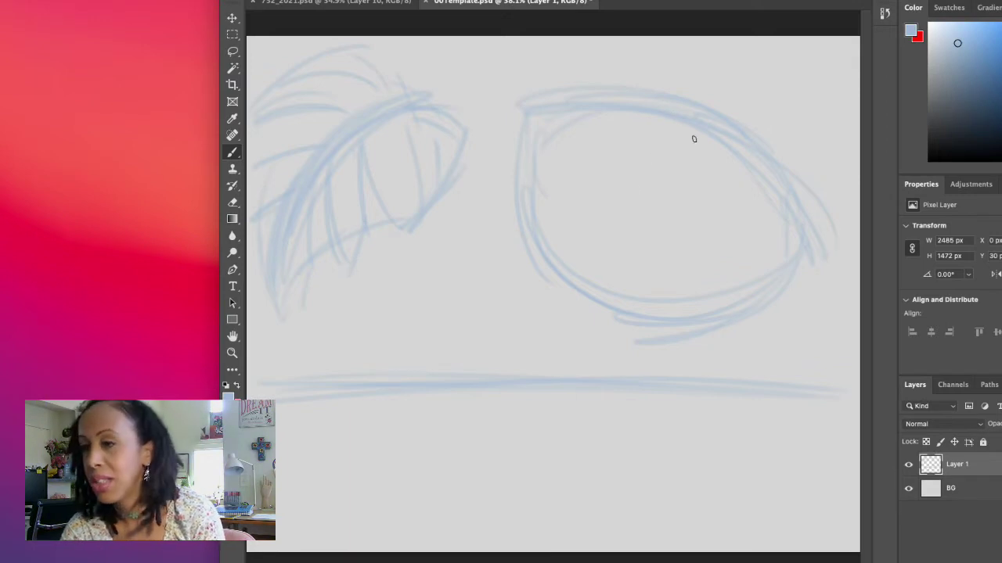
Add curved rib lines inside the right oval and arch strokes over its top
mouse_move(599, 272)
mouse_down()
mouse_move(647, 153)
mouse_move(562, 260)
mouse_up()
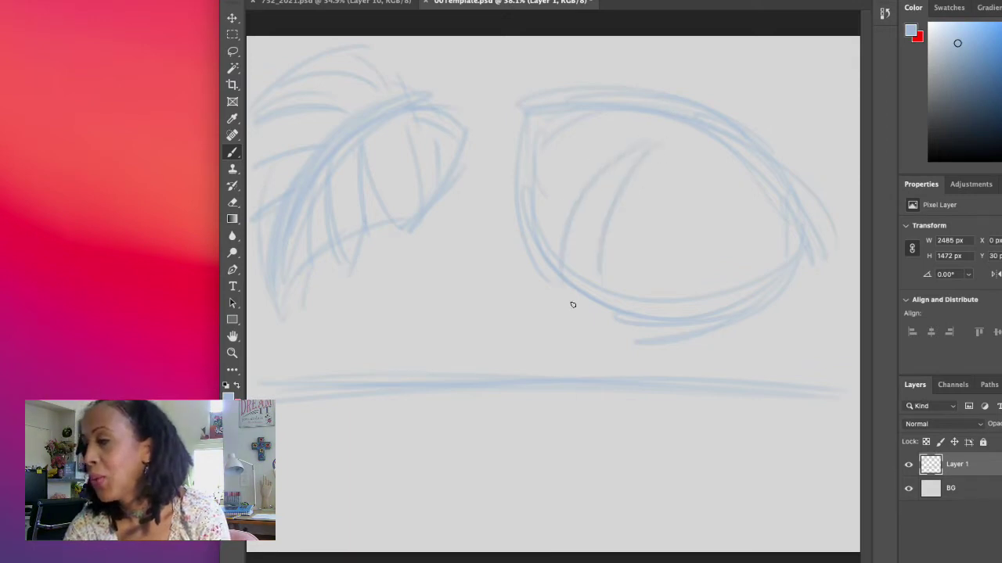
drag(680, 170, 640, 301)
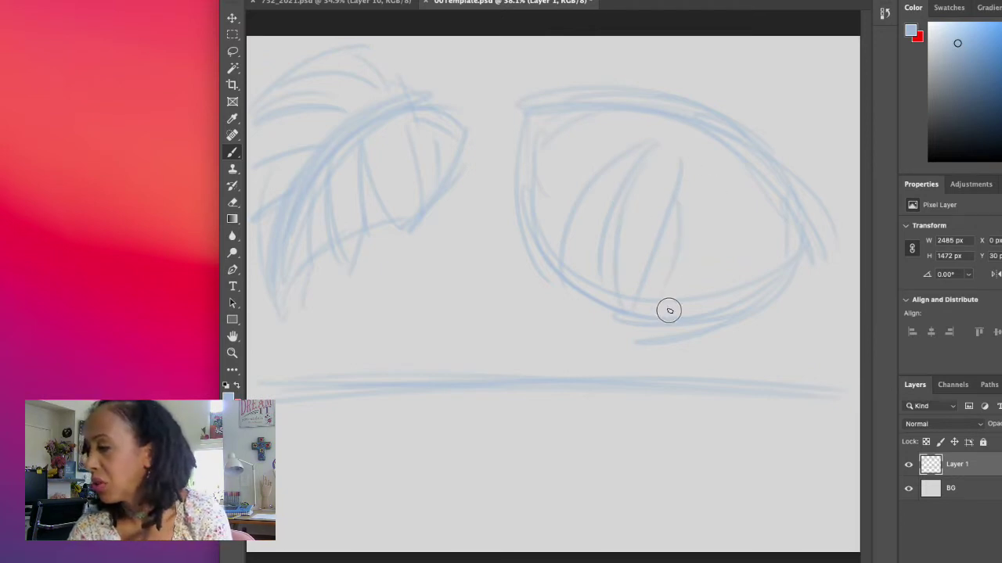
drag(695, 155, 709, 288)
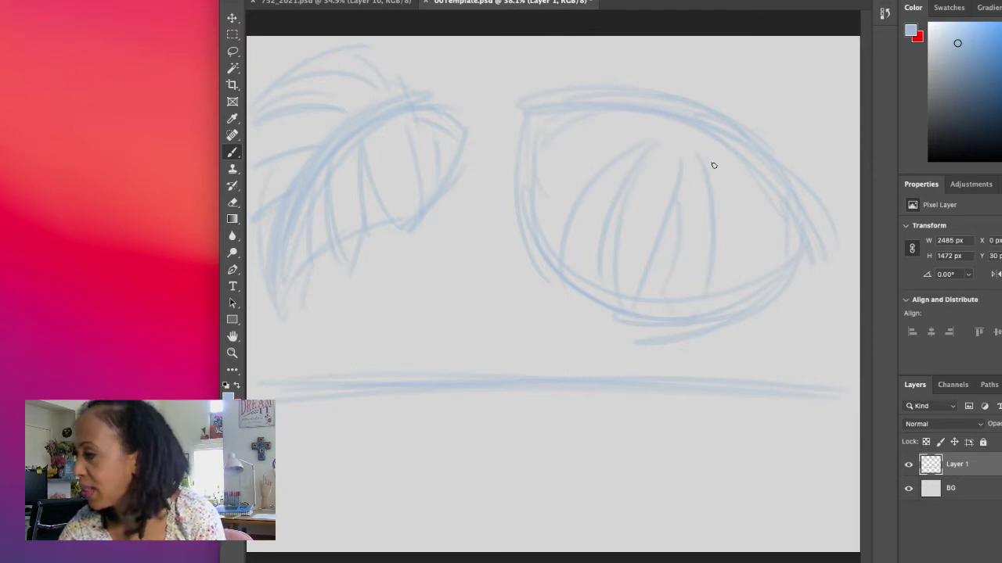
drag(727, 205, 734, 269)
drag(579, 150, 541, 205)
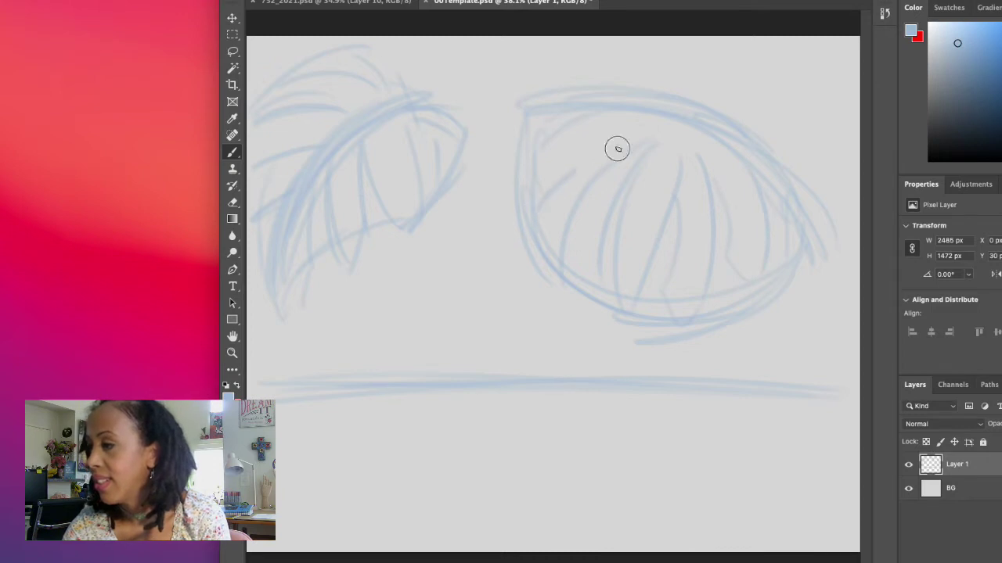
key(bracketleft)
key(bracketleft)
key(bracketleft)
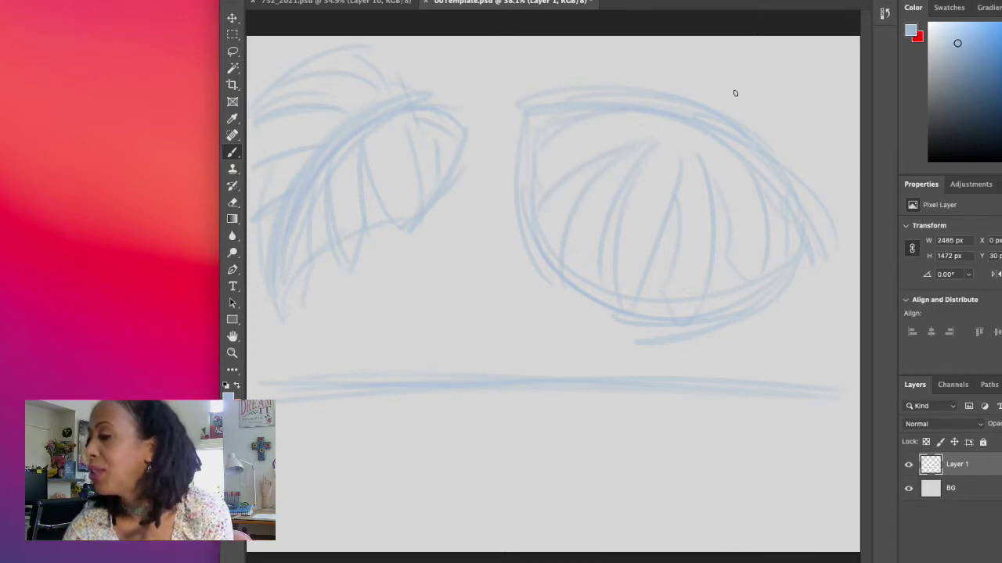
key(bracketright)
key(bracketright)
key(bracketright)
mouse_move(694, 127)
mouse_down()
mouse_move(786, 118)
mouse_move(820, 135)
mouse_up()
drag(636, 69, 669, 86)
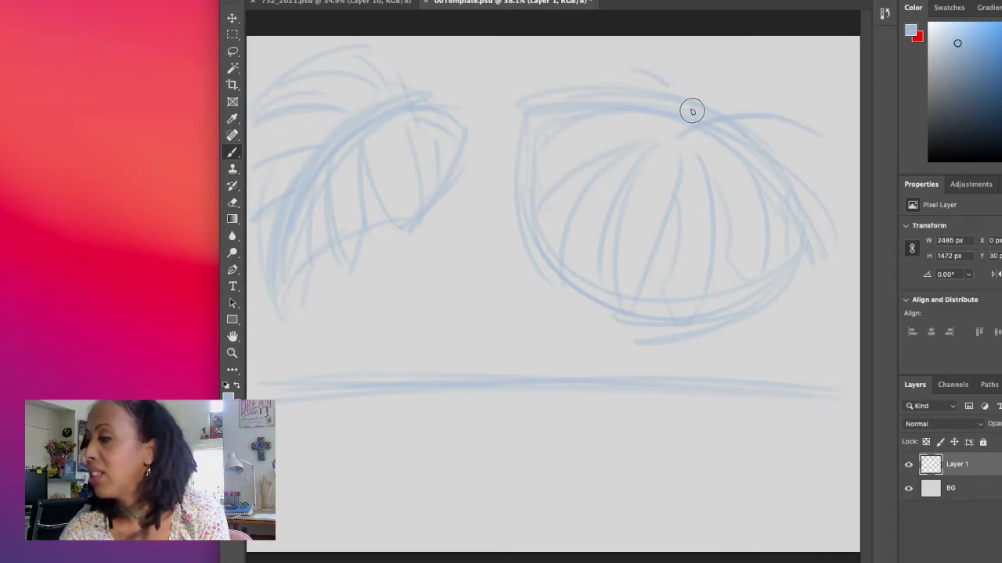
mouse_move(697, 130)
mouse_down()
mouse_move(650, 64)
mouse_move(569, 93)
mouse_up()
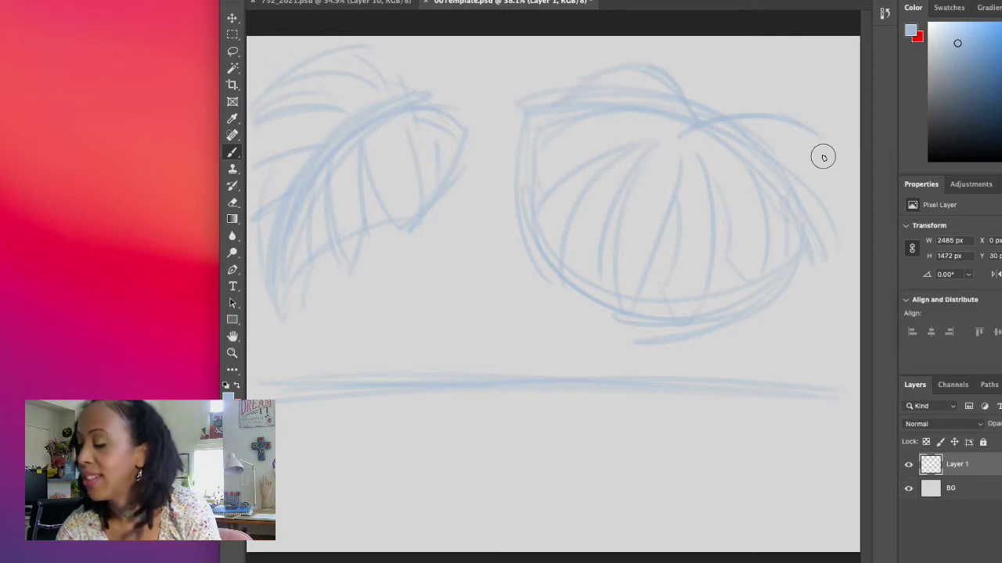
key(bracketleft)
key(bracketleft)
key(bracketleft)
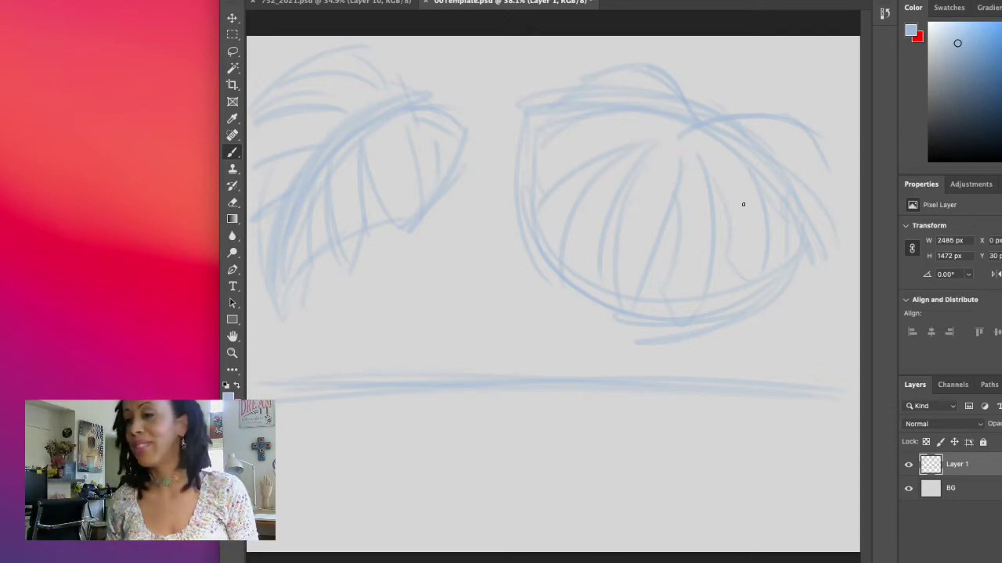
Sketch a small round fruit on the ground line and larger foreground curves below it
drag(763, 96, 852, 97)
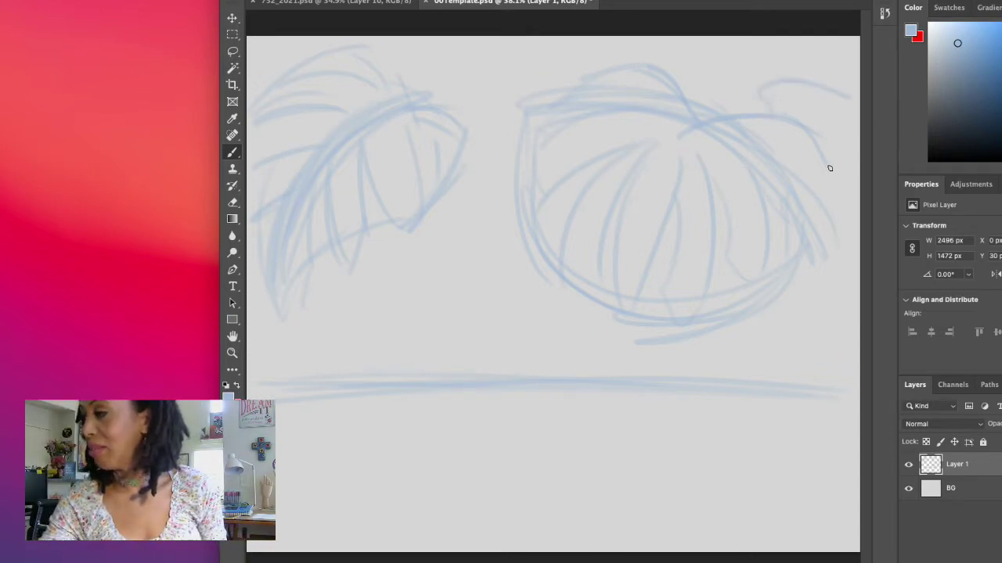
drag(829, 168, 860, 182)
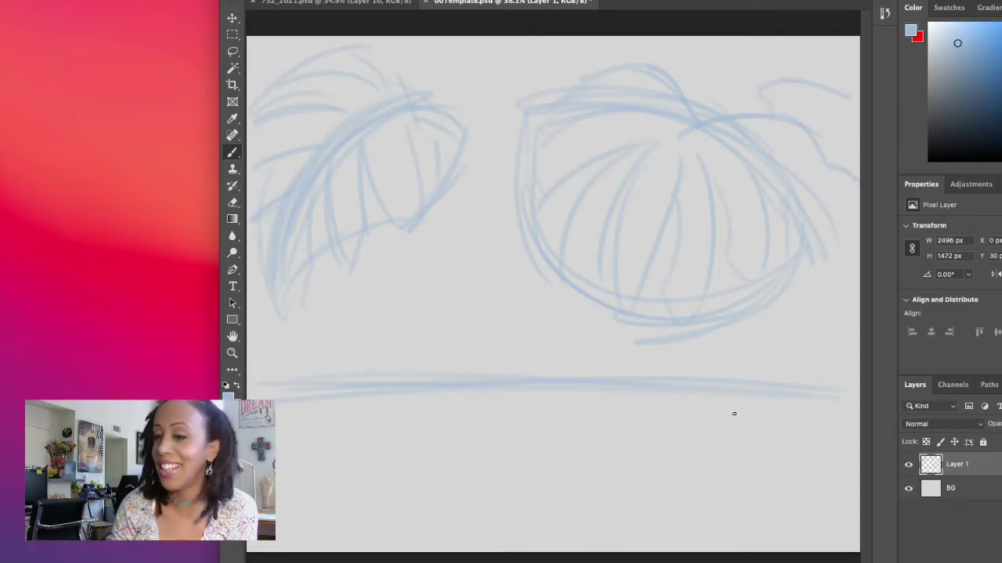
mouse_move(354, 320)
mouse_down()
mouse_move(301, 344)
mouse_move(289, 384)
mouse_move(336, 399)
mouse_move(396, 371)
mouse_move(316, 394)
mouse_move(362, 357)
mouse_move(347, 354)
mouse_move(358, 353)
mouse_move(369, 378)
mouse_move(365, 321)
mouse_move(376, 373)
mouse_move(420, 414)
mouse_up()
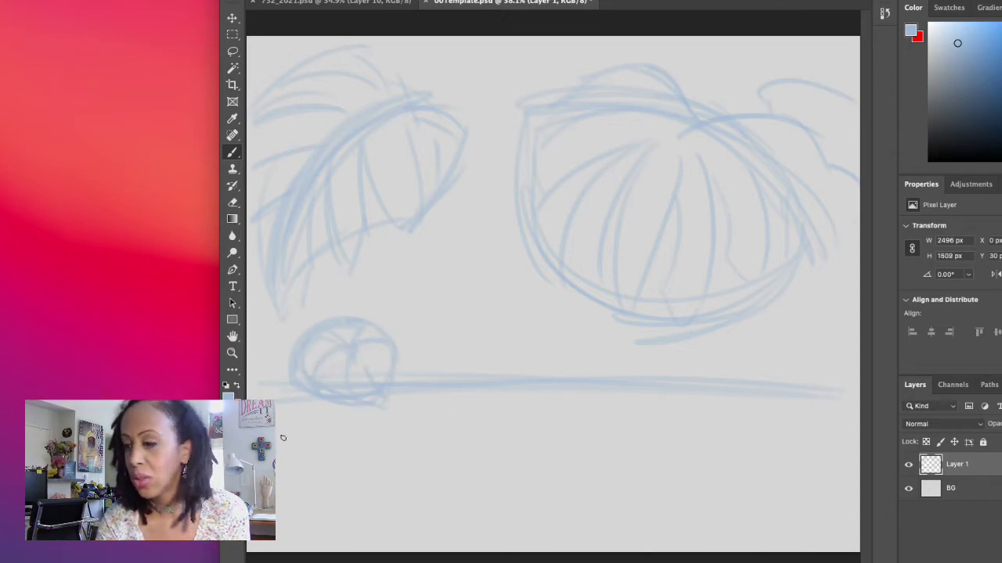
mouse_move(274, 410)
mouse_down()
mouse_move(317, 458)
mouse_move(292, 476)
mouse_move(300, 456)
mouse_move(283, 457)
mouse_move(290, 467)
mouse_move(357, 452)
mouse_move(395, 472)
mouse_up()
key(bracketright)
key(bracketright)
key(bracketright)
mouse_move(348, 518)
mouse_down()
mouse_move(382, 497)
mouse_move(378, 508)
mouse_move(441, 499)
mouse_move(552, 546)
mouse_up()
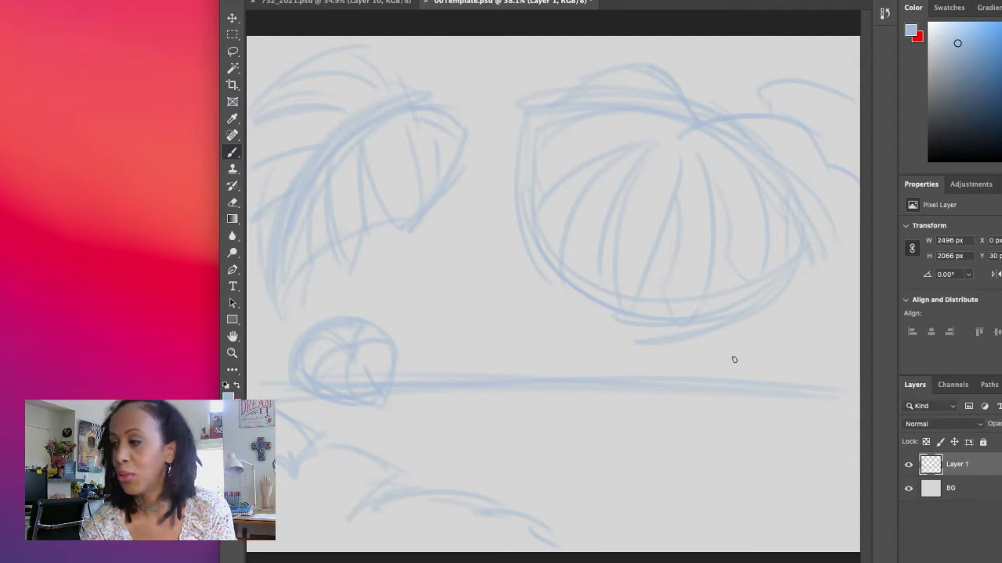
Draw a low mound beneath the right oval, curving toward the right edge
mouse_move(498, 374)
mouse_down()
mouse_move(548, 305)
mouse_move(509, 383)
mouse_move(623, 383)
mouse_up()
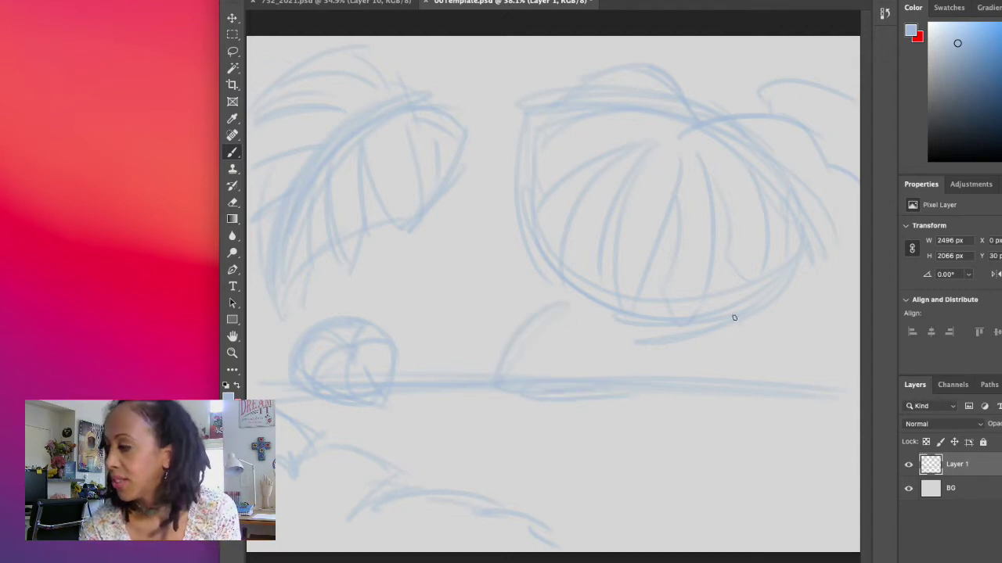
mouse_move(740, 331)
mouse_down()
mouse_move(753, 375)
mouse_move(746, 392)
mouse_move(619, 406)
mouse_up()
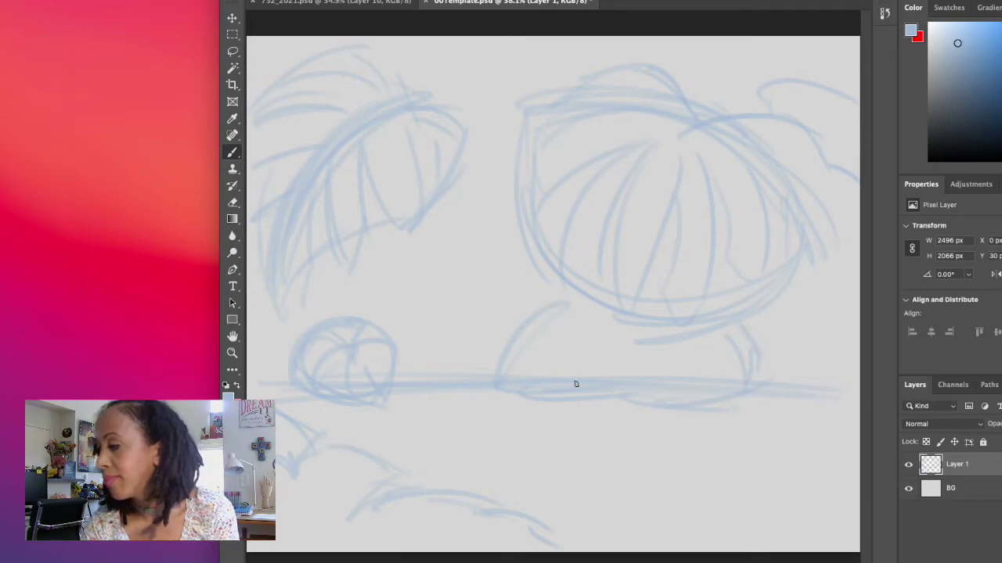
drag(746, 327, 756, 388)
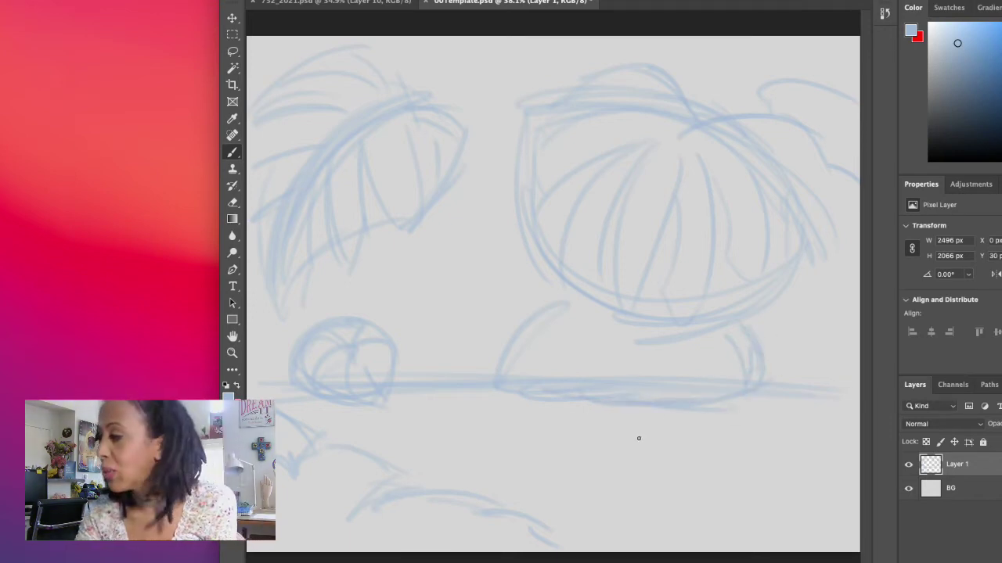
drag(787, 282, 867, 330)
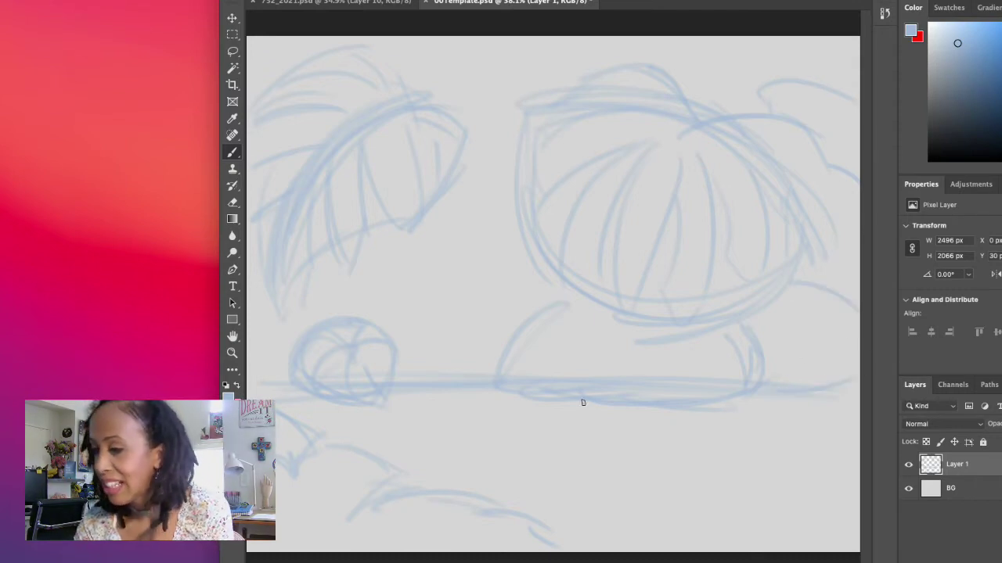
Redraw the mound's left curve just above the ground line
drag(575, 295, 505, 356)
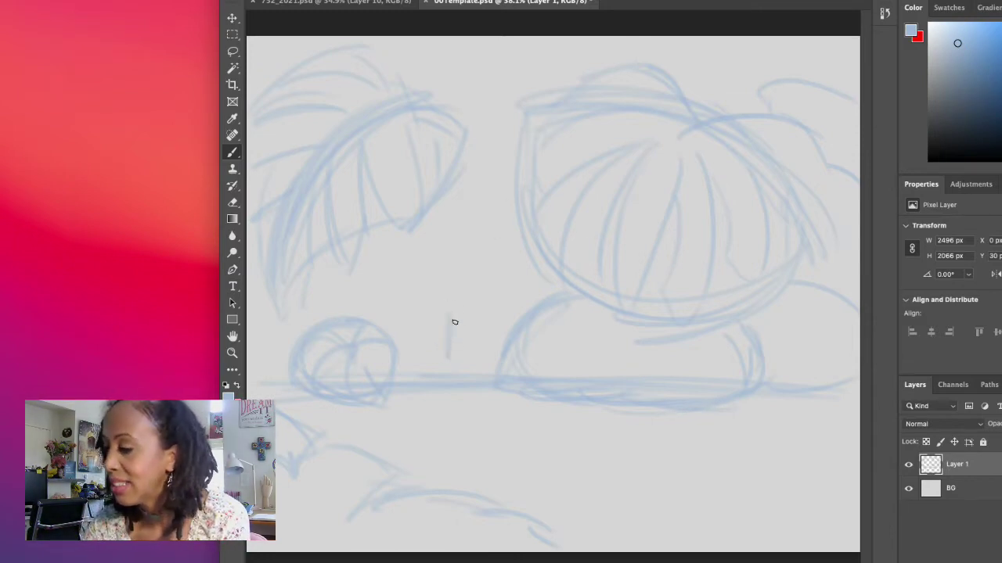
Sketch the small figure's body, legs with a foot, head outline and an arm
drag(485, 307, 496, 335)
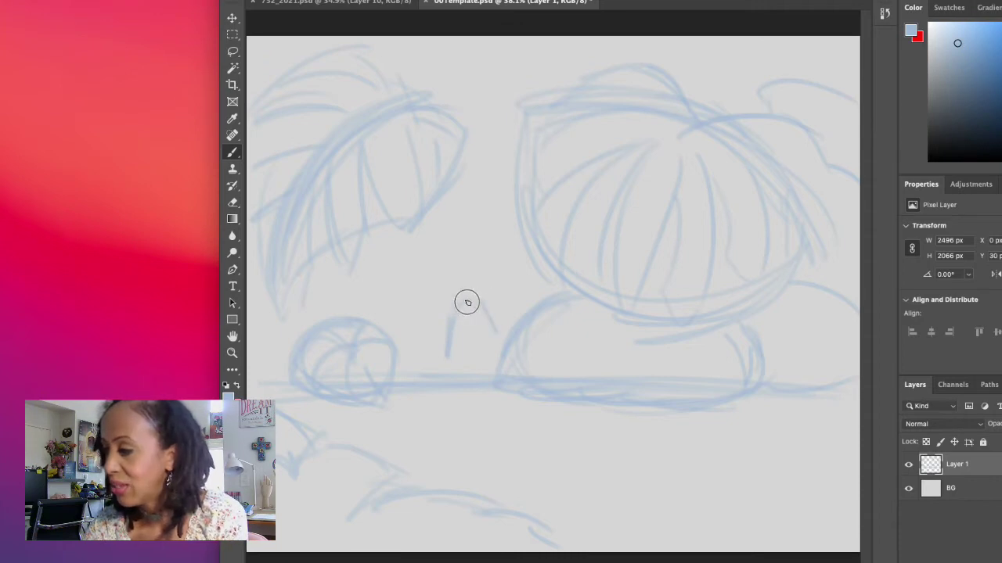
mouse_move(440, 352)
mouse_down()
mouse_move(454, 303)
mouse_move(486, 315)
mouse_up()
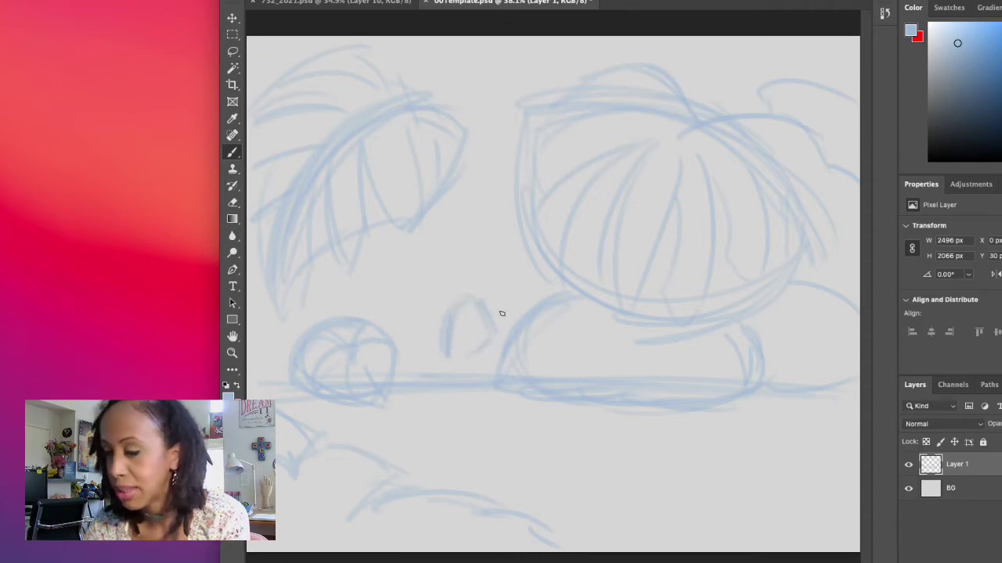
drag(442, 353, 448, 403)
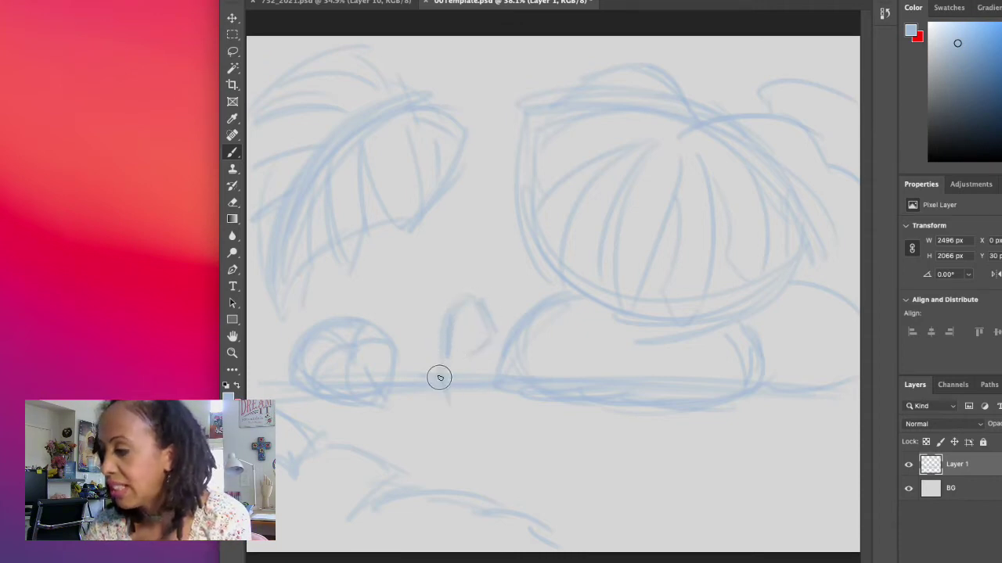
drag(477, 364, 474, 394)
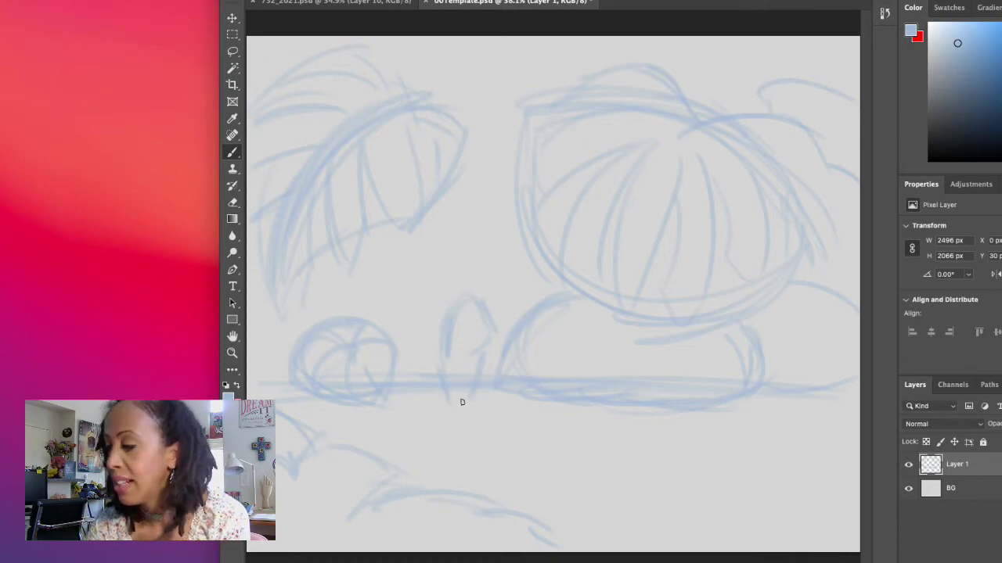
mouse_move(451, 385)
mouse_down()
mouse_move(461, 421)
mouse_move(481, 403)
mouse_move(469, 406)
mouse_move(486, 413)
mouse_move(468, 404)
mouse_move(492, 414)
mouse_up()
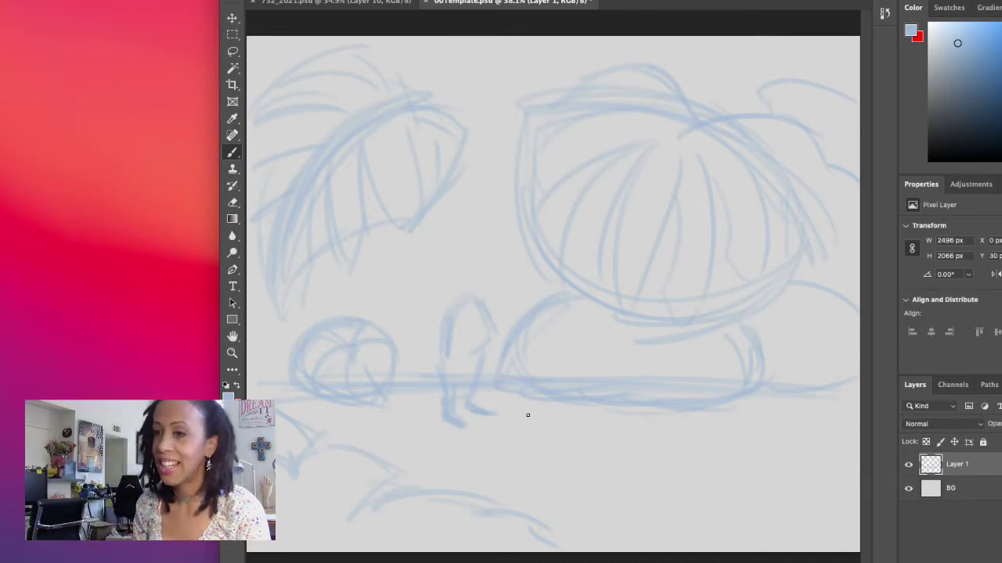
mouse_move(461, 295)
mouse_down()
mouse_move(466, 261)
mouse_move(487, 280)
mouse_up()
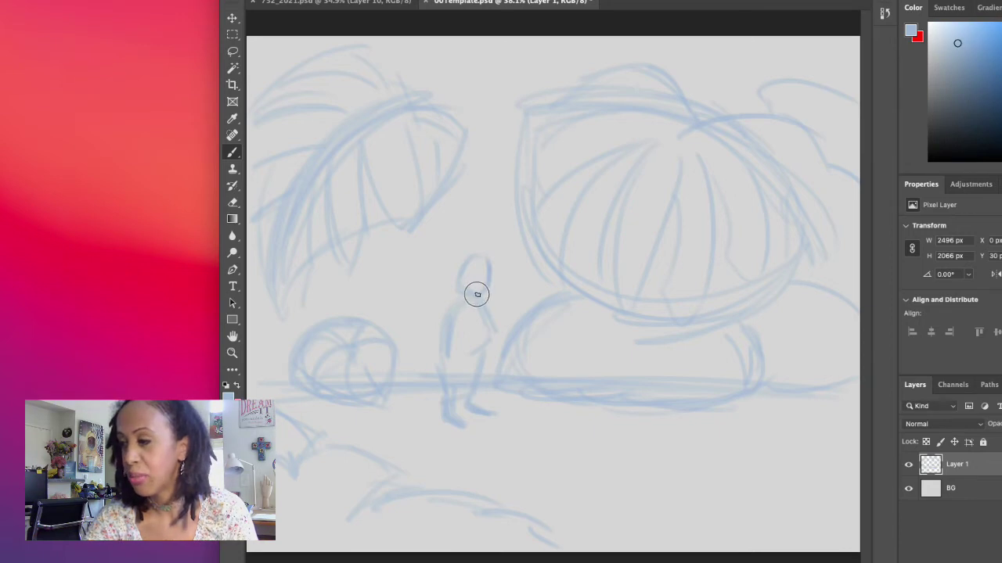
drag(429, 357, 447, 334)
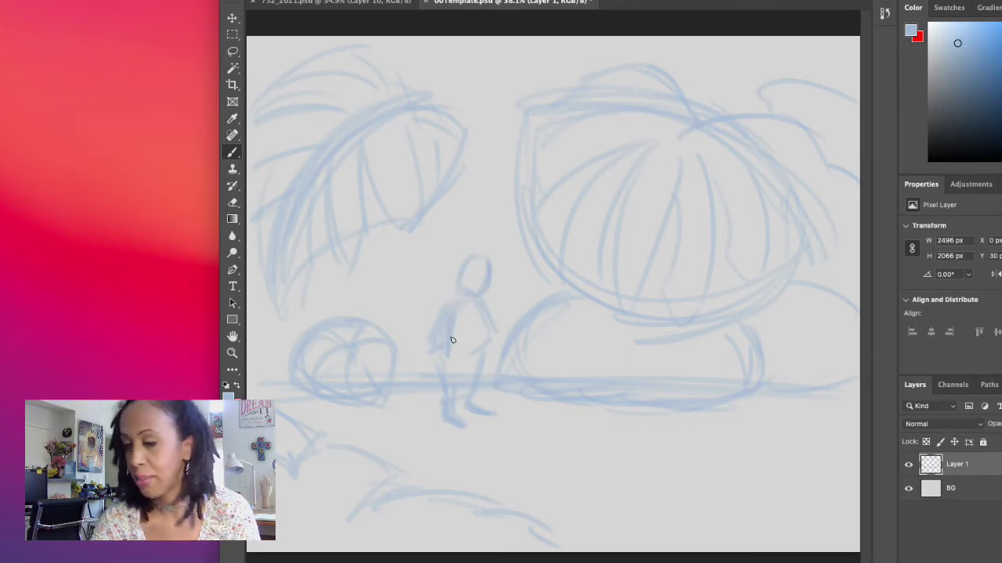
Resize the brush, strengthen the head and arm lines, and mark a larger head's top
key(bracketright)
key(bracketright)
key(bracketright)
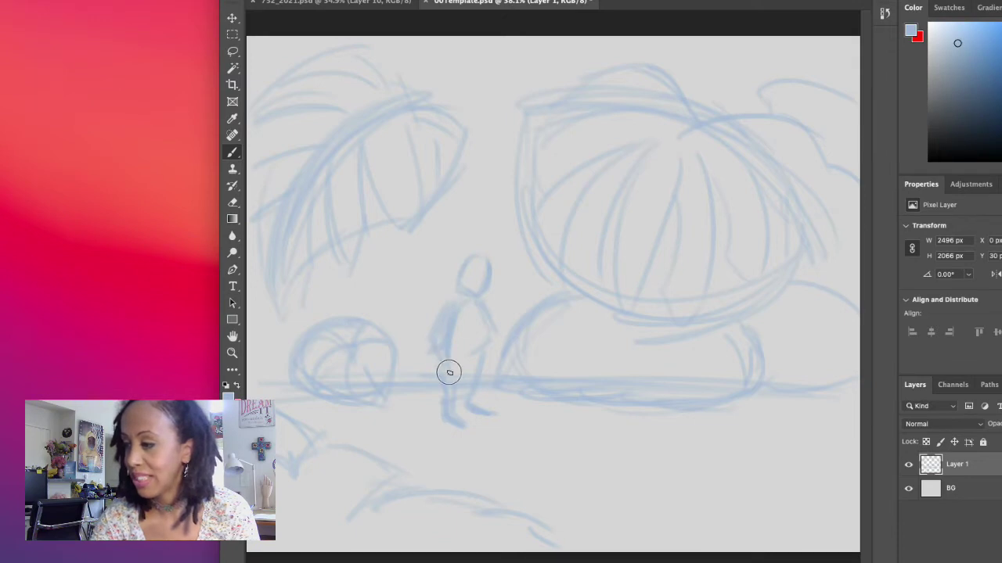
key(bracketleft)
key(bracketleft)
key(bracketleft)
key(bracketright)
key(bracketright)
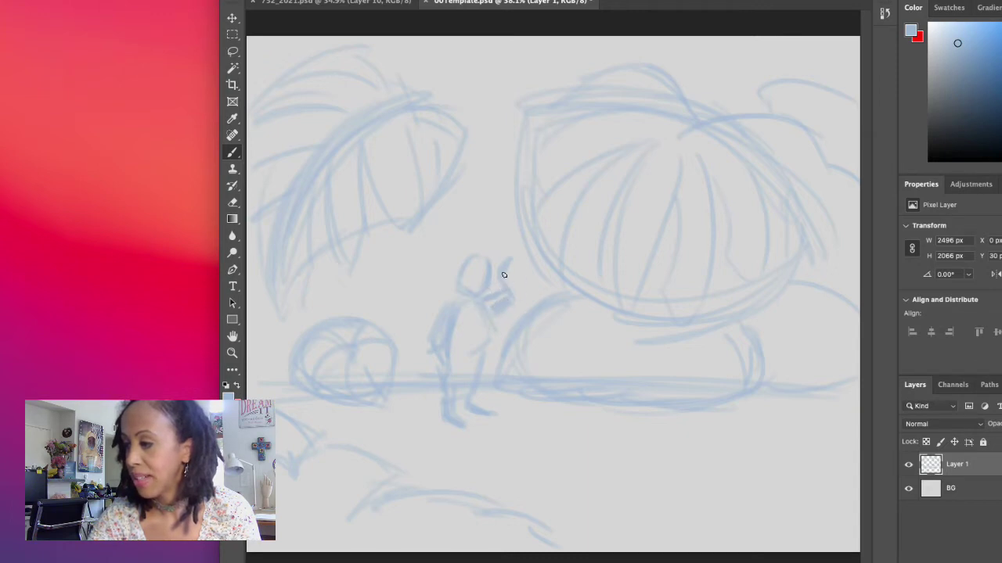
mouse_move(503, 274)
mouse_down()
mouse_move(499, 286)
mouse_move(512, 290)
mouse_up()
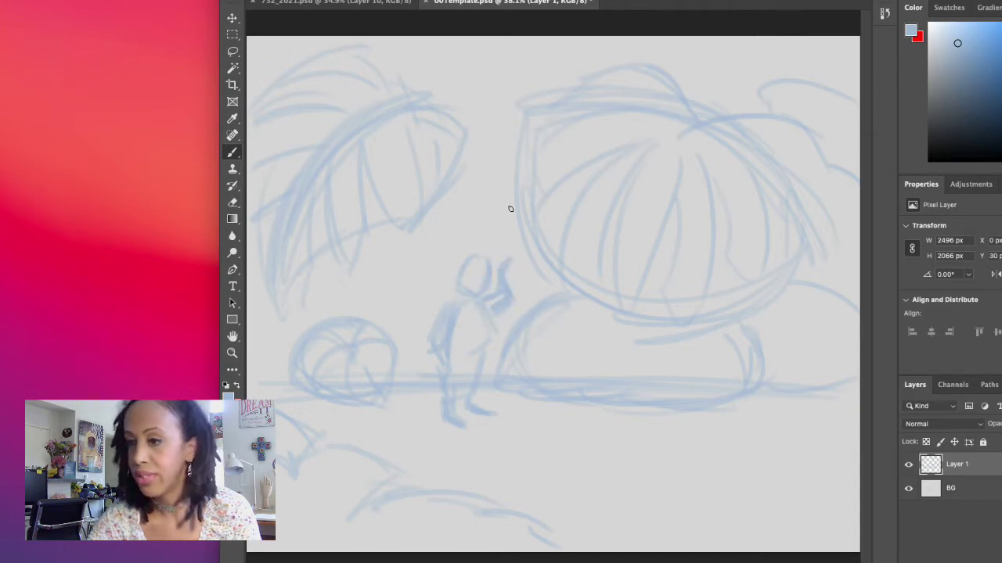
mouse_move(452, 233)
mouse_down()
mouse_move(449, 219)
mouse_move(458, 252)
mouse_move(521, 252)
mouse_up()
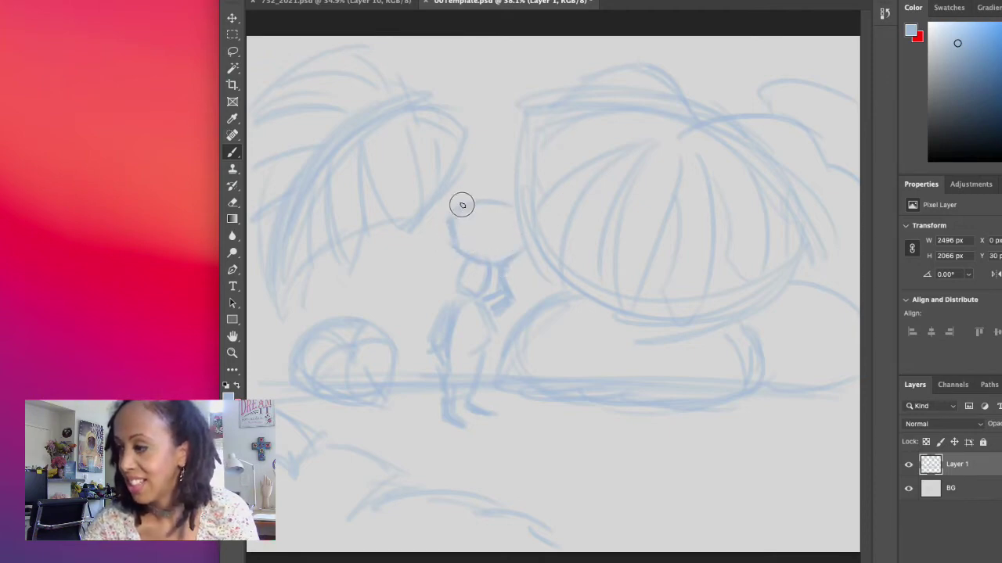
Sketch a rounded head above the figure with small knobs on top
drag(450, 229, 510, 208)
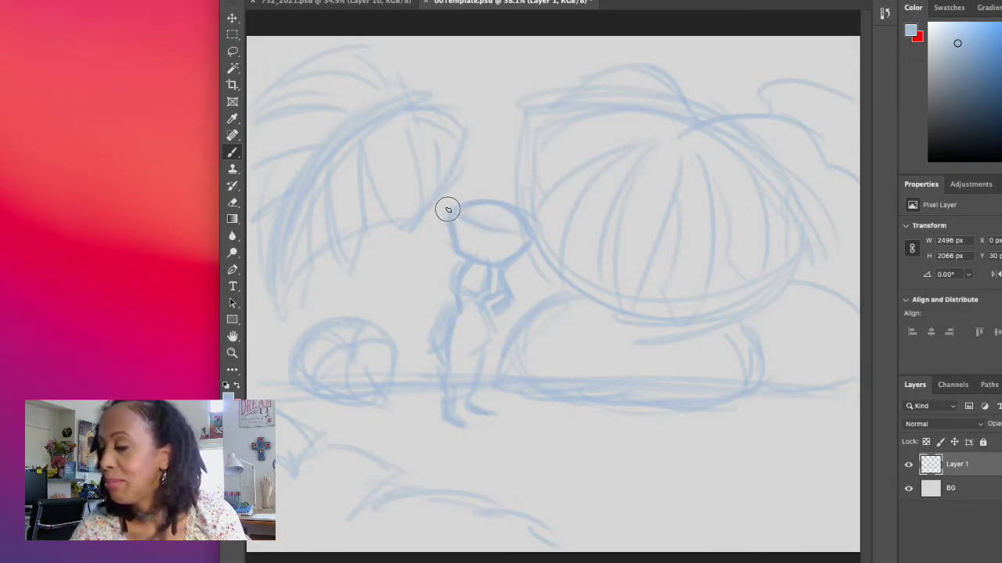
key(bracketright)
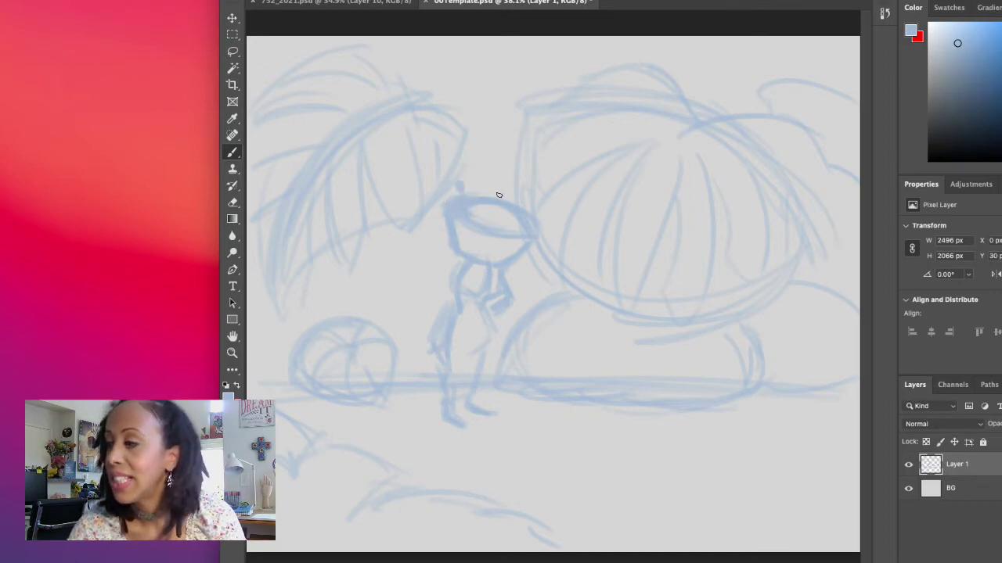
drag(486, 179, 489, 185)
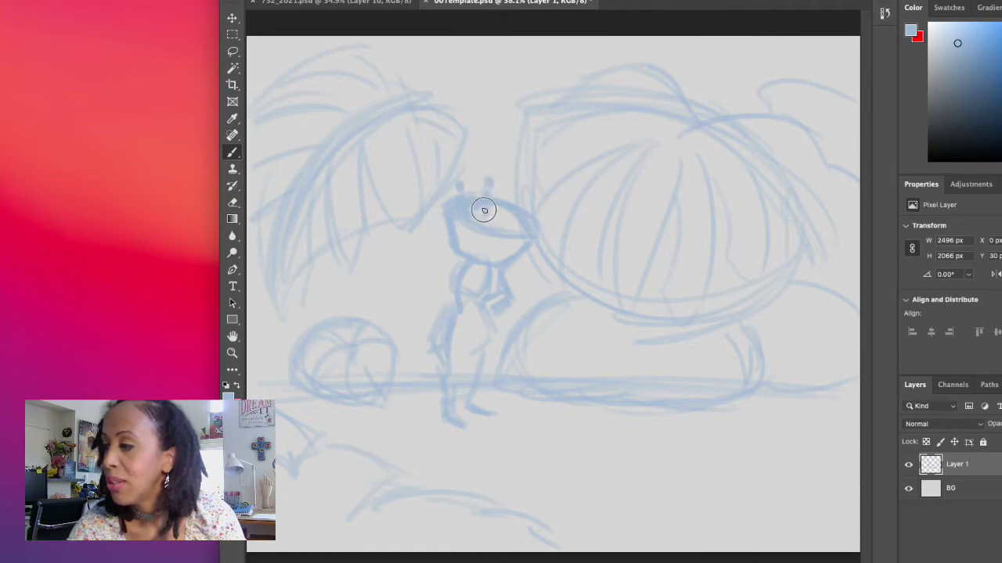
drag(506, 183, 503, 189)
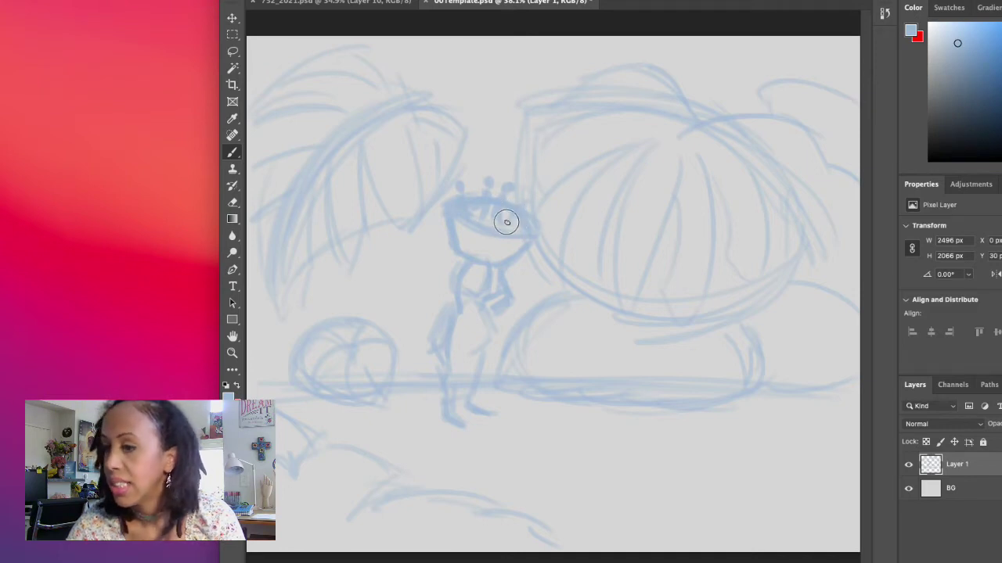
key(bracketleft)
key(bracketleft)
key(bracketleft)
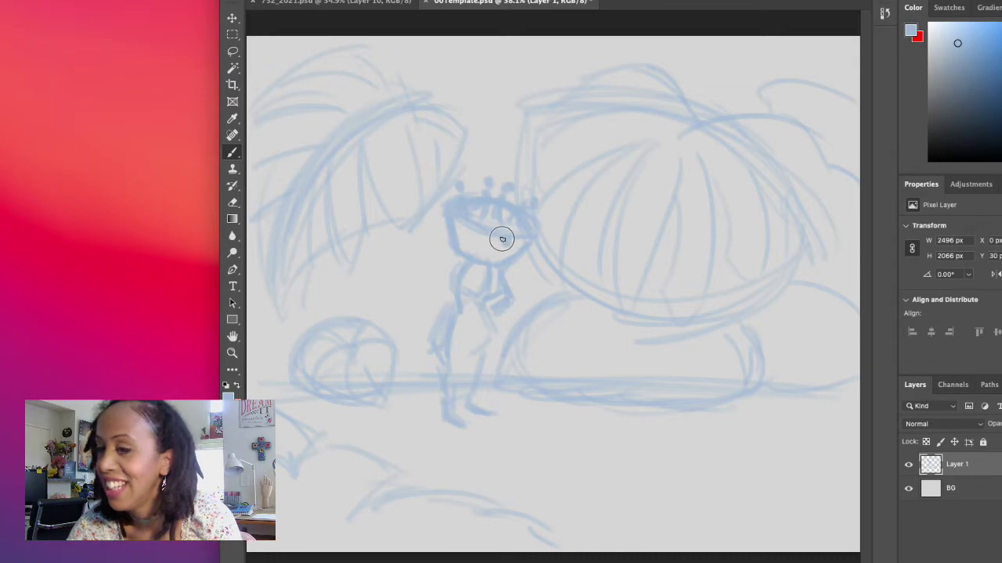
key(bracketright)
key(bracketright)
key(bracketright)
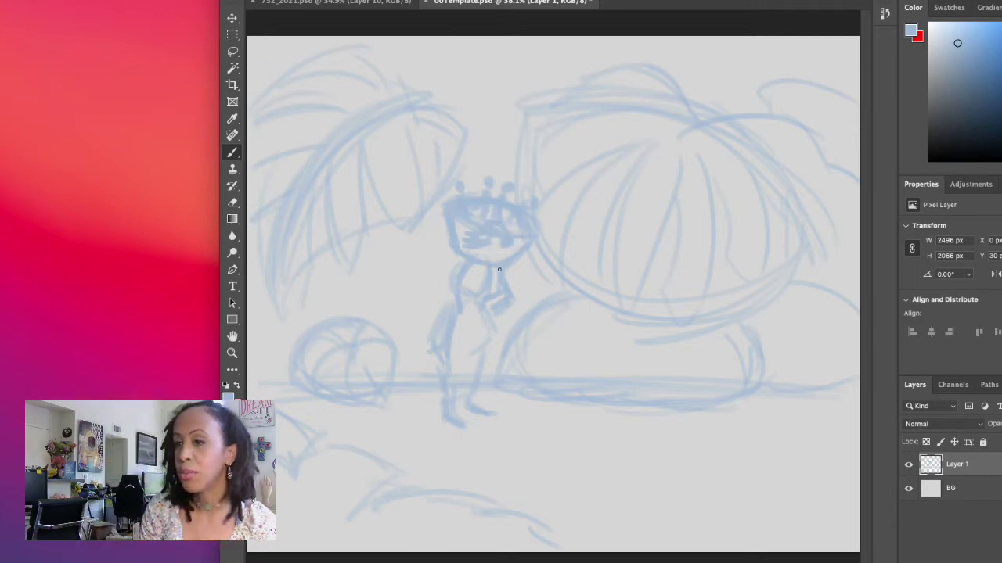
Start the dog's small round head beside the character and enlarge the brush
mouse_move(434, 284)
mouse_down()
mouse_move(425, 293)
mouse_move(429, 277)
mouse_up()
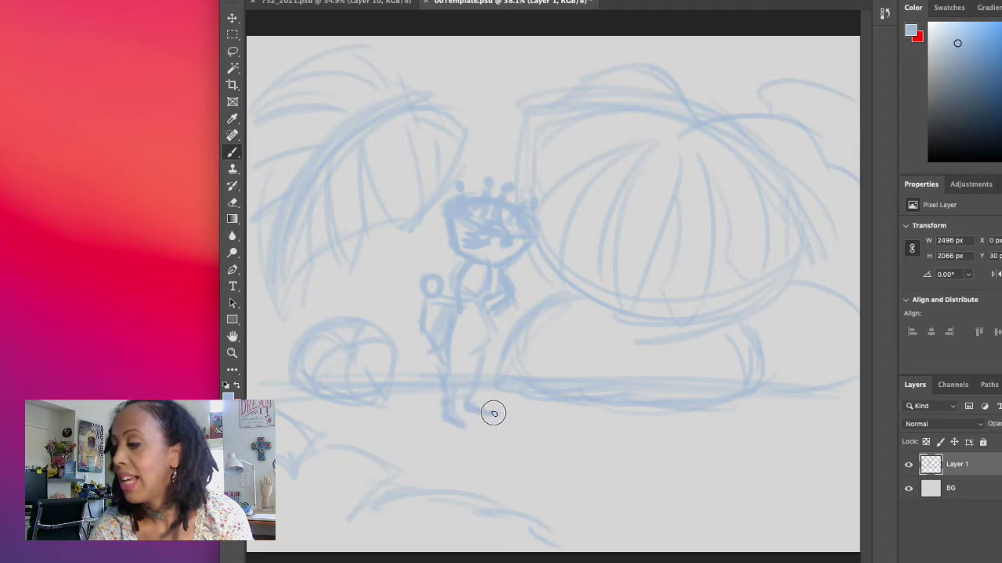
key(bracketright)
key(bracketright)
key(bracketright)
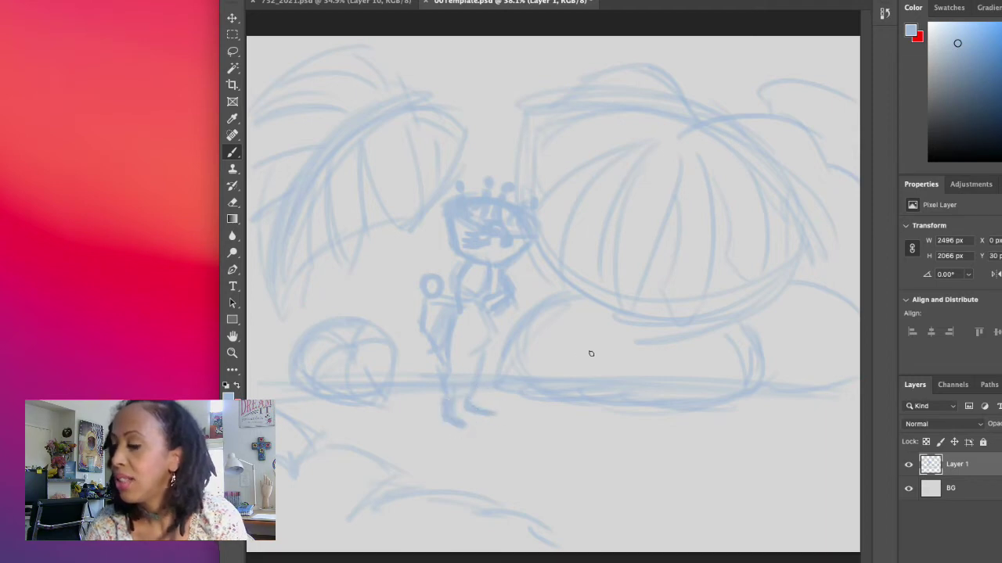
Sketch the dog's body and legs standing on the ground line beside the character
mouse_move(589, 341)
mouse_down()
mouse_move(618, 342)
mouse_move(613, 352)
mouse_up()
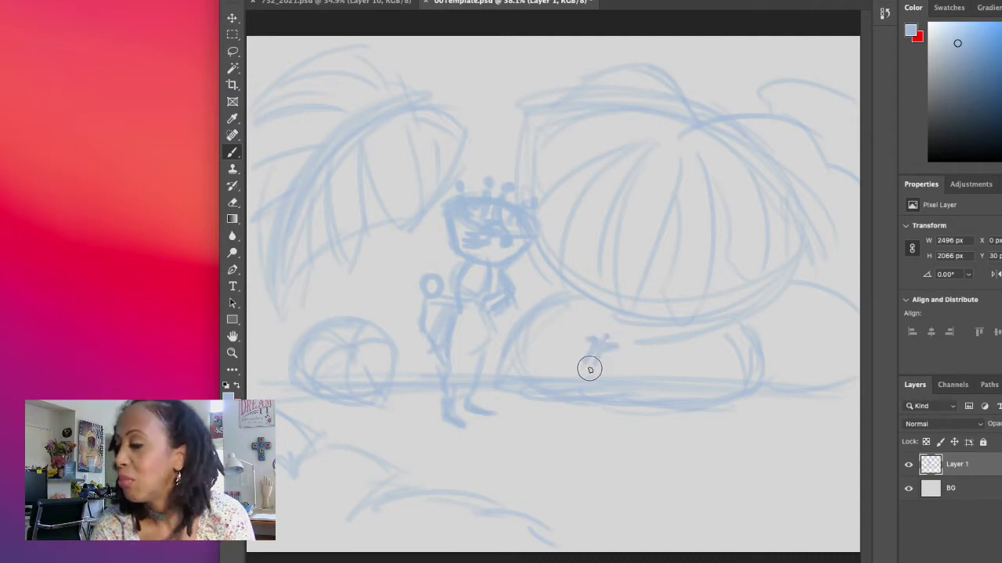
mouse_move(595, 348)
mouse_down()
mouse_move(575, 390)
mouse_move(593, 368)
mouse_move(591, 381)
mouse_move(573, 401)
mouse_move(582, 378)
mouse_move(559, 423)
mouse_up()
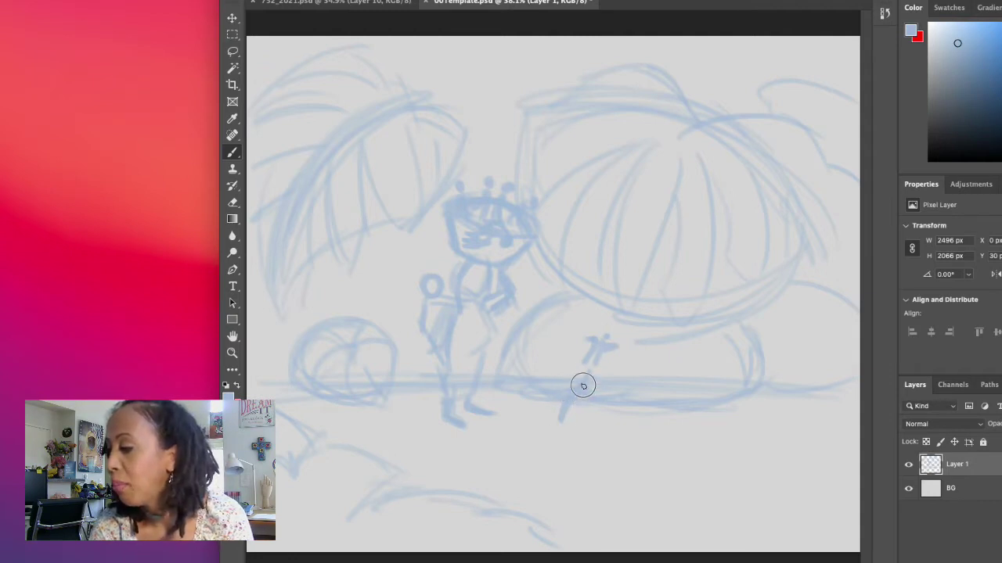
mouse_move(583, 386)
mouse_down()
mouse_move(590, 397)
mouse_move(578, 401)
mouse_up()
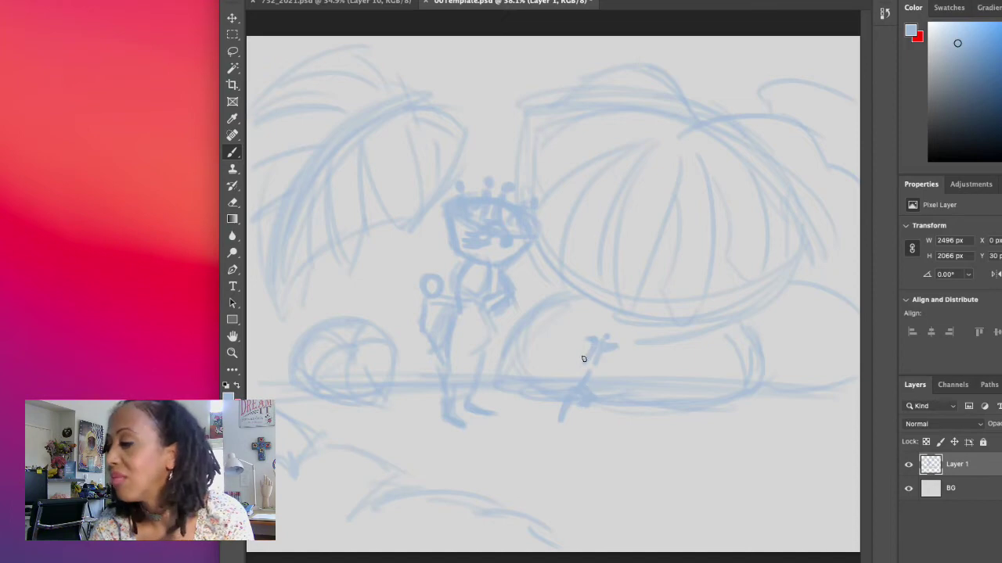
drag(583, 358, 525, 353)
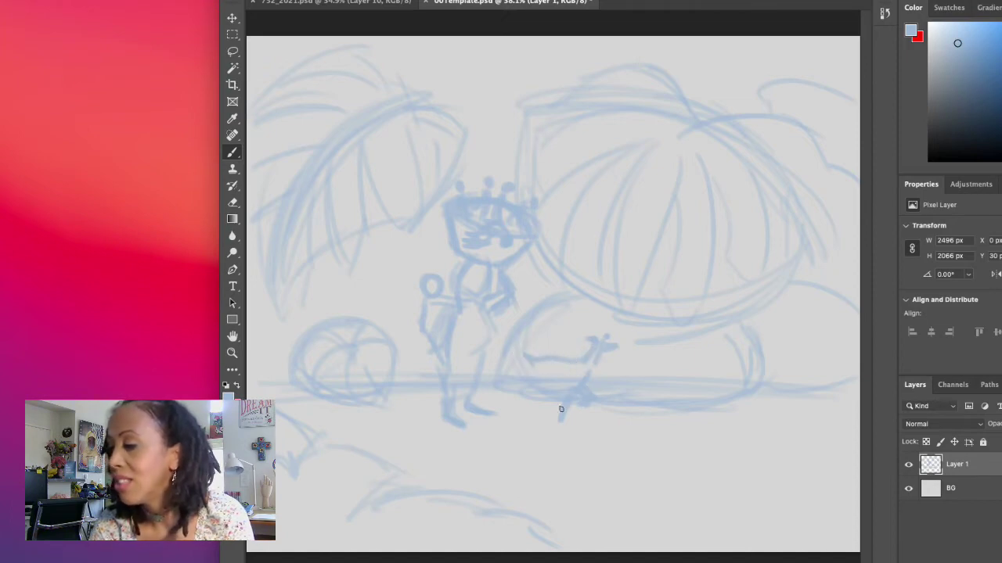
drag(523, 391, 518, 417)
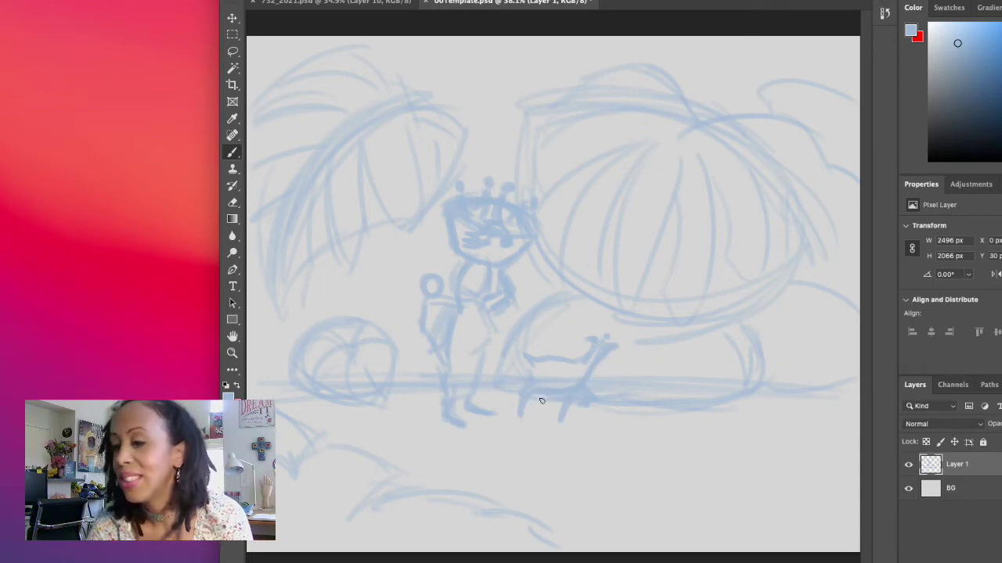
mouse_move(541, 401)
mouse_down()
mouse_move(545, 433)
mouse_move(519, 416)
mouse_up()
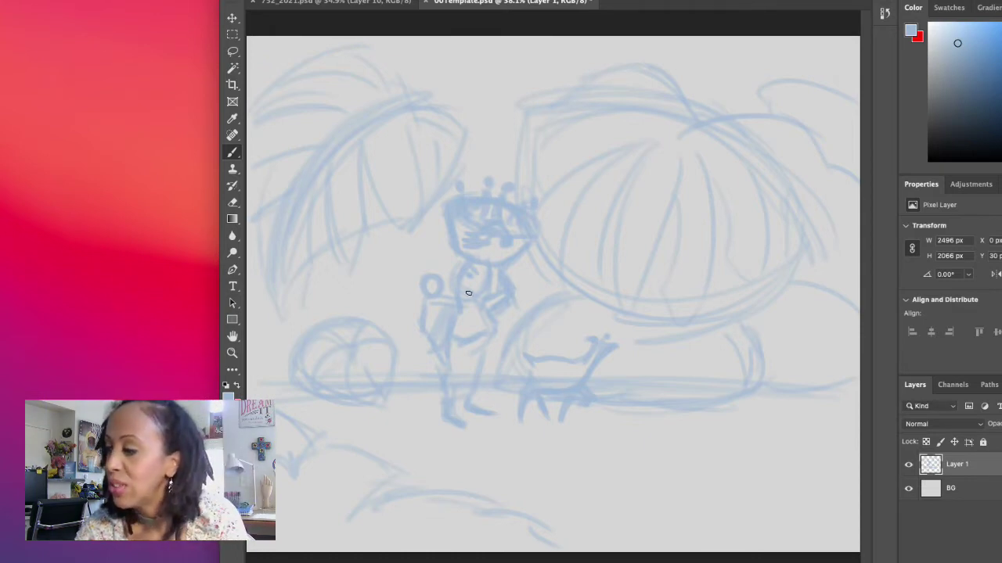
With a smaller brush, redraw the character's torso, legs and dog, and reshape the right fruit's top
key(bracketright)
key(bracketright)
key(bracketright)
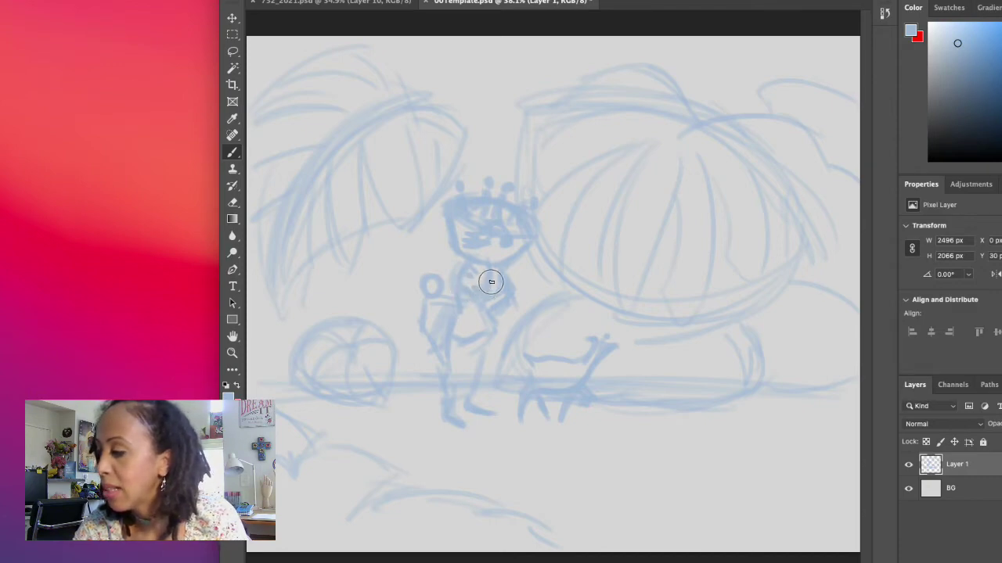
key(bracketleft)
key(bracketleft)
key(bracketleft)
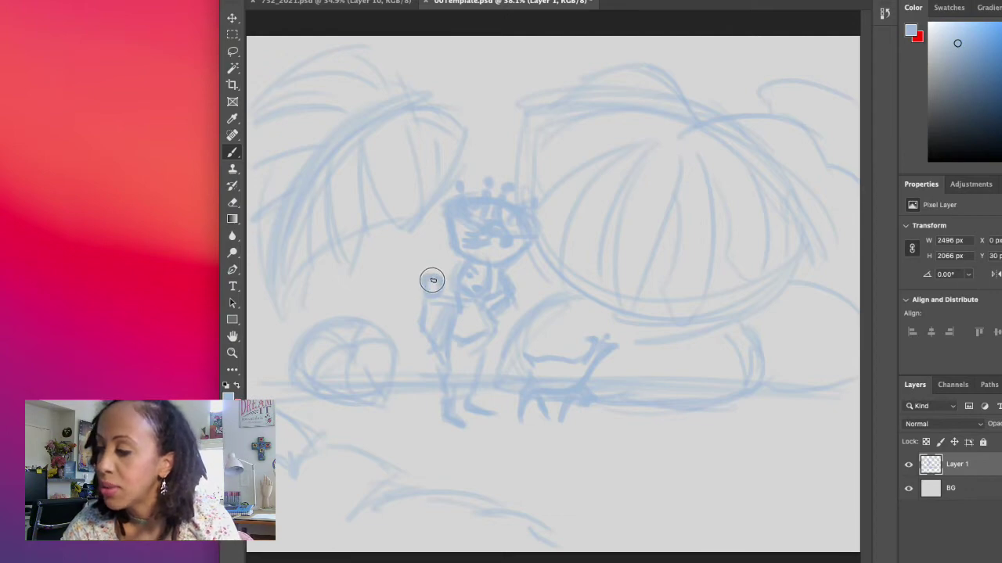
mouse_move(431, 272)
mouse_down()
mouse_move(425, 290)
mouse_move(438, 309)
mouse_up()
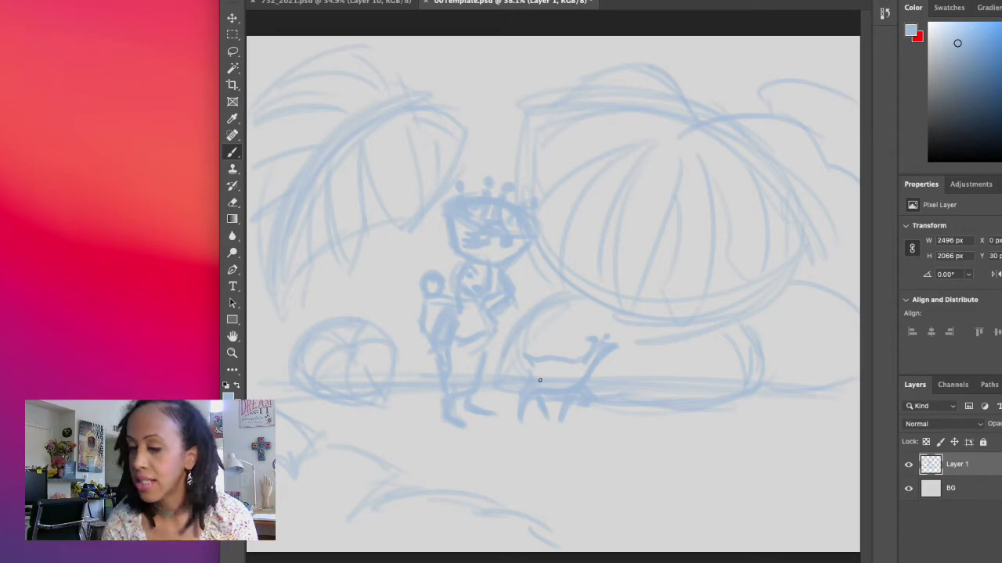
drag(474, 404, 487, 409)
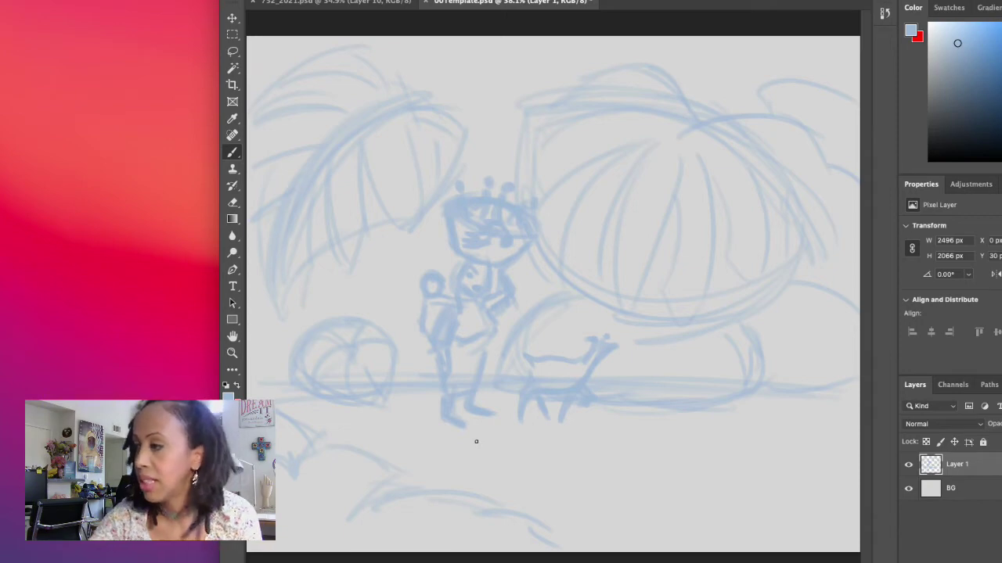
mouse_move(540, 110)
mouse_down()
mouse_move(619, 143)
mouse_move(604, 131)
mouse_move(630, 115)
mouse_move(538, 168)
mouse_move(578, 123)
mouse_move(520, 187)
mouse_move(615, 155)
mouse_up()
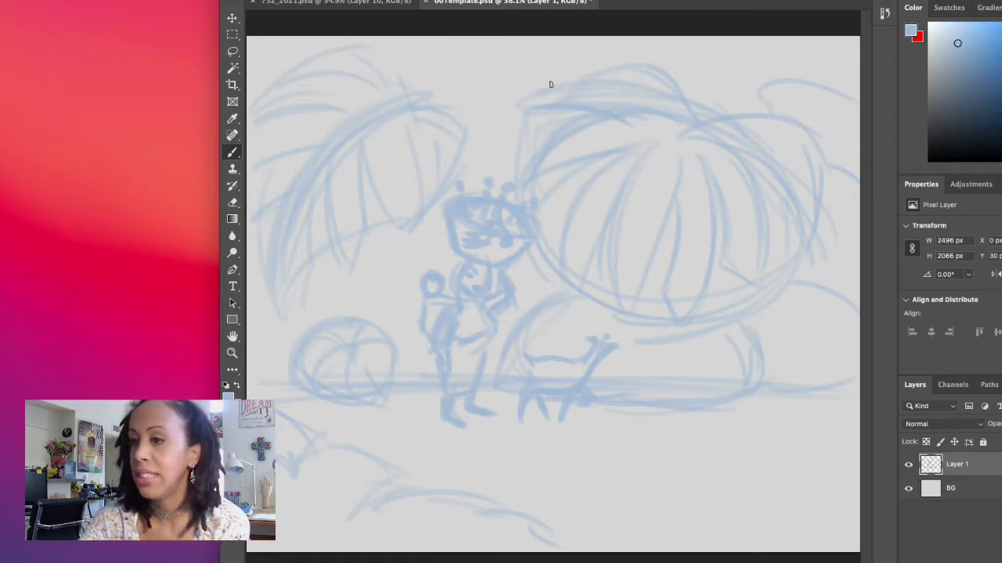
Draw a stem and top strokes on the left fruit and add ribs to the small fruit
mouse_move(420, 89)
mouse_down()
mouse_move(434, 103)
mouse_move(493, 98)
mouse_up()
drag(400, 50, 414, 99)
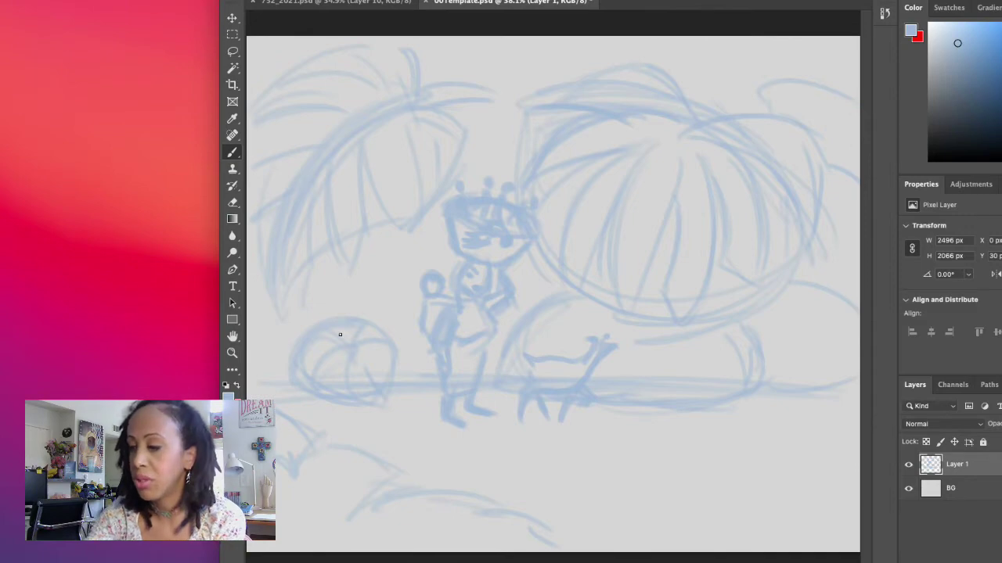
mouse_move(302, 337)
mouse_down()
mouse_move(302, 365)
mouse_move(315, 391)
mouse_up()
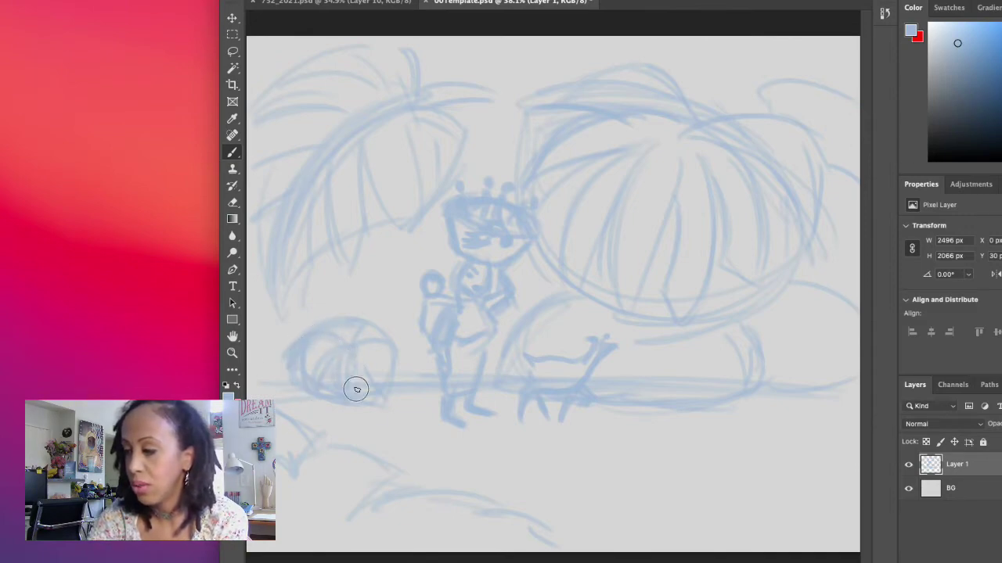
drag(369, 353, 396, 414)
drag(396, 354, 399, 374)
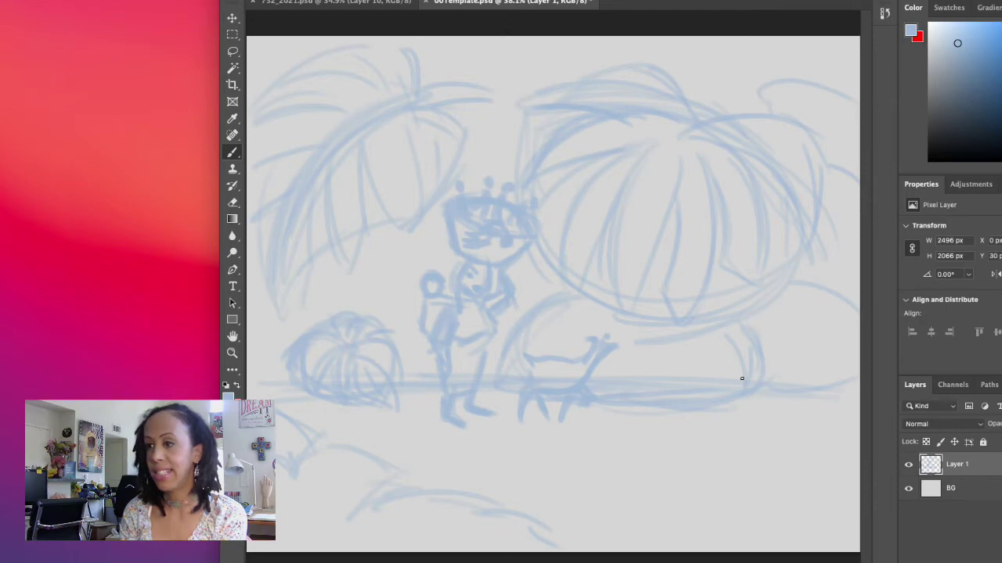
With a larger brush, draw a thick stem on top of the right fruit
key(bracketright)
key(bracketright)
key(bracketright)
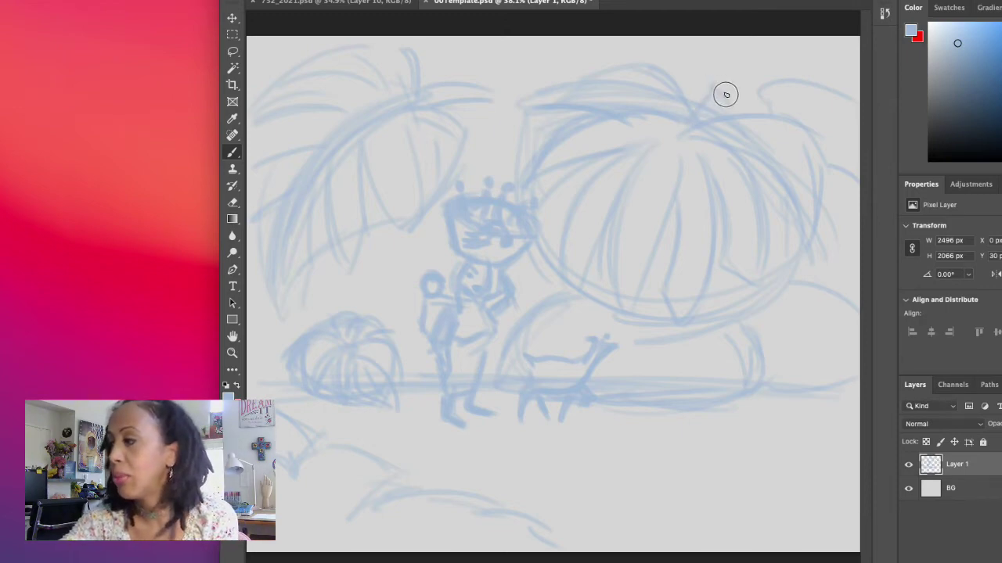
mouse_move(726, 95)
mouse_down()
mouse_move(711, 122)
mouse_move(716, 88)
mouse_move(681, 116)
mouse_up()
drag(709, 78, 683, 124)
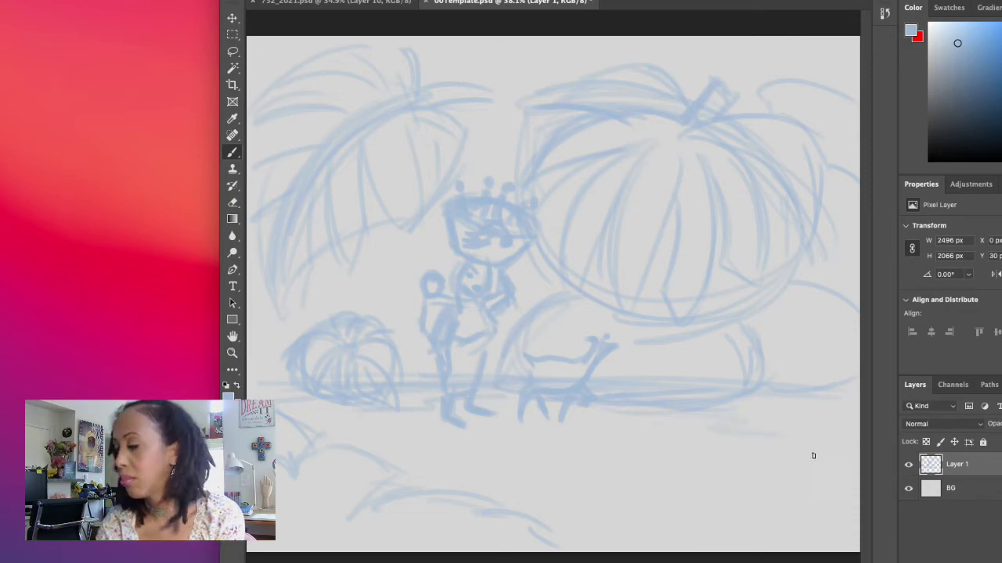
Sketch long horizontal ground lines across the lower-right foreground
drag(778, 424, 823, 430)
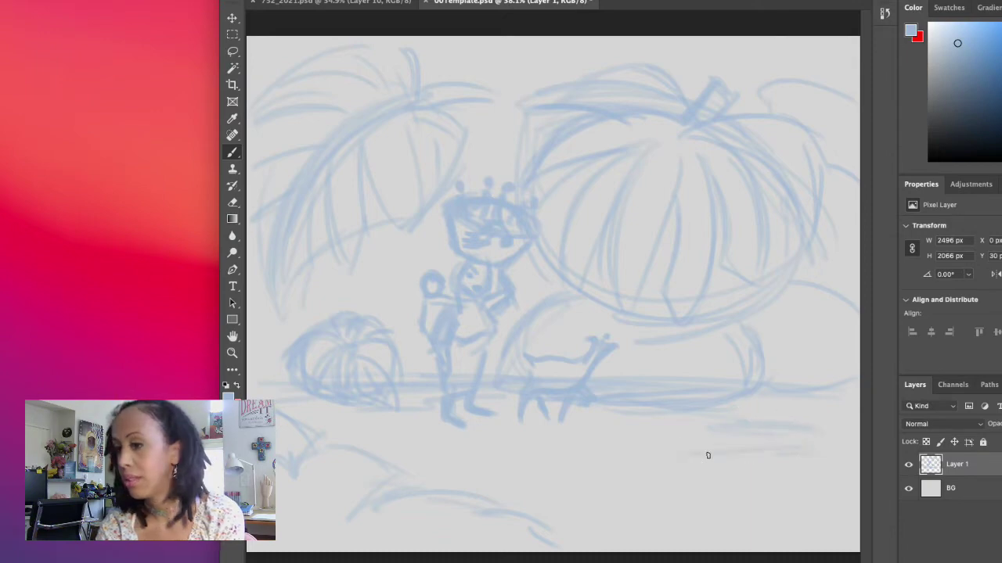
drag(729, 450, 630, 455)
drag(762, 474, 510, 493)
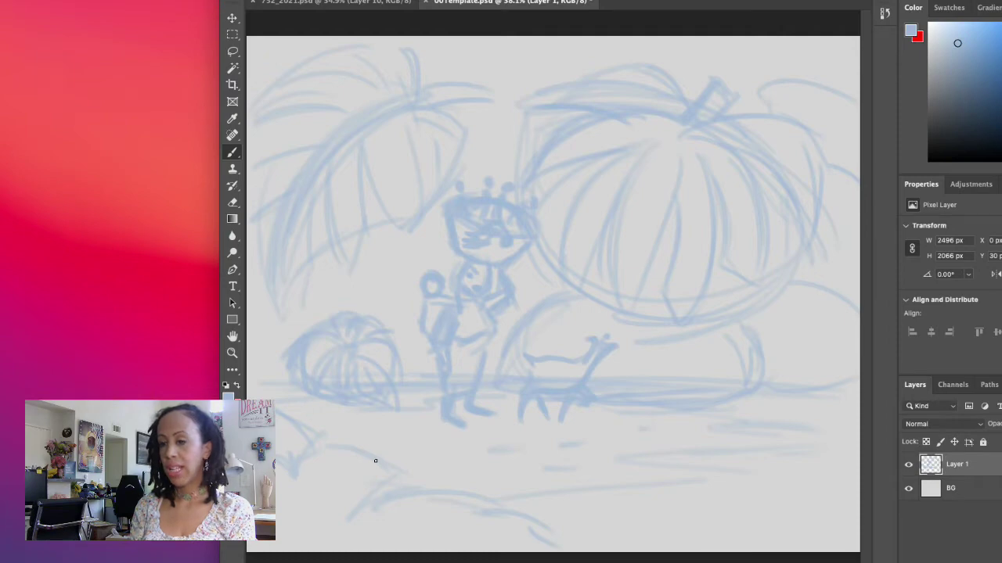
Add a single new empty layer above the background layer
click(970, 488)
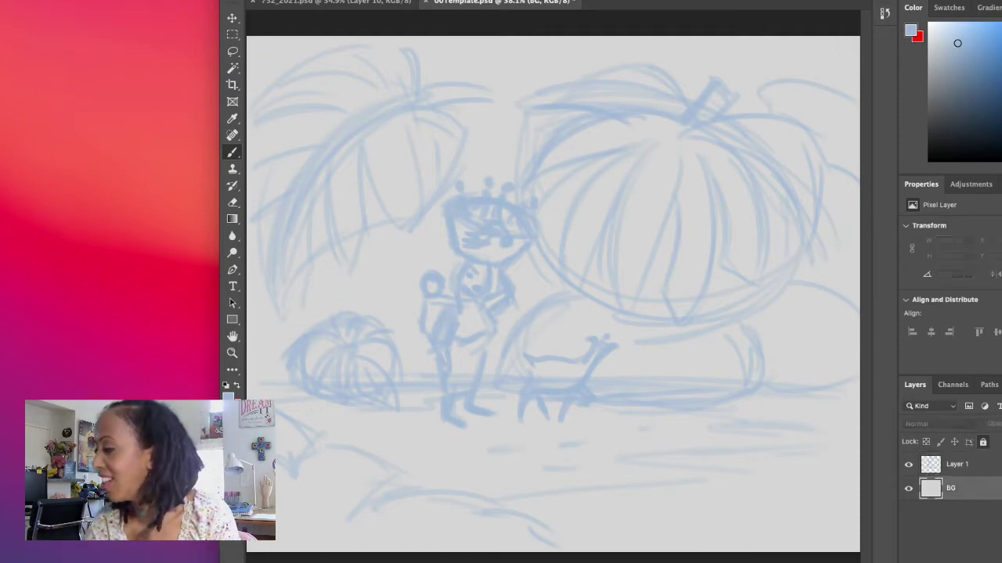
key(super+alt+shift+n)
key(super+alt+shift+n)
key(super+z)
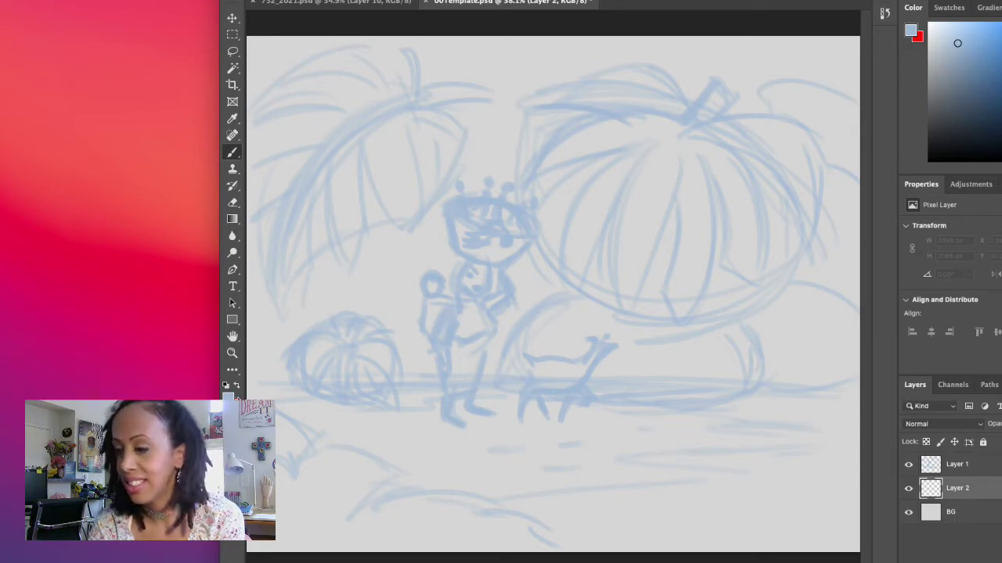
Choose the KYLE Ultimate Inking Thick 'n Thin brush at 25 px from Wet Media Brushes
click(252, 1)
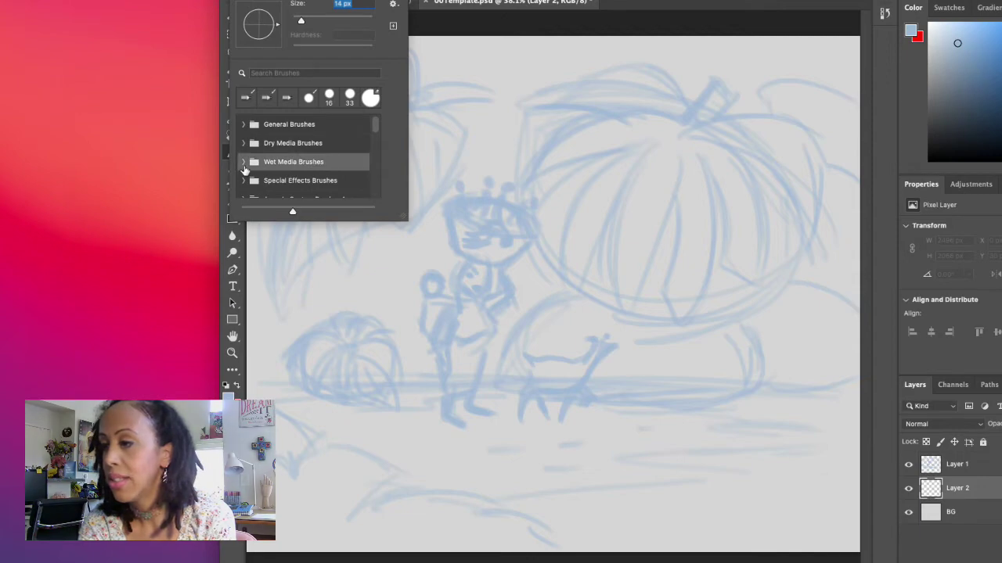
drag(374, 127, 373, 127)
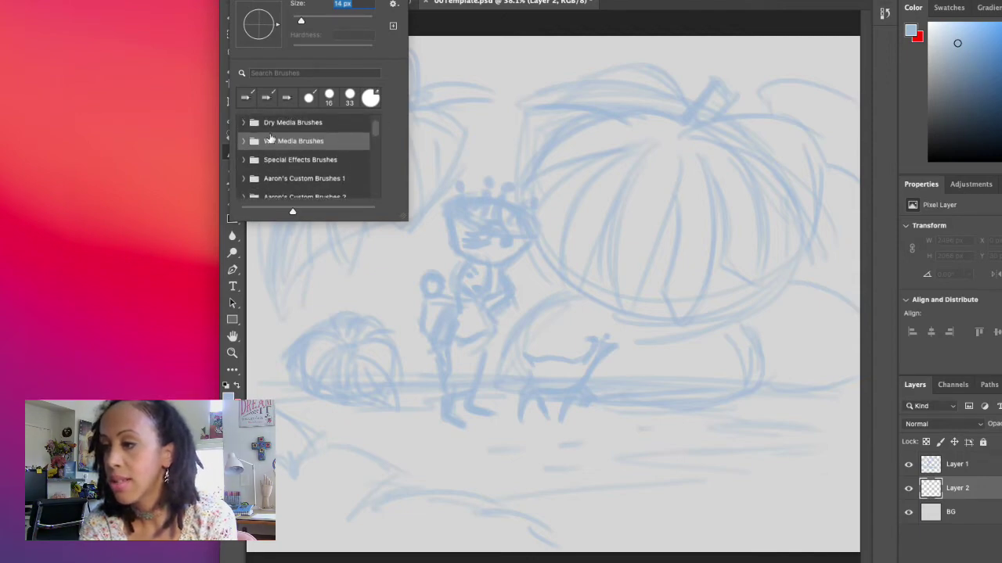
click(245, 142)
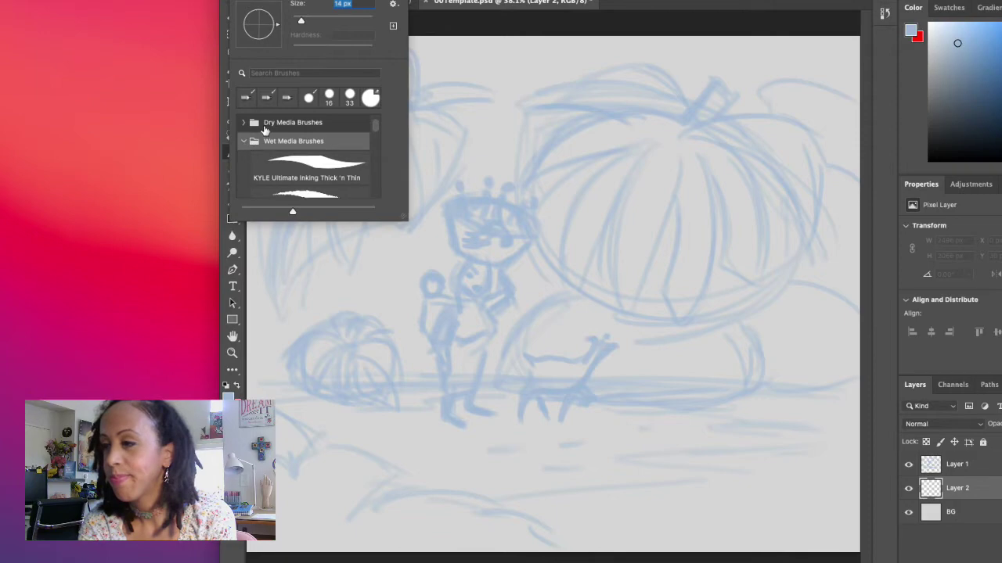
click(337, 174)
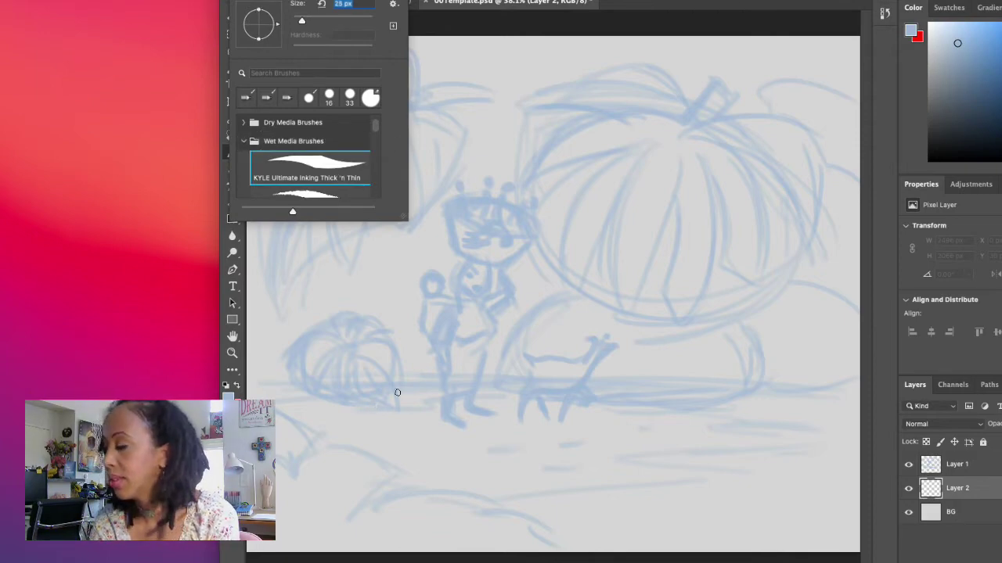
key(Return)
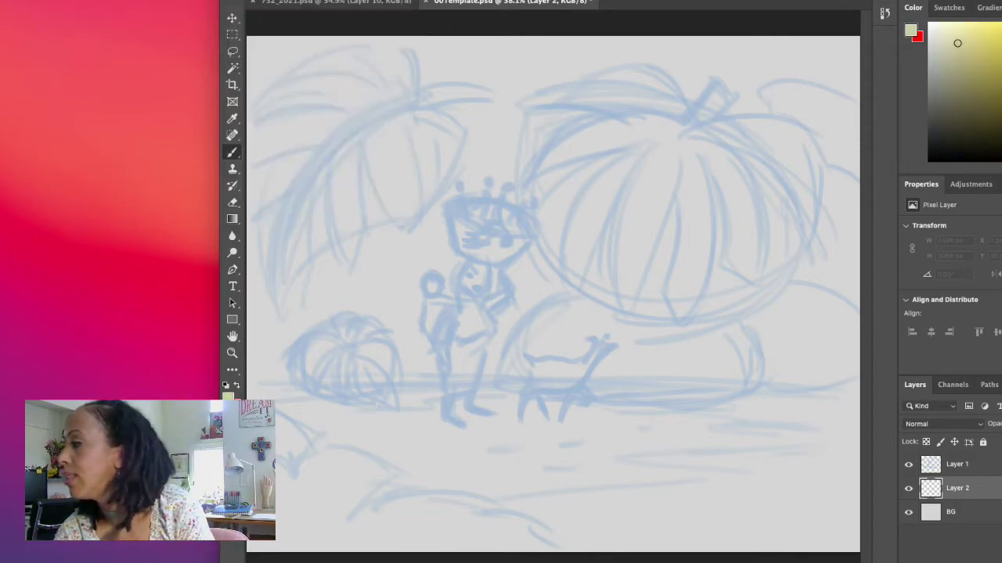
Pick a pale cream, enlarge the brush to 36 px, and fill the whole foreground on Layer 2
drag(957, 43, 937, 33)
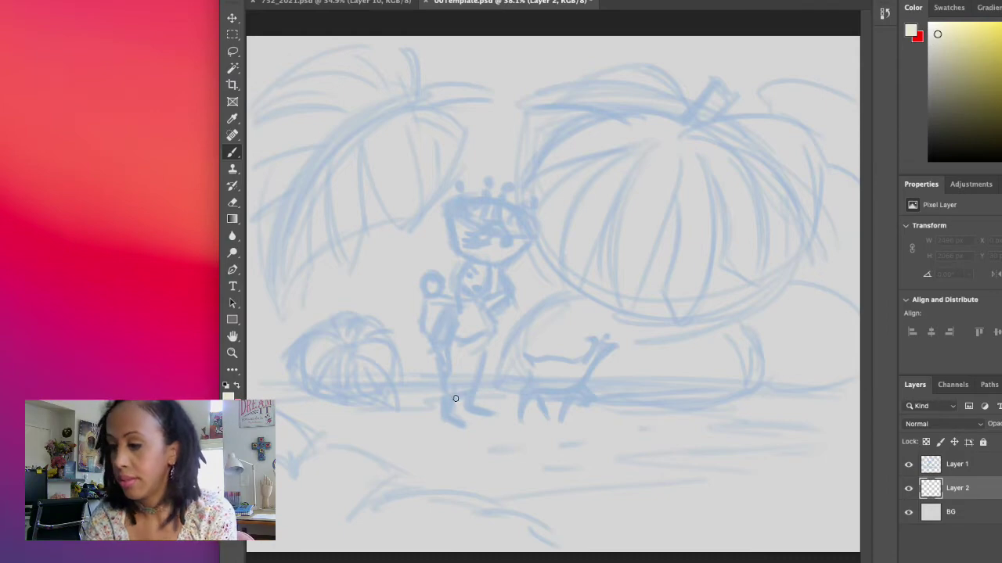
drag(441, 412, 442, 421)
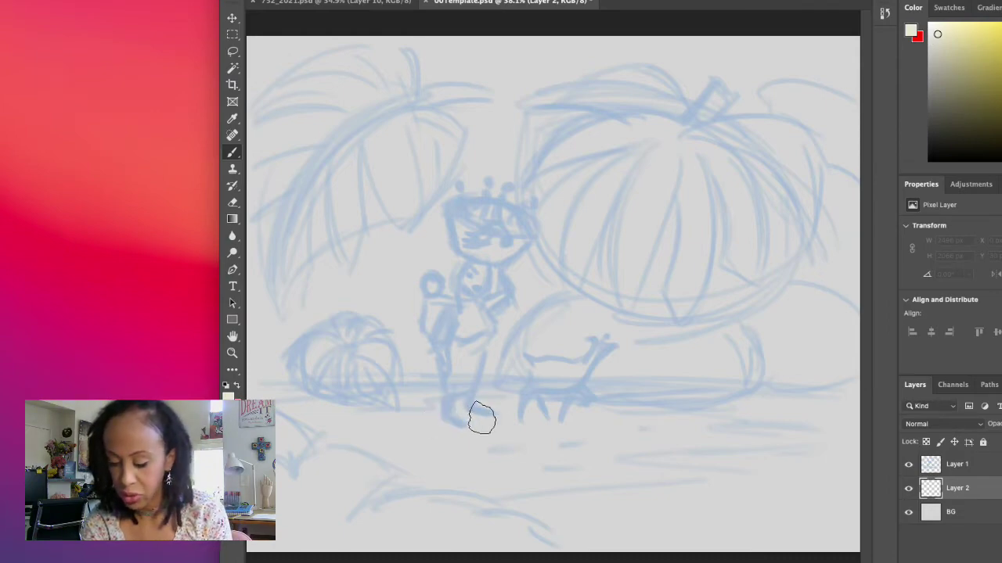
mouse_move(450, 461)
mouse_down()
mouse_move(539, 454)
mouse_move(368, 460)
mouse_move(501, 454)
mouse_move(386, 460)
mouse_move(381, 471)
mouse_move(485, 473)
mouse_up()
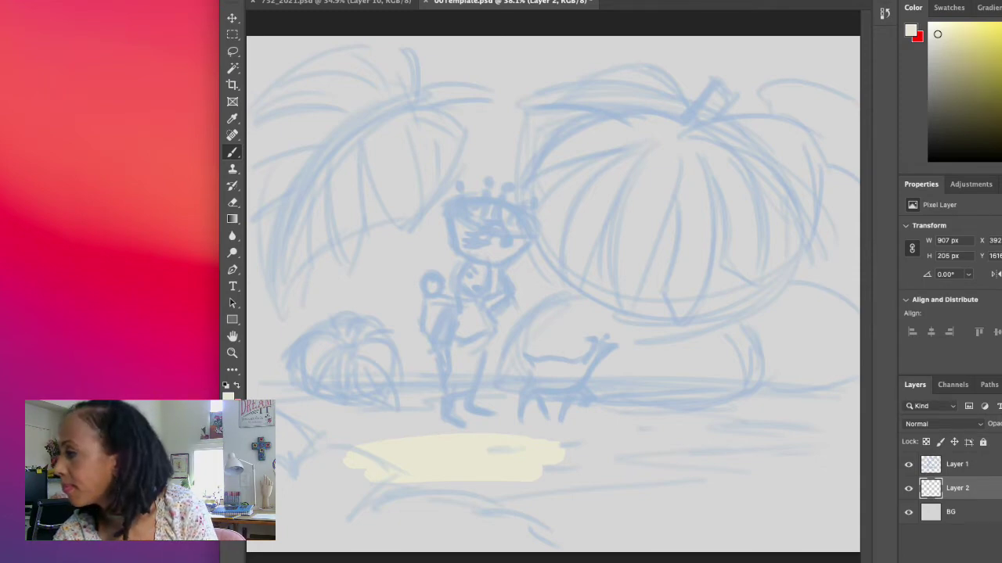
mouse_move(494, 460)
mouse_down()
mouse_move(451, 457)
mouse_move(464, 448)
mouse_move(422, 434)
mouse_move(385, 436)
mouse_move(455, 443)
mouse_move(305, 426)
mouse_up()
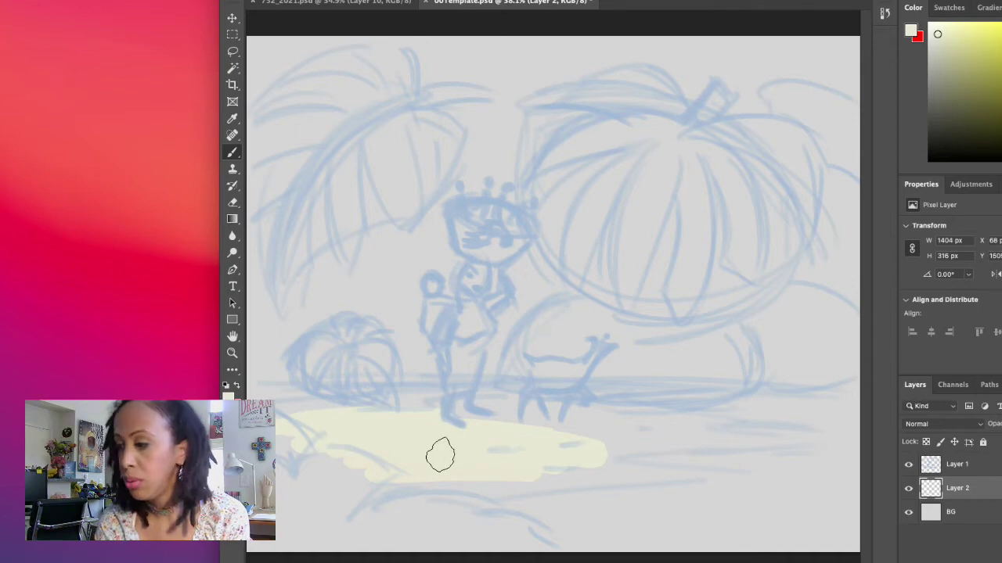
mouse_move(440, 458)
mouse_down()
mouse_move(528, 479)
mouse_move(472, 467)
mouse_up()
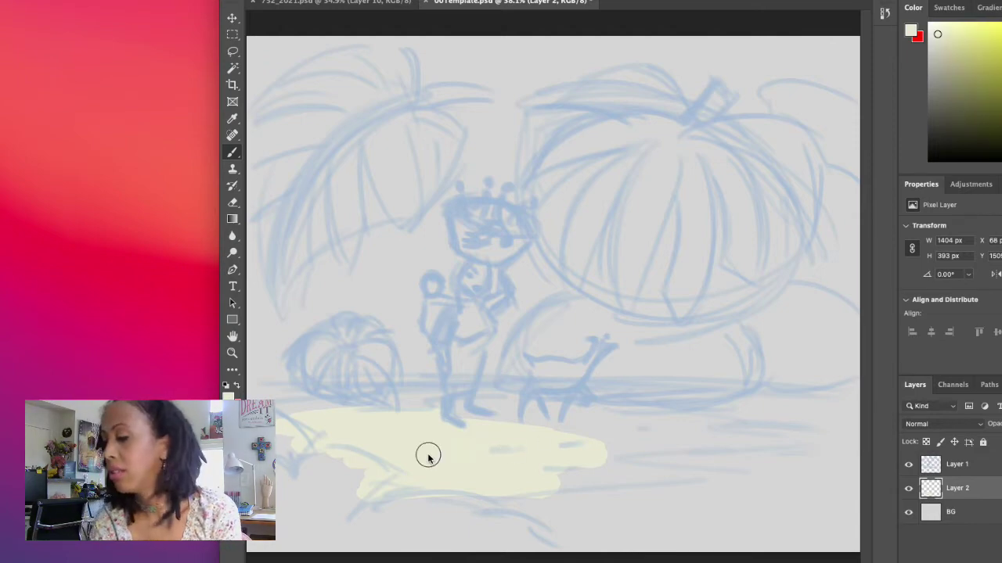
mouse_move(456, 420)
mouse_down()
mouse_move(315, 405)
mouse_move(377, 392)
mouse_move(324, 392)
mouse_move(493, 389)
mouse_move(498, 379)
mouse_move(747, 402)
mouse_move(461, 413)
mouse_move(477, 426)
mouse_move(728, 428)
mouse_move(676, 456)
mouse_move(428, 495)
mouse_move(526, 505)
mouse_move(499, 539)
mouse_move(667, 537)
mouse_move(763, 551)
mouse_move(738, 531)
mouse_move(846, 543)
mouse_up()
mouse_move(831, 529)
mouse_down()
mouse_move(560, 507)
mouse_move(776, 482)
mouse_move(664, 462)
mouse_move(779, 468)
mouse_move(664, 462)
mouse_move(752, 503)
mouse_move(755, 493)
mouse_move(620, 456)
mouse_move(841, 457)
mouse_move(894, 444)
mouse_move(830, 424)
mouse_move(854, 415)
mouse_move(832, 399)
mouse_move(858, 398)
mouse_up()
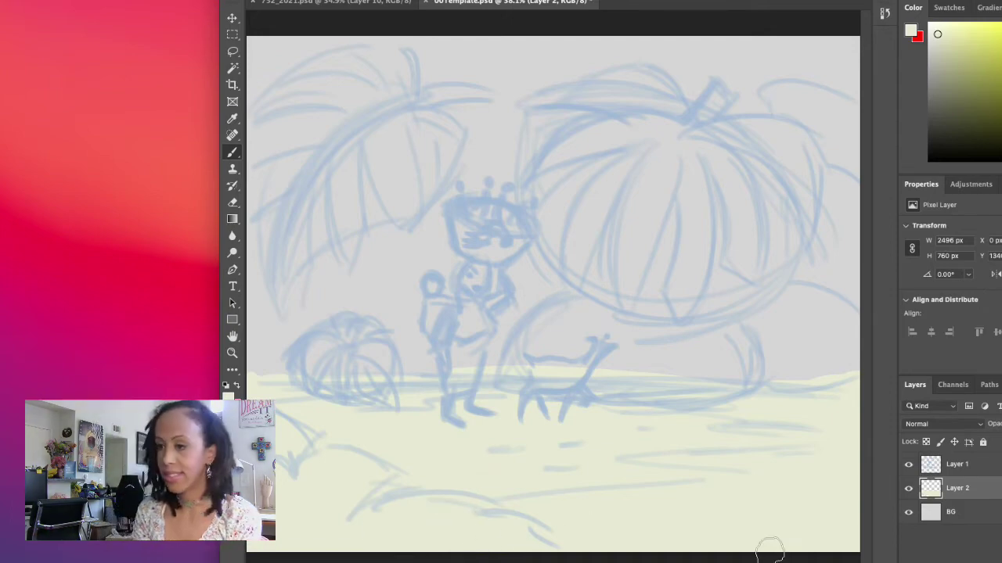
Cover the grey band right of the dog and behind the figure with cream, then choose yellow
mouse_move(483, 382)
mouse_down()
mouse_move(520, 383)
mouse_move(489, 371)
mouse_move(536, 324)
mouse_move(456, 319)
mouse_move(506, 291)
mouse_move(395, 300)
mouse_move(466, 273)
mouse_move(395, 268)
mouse_move(425, 231)
mouse_move(487, 227)
mouse_move(443, 192)
mouse_move(559, 203)
mouse_move(554, 261)
mouse_move(565, 271)
mouse_move(555, 267)
mouse_move(554, 297)
mouse_up()
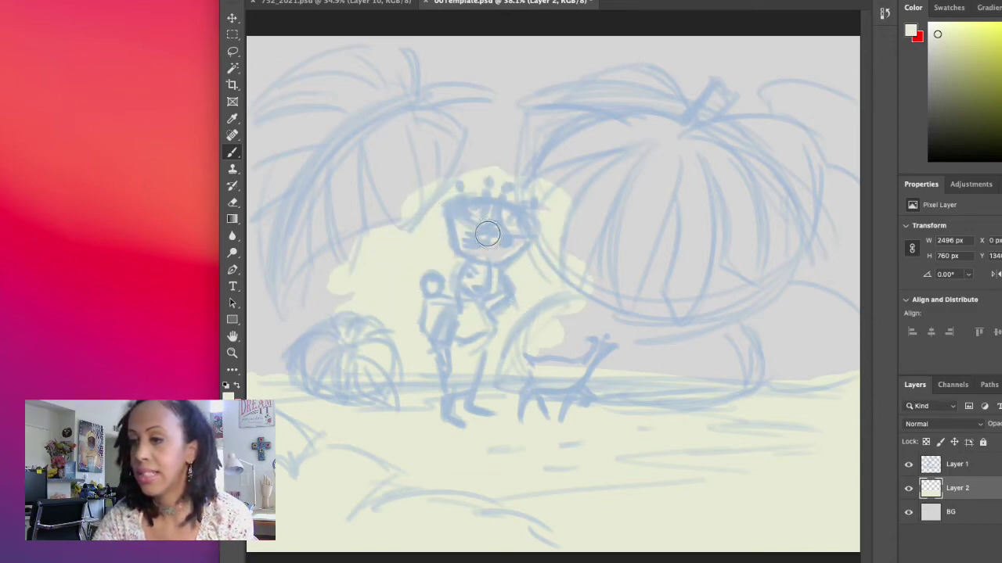
mouse_move(723, 379)
mouse_down()
mouse_move(529, 340)
mouse_move(569, 324)
mouse_move(522, 370)
mouse_move(546, 359)
mouse_move(756, 370)
mouse_move(744, 381)
mouse_move(690, 341)
mouse_move(626, 318)
mouse_move(774, 297)
mouse_move(849, 335)
mouse_move(824, 355)
mouse_move(819, 307)
mouse_move(849, 329)
mouse_move(835, 362)
mouse_move(798, 367)
mouse_move(817, 377)
mouse_move(714, 381)
mouse_move(602, 369)
mouse_move(422, 392)
mouse_move(360, 359)
mouse_move(281, 373)
mouse_move(344, 334)
mouse_move(318, 330)
mouse_move(374, 314)
mouse_move(318, 309)
mouse_move(318, 291)
mouse_move(280, 232)
mouse_move(268, 240)
mouse_move(265, 278)
mouse_move(244, 312)
mouse_move(318, 308)
mouse_move(286, 306)
mouse_move(340, 252)
mouse_move(294, 289)
mouse_move(310, 248)
mouse_move(410, 207)
mouse_up()
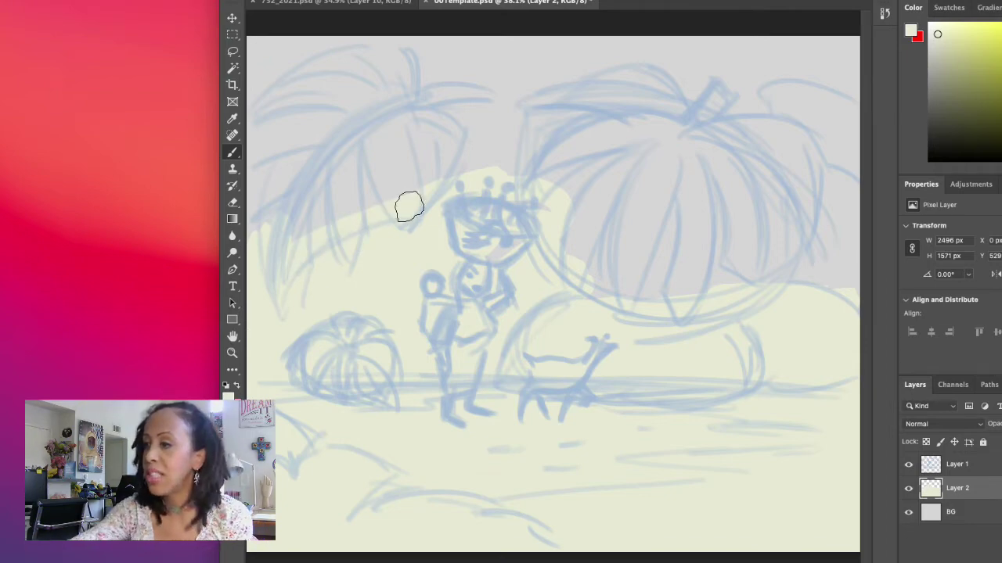
mouse_move(409, 207)
mouse_down()
mouse_move(487, 134)
mouse_move(503, 154)
mouse_move(468, 195)
mouse_up()
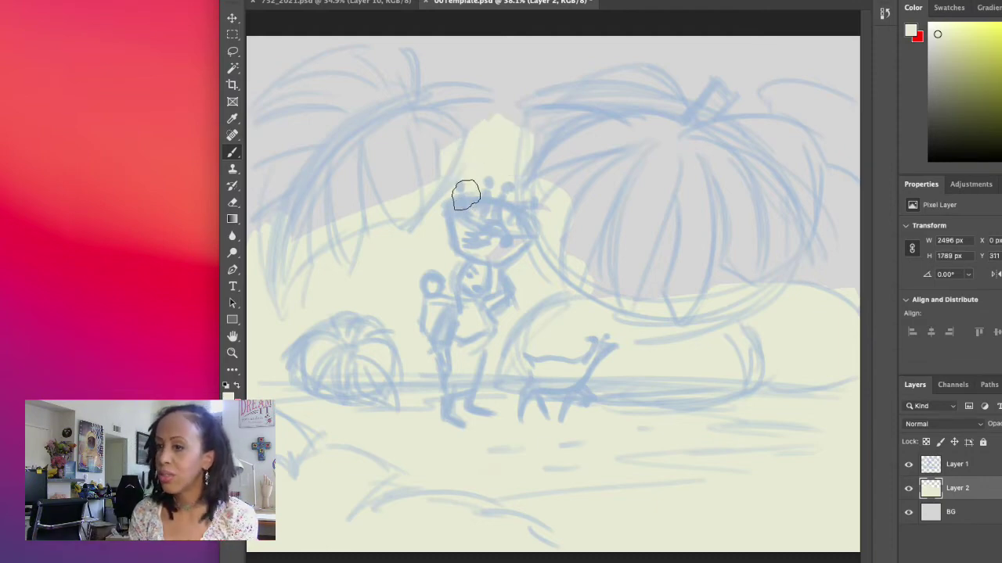
click(977, 39)
Paint the right fruit yellow, lighten the grey beside it to sampled cream, and fill its top gap
mouse_move(633, 118)
mouse_down()
mouse_move(597, 111)
mouse_move(599, 79)
mouse_move(554, 104)
mouse_move(548, 157)
mouse_move(527, 179)
mouse_move(643, 122)
mouse_move(616, 144)
mouse_move(581, 200)
mouse_move(571, 283)
mouse_move(615, 179)
mouse_move(654, 142)
mouse_move(601, 147)
mouse_move(521, 197)
mouse_move(581, 151)
mouse_move(656, 135)
mouse_move(620, 168)
mouse_move(608, 239)
mouse_move(615, 280)
mouse_move(627, 284)
mouse_move(660, 190)
mouse_move(650, 133)
mouse_move(599, 164)
mouse_move(583, 282)
mouse_move(643, 176)
mouse_move(613, 284)
mouse_move(668, 148)
mouse_move(630, 264)
mouse_move(669, 155)
mouse_move(653, 237)
mouse_move(662, 292)
mouse_move(656, 275)
mouse_move(680, 221)
mouse_move(669, 300)
mouse_move(696, 178)
mouse_move(687, 302)
mouse_move(695, 289)
mouse_move(658, 299)
mouse_move(696, 302)
mouse_move(767, 263)
mouse_move(790, 220)
mouse_move(792, 184)
mouse_move(761, 136)
mouse_move(689, 123)
mouse_move(763, 215)
mouse_move(722, 162)
mouse_move(744, 228)
mouse_move(737, 212)
mouse_move(745, 258)
mouse_move(734, 272)
mouse_move(716, 170)
mouse_move(772, 176)
mouse_move(791, 193)
mouse_move(746, 133)
mouse_move(799, 163)
mouse_move(726, 129)
mouse_move(806, 173)
mouse_move(731, 126)
mouse_move(666, 110)
mouse_move(679, 116)
mouse_move(624, 82)
mouse_move(604, 114)
mouse_up()
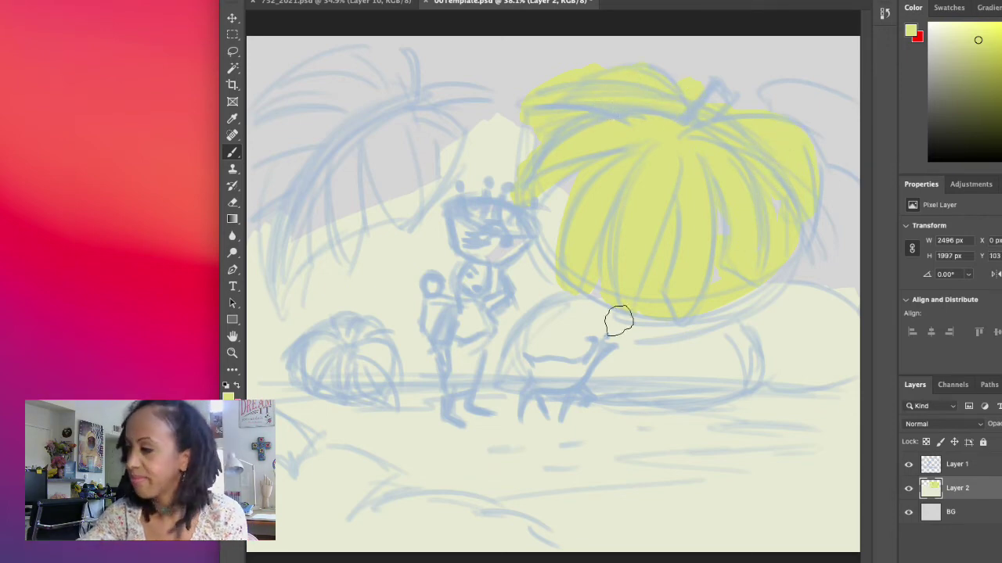
alt+click(575, 314)
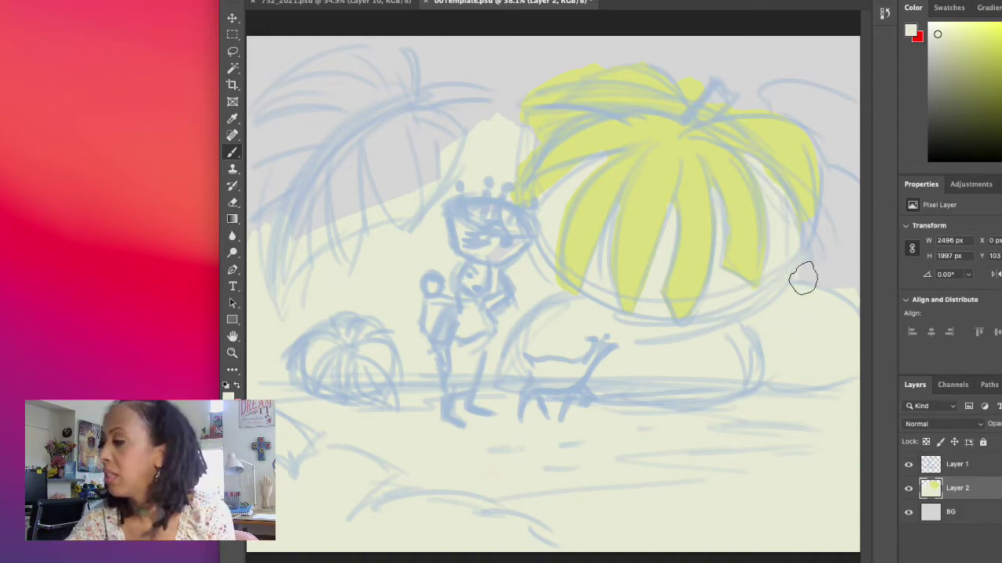
drag(832, 233, 809, 186)
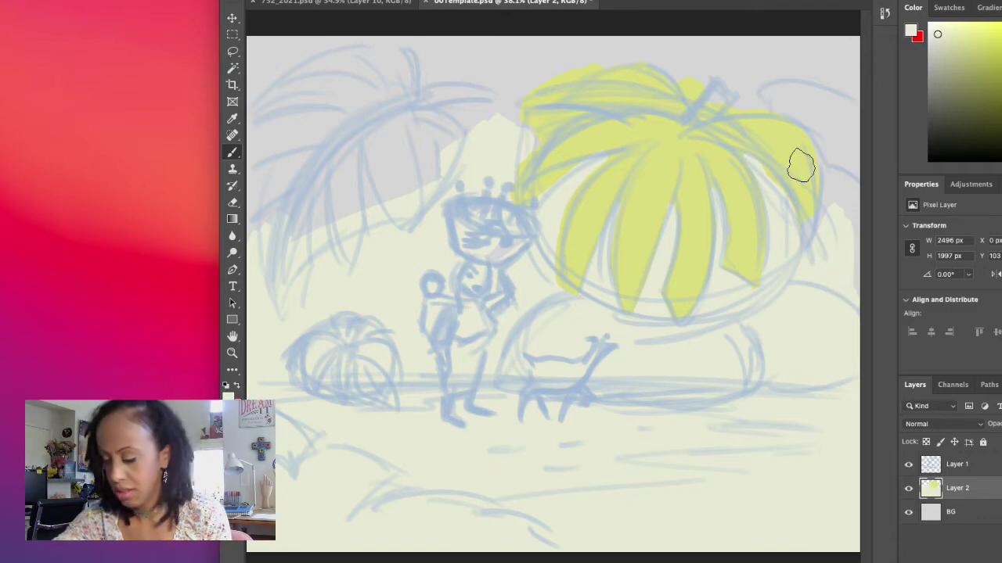
alt+click(800, 164)
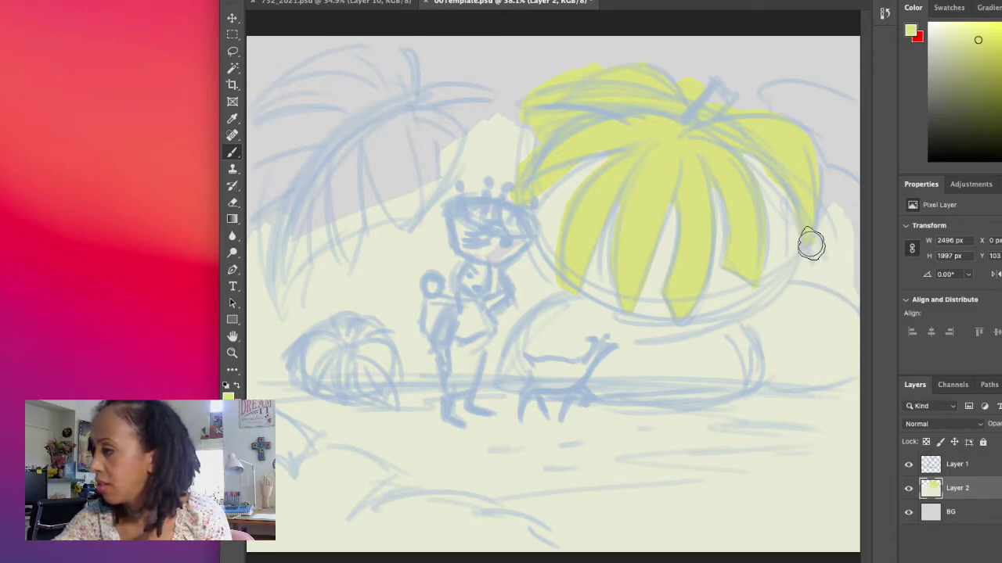
drag(713, 86, 719, 97)
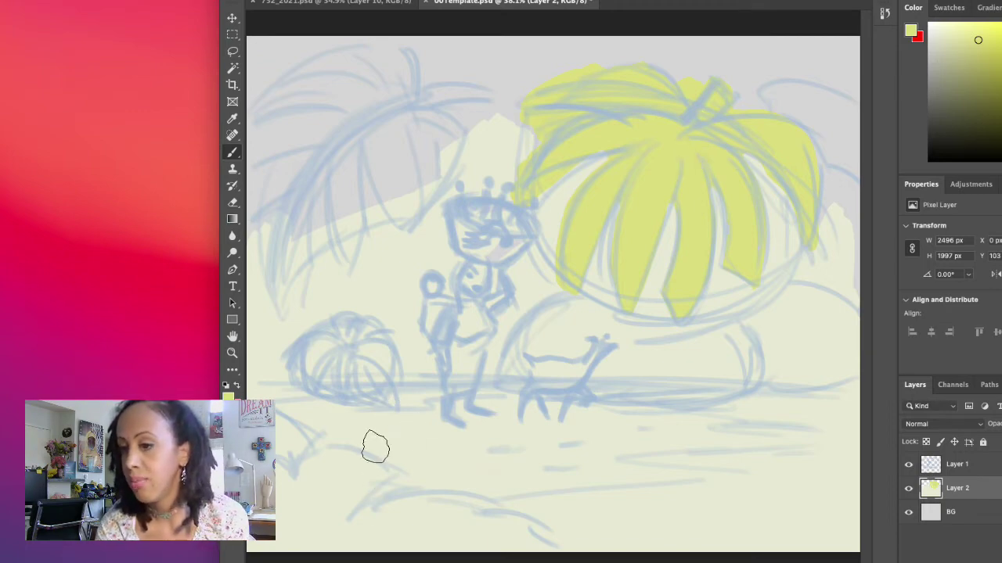
Paint paler yellow across the lower-left foreground and along the bottom edge
mouse_move(375, 466)
mouse_down()
mouse_move(350, 462)
mouse_move(290, 495)
mouse_up()
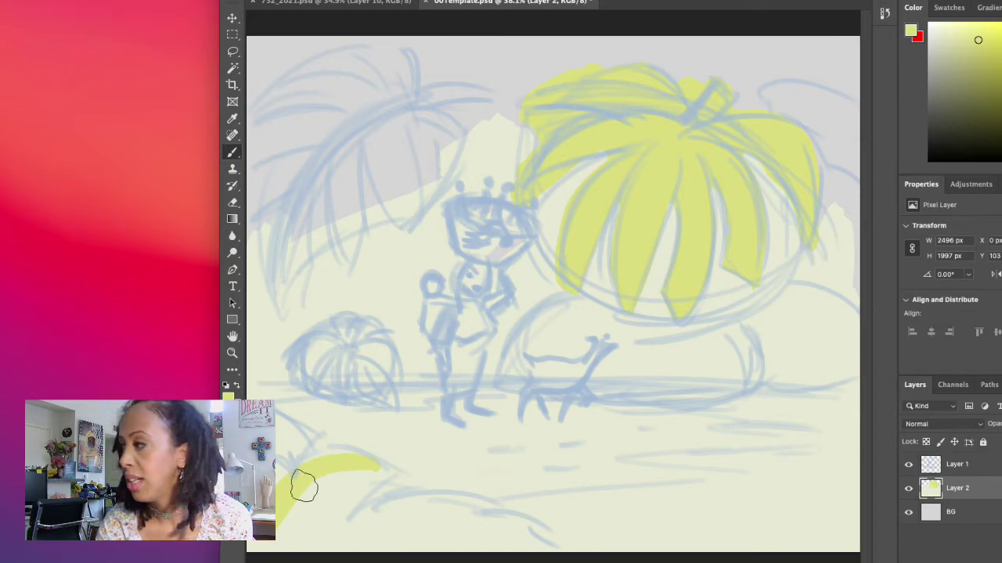
click(958, 36)
drag(329, 469, 284, 518)
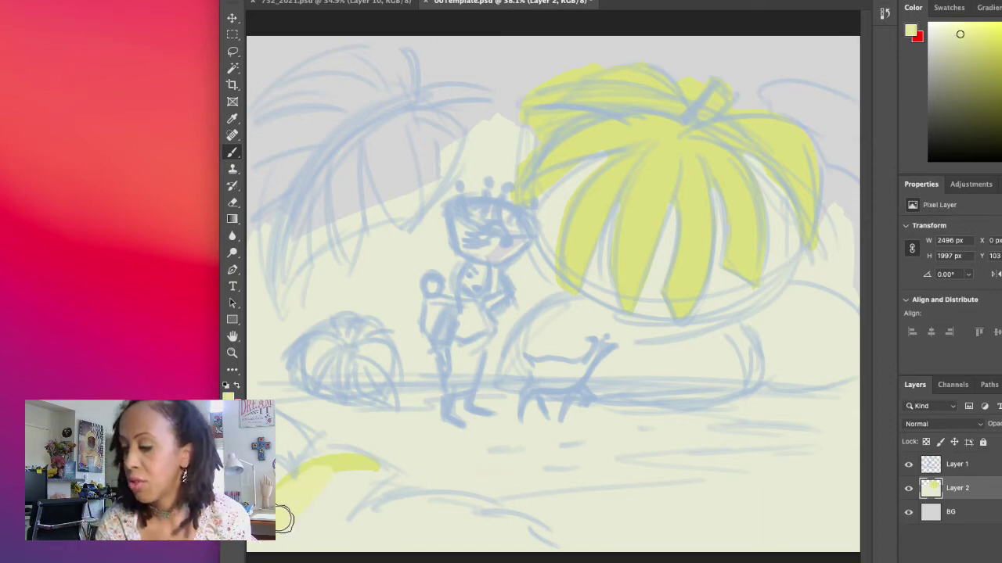
mouse_move(313, 485)
mouse_down()
mouse_move(345, 465)
mouse_move(340, 459)
mouse_move(385, 475)
mouse_move(317, 507)
mouse_up()
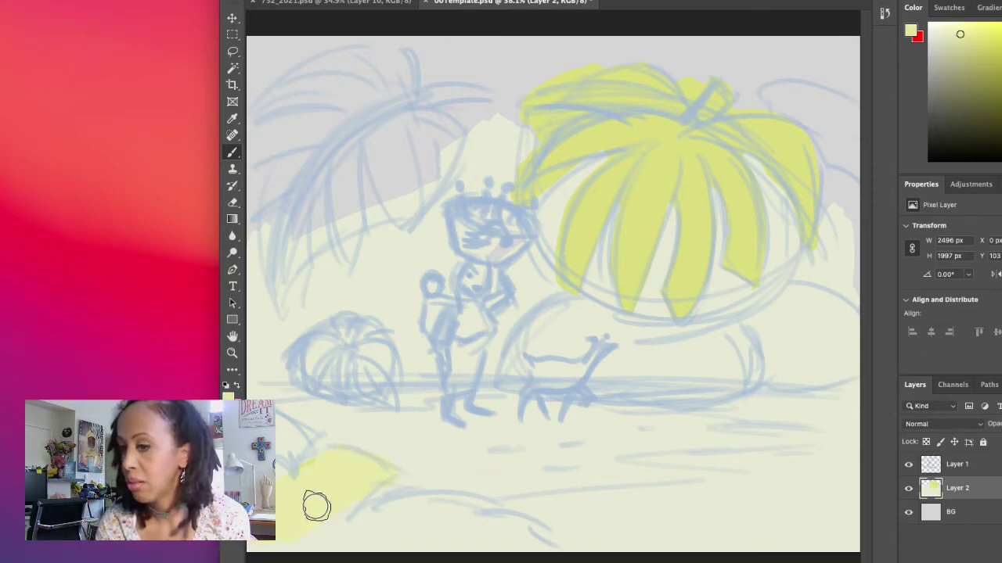
drag(307, 456, 280, 429)
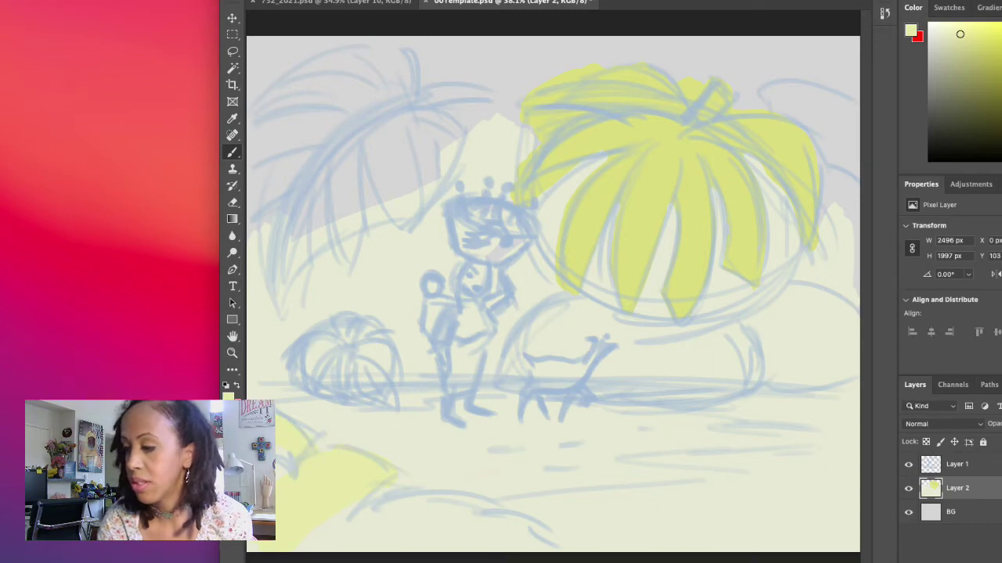
mouse_move(341, 542)
mouse_down()
mouse_move(373, 547)
mouse_move(312, 535)
mouse_move(353, 508)
mouse_move(461, 535)
mouse_move(358, 523)
mouse_move(427, 511)
mouse_move(494, 531)
mouse_move(401, 531)
mouse_move(538, 544)
mouse_move(436, 509)
mouse_up()
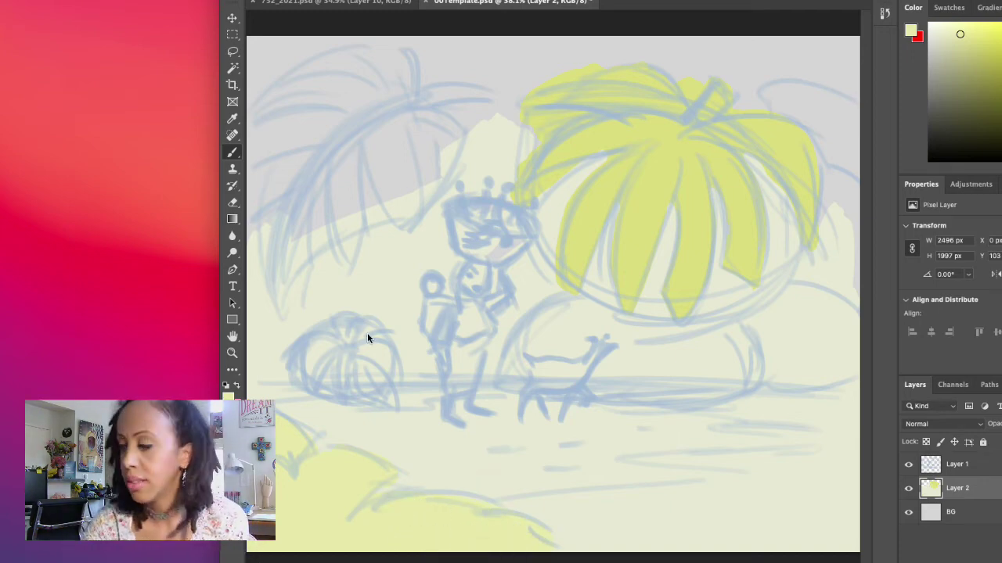
Fill the small fruit and the large left fruit with sampled pale yellow lobes
mouse_move(367, 338)
mouse_down()
mouse_move(338, 357)
mouse_move(327, 350)
mouse_move(309, 377)
mouse_move(321, 342)
mouse_move(338, 344)
mouse_move(344, 364)
mouse_move(349, 353)
mouse_move(366, 363)
mouse_move(373, 389)
mouse_move(383, 362)
mouse_move(354, 325)
mouse_move(327, 332)
mouse_move(380, 377)
mouse_up()
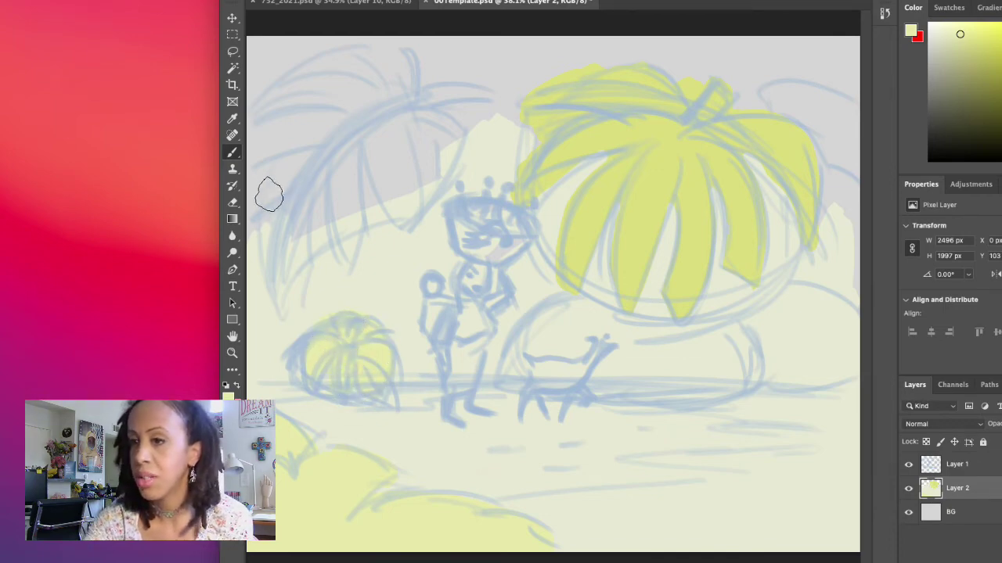
mouse_move(269, 194)
mouse_down()
mouse_move(271, 179)
mouse_move(252, 220)
mouse_move(284, 221)
mouse_up()
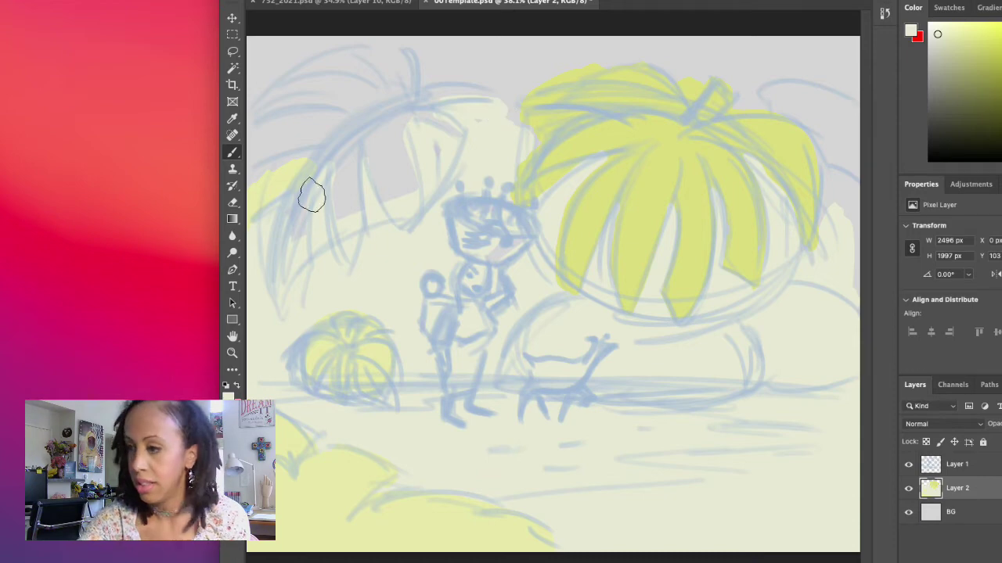
alt+click(284, 188)
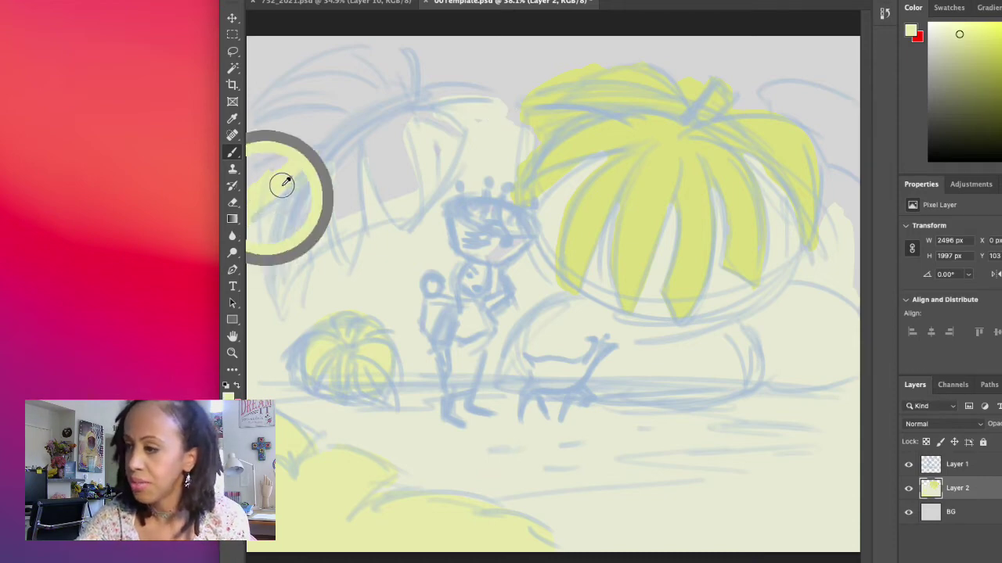
alt+click(294, 174)
drag(295, 174, 291, 179)
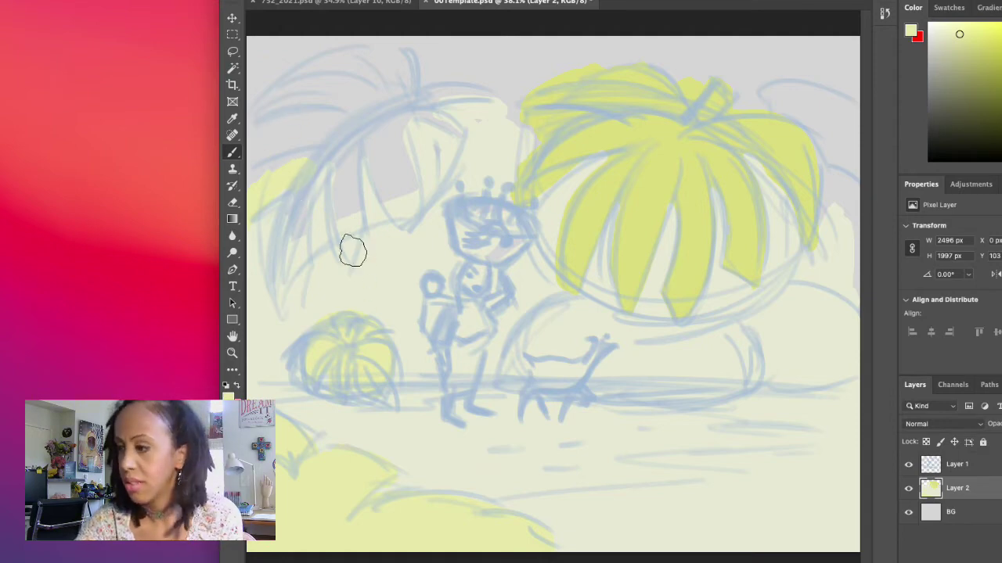
mouse_move(287, 216)
mouse_down()
mouse_move(282, 300)
mouse_move(310, 243)
mouse_move(296, 270)
mouse_move(323, 151)
mouse_move(249, 184)
mouse_move(335, 148)
mouse_move(274, 191)
mouse_move(336, 156)
mouse_move(334, 178)
mouse_move(336, 146)
mouse_move(312, 245)
mouse_move(325, 171)
mouse_move(302, 248)
mouse_move(337, 148)
mouse_move(344, 253)
mouse_move(339, 224)
mouse_move(357, 237)
mouse_move(353, 158)
mouse_move(342, 203)
mouse_move(331, 161)
mouse_up()
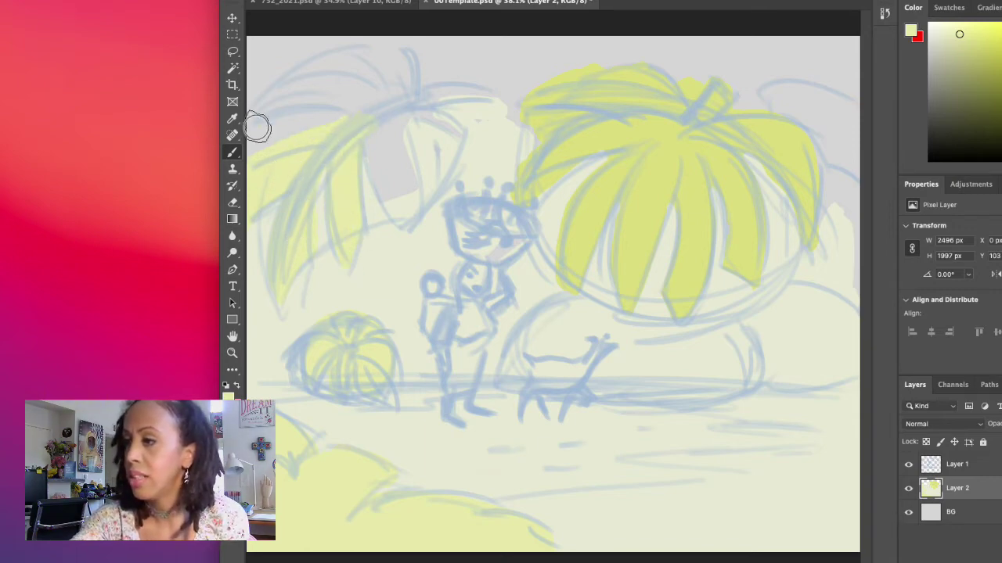
mouse_move(257, 127)
mouse_down()
mouse_move(343, 116)
mouse_move(273, 113)
mouse_move(304, 78)
mouse_move(334, 88)
mouse_move(371, 120)
mouse_move(345, 80)
mouse_move(395, 110)
mouse_move(379, 64)
mouse_move(401, 95)
mouse_move(380, 173)
mouse_move(397, 214)
mouse_move(407, 197)
mouse_move(396, 135)
mouse_move(423, 121)
mouse_move(442, 181)
mouse_move(453, 135)
mouse_move(407, 104)
mouse_move(417, 117)
mouse_move(486, 98)
mouse_move(407, 111)
mouse_move(382, 60)
mouse_up()
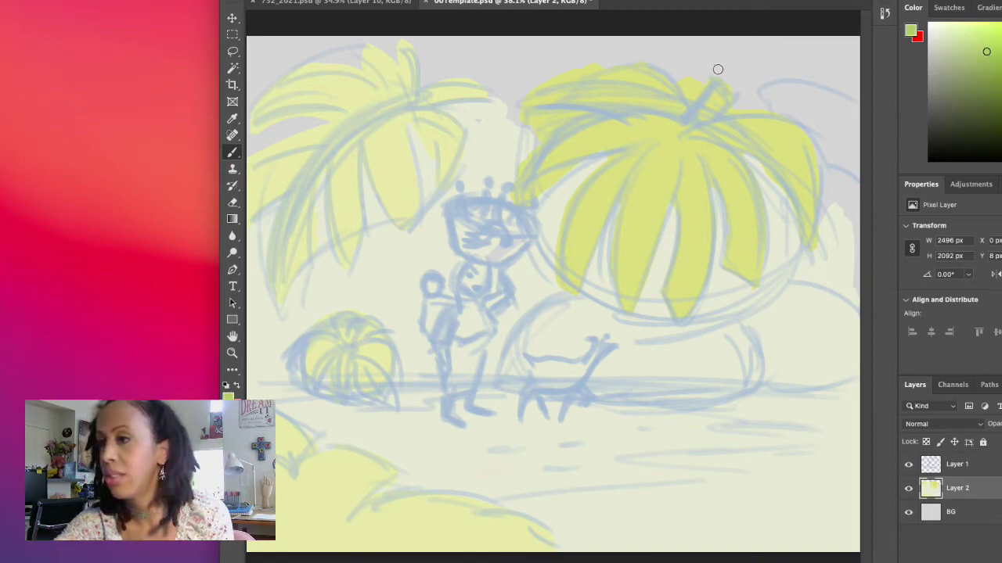
Paint a light-green stem on the right fruit and olive foliage down the top-right edge
mouse_move(704, 56)
mouse_down()
mouse_move(680, 56)
mouse_move(690, 90)
mouse_move(708, 55)
mouse_up()
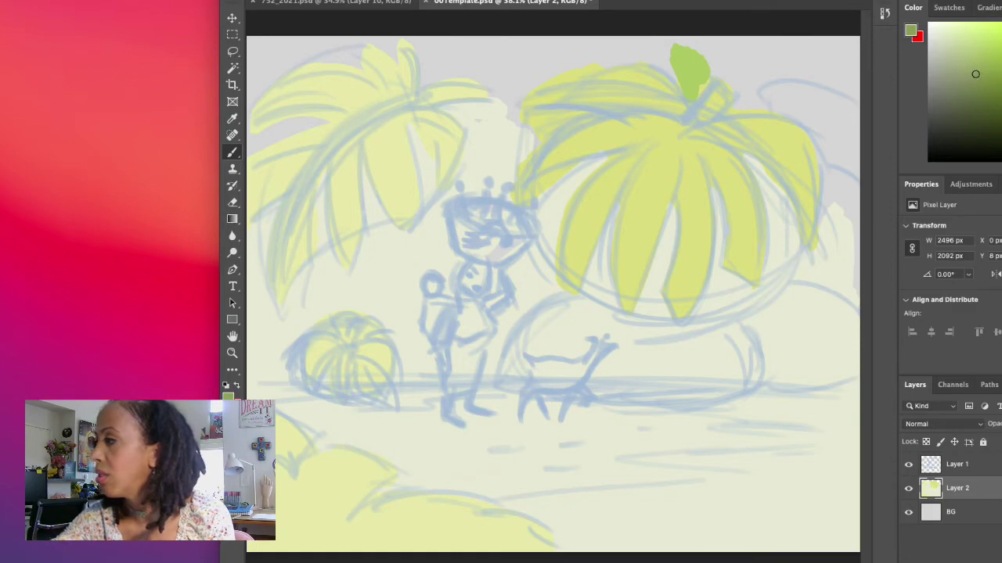
mouse_move(718, 76)
mouse_down()
mouse_move(683, 68)
mouse_move(696, 97)
mouse_move(720, 60)
mouse_move(751, 85)
mouse_move(724, 113)
mouse_move(760, 105)
mouse_move(832, 130)
mouse_move(839, 158)
mouse_up()
mouse_move(809, 117)
mouse_down()
mouse_move(834, 162)
mouse_move(826, 144)
mouse_move(824, 217)
mouse_move(839, 203)
mouse_move(859, 283)
mouse_move(849, 186)
mouse_move(856, 204)
mouse_move(858, 39)
mouse_move(700, 49)
mouse_move(780, 74)
mouse_move(768, 70)
mouse_move(789, 92)
mouse_move(810, 80)
mouse_move(826, 101)
mouse_move(834, 84)
mouse_move(836, 112)
mouse_move(839, 78)
mouse_up()
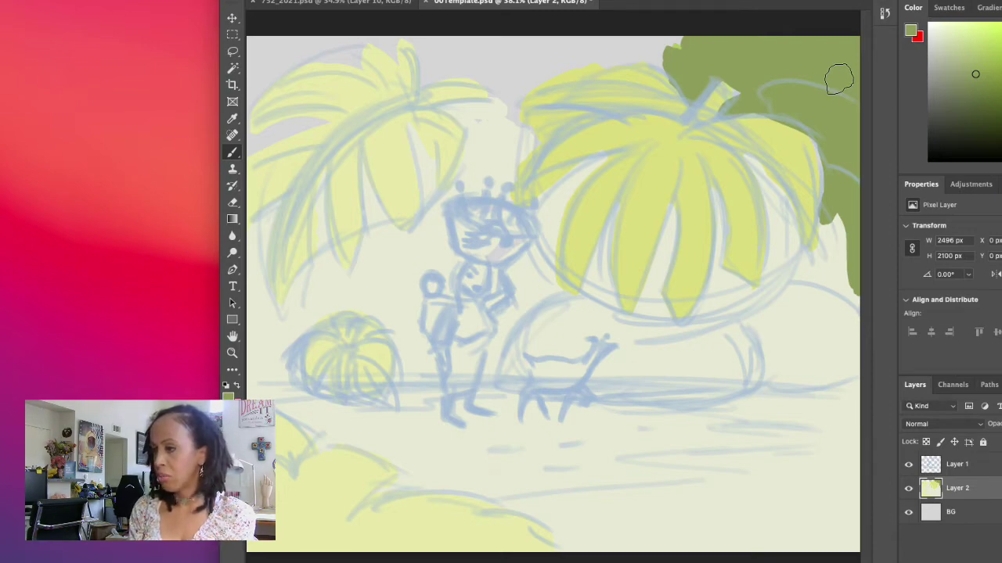
Fill the top-left background and the space between the fruits with olive foliage
mouse_move(313, 123)
mouse_down()
mouse_move(304, 117)
mouse_move(332, 119)
mouse_move(266, 127)
mouse_up()
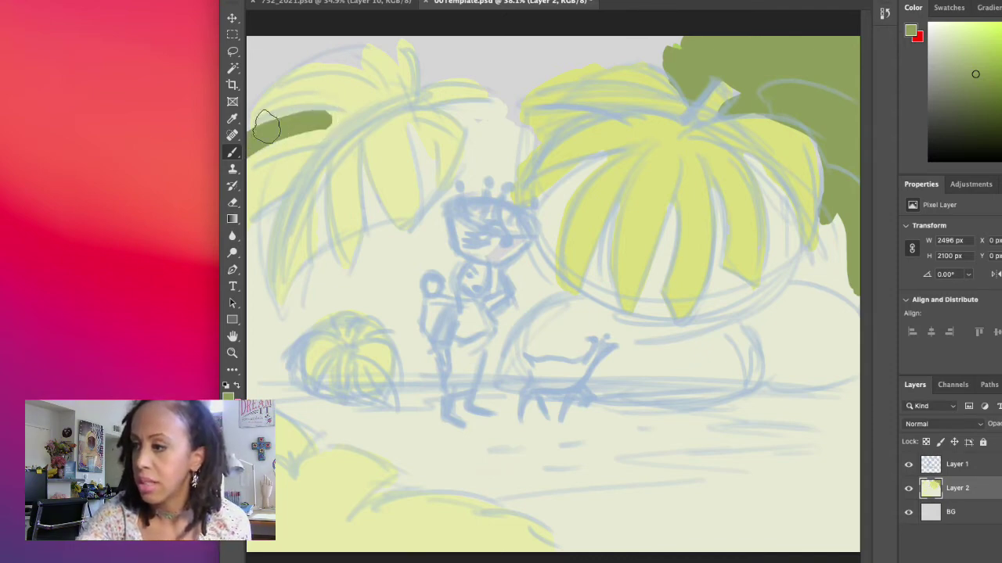
drag(248, 92, 349, 32)
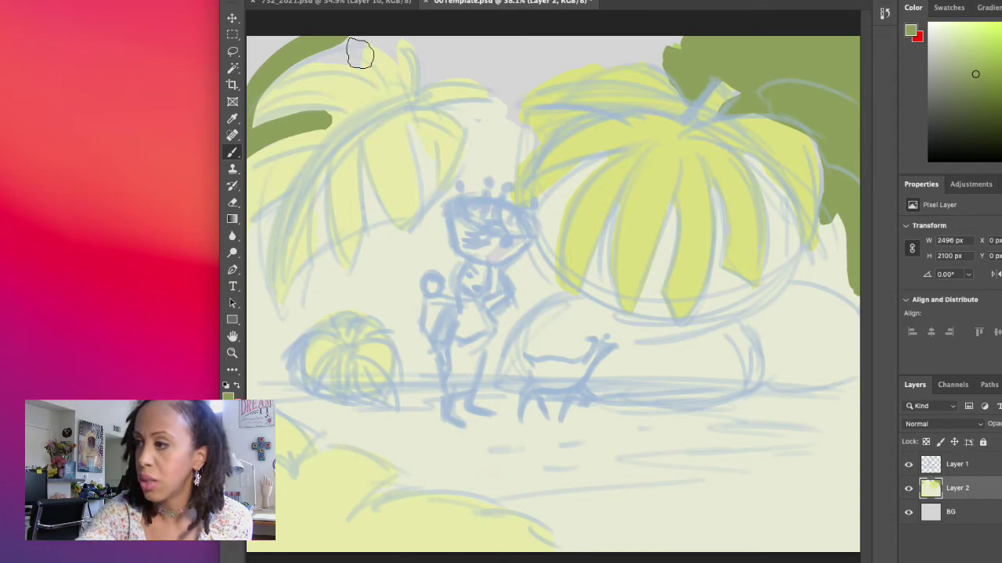
mouse_move(369, 65)
mouse_down()
mouse_move(380, 79)
mouse_move(295, 63)
mouse_move(328, 33)
mouse_move(258, 43)
mouse_up()
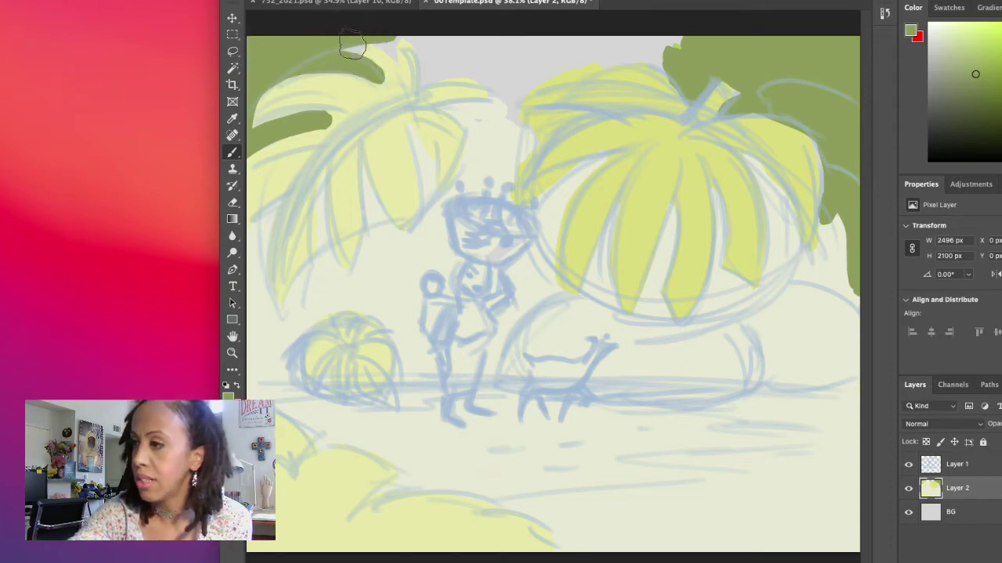
mouse_move(393, 46)
mouse_down()
mouse_move(431, 79)
mouse_move(421, 45)
mouse_move(427, 66)
mouse_move(443, 71)
mouse_move(428, 82)
mouse_move(458, 77)
mouse_move(505, 92)
mouse_move(493, 82)
mouse_move(502, 110)
mouse_up()
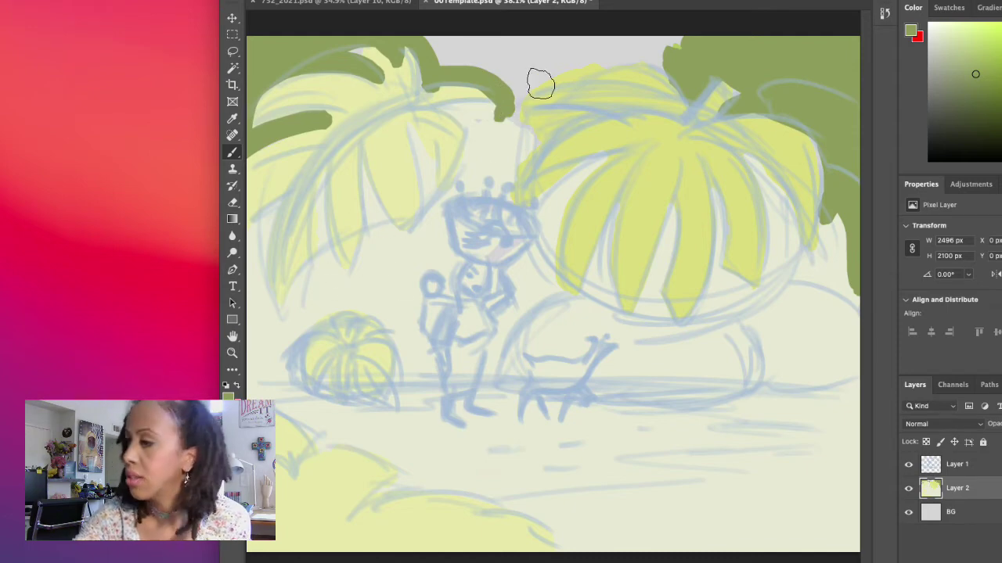
mouse_move(477, 112)
mouse_down()
mouse_move(443, 104)
mouse_move(480, 119)
mouse_move(487, 104)
mouse_move(488, 155)
mouse_up()
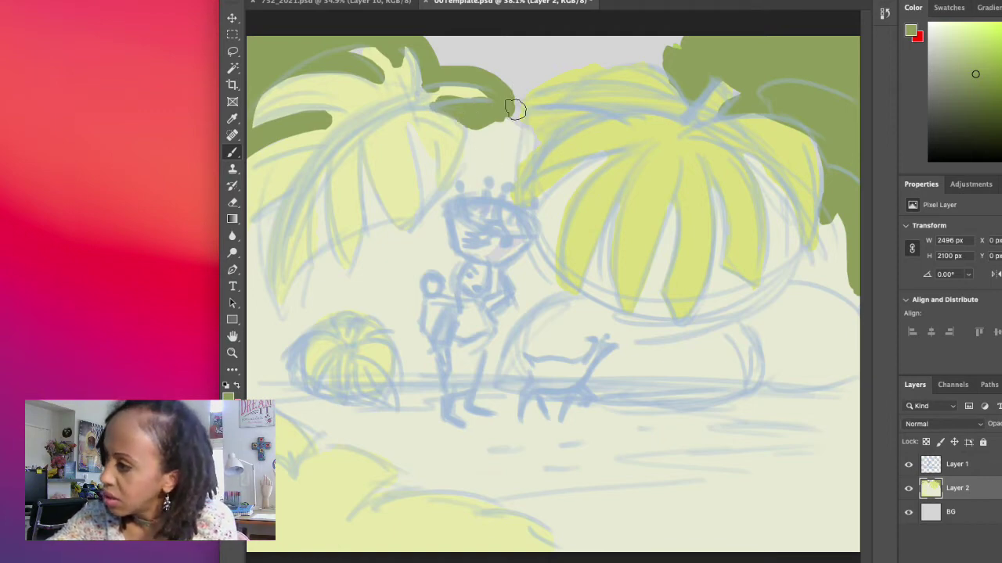
mouse_move(507, 115)
mouse_down()
mouse_move(618, 118)
mouse_move(586, 117)
mouse_move(546, 137)
mouse_move(491, 121)
mouse_move(519, 102)
mouse_move(540, 129)
mouse_move(543, 120)
mouse_move(503, 116)
mouse_move(560, 76)
mouse_move(675, 66)
mouse_move(558, 69)
mouse_move(511, 102)
mouse_move(499, 97)
mouse_move(521, 69)
mouse_move(436, 57)
mouse_move(439, 44)
mouse_move(538, 48)
mouse_move(521, 52)
mouse_move(553, 65)
mouse_move(521, 71)
mouse_move(537, 49)
mouse_move(470, 35)
mouse_move(659, 28)
mouse_move(640, 42)
mouse_move(692, 50)
mouse_move(684, 53)
mouse_move(708, 44)
mouse_up()
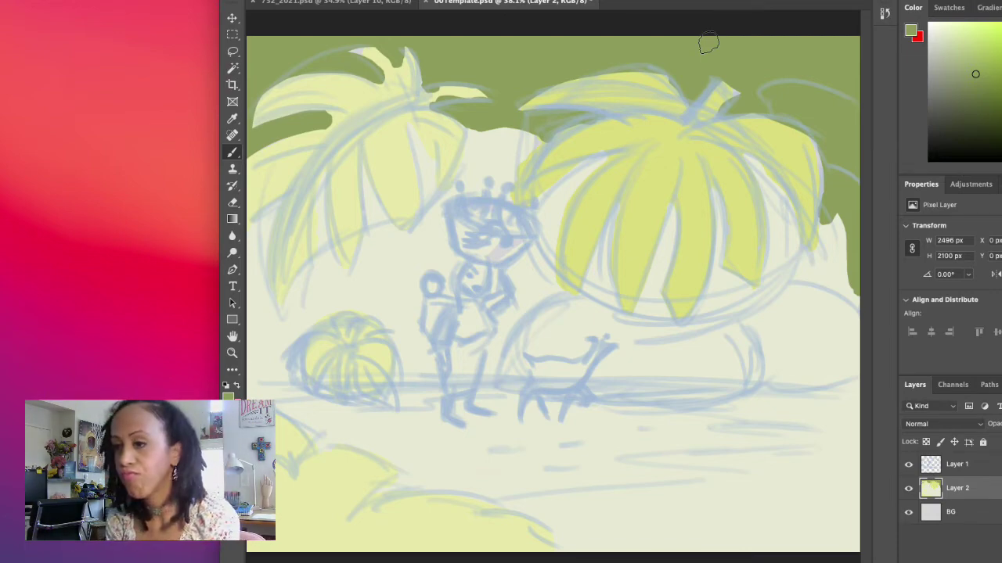
Sample the right fruit's yellow-green, then toggle Layer 1 and Layer 2 off and back on
alt+click(649, 202)
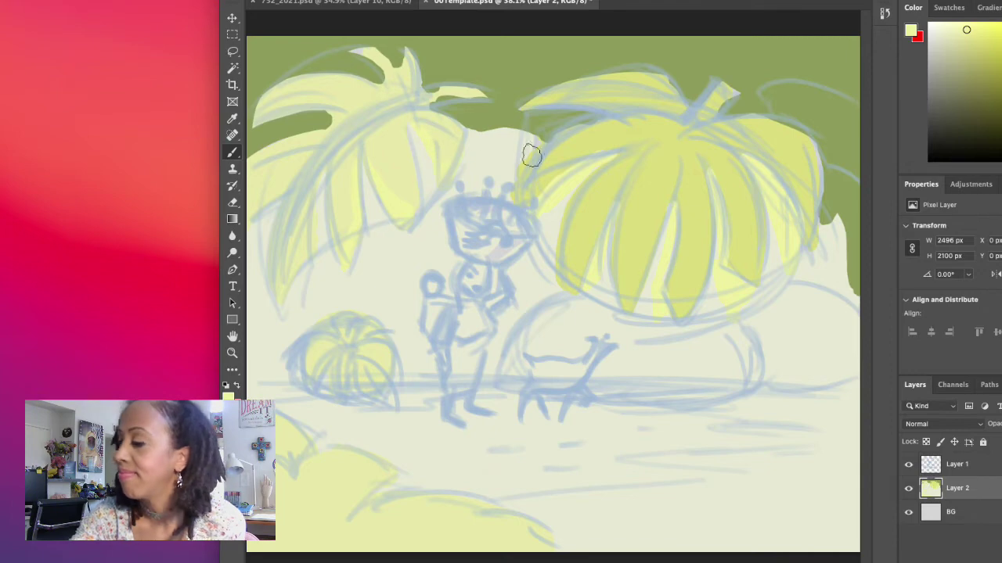
click(909, 464)
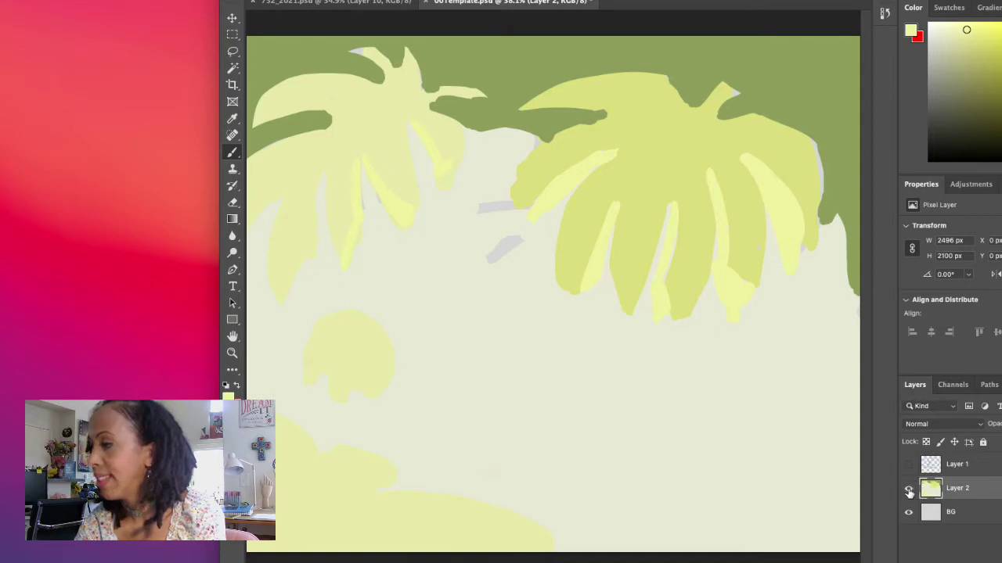
click(909, 488)
click(908, 488)
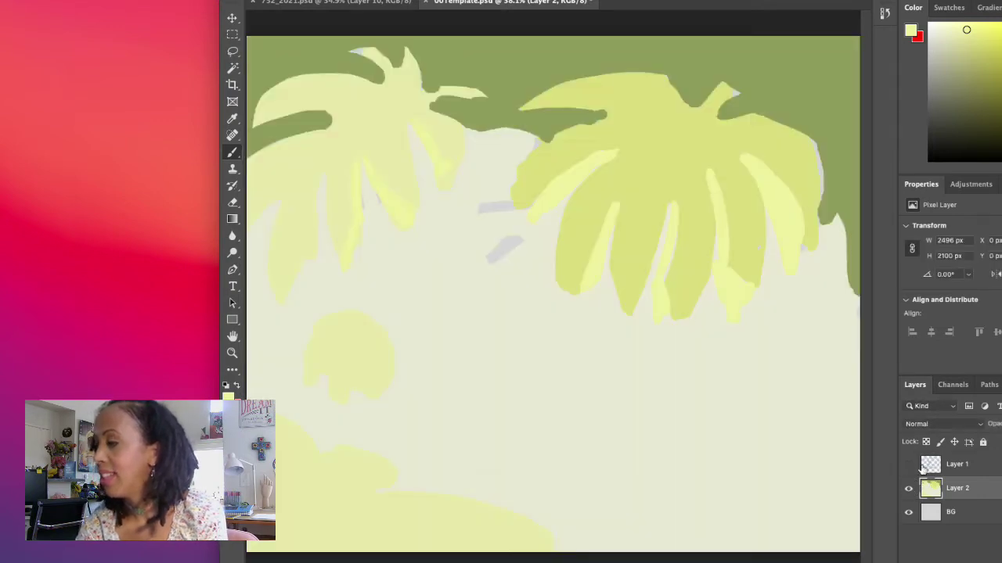
click(908, 464)
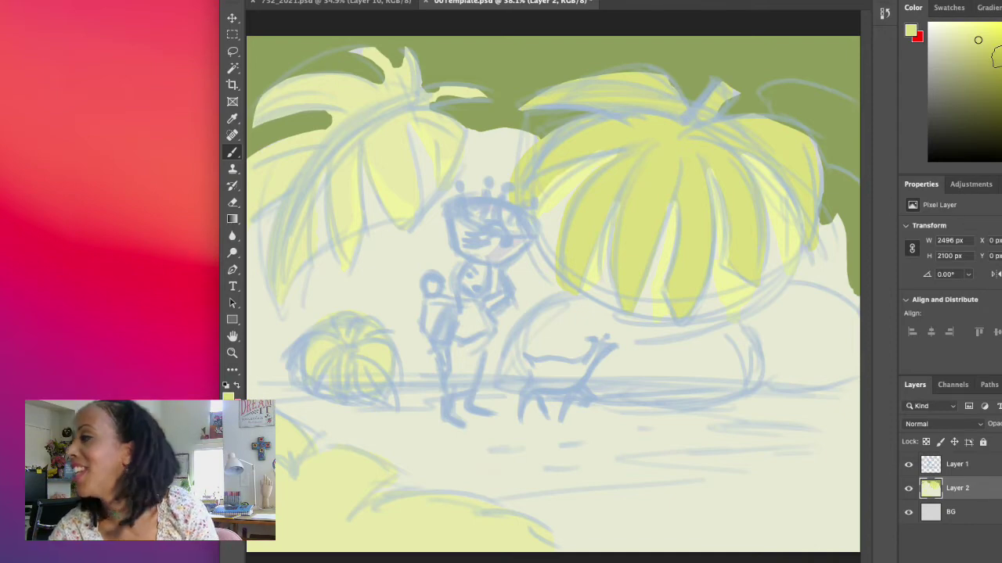
Pick a pale light blue and paint foliage strokes around the character, dog and small fruit
click(942, 30)
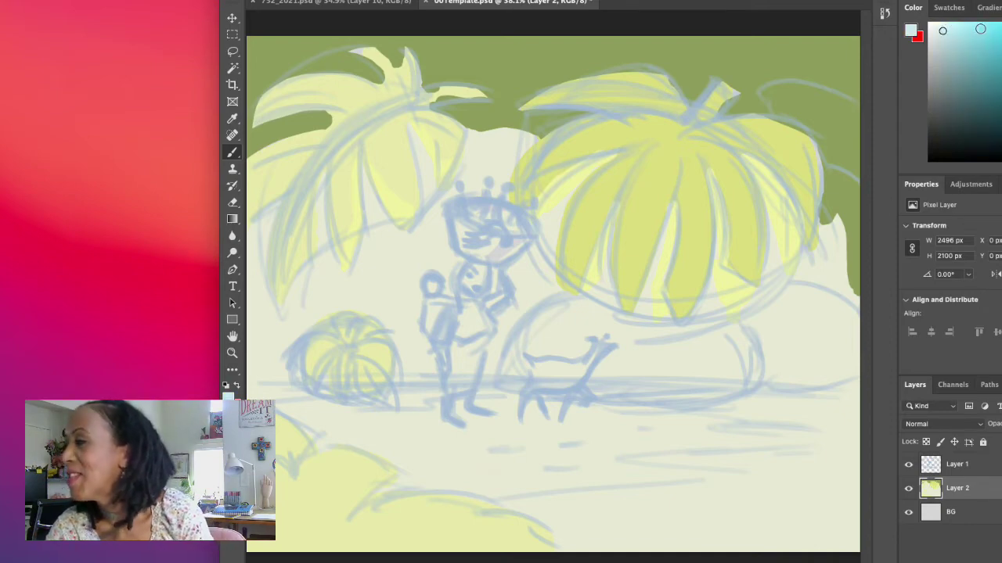
click(949, 39)
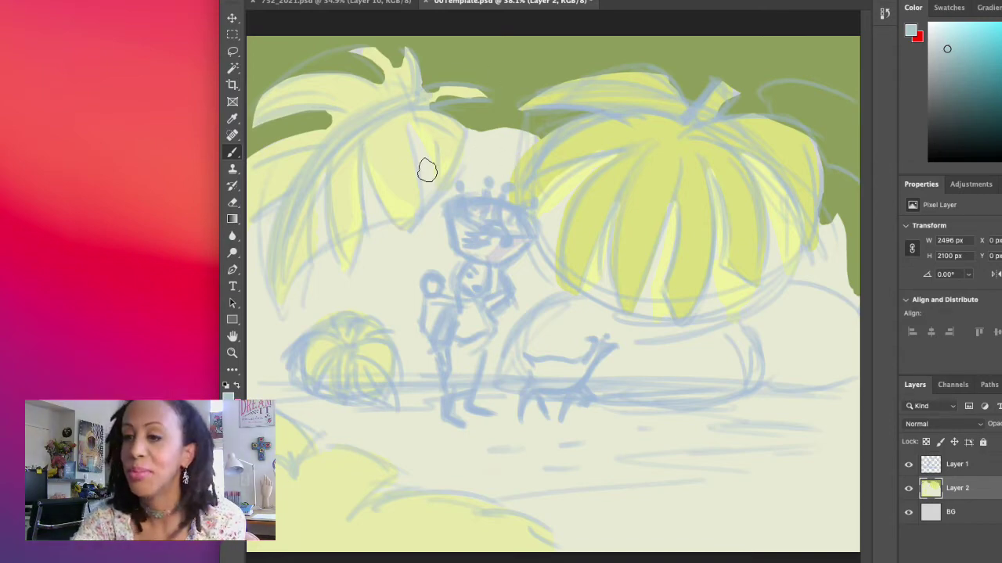
drag(417, 141, 431, 219)
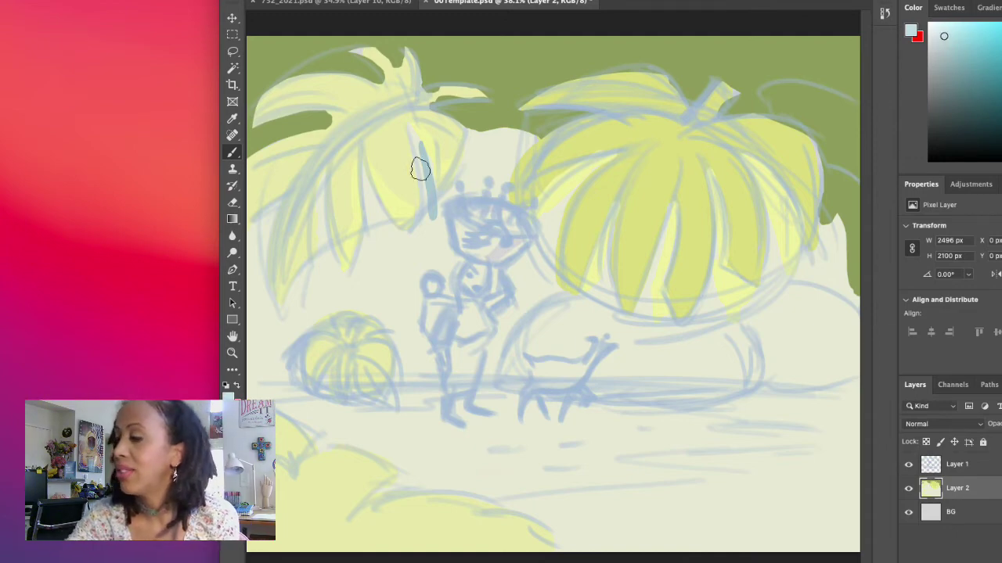
drag(417, 140, 430, 218)
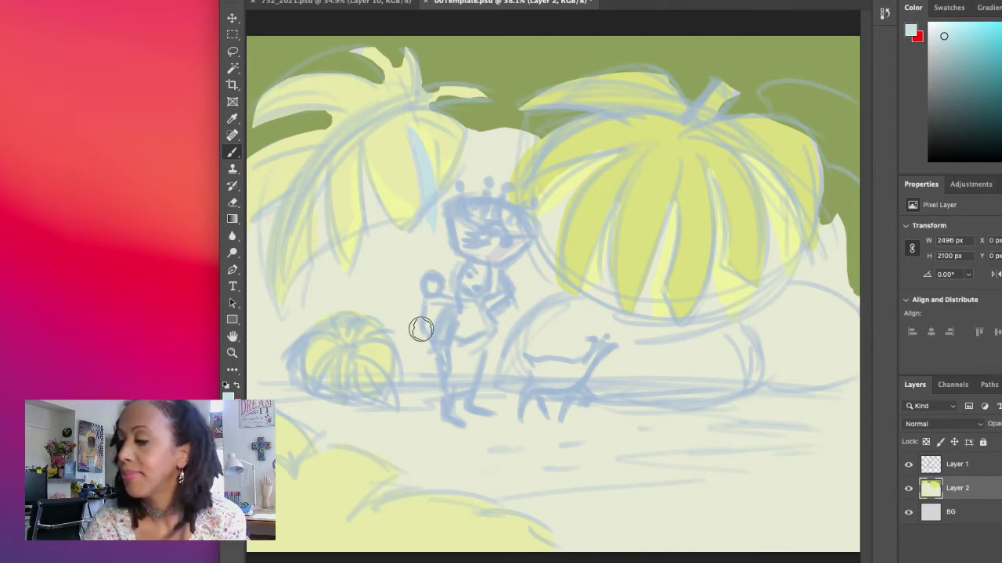
mouse_move(423, 326)
mouse_down()
mouse_move(408, 350)
mouse_move(426, 329)
mouse_move(411, 376)
mouse_up()
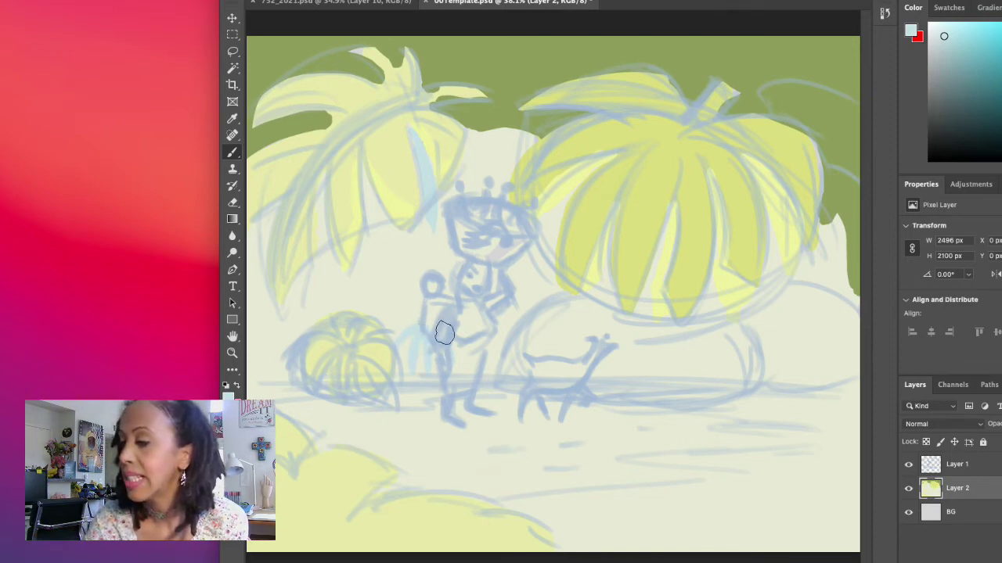
mouse_move(453, 286)
mouse_down()
mouse_move(397, 308)
mouse_move(442, 288)
mouse_move(408, 327)
mouse_move(447, 304)
mouse_up()
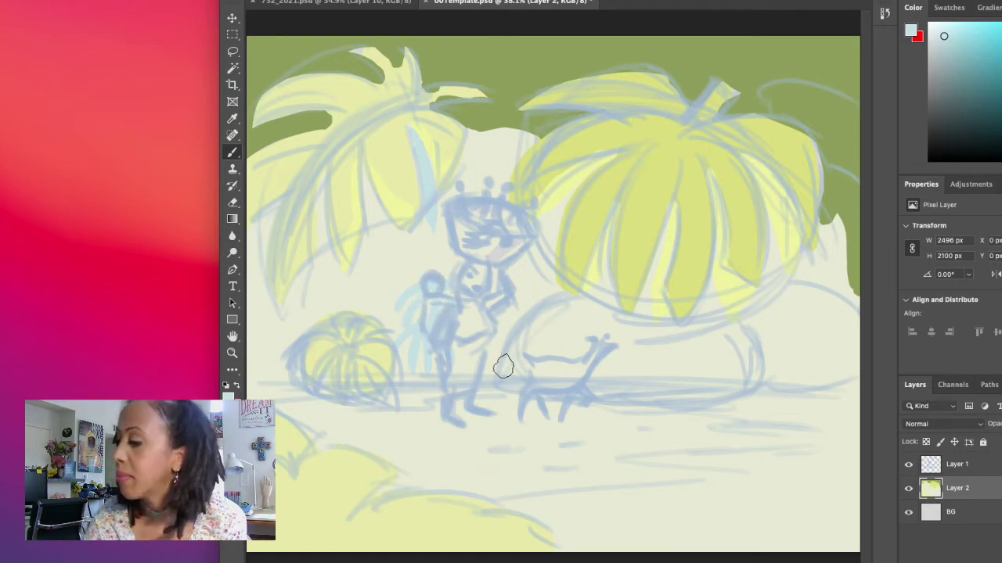
mouse_move(503, 365)
mouse_down()
mouse_move(501, 353)
mouse_move(539, 352)
mouse_up()
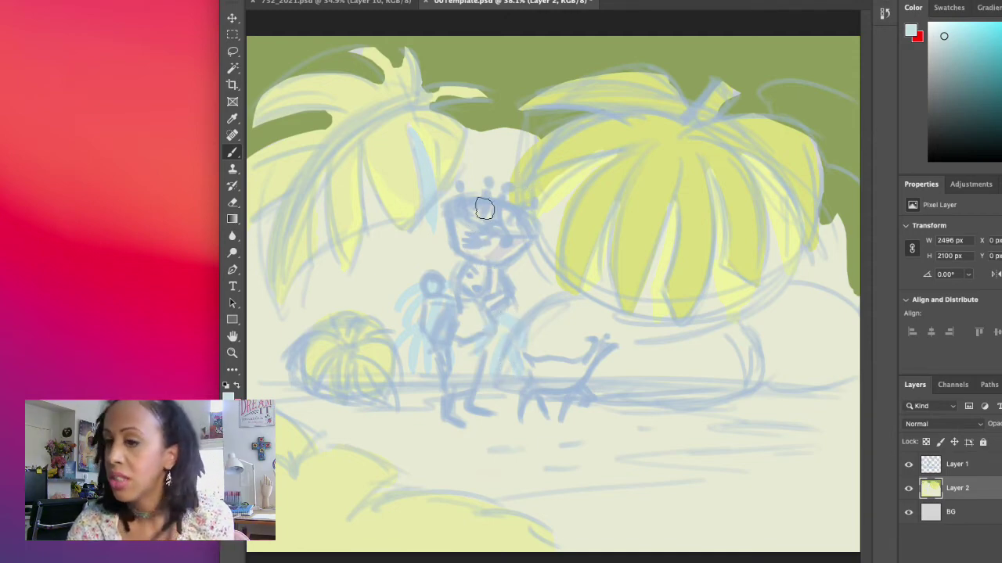
mouse_move(447, 246)
mouse_down()
mouse_move(409, 274)
mouse_move(451, 251)
mouse_move(436, 269)
mouse_move(453, 248)
mouse_up()
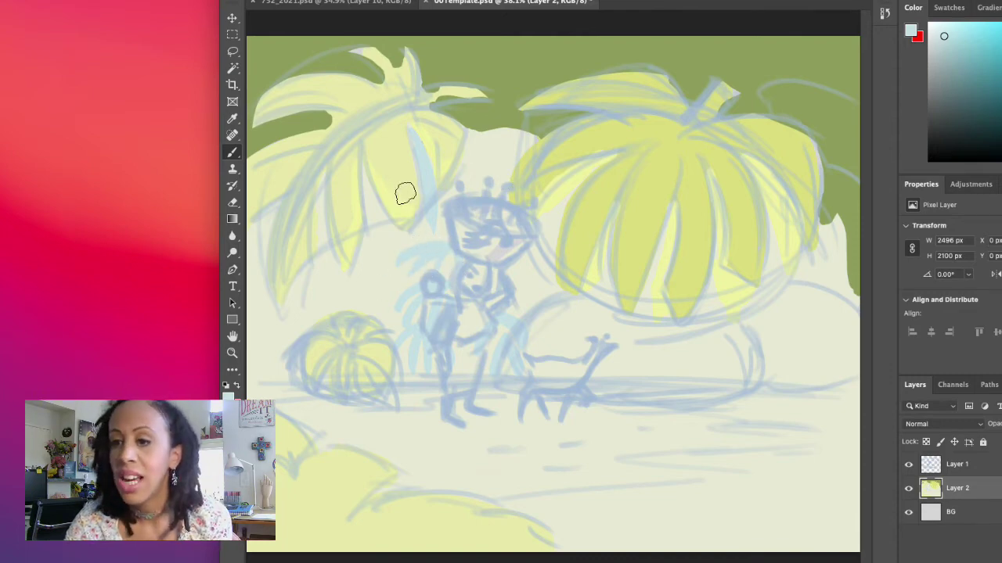
mouse_move(371, 287)
mouse_down()
mouse_move(351, 306)
mouse_move(363, 292)
mouse_move(376, 314)
mouse_move(367, 287)
mouse_move(388, 324)
mouse_up()
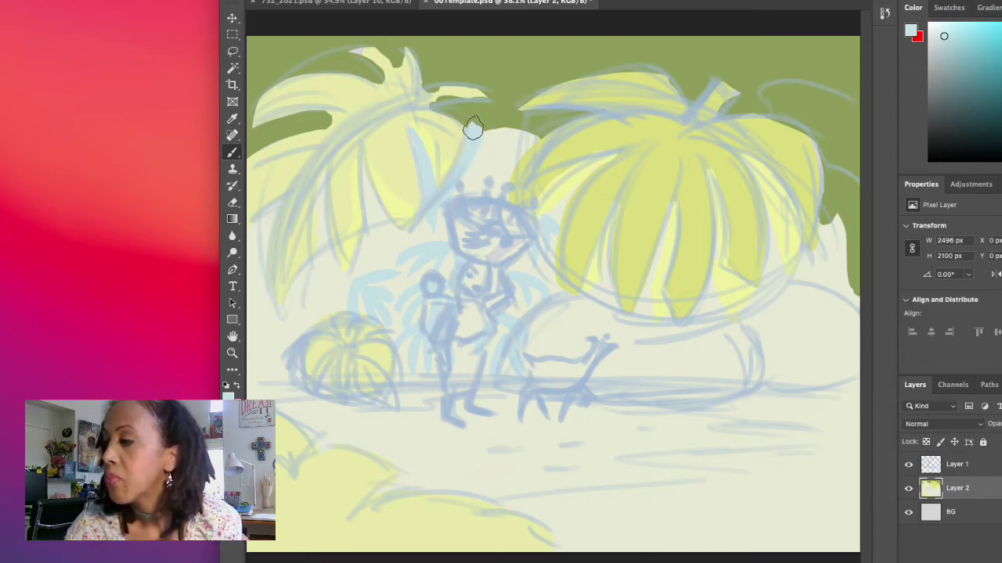
Paint a darker soft blue mass above the character's head and soften her face's left side
mouse_move(473, 127)
mouse_down()
mouse_move(511, 120)
mouse_move(498, 133)
mouse_move(463, 123)
mouse_up()
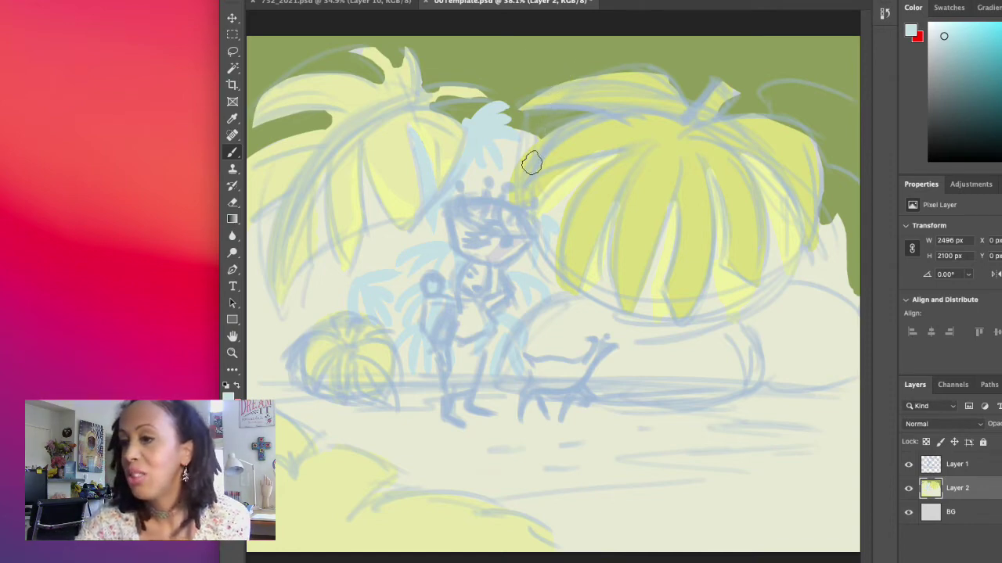
click(458, 185)
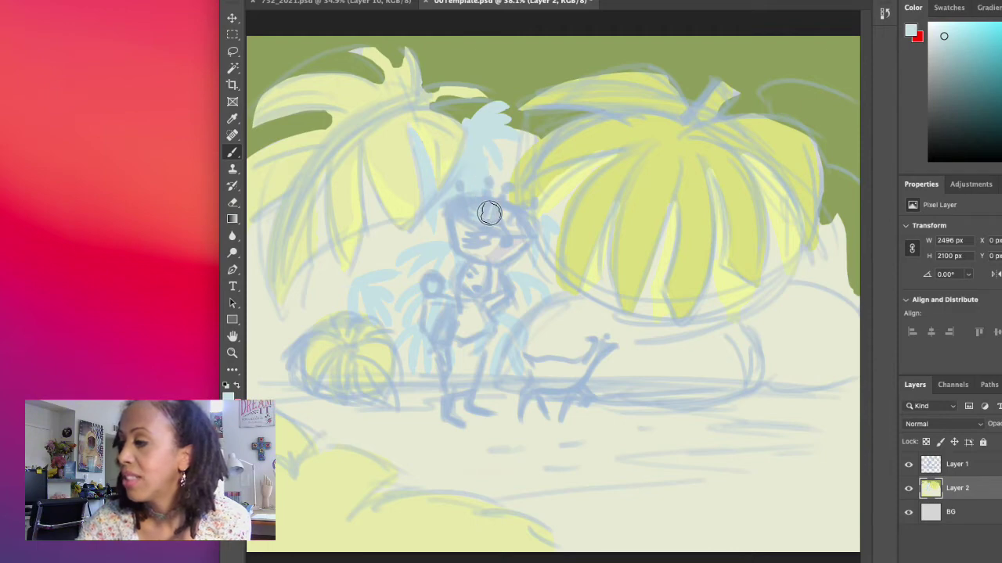
click(937, 47)
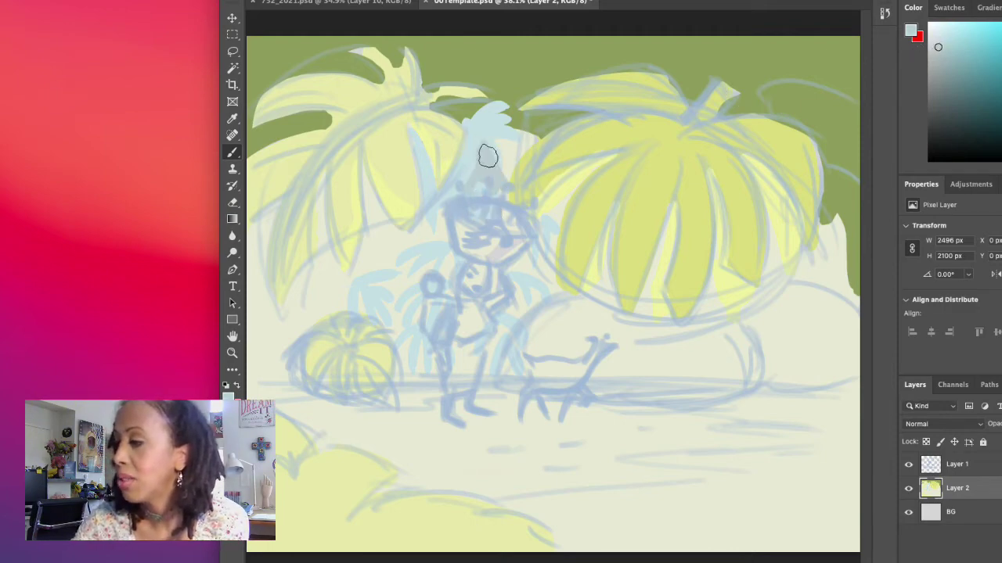
mouse_move(465, 187)
mouse_down()
mouse_move(466, 159)
mouse_move(455, 186)
mouse_move(503, 144)
mouse_move(485, 144)
mouse_move(511, 148)
mouse_move(492, 140)
mouse_move(500, 182)
mouse_move(493, 137)
mouse_move(507, 164)
mouse_move(523, 135)
mouse_move(512, 152)
mouse_move(531, 139)
mouse_move(511, 167)
mouse_up()
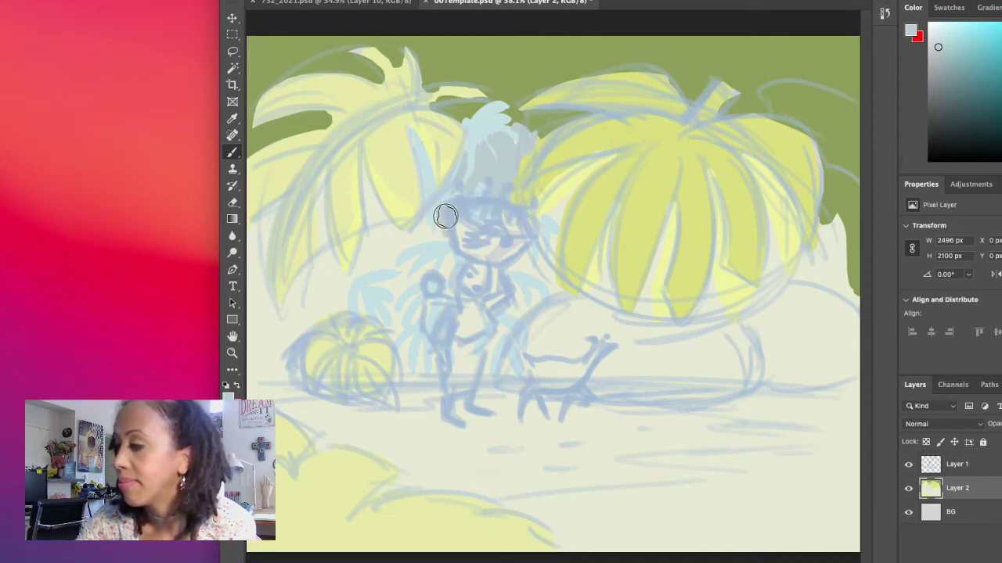
mouse_move(457, 227)
mouse_down()
mouse_move(436, 230)
mouse_move(438, 221)
mouse_move(436, 235)
mouse_up()
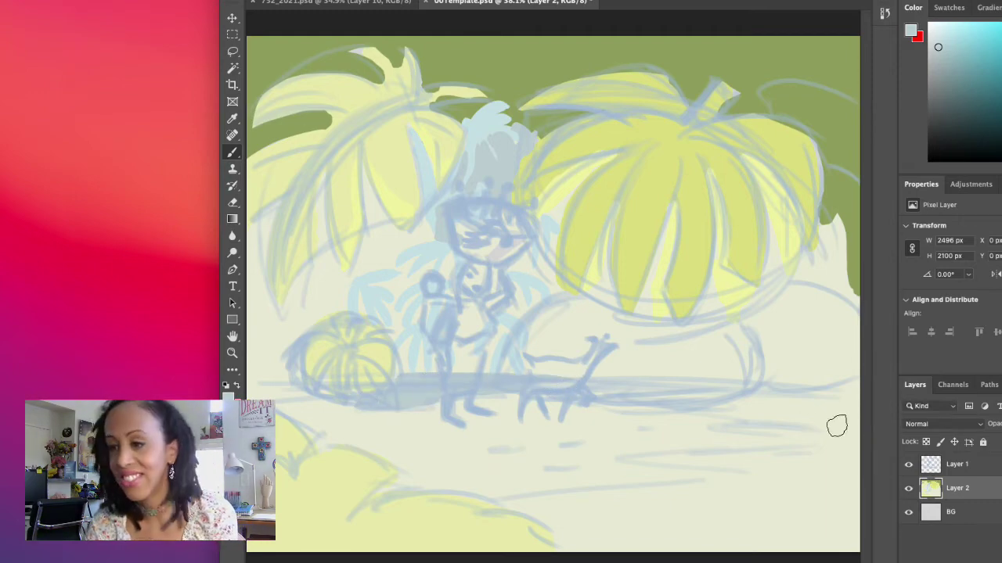
Sample a slightly darker pale olive, paint bands across the lower right ground, and dab marks along the ground line
alt+click(768, 479)
alt+click(778, 418)
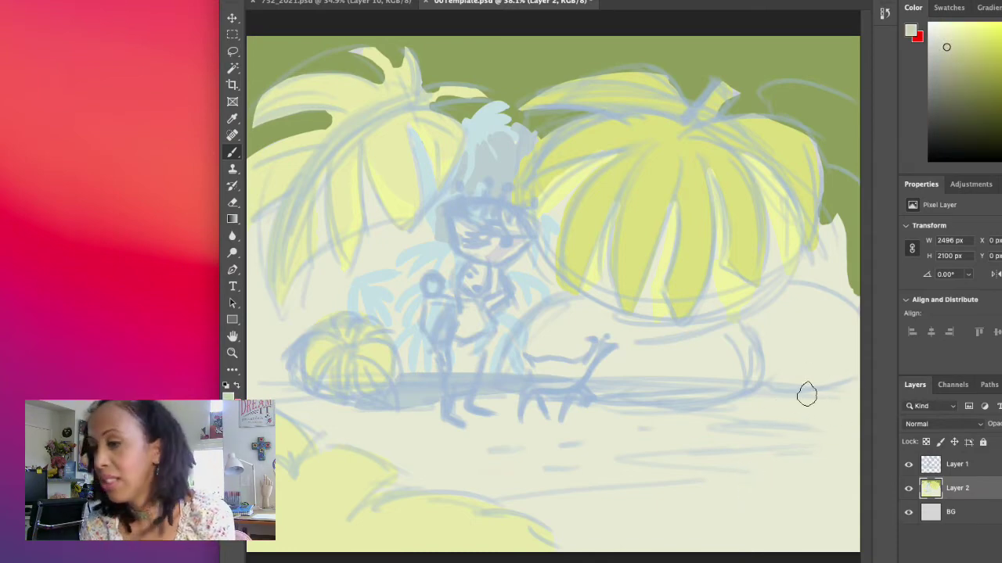
mouse_move(618, 411)
mouse_down()
mouse_move(831, 414)
mouse_move(701, 409)
mouse_move(847, 390)
mouse_move(756, 403)
mouse_up()
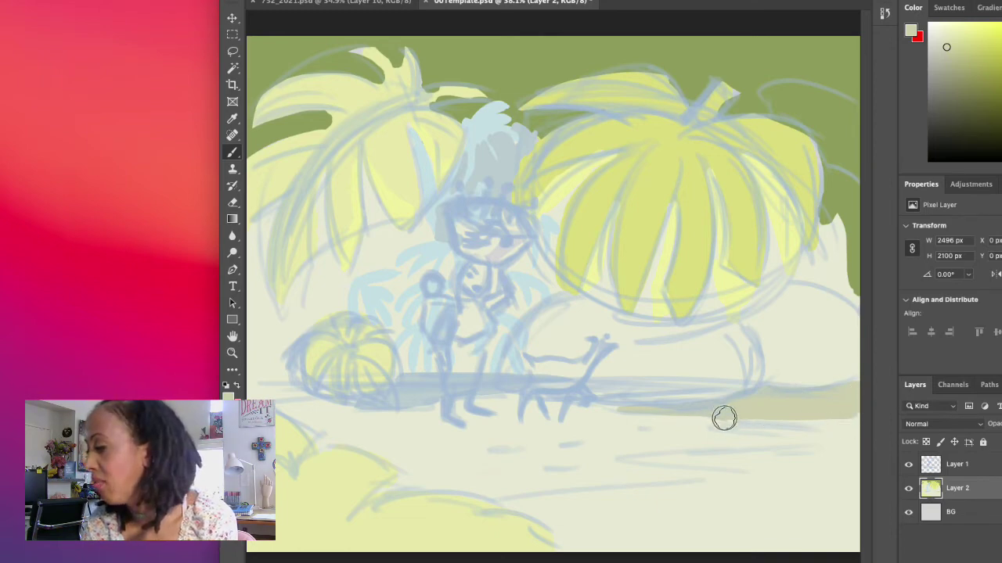
mouse_move(722, 418)
mouse_down()
mouse_move(863, 431)
mouse_move(803, 418)
mouse_move(844, 427)
mouse_move(856, 404)
mouse_up()
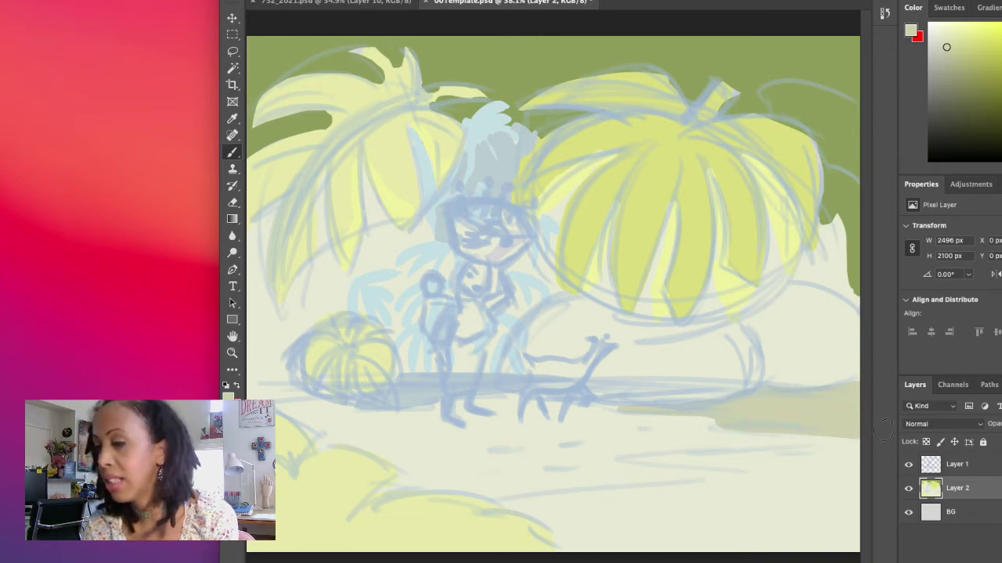
mouse_move(849, 449)
mouse_down()
mouse_move(623, 456)
mouse_move(773, 475)
mouse_move(503, 501)
mouse_move(580, 547)
mouse_move(851, 546)
mouse_move(599, 531)
mouse_move(541, 506)
mouse_move(722, 504)
mouse_move(623, 507)
mouse_move(675, 500)
mouse_move(600, 511)
mouse_move(795, 522)
mouse_move(731, 515)
mouse_move(754, 499)
mouse_move(725, 497)
mouse_move(789, 472)
mouse_move(754, 460)
mouse_move(769, 467)
mouse_move(760, 480)
mouse_move(790, 484)
mouse_move(783, 515)
mouse_move(793, 530)
mouse_move(664, 548)
mouse_move(846, 530)
mouse_move(857, 541)
mouse_move(802, 472)
mouse_move(862, 455)
mouse_move(836, 532)
mouse_move(803, 506)
mouse_move(819, 474)
mouse_move(844, 554)
mouse_up()
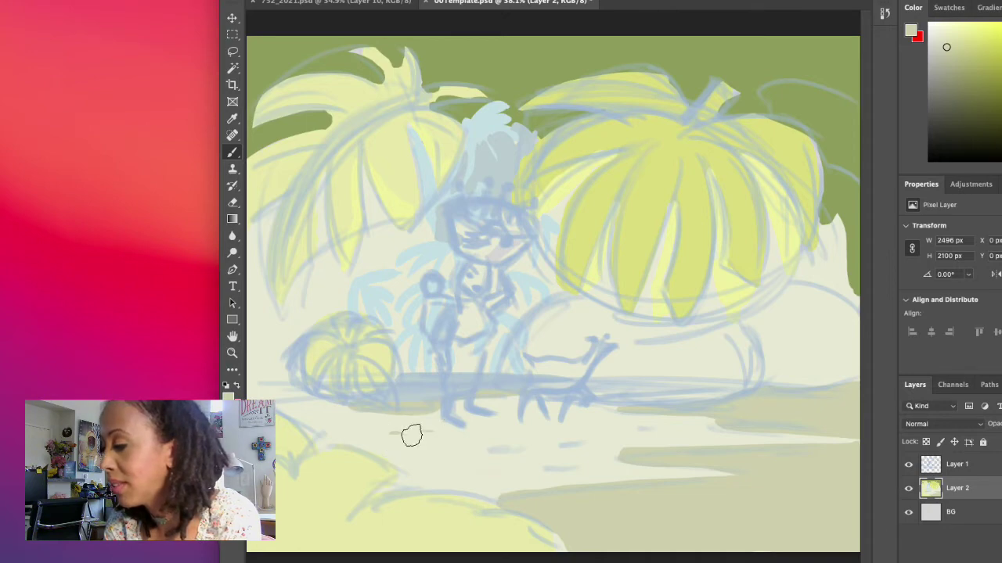
mouse_move(414, 439)
mouse_down()
mouse_move(479, 432)
mouse_move(394, 444)
mouse_move(448, 432)
mouse_move(367, 430)
mouse_move(433, 436)
mouse_move(405, 452)
mouse_move(454, 452)
mouse_move(429, 458)
mouse_up()
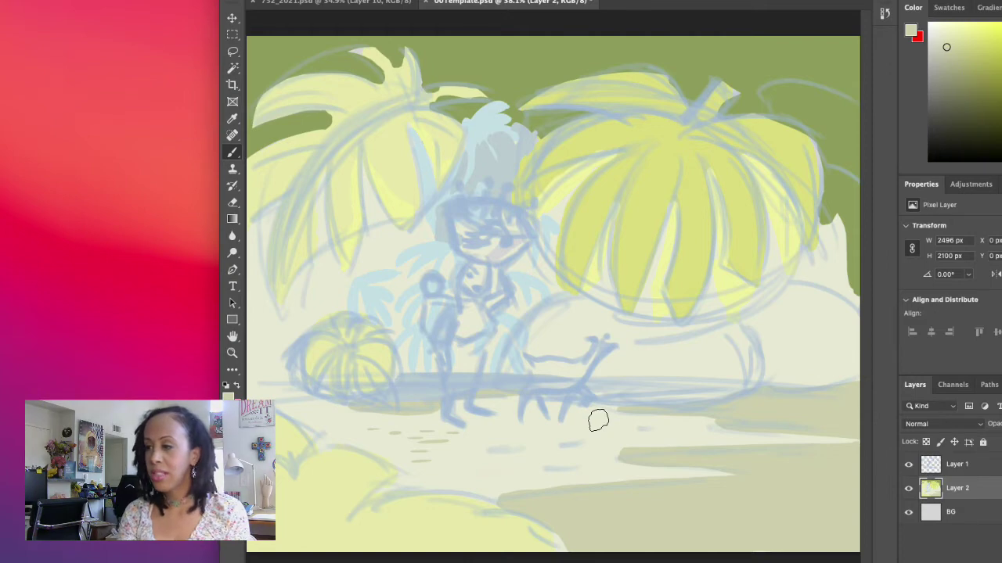
Lasso the character and dog on Layer 1, move them down-left, then deselect on Layer 2
click(992, 466)
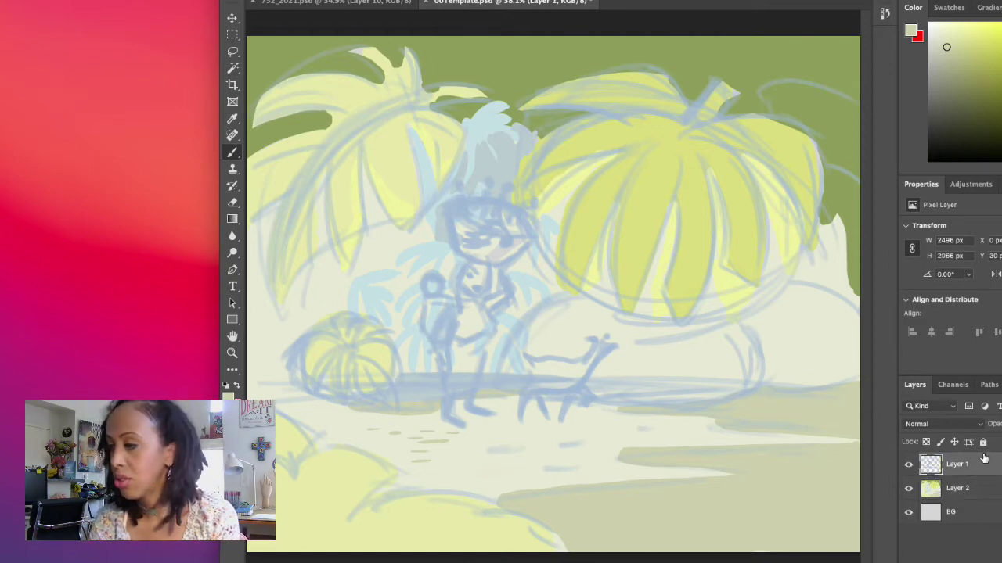
click(233, 50)
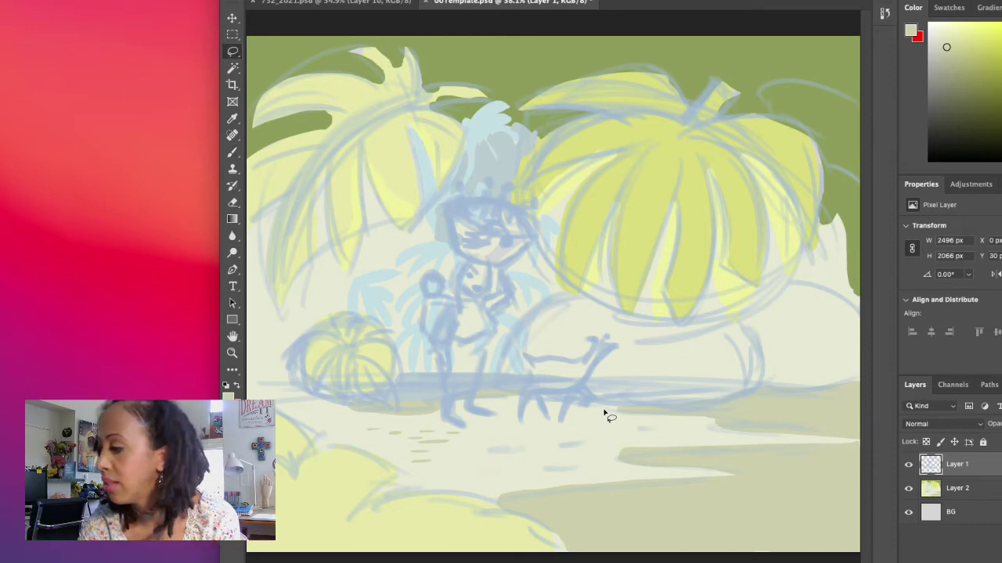
drag(605, 413, 593, 377)
mouse_move(622, 347)
mouse_down()
mouse_move(590, 336)
mouse_move(581, 354)
mouse_move(521, 354)
mouse_move(514, 403)
mouse_move(505, 413)
mouse_move(478, 404)
mouse_move(492, 344)
mouse_move(517, 299)
mouse_move(510, 264)
mouse_move(543, 238)
mouse_move(545, 225)
mouse_move(501, 198)
mouse_move(534, 219)
mouse_move(527, 186)
mouse_move(463, 180)
mouse_move(446, 192)
mouse_move(414, 278)
mouse_move(417, 339)
mouse_move(441, 424)
mouse_move(475, 435)
mouse_move(506, 423)
mouse_move(519, 435)
mouse_move(593, 423)
mouse_up()
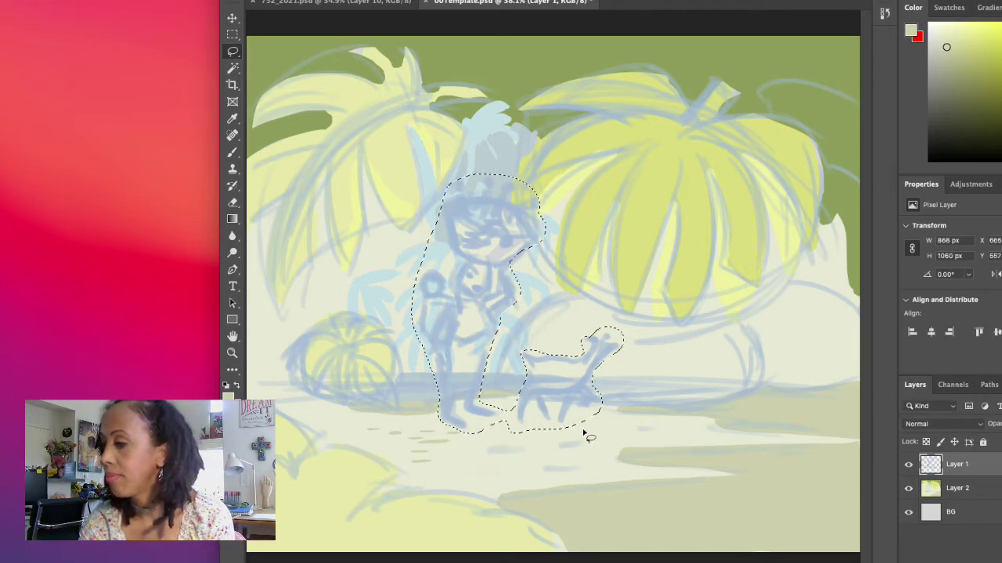
click(234, 17)
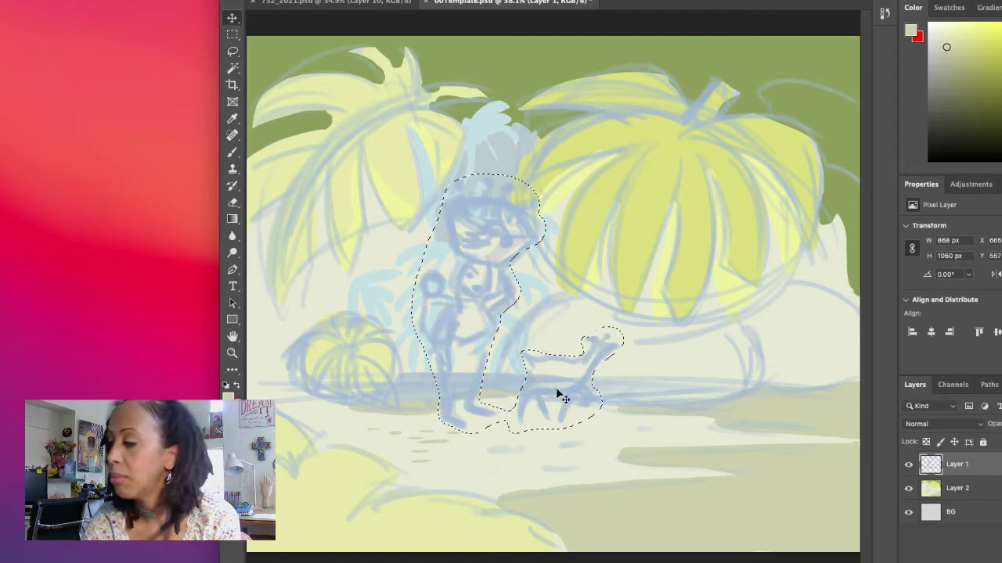
drag(559, 396, 562, 418)
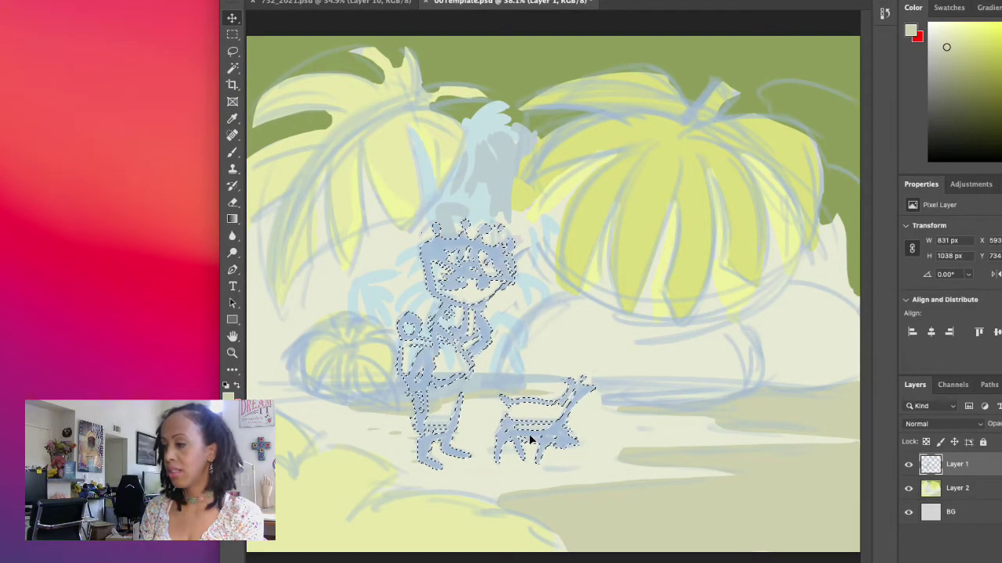
ctrl+click(595, 413)
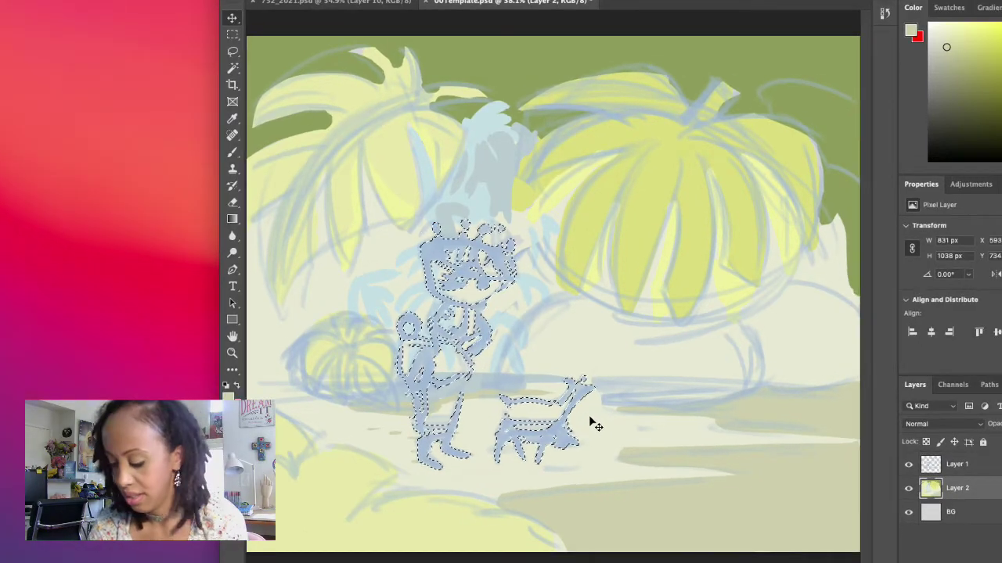
key(ctrl+d)
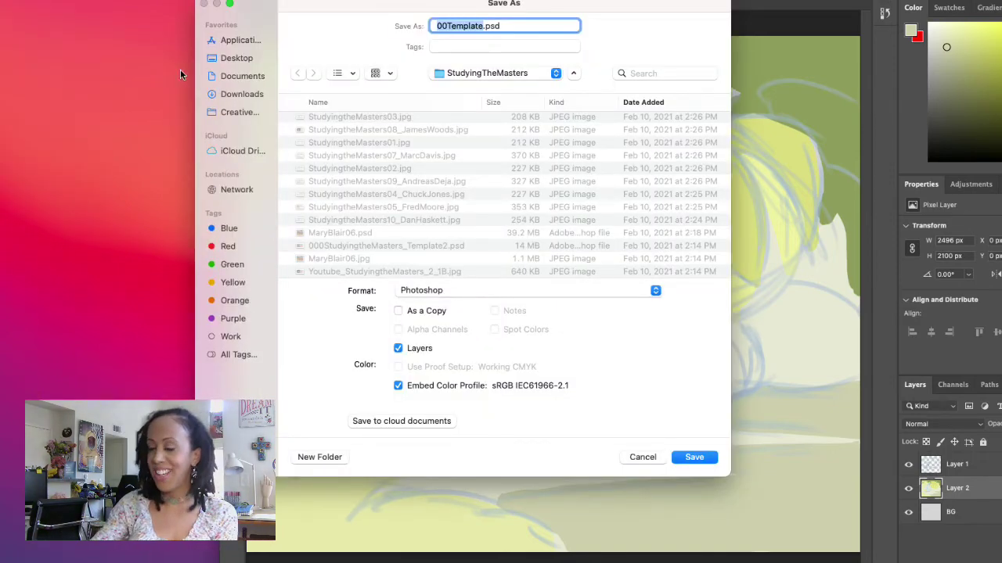
In the StudyingTheMasters folder, pick an earlier Youtube_StudyingtheMasters file as the starting name
scroll(450, 176, down, 15)
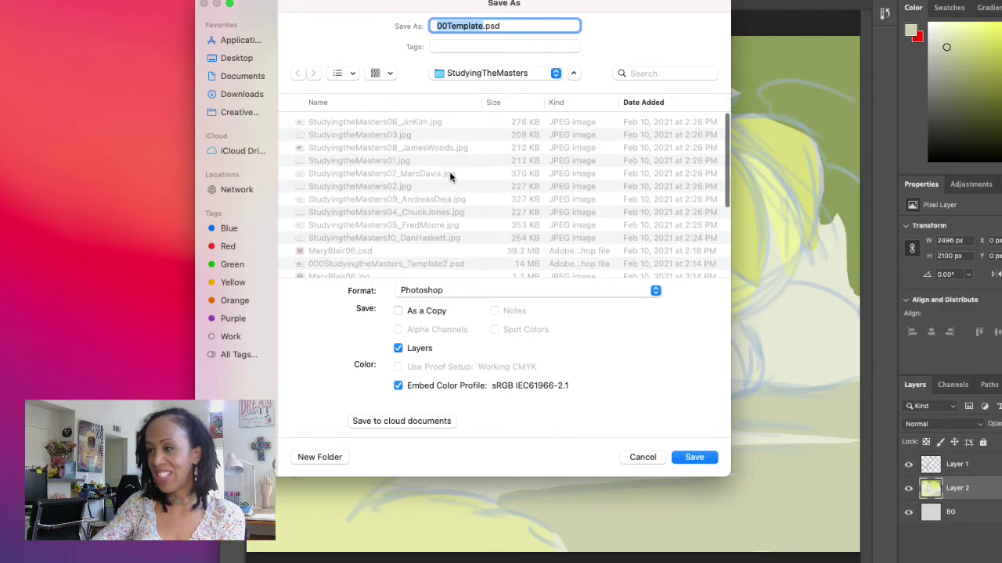
scroll(450, 176, up, 1)
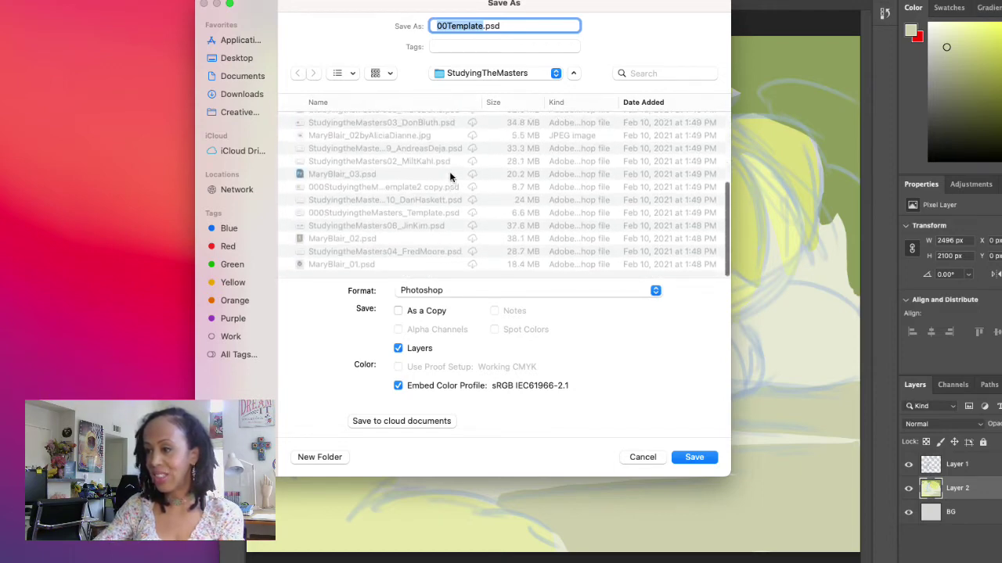
scroll(450, 177, up, 2)
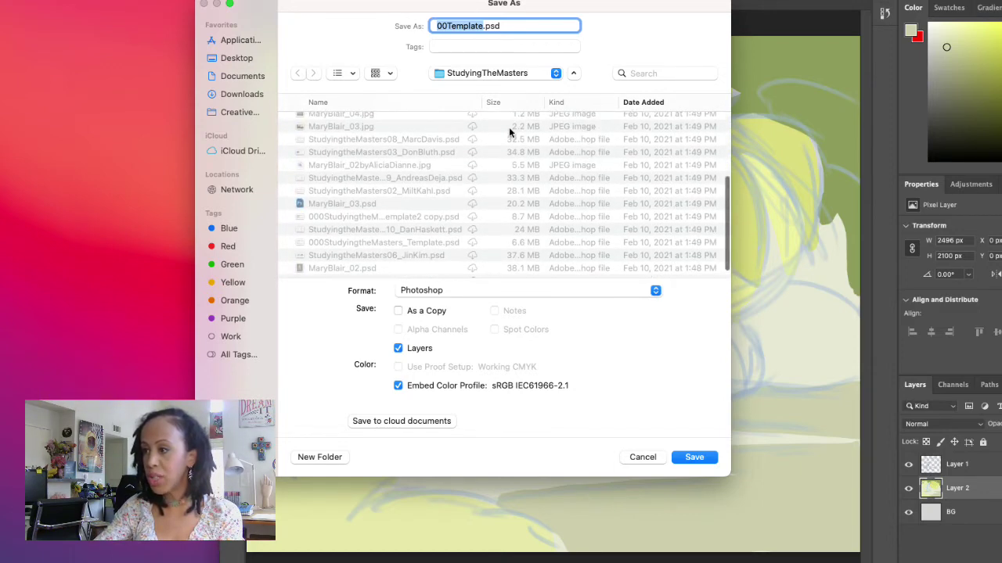
drag(481, 108, 557, 103)
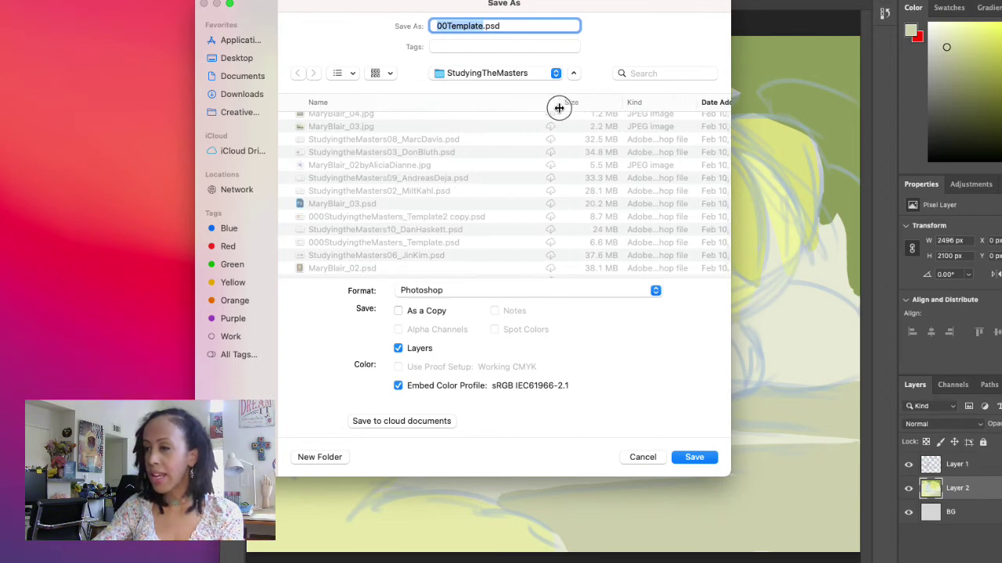
scroll(494, 166, up, 5)
scroll(494, 168, up, 5)
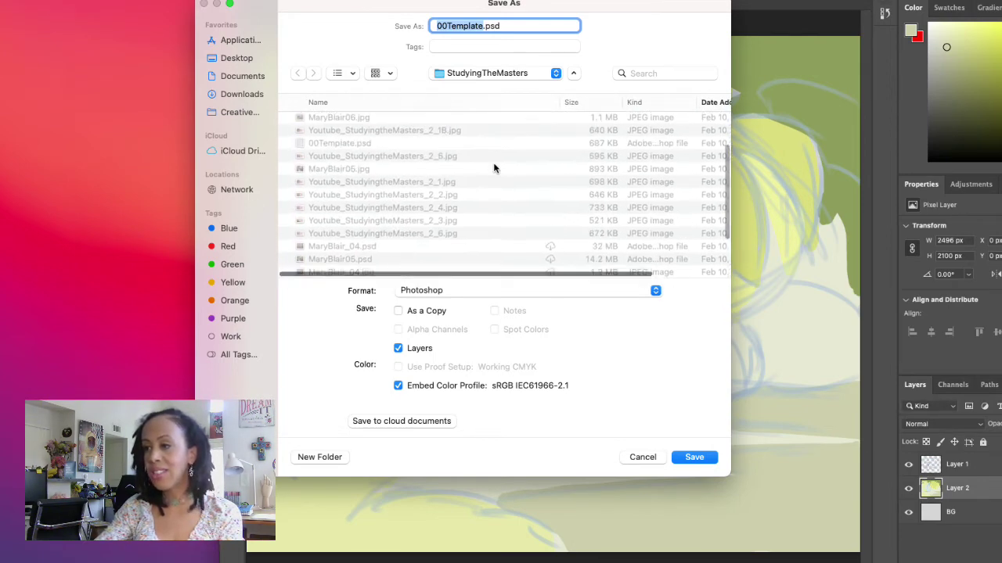
click(442, 234)
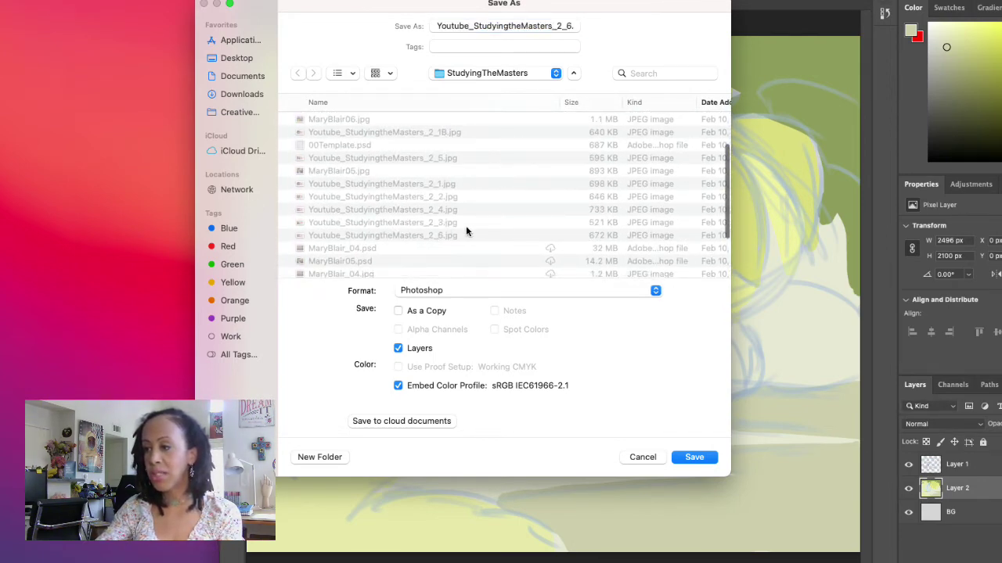
scroll(481, 223, up, 2)
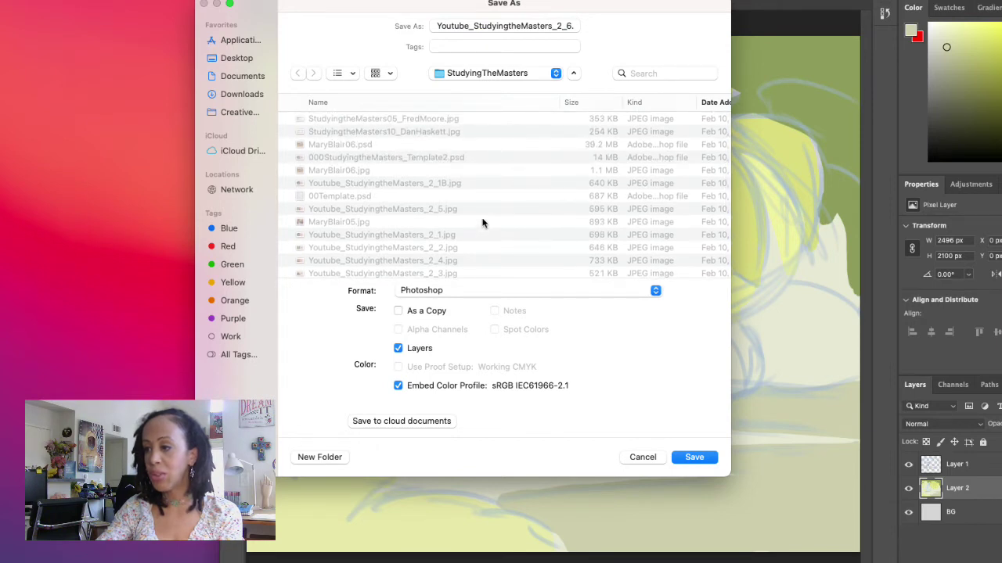
scroll(482, 224, up, 4)
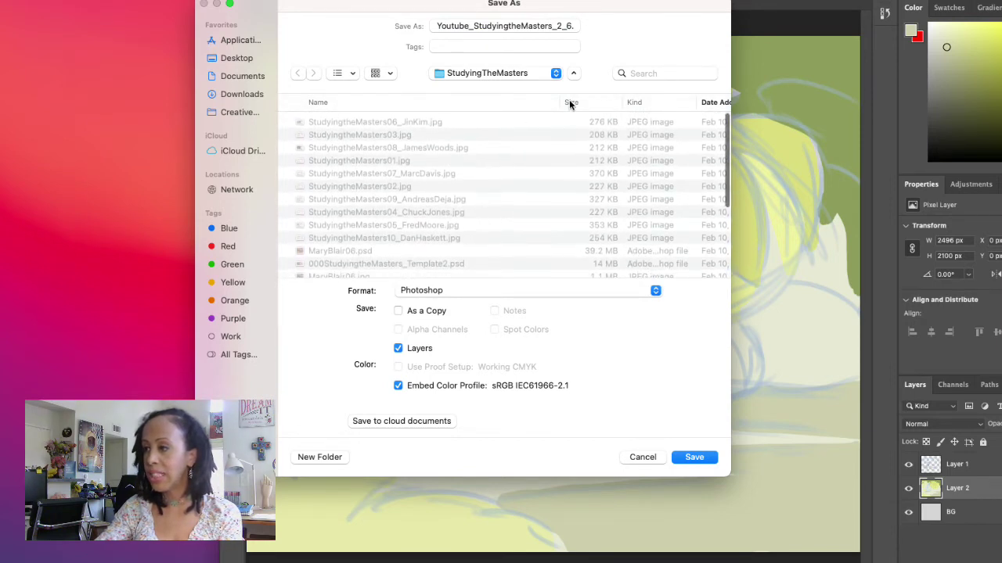
Change the episode number from 6 to 7 and save as Youtube_StudyingtheMasters_2_7.psd
click(571, 26)
text(.psd)
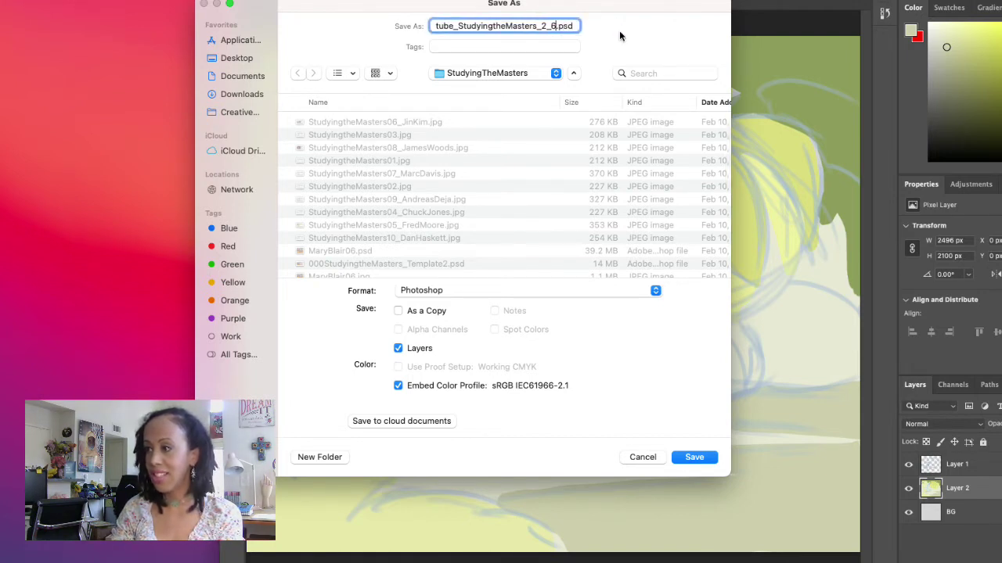
key(Left)
key(Left)
key(Left)
key(Left)
key(BackSpace)
text(7)
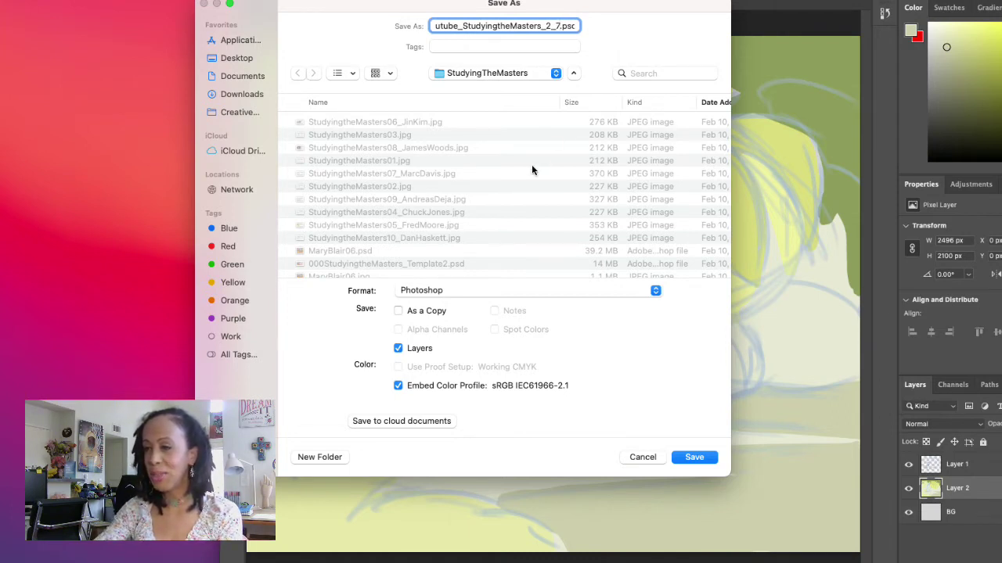
scroll(534, 168, down, 5)
scroll(534, 168, down, 5)
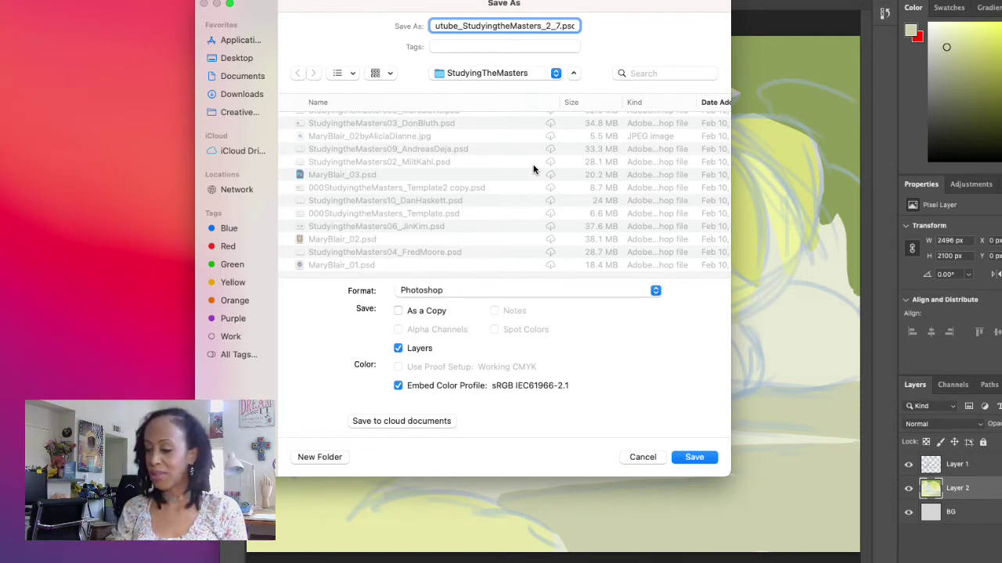
key(Return)
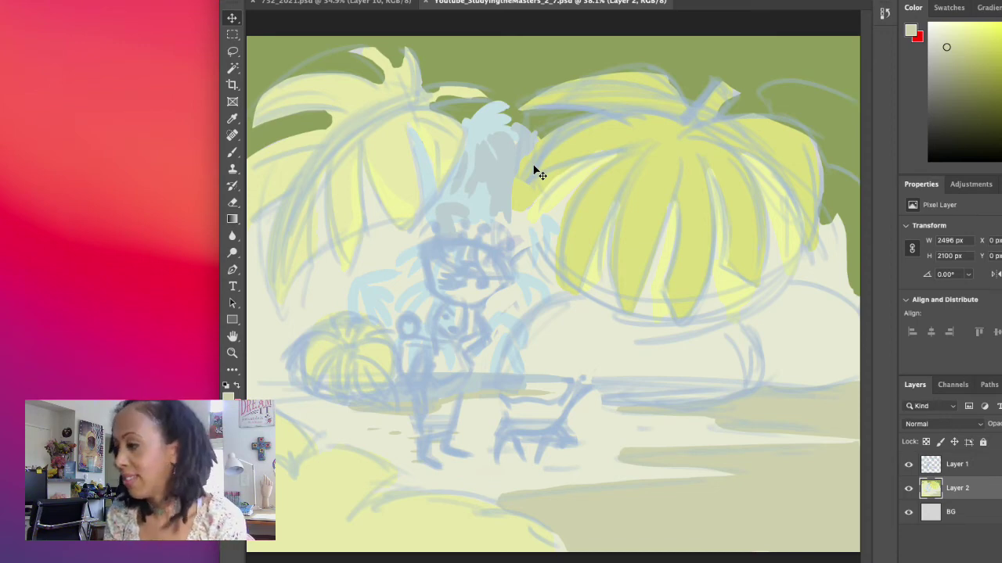
Lasso the dog on Layer 1, move it up and right toward the character, and deselect
click(232, 52)
mouse_move(603, 401)
mouse_down()
mouse_move(590, 397)
mouse_move(586, 371)
mouse_move(546, 396)
mouse_move(500, 396)
mouse_move(490, 441)
mouse_move(524, 475)
mouse_move(556, 464)
mouse_move(577, 451)
mouse_move(598, 395)
mouse_up()
click(234, 35)
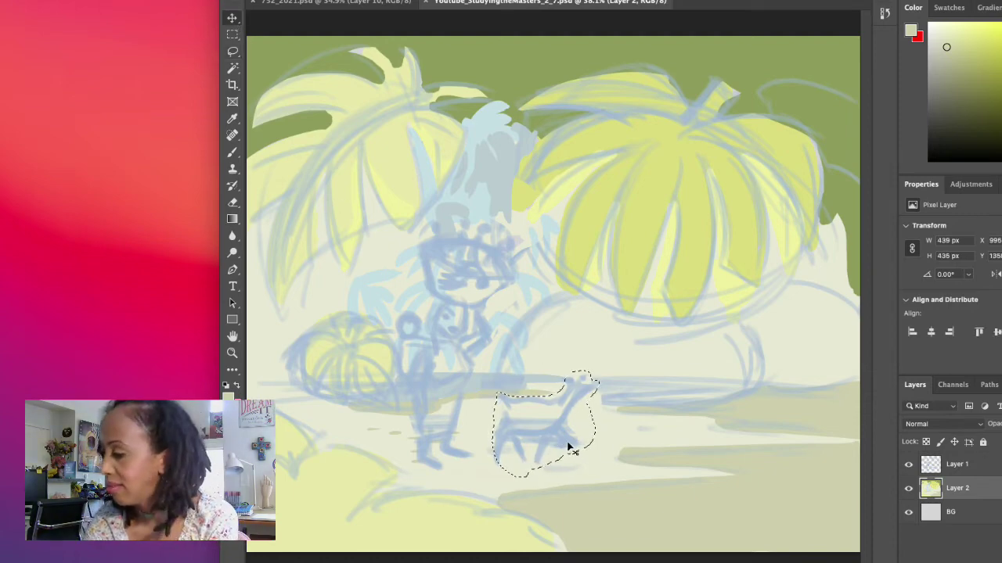
mouse_move(570, 447)
mouse_down()
mouse_move(561, 434)
mouse_move(597, 416)
mouse_move(606, 435)
mouse_up()
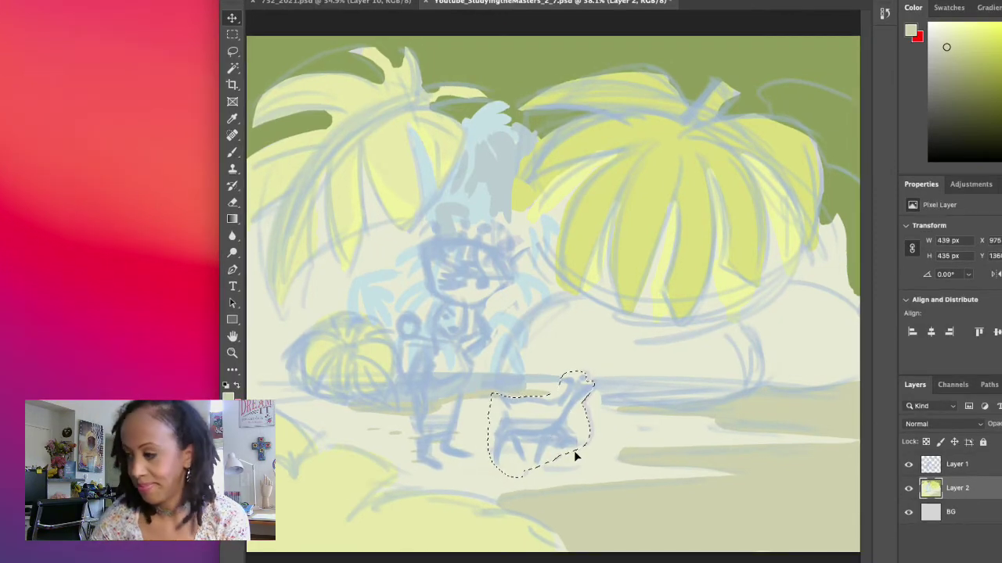
key(alt+bracketright)
key(shift+Right)
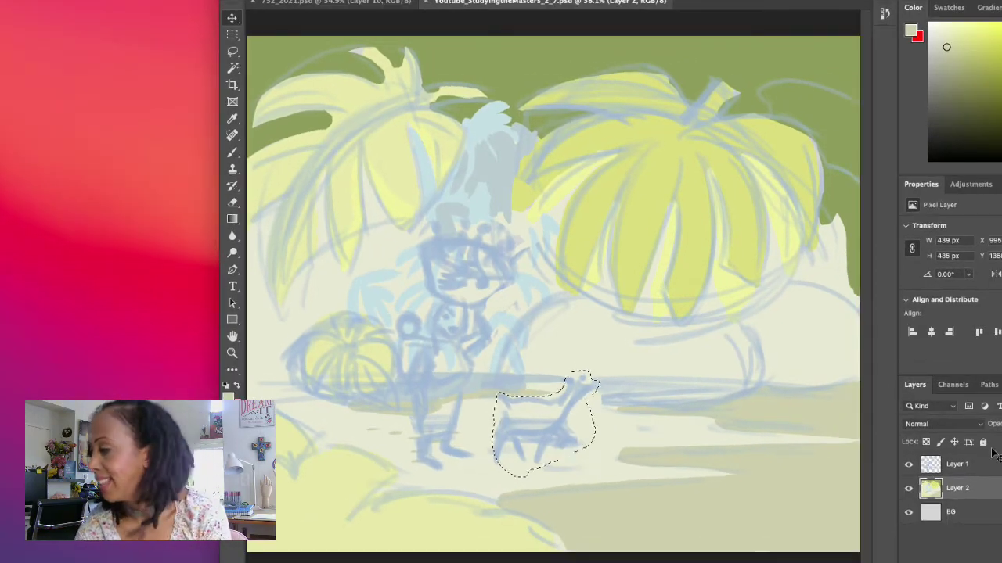
mouse_move(530, 415)
mouse_down()
mouse_move(546, 426)
mouse_move(576, 404)
mouse_up()
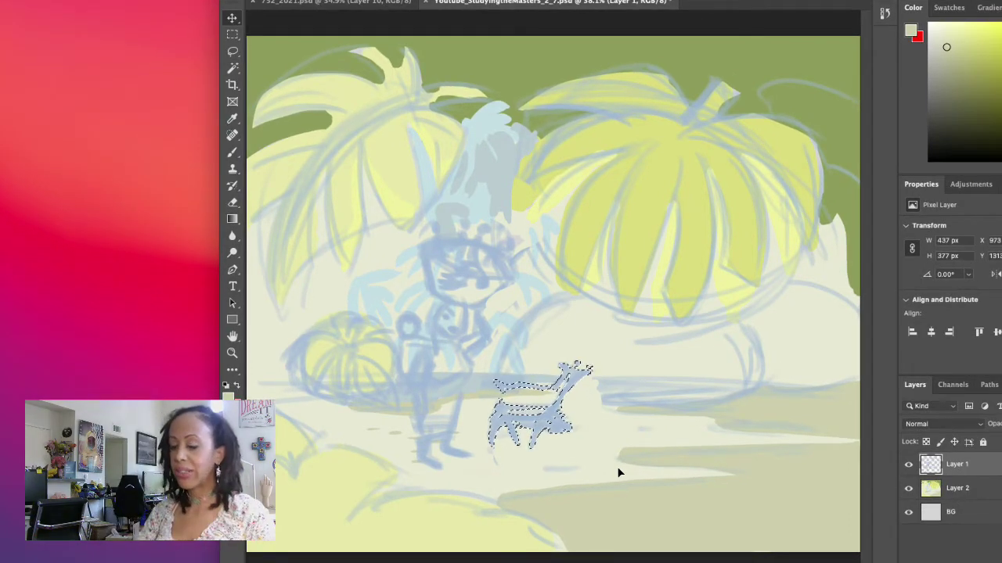
key(super+d)
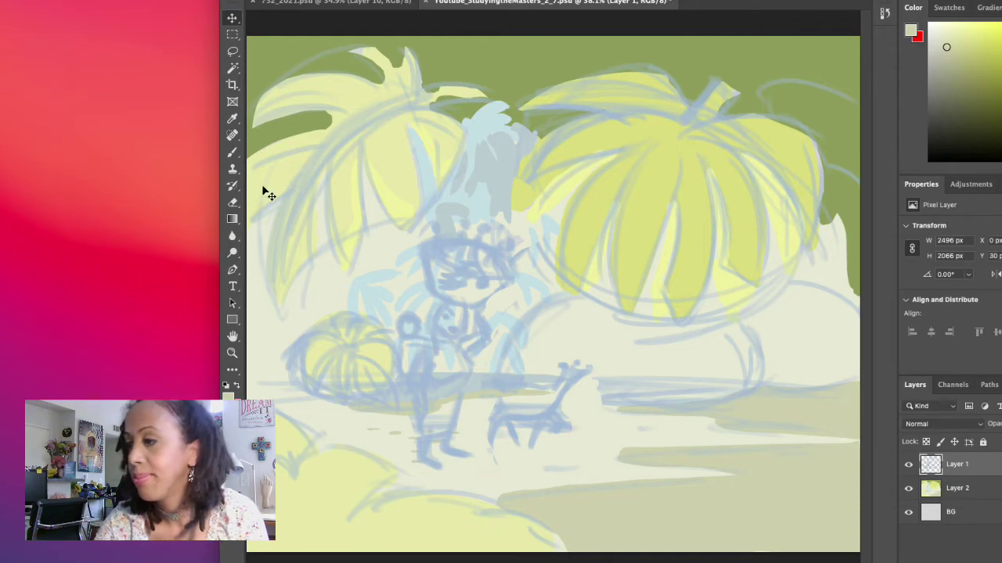
key(b)
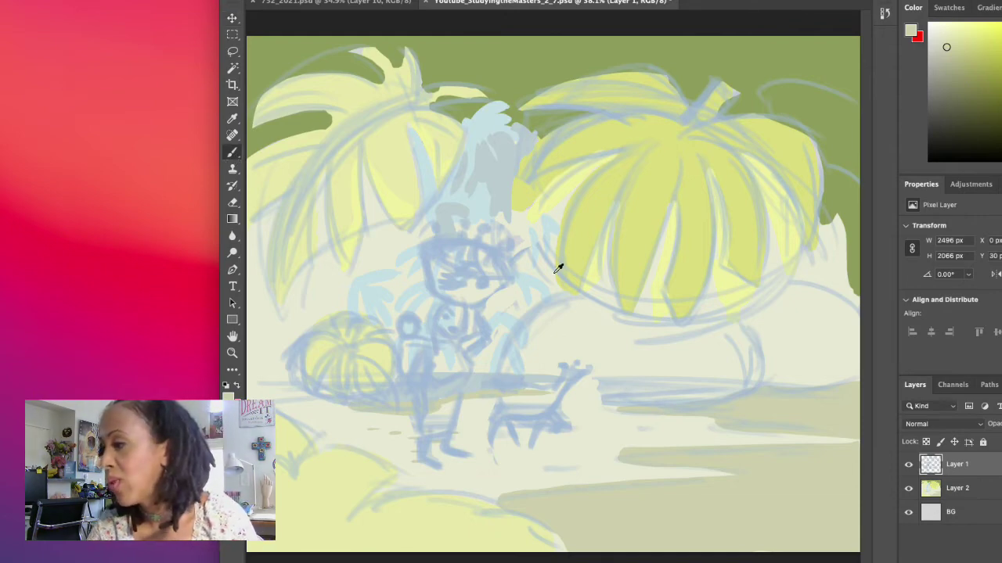
Sample the sketch's light blue, try a stroke near the dog, and undo it
alt+click(483, 232)
drag(534, 385, 621, 399)
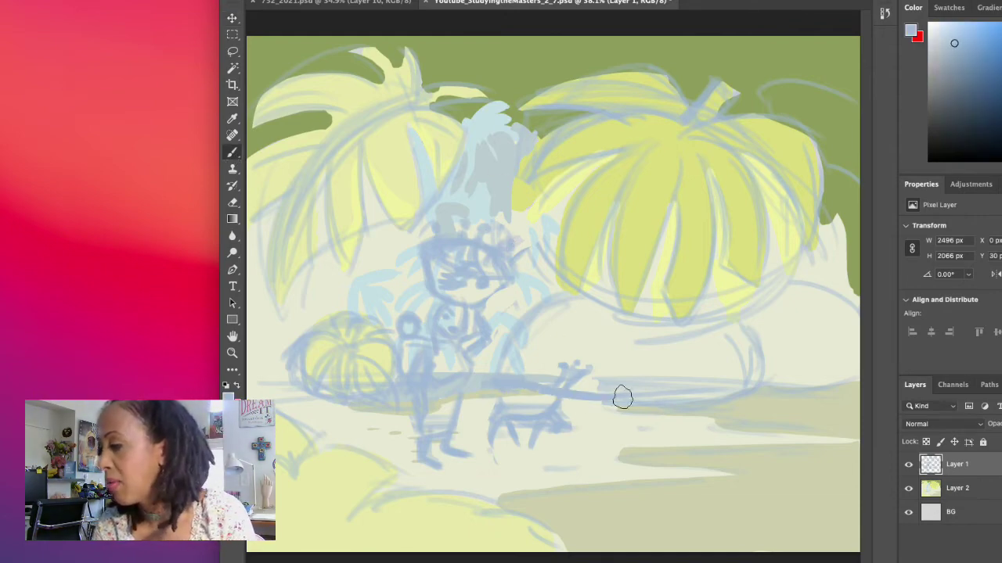
key(super+z)
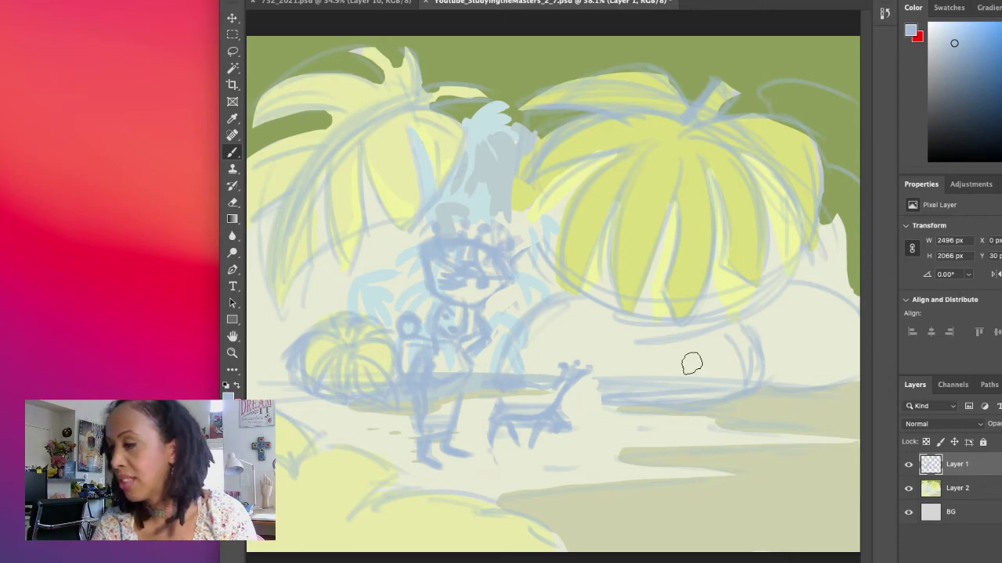
Switch to a 21 px brush preset and make Layer 2 active
right_click(294, 22)
click(288, 98)
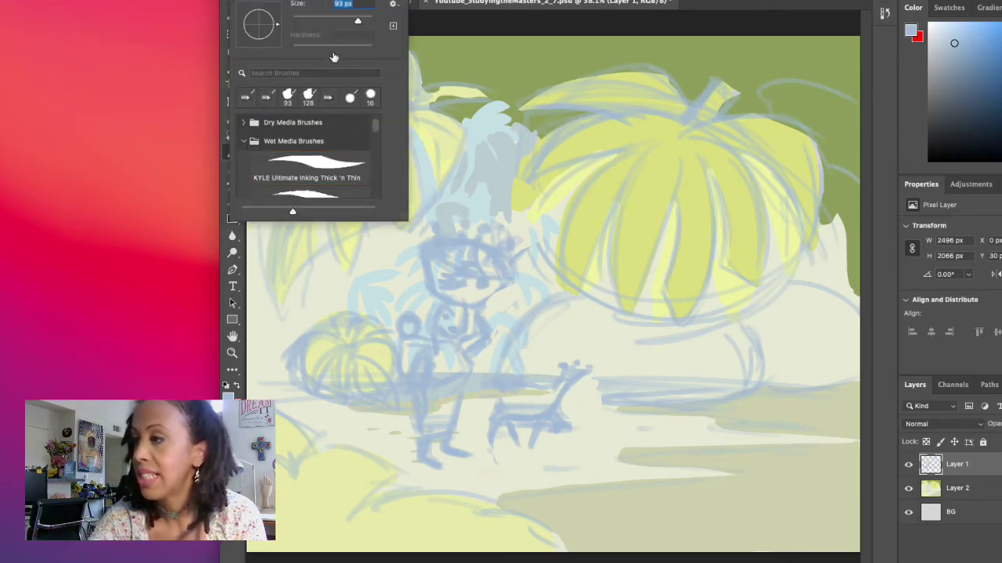
click(310, 19)
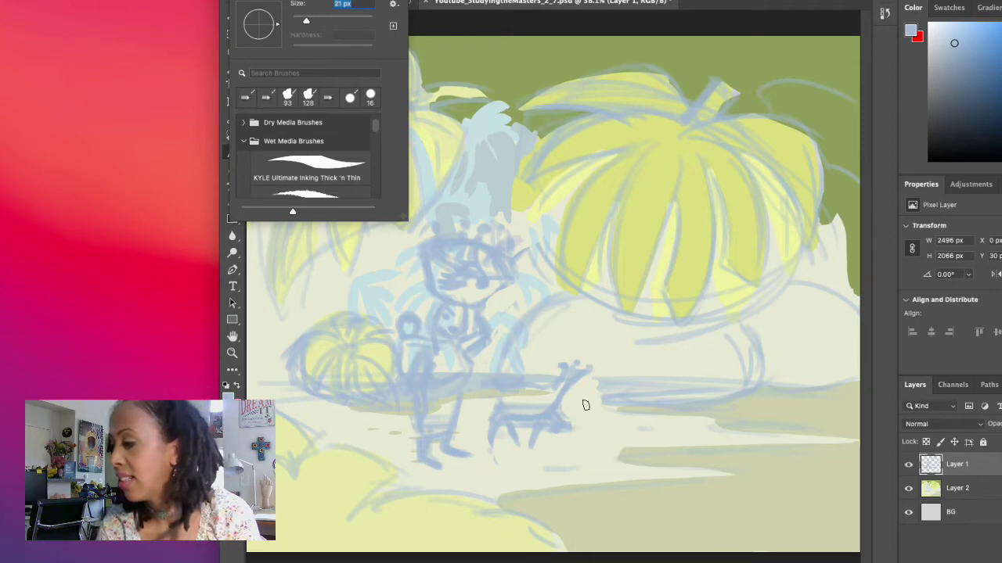
click(517, 401)
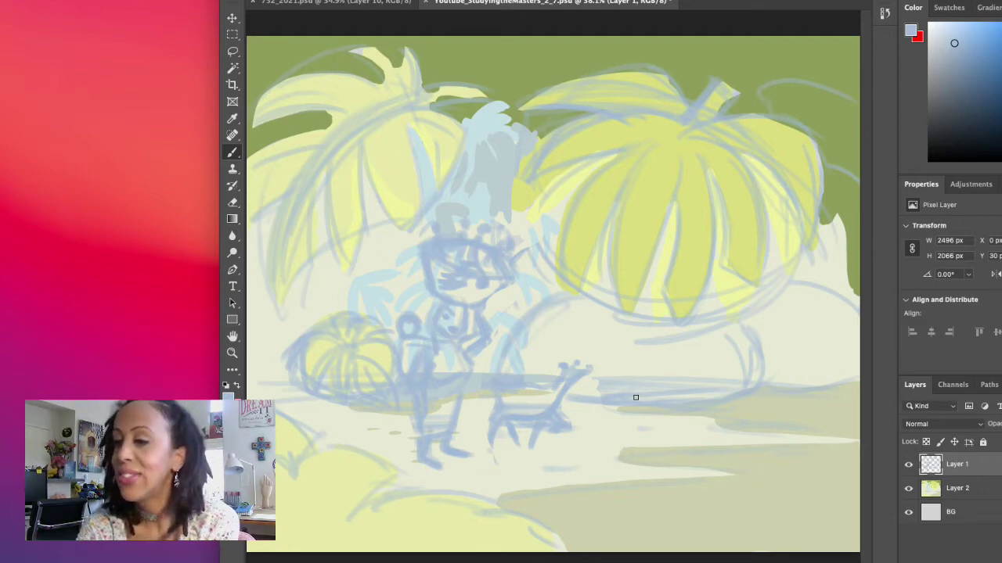
click(992, 482)
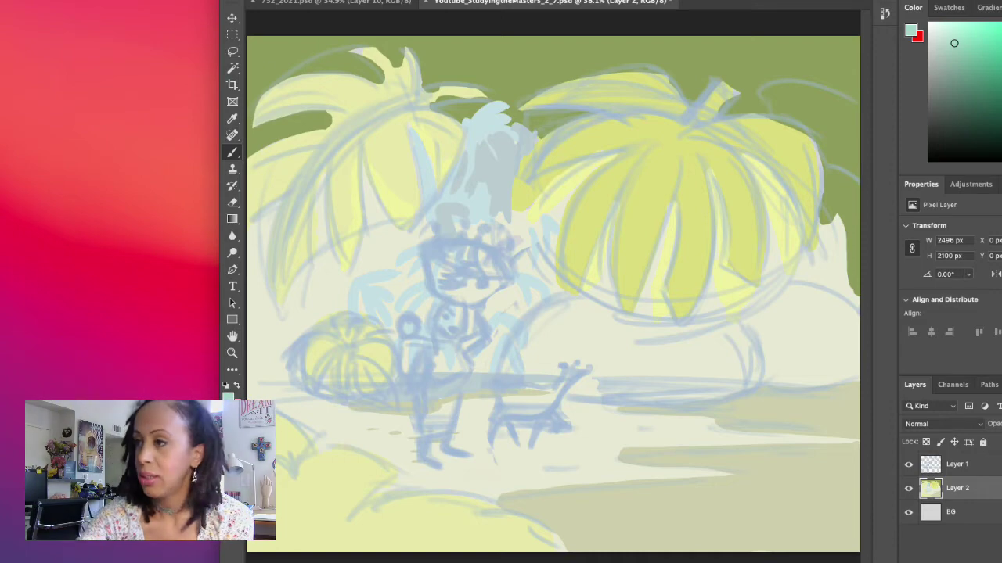
Switch back to the larger 93 px brush preset
click(235, 2)
click(288, 94)
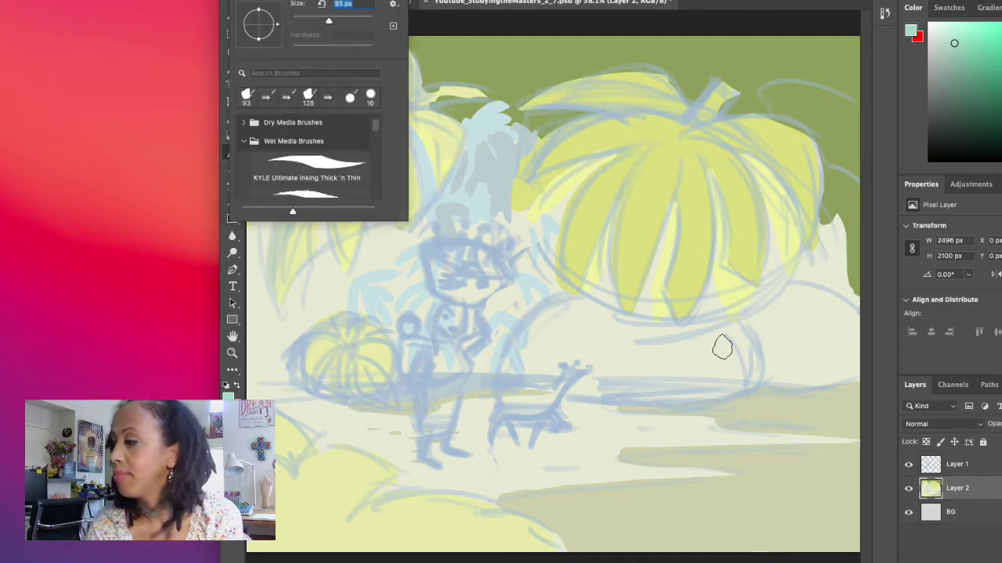
click(603, 316)
Paint teal over the mound under the right fruit, down the left edge, and near the lower-left leaf
mouse_move(603, 315)
mouse_down()
mouse_move(546, 329)
mouse_move(593, 321)
mouse_move(562, 332)
mouse_move(566, 341)
mouse_move(539, 343)
mouse_move(586, 321)
mouse_move(611, 325)
mouse_move(566, 323)
mouse_move(595, 304)
mouse_move(553, 313)
mouse_move(517, 343)
mouse_move(506, 371)
mouse_move(688, 394)
mouse_move(748, 379)
mouse_move(753, 360)
mouse_move(734, 334)
mouse_move(700, 319)
mouse_move(684, 334)
mouse_move(646, 329)
mouse_move(640, 313)
mouse_move(617, 331)
mouse_move(646, 352)
mouse_move(585, 366)
mouse_move(617, 354)
mouse_move(577, 340)
mouse_move(505, 364)
mouse_move(719, 363)
mouse_move(716, 347)
mouse_move(739, 360)
mouse_move(713, 372)
mouse_move(540, 380)
mouse_up()
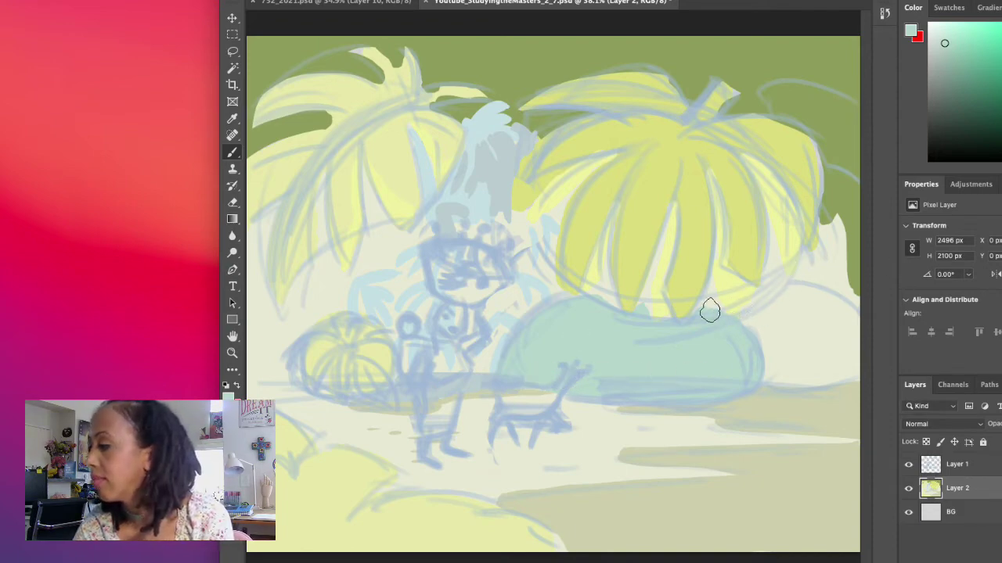
mouse_move(709, 312)
mouse_down()
mouse_move(739, 324)
mouse_move(767, 296)
mouse_move(800, 293)
mouse_move(835, 302)
mouse_move(858, 325)
mouse_move(863, 346)
mouse_move(847, 369)
mouse_move(778, 381)
mouse_move(753, 362)
mouse_move(783, 315)
mouse_move(745, 327)
mouse_move(788, 304)
mouse_move(815, 333)
mouse_move(846, 324)
mouse_move(821, 338)
mouse_up()
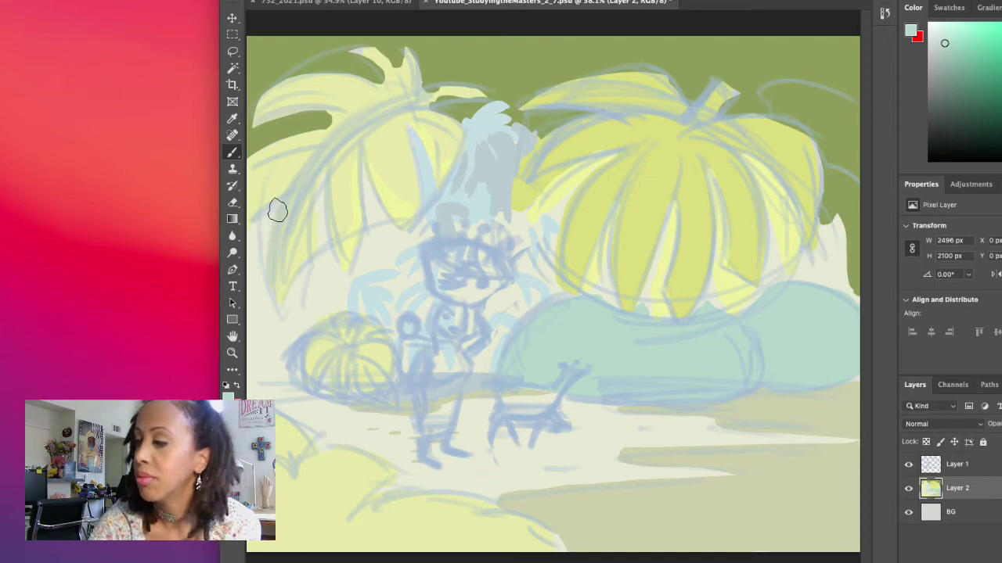
mouse_move(278, 211)
mouse_down()
mouse_move(251, 262)
mouse_move(271, 320)
mouse_move(263, 244)
mouse_move(263, 298)
mouse_move(253, 237)
mouse_move(280, 200)
mouse_move(257, 219)
mouse_move(253, 277)
mouse_move(277, 331)
mouse_move(254, 301)
mouse_move(285, 331)
mouse_move(276, 294)
mouse_move(256, 300)
mouse_move(287, 333)
mouse_move(320, 258)
mouse_up()
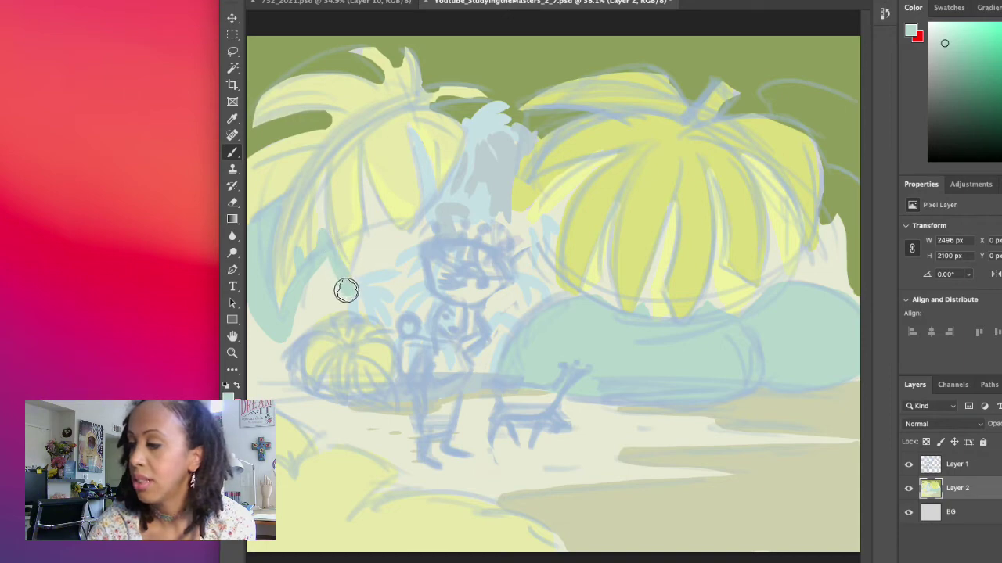
mouse_move(347, 306)
mouse_down()
mouse_move(297, 334)
mouse_move(303, 291)
mouse_move(296, 313)
mouse_move(326, 269)
mouse_move(328, 308)
mouse_move(297, 328)
mouse_move(280, 372)
mouse_move(253, 378)
mouse_move(255, 305)
mouse_move(271, 349)
mouse_up()
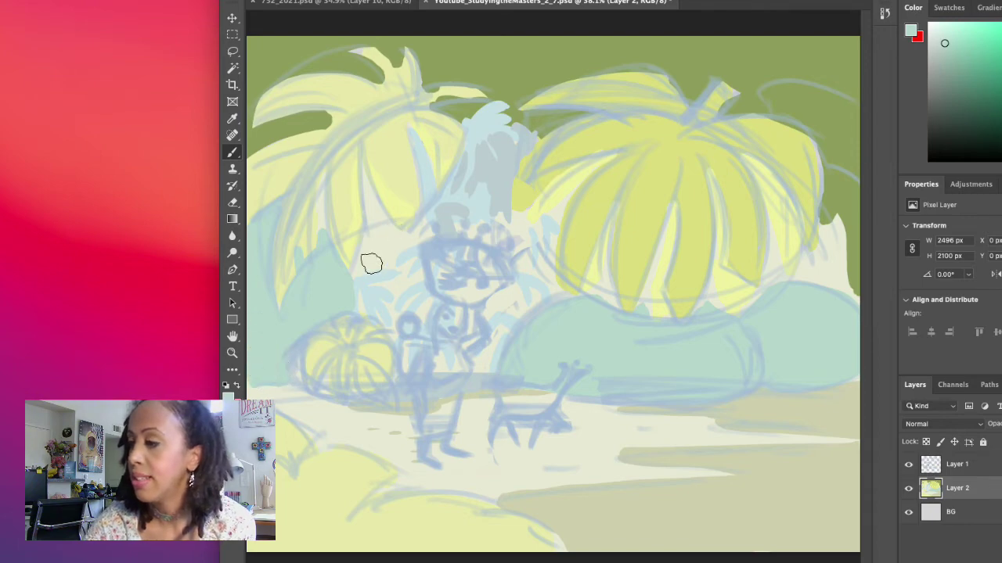
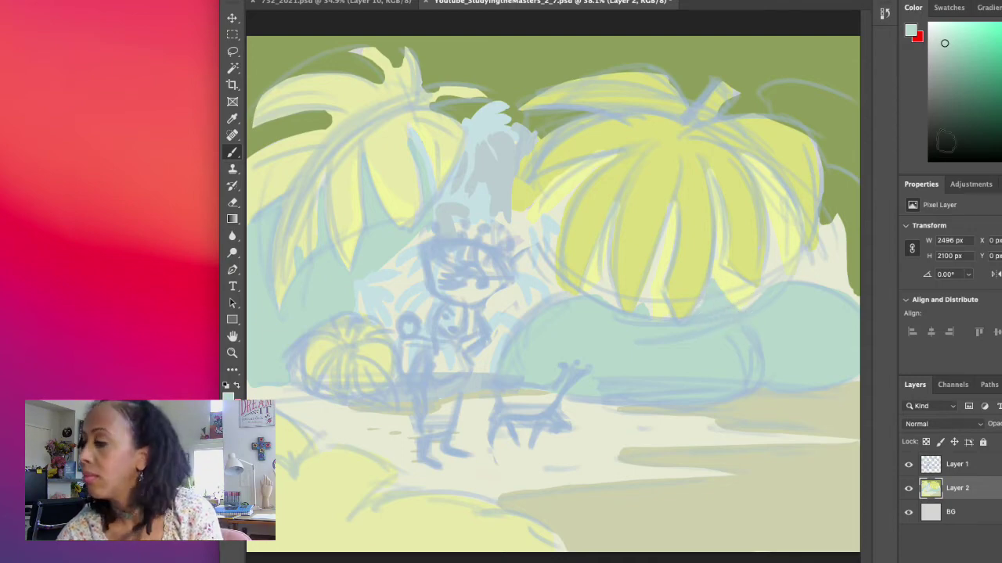
Paint a dark grey-green shadow under the right palm frond, extending toward the right edge
click(947, 74)
mouse_move(714, 275)
mouse_down()
mouse_move(699, 307)
mouse_move(715, 284)
mouse_move(731, 297)
mouse_move(758, 290)
mouse_move(727, 292)
mouse_move(740, 304)
mouse_move(759, 289)
mouse_move(769, 221)
mouse_move(753, 293)
mouse_move(733, 308)
mouse_move(696, 308)
mouse_move(748, 310)
mouse_move(771, 249)
mouse_move(779, 278)
mouse_move(749, 313)
mouse_move(832, 280)
mouse_move(774, 281)
mouse_move(845, 291)
mouse_move(774, 288)
mouse_up()
mouse_move(741, 316)
mouse_down()
mouse_move(814, 279)
mouse_move(851, 293)
mouse_move(790, 298)
mouse_move(800, 237)
mouse_move(800, 266)
mouse_move(821, 215)
mouse_move(841, 251)
mouse_move(837, 215)
mouse_move(847, 270)
mouse_move(811, 271)
mouse_move(834, 261)
mouse_move(856, 271)
mouse_move(852, 282)
mouse_move(849, 266)
mouse_up()
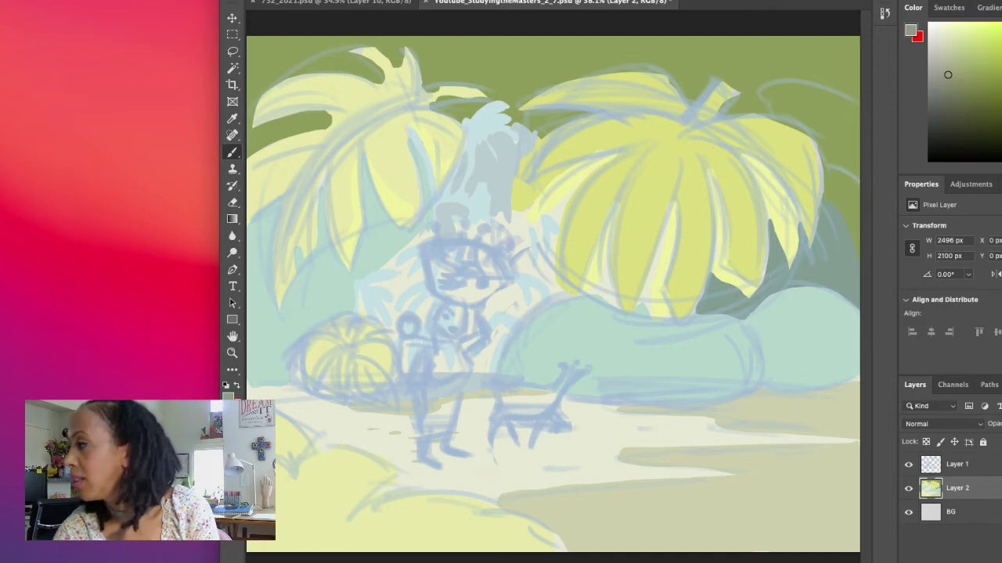
Paint a dark green stem above the right palm frond
click(980, 59)
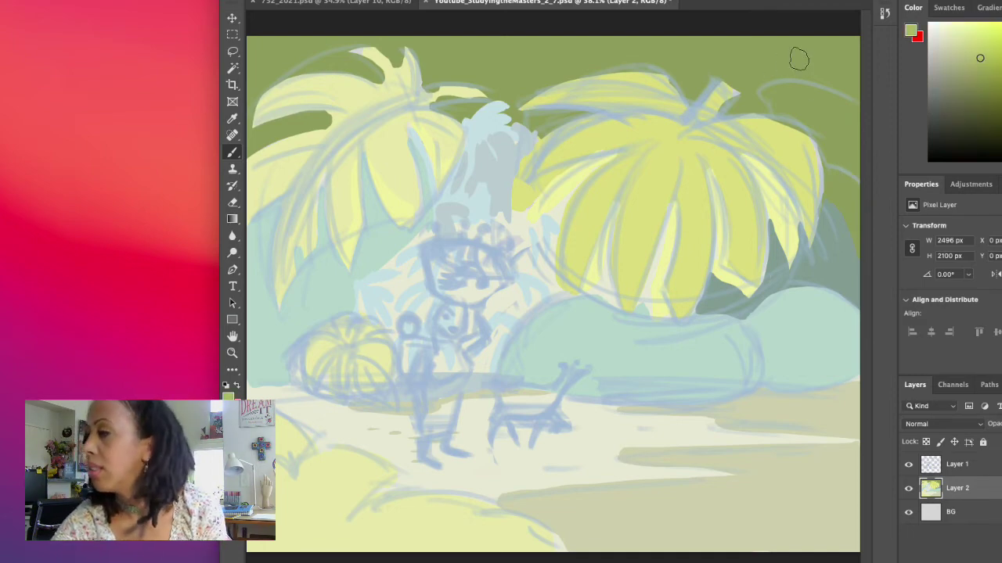
mouse_move(719, 46)
mouse_down()
mouse_move(744, 78)
mouse_move(744, 98)
mouse_up()
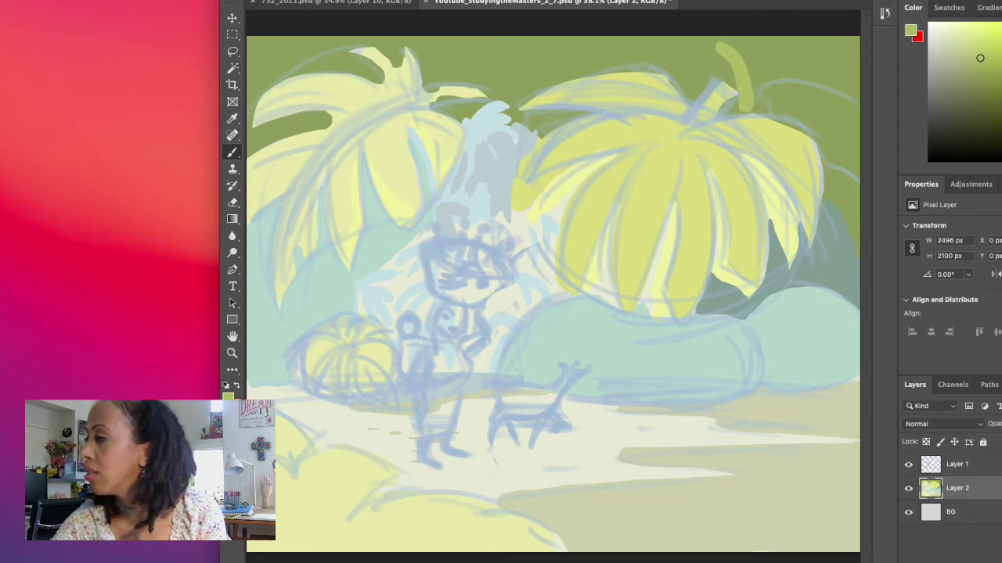
click(980, 81)
mouse_move(710, 40)
mouse_down()
mouse_move(738, 72)
mouse_move(718, 42)
mouse_move(740, 81)
mouse_move(742, 97)
mouse_move(728, 112)
mouse_move(777, 104)
mouse_move(849, 124)
mouse_move(850, 80)
mouse_move(836, 41)
mouse_move(778, 35)
mouse_move(744, 65)
mouse_move(721, 39)
mouse_move(749, 83)
mouse_move(750, 52)
mouse_move(767, 79)
mouse_move(764, 48)
mouse_move(781, 69)
mouse_move(797, 47)
mouse_move(827, 53)
mouse_move(841, 81)
mouse_up()
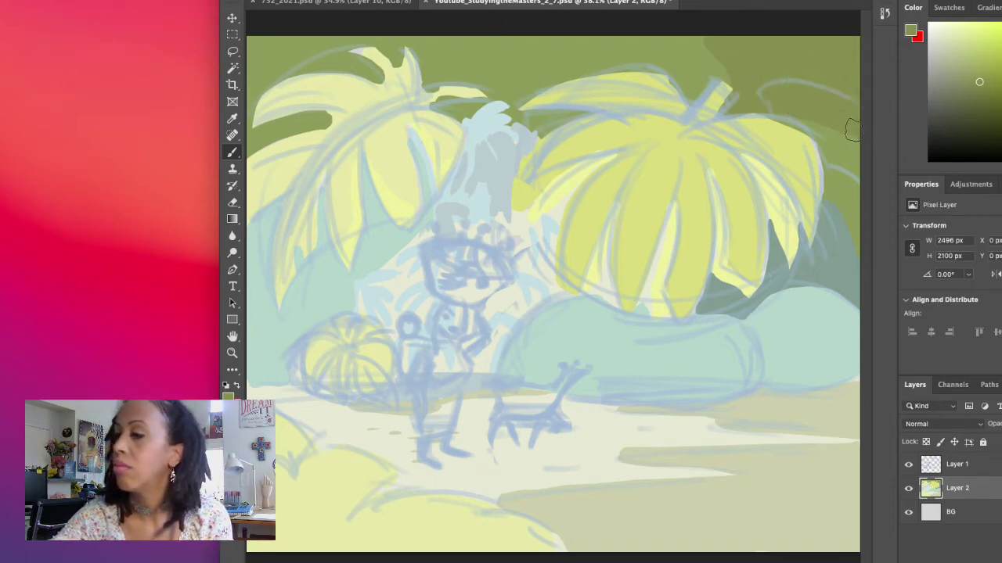
Paint a new pale yellow frond at top right using the frond's sampled yellow
alt+click(729, 270)
mouse_move(769, 89)
mouse_down()
mouse_move(785, 122)
mouse_move(785, 93)
mouse_move(767, 92)
mouse_move(773, 108)
mouse_move(771, 90)
mouse_move(809, 95)
mouse_move(868, 132)
mouse_move(779, 115)
mouse_move(833, 158)
mouse_move(858, 169)
mouse_move(853, 145)
mouse_move(788, 102)
mouse_move(837, 144)
mouse_move(832, 125)
mouse_move(868, 150)
mouse_up()
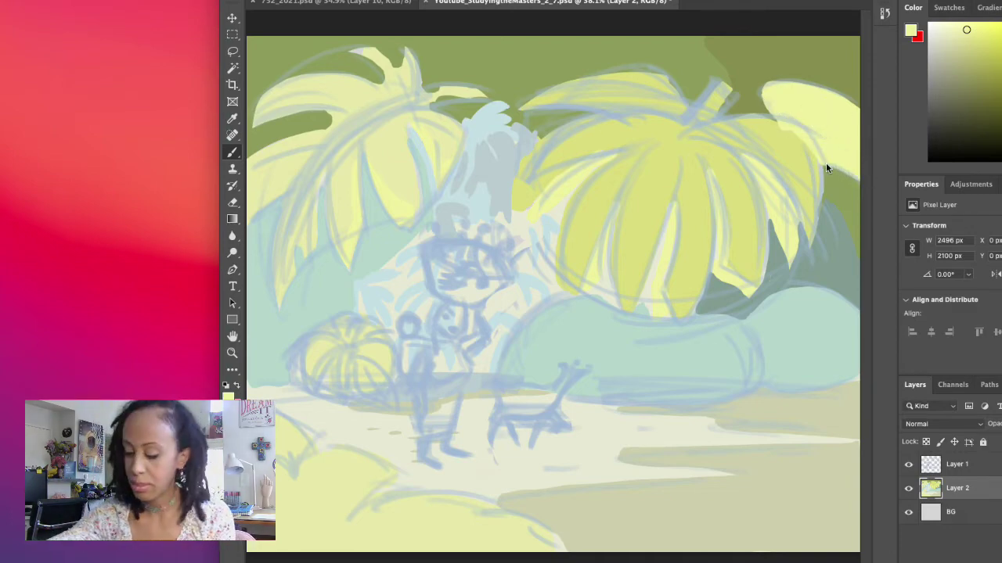
alt+click(798, 147)
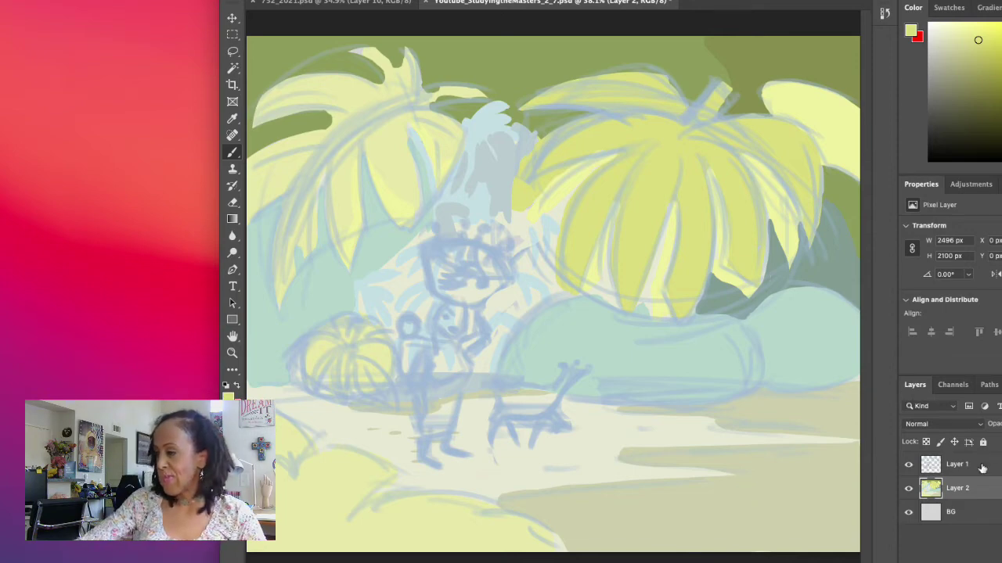
click(909, 467)
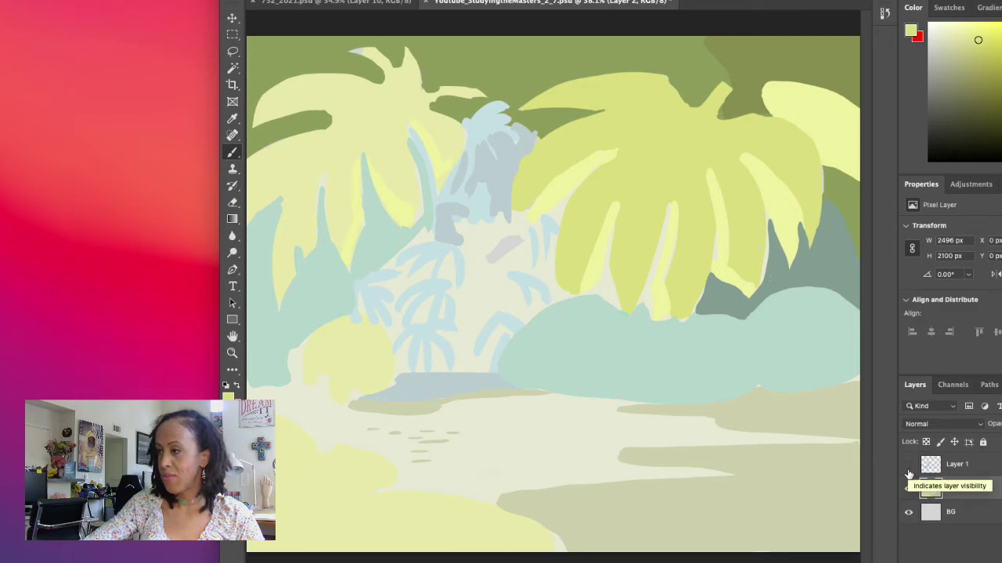
click(908, 473)
click(909, 467)
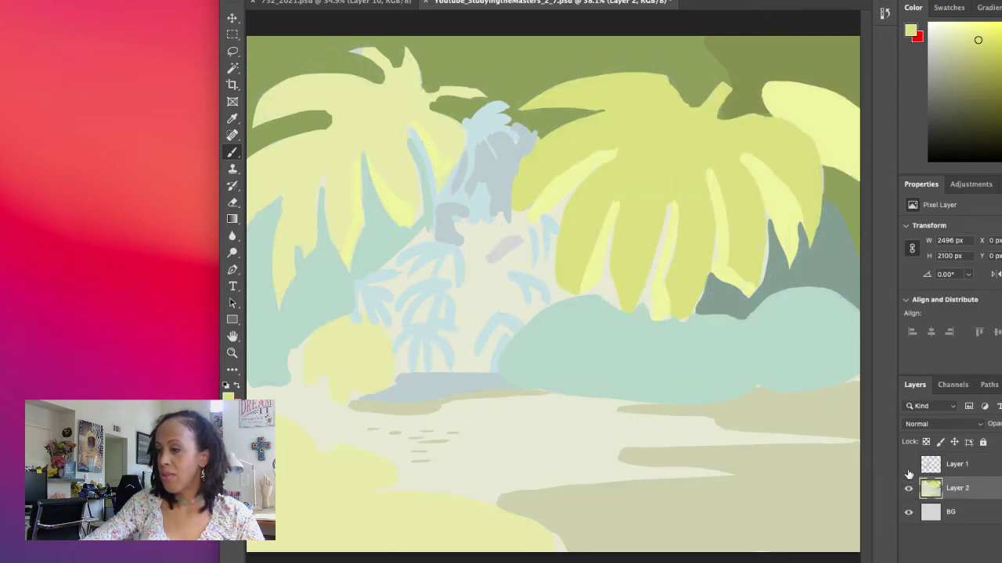
click(909, 467)
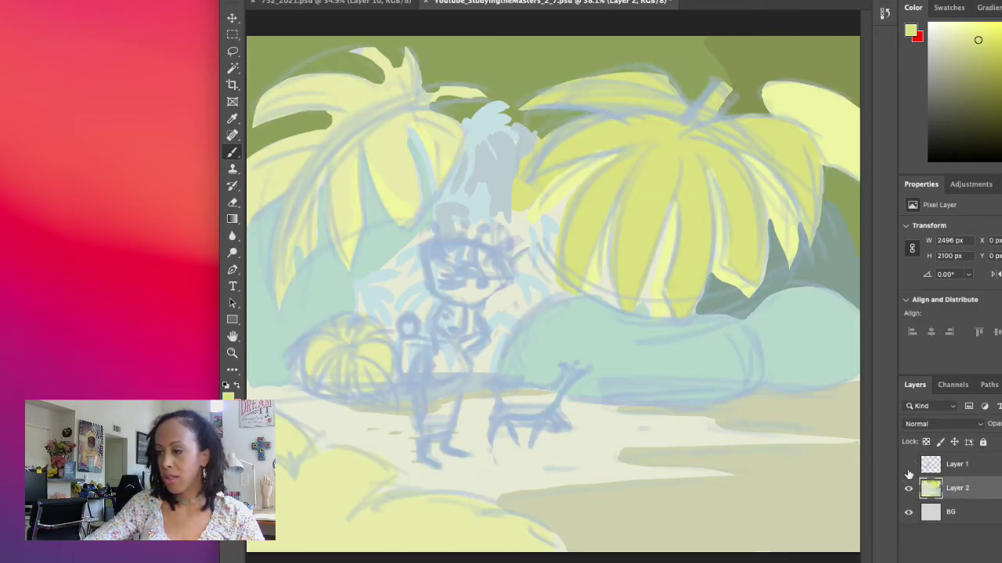
click(909, 470)
click(908, 470)
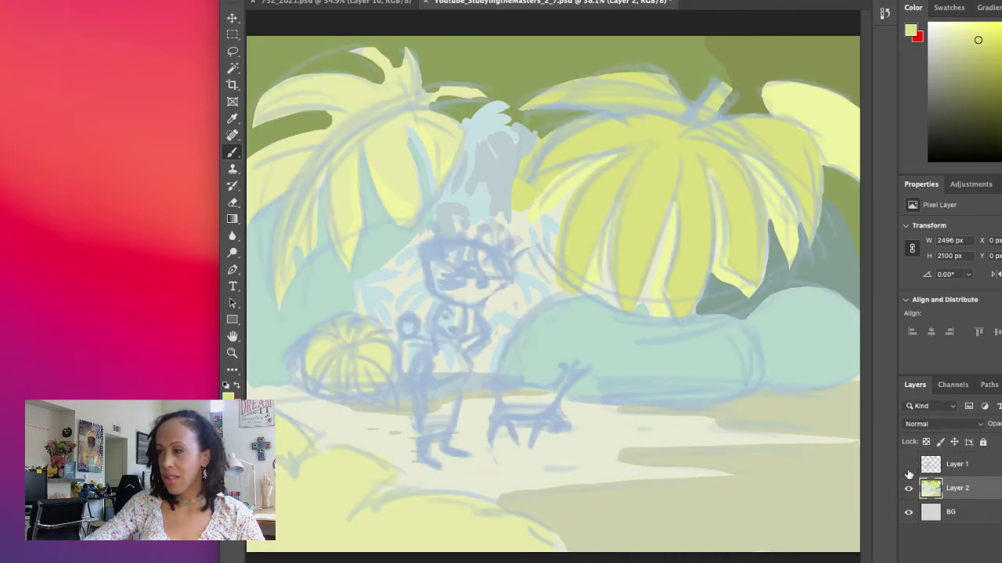
click(909, 475)
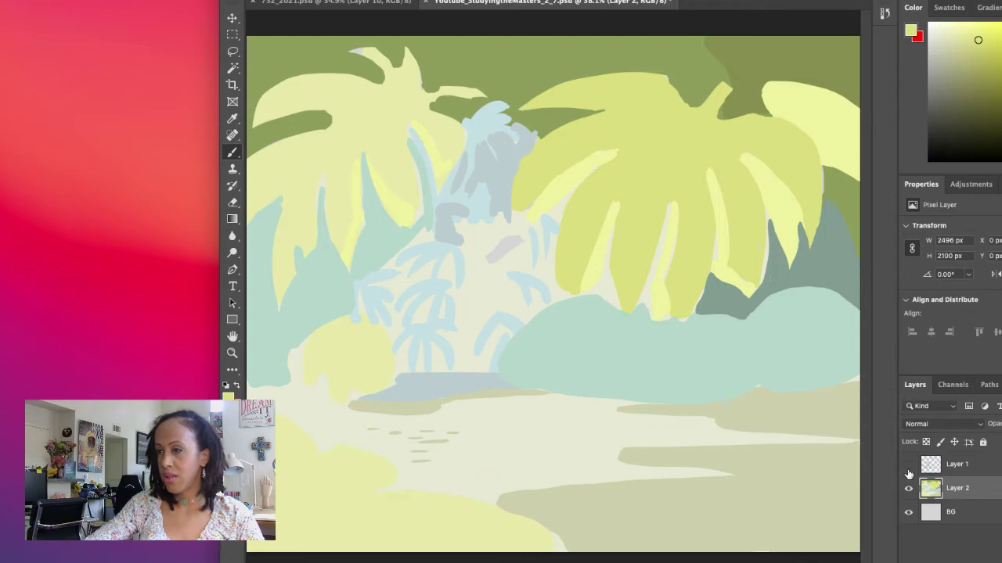
click(908, 468)
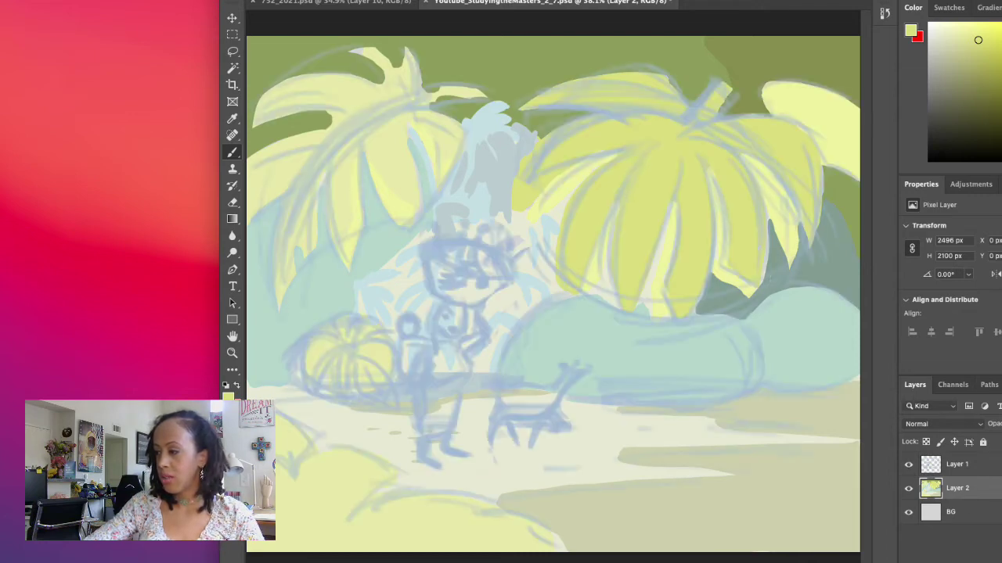
On new Layer 3, fill the lassoed basket with golden yellow and outline the patch below it
key(super+alt+shift+n)
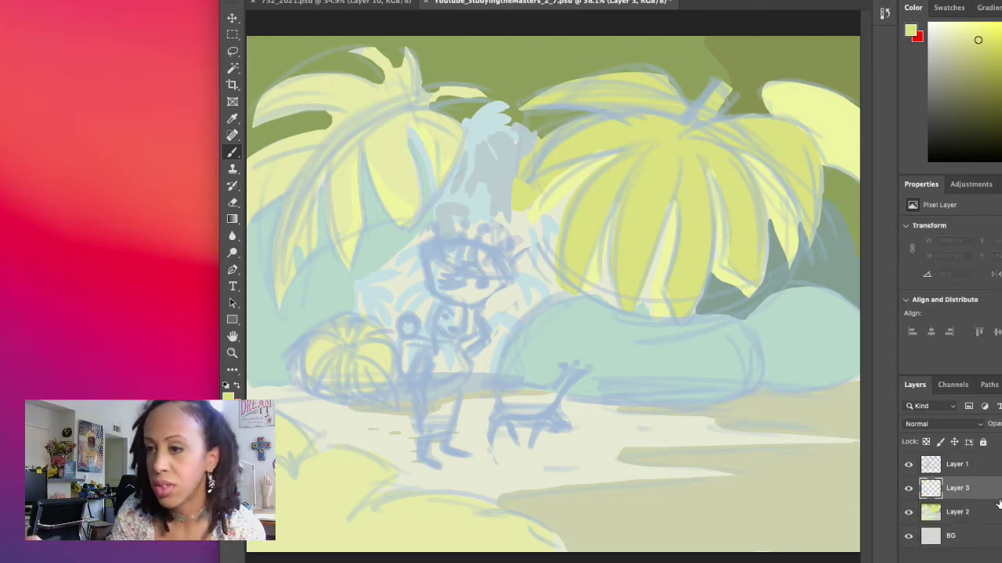
click(233, 51)
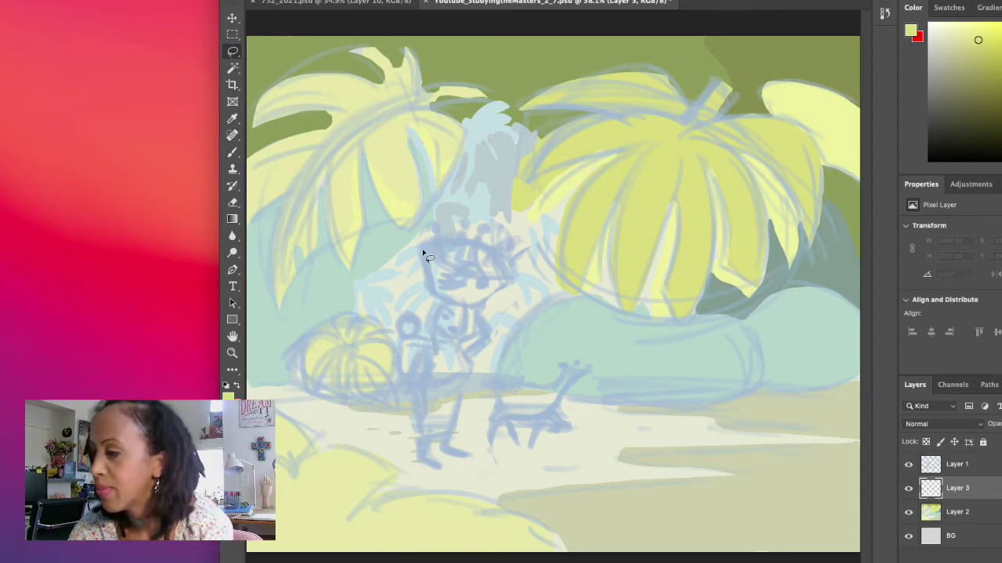
mouse_move(421, 246)
mouse_down()
mouse_move(435, 294)
mouse_move(486, 306)
mouse_up()
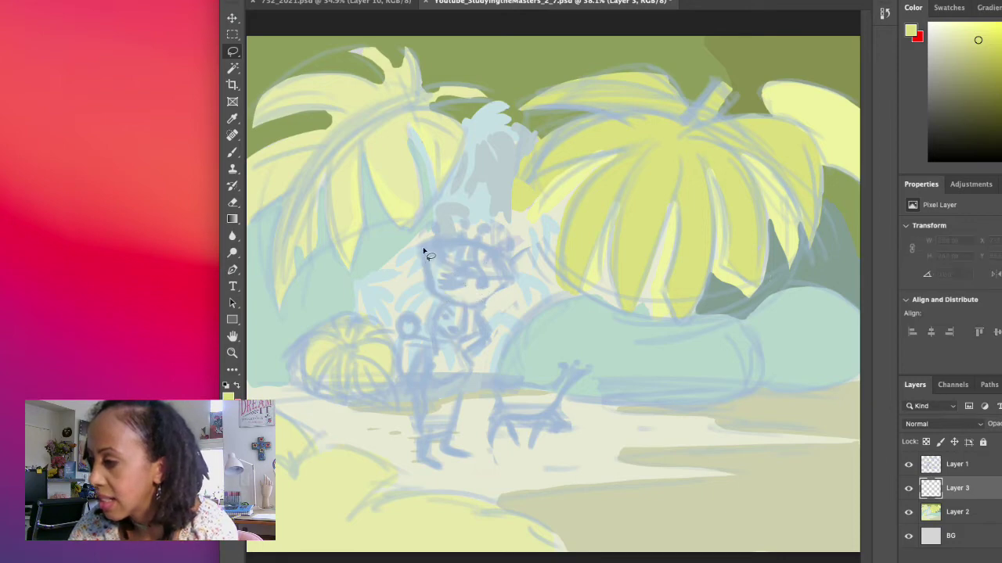
mouse_move(423, 248)
mouse_down()
mouse_move(429, 289)
mouse_move(463, 306)
mouse_move(517, 279)
mouse_move(497, 248)
mouse_move(460, 237)
mouse_move(423, 249)
mouse_up()
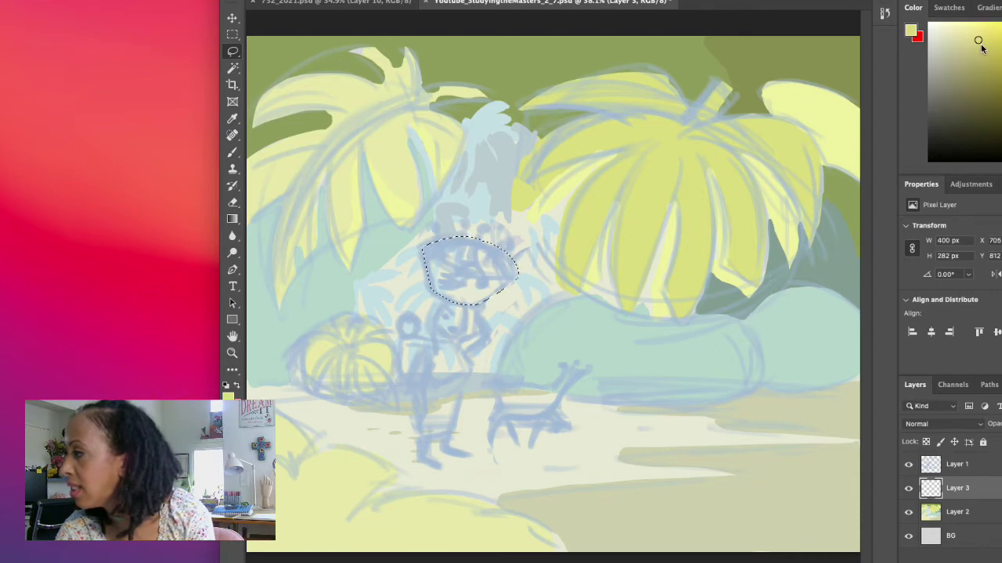
drag(995, 31, 995, 28)
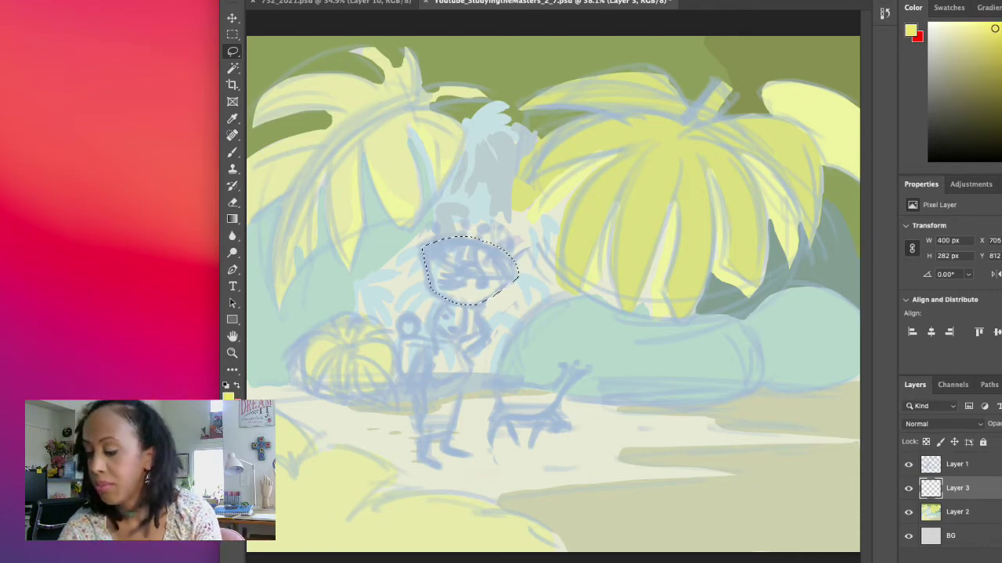
key(alt+BackSpace)
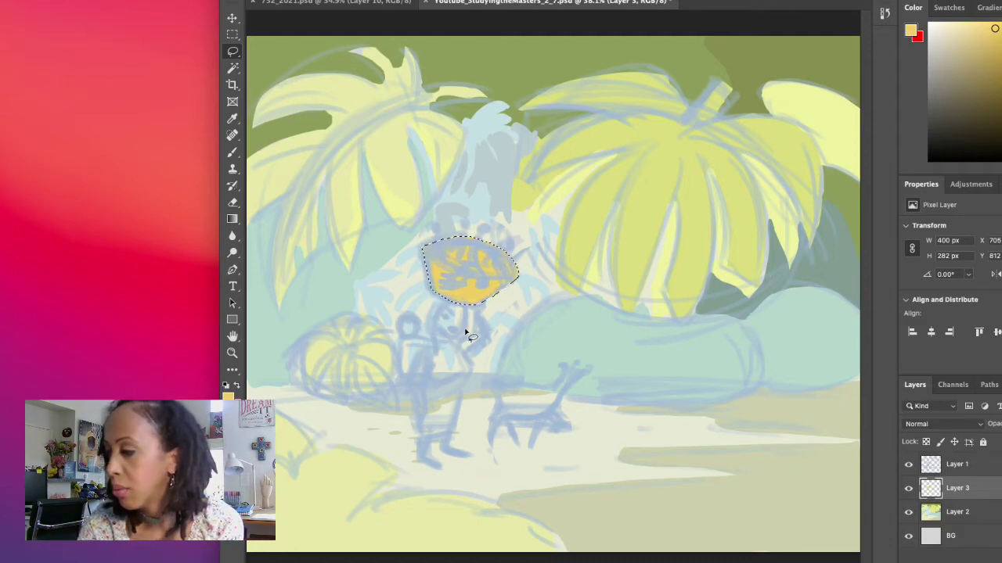
click(443, 319)
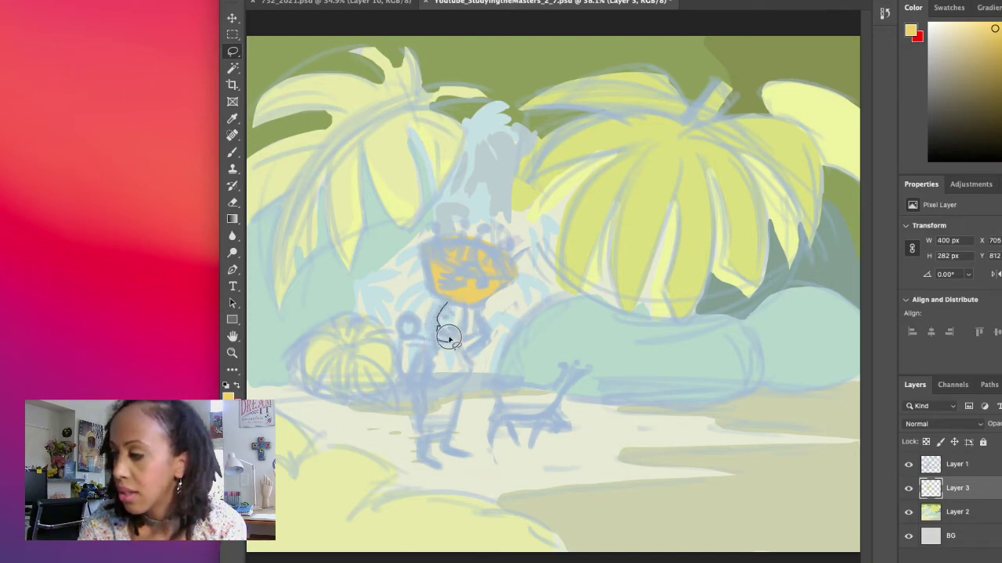
mouse_move(463, 311)
mouse_down()
mouse_move(462, 298)
mouse_move(438, 302)
mouse_up()
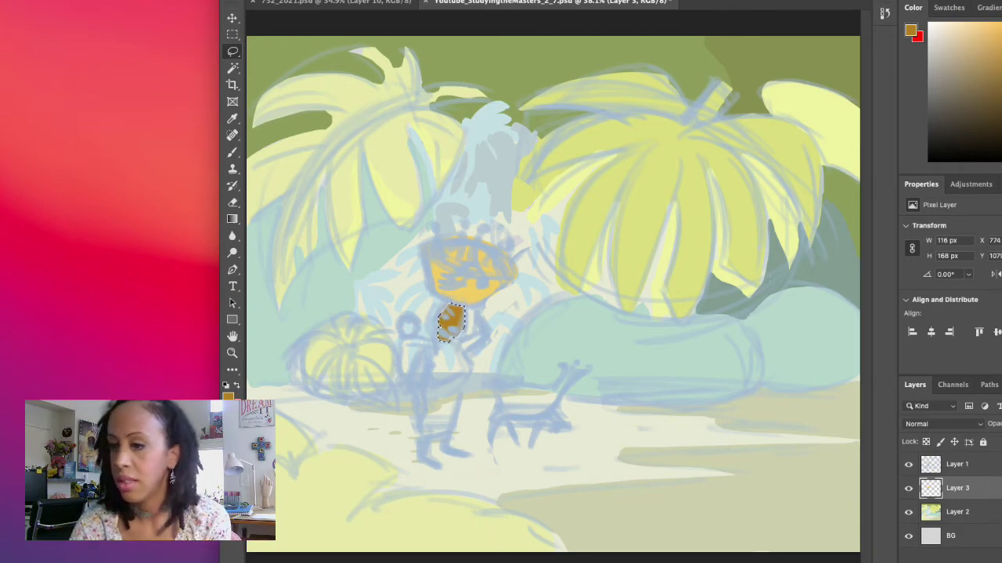
Fill orange strips along the woman's leg and side and on her foot
key(super+d)
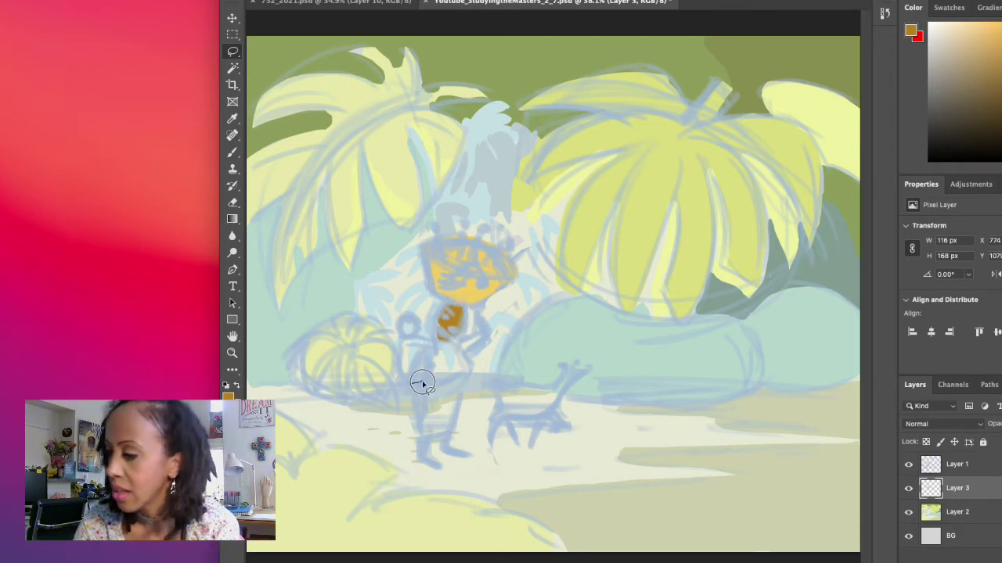
mouse_move(423, 385)
mouse_down()
mouse_move(417, 424)
mouse_move(420, 384)
mouse_up()
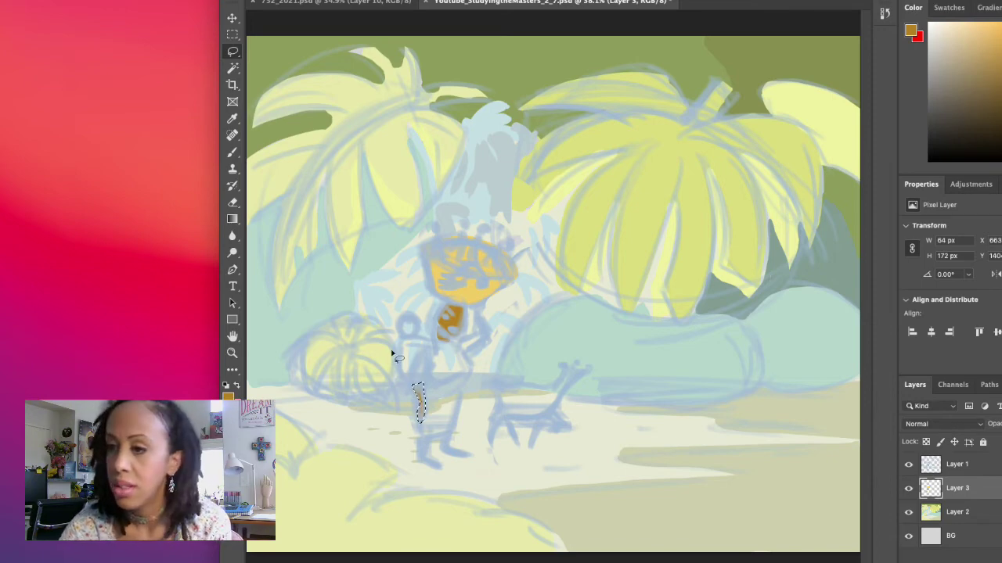
key(ctrl+d)
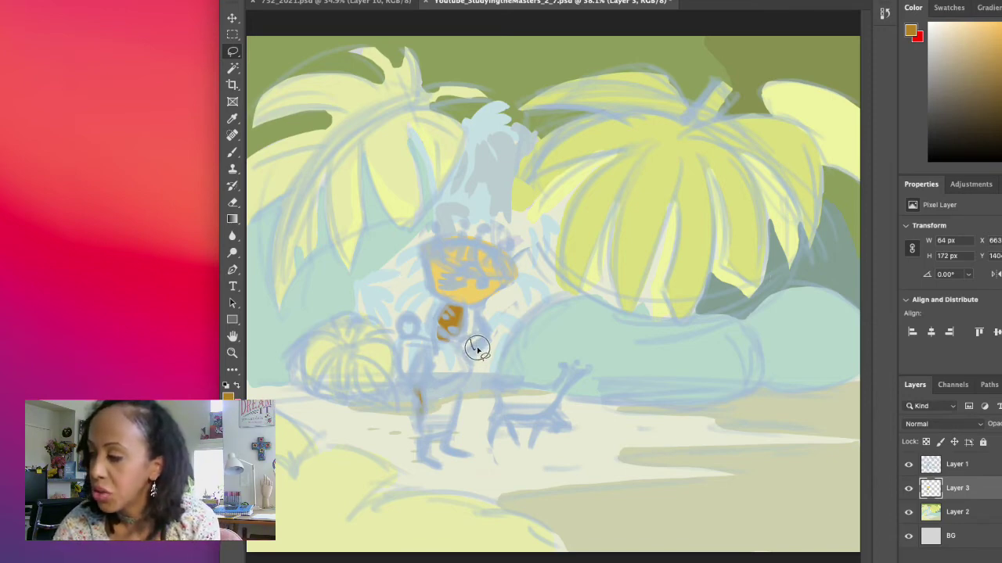
mouse_move(477, 349)
mouse_down()
mouse_move(485, 295)
mouse_move(468, 313)
mouse_move(480, 333)
mouse_move(467, 338)
mouse_move(473, 332)
mouse_up()
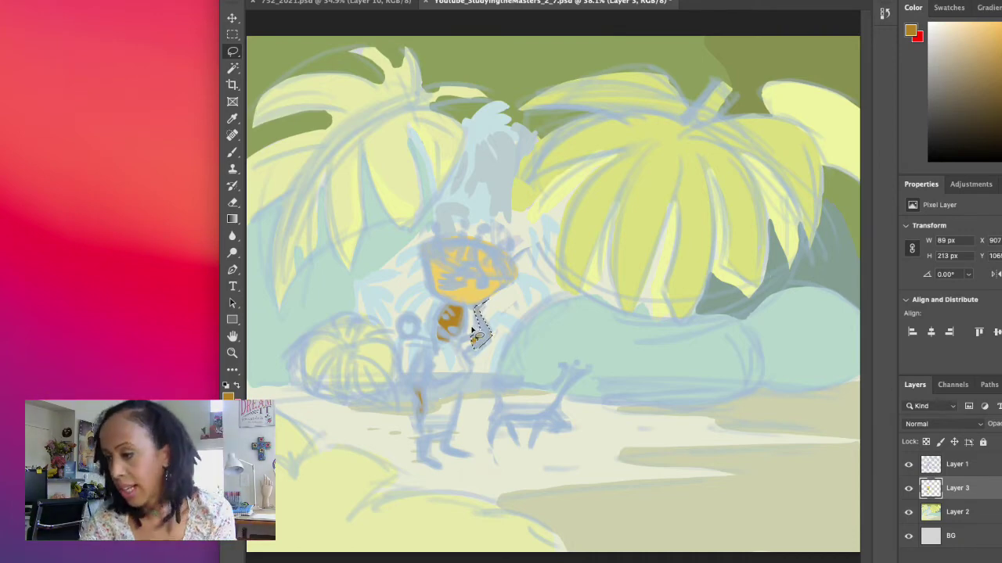
key(alt+BackSpace)
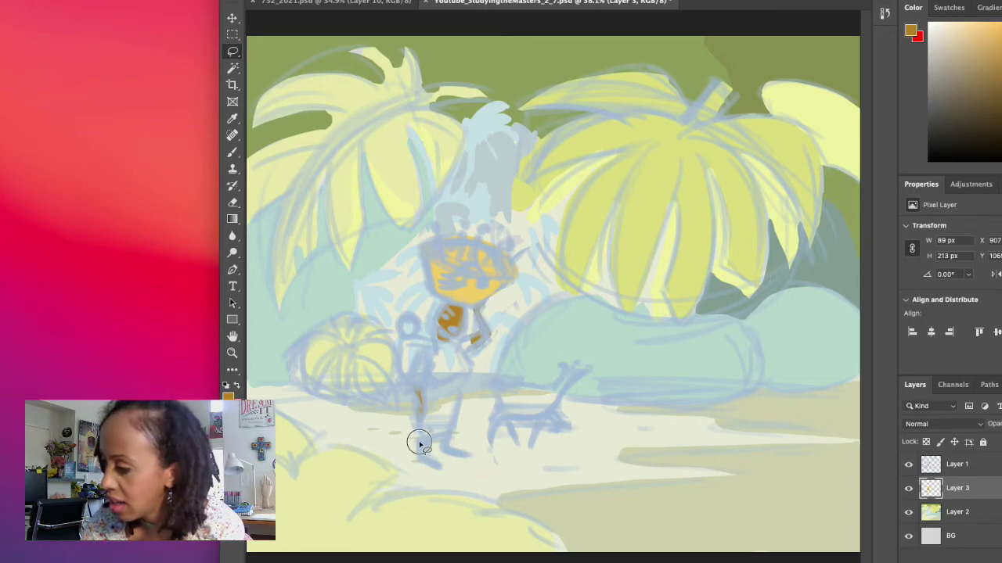
mouse_move(419, 443)
mouse_down()
mouse_move(414, 458)
mouse_move(440, 469)
mouse_move(430, 440)
mouse_move(417, 440)
mouse_move(440, 438)
mouse_move(470, 455)
mouse_move(451, 441)
mouse_move(449, 424)
mouse_move(438, 425)
mouse_move(453, 430)
mouse_up()
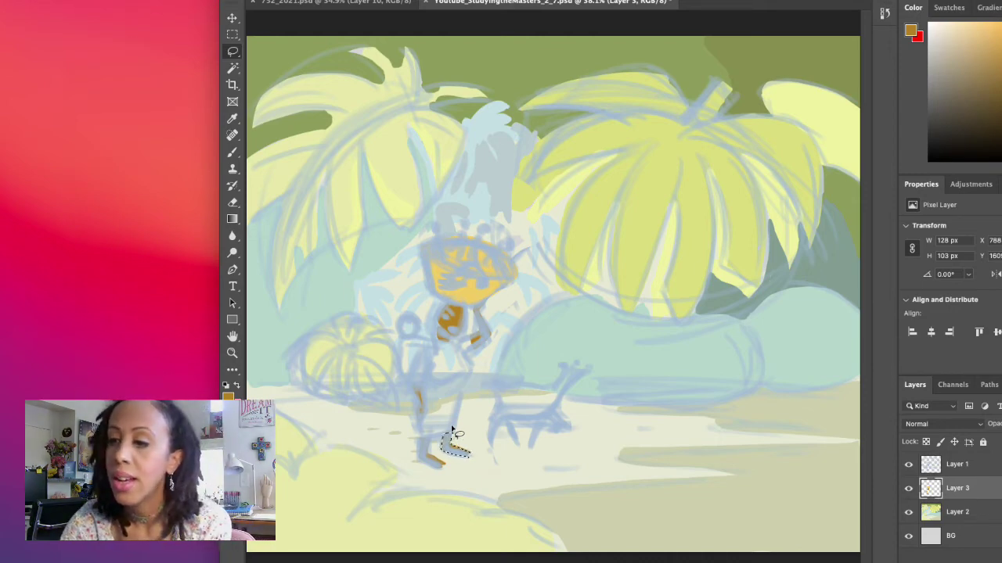
click(421, 337)
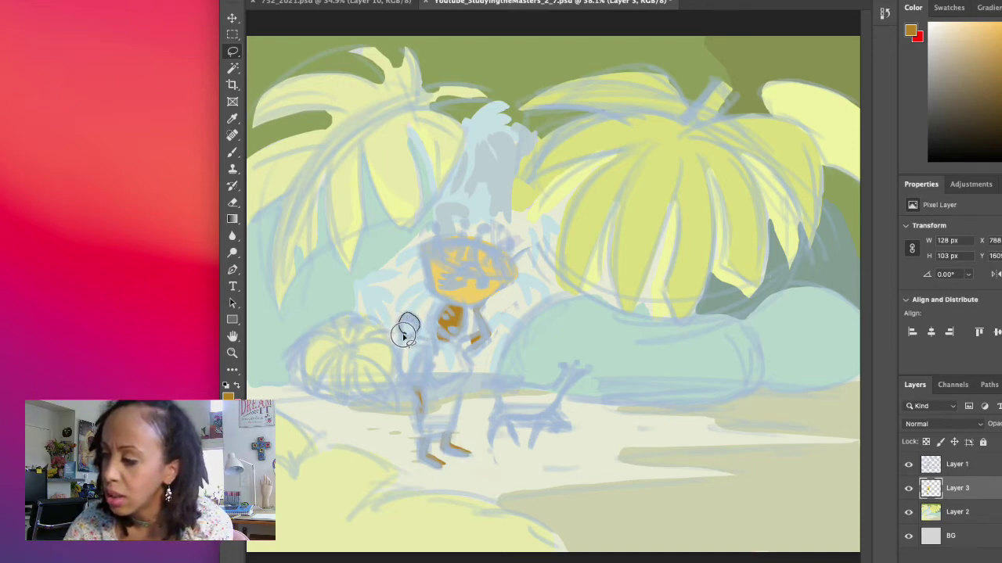
Add a round orange spot at the raised hand plus a thin orange brush stroke
mouse_move(415, 340)
mouse_down()
mouse_move(410, 324)
mouse_move(420, 327)
mouse_up()
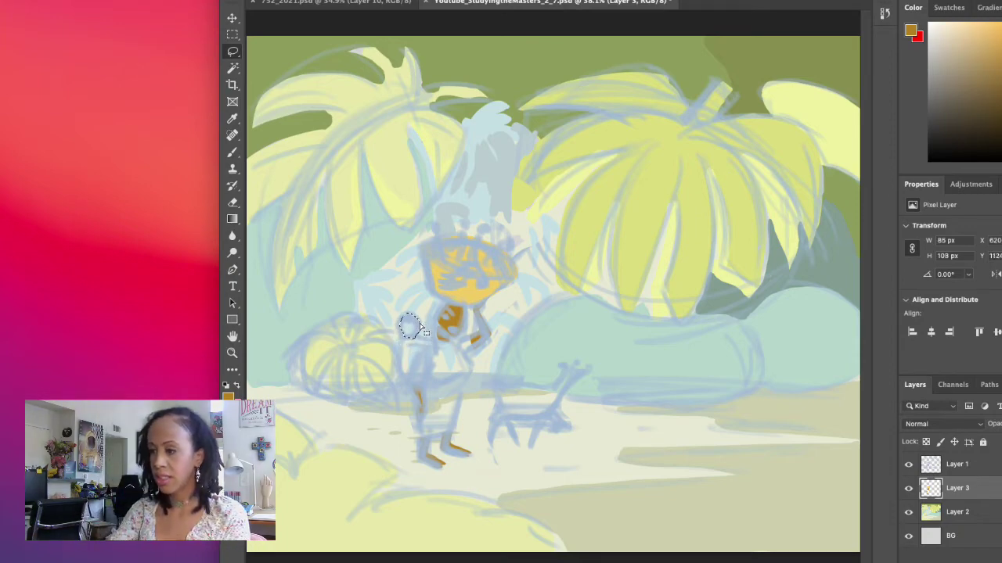
key(alt+BackSpace)
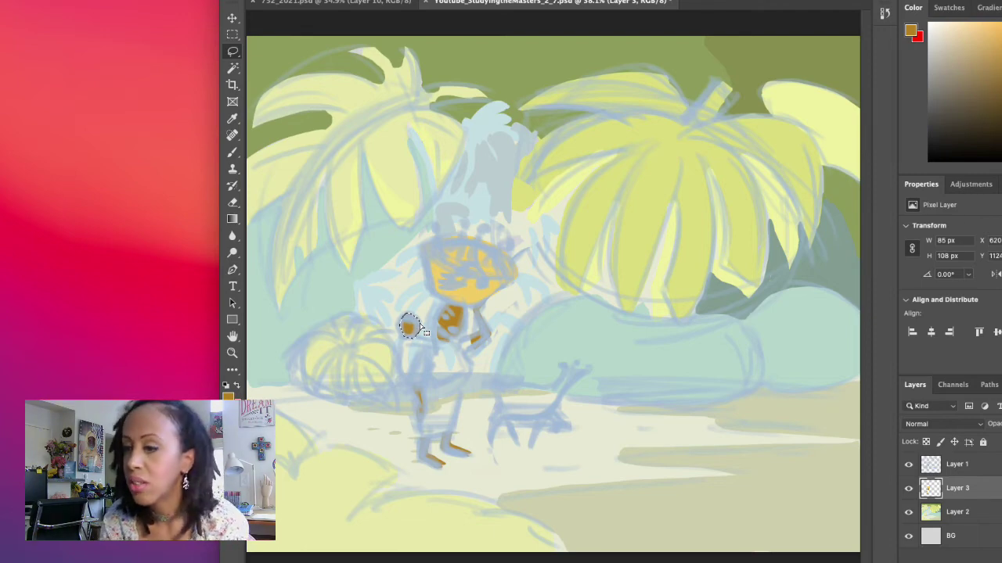
key(ctrl+d)
key(b)
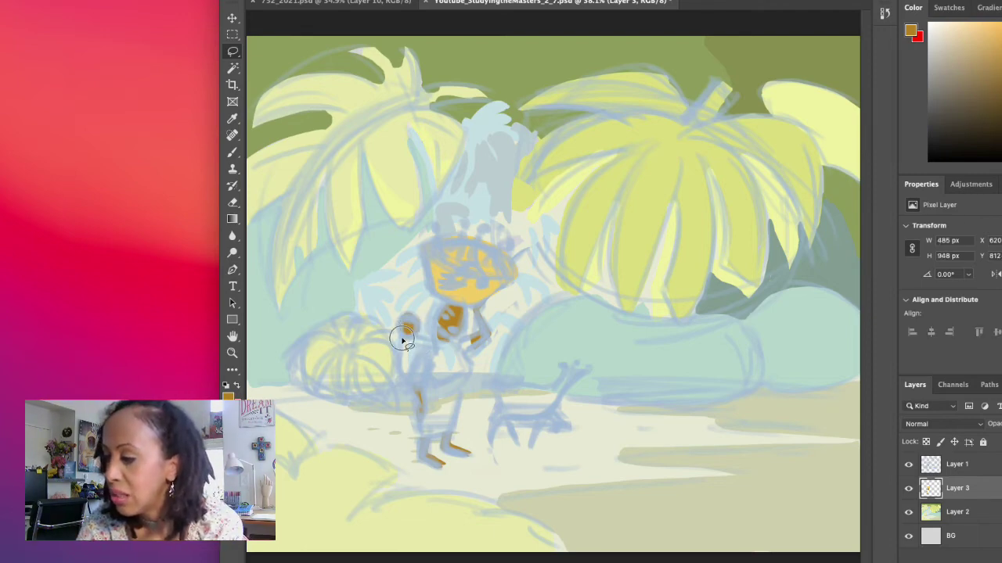
mouse_move(401, 333)
mouse_down()
mouse_move(405, 377)
mouse_move(415, 348)
mouse_move(393, 342)
mouse_move(402, 379)
mouse_move(413, 360)
mouse_move(459, 344)
mouse_up()
key(l)
key(ctrl+d)
key(b)
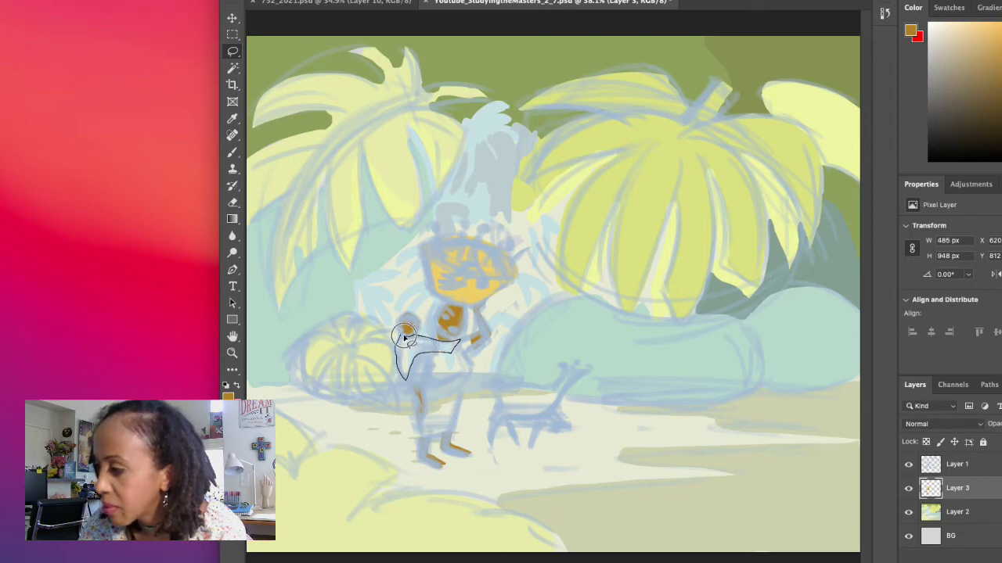
Fill the sling area by the woman's hand with dark brown
drag(404, 336, 398, 345)
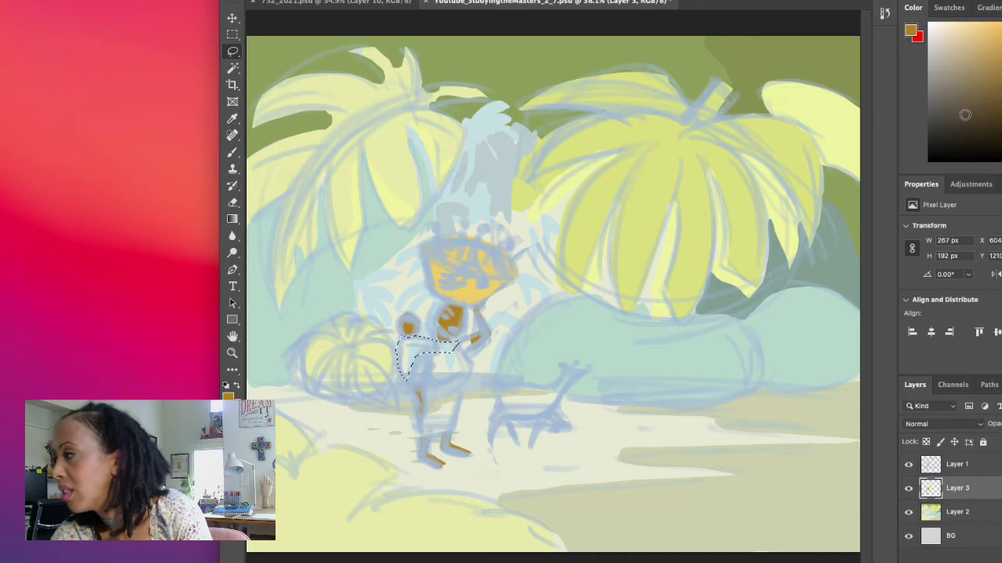
click(964, 114)
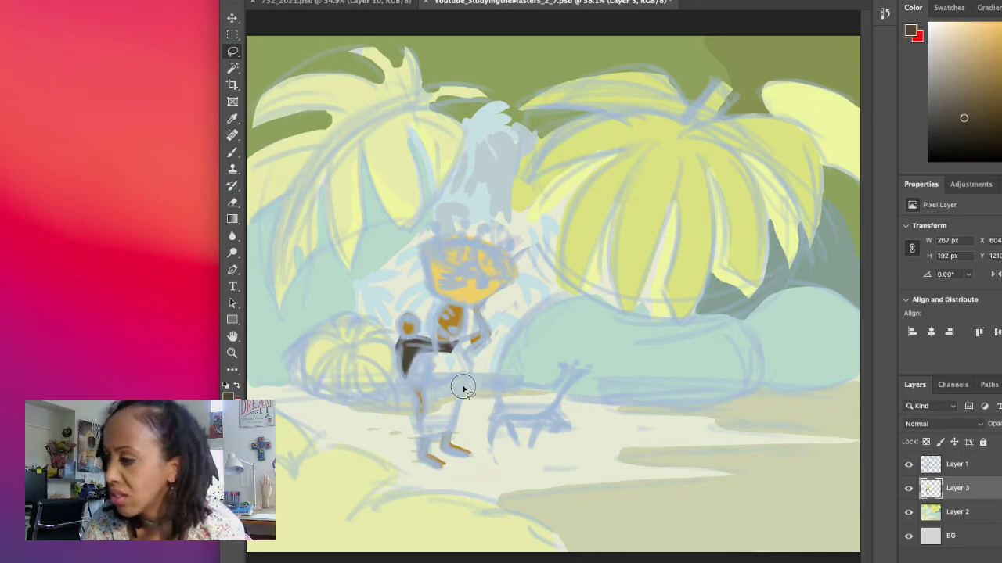
key(super+d)
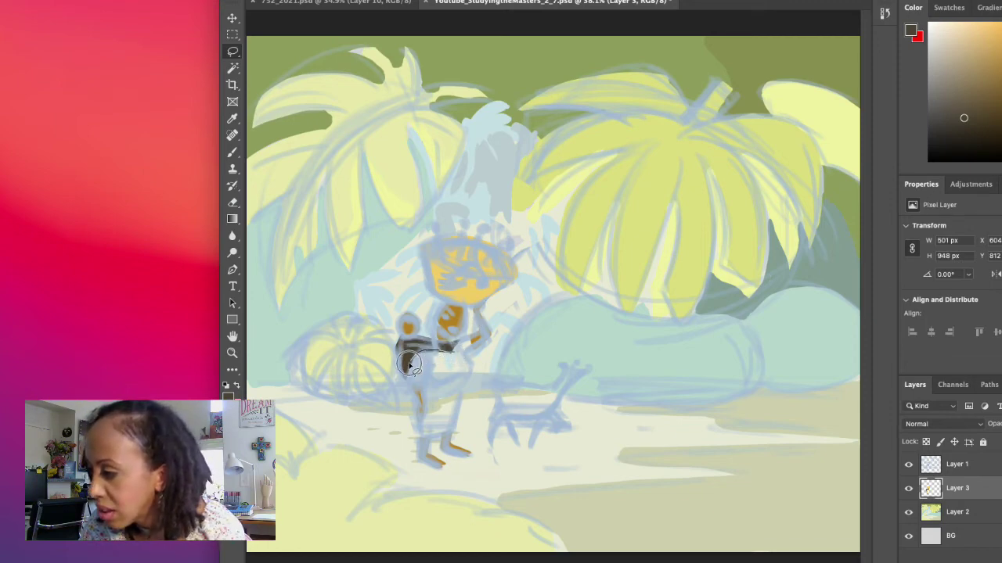
Lasso the woman's torso and lower body and fill it with a magenta-red wrap
drag(408, 364, 406, 385)
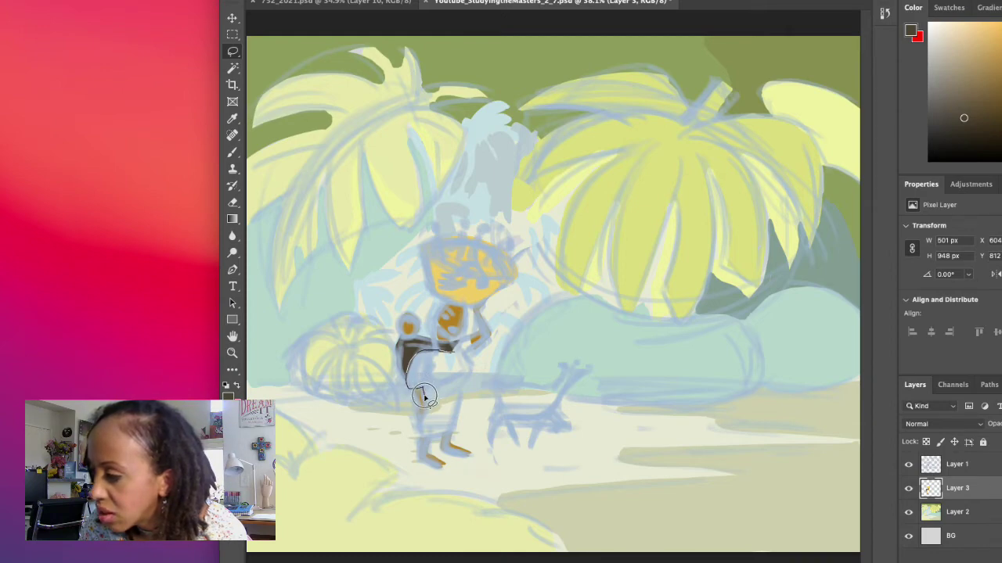
mouse_move(422, 396)
mouse_down()
mouse_move(462, 387)
mouse_move(466, 358)
mouse_up()
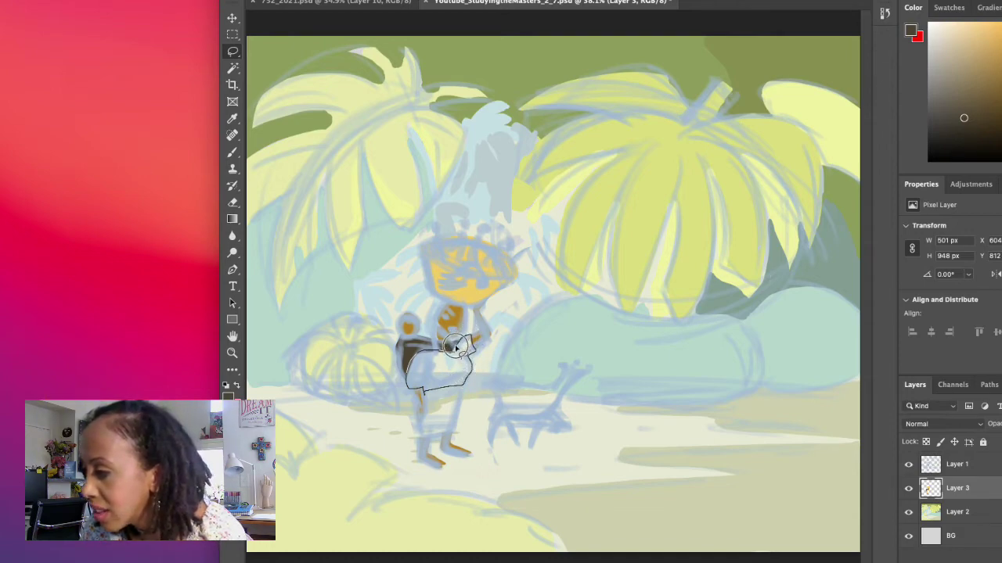
drag(450, 354, 446, 357)
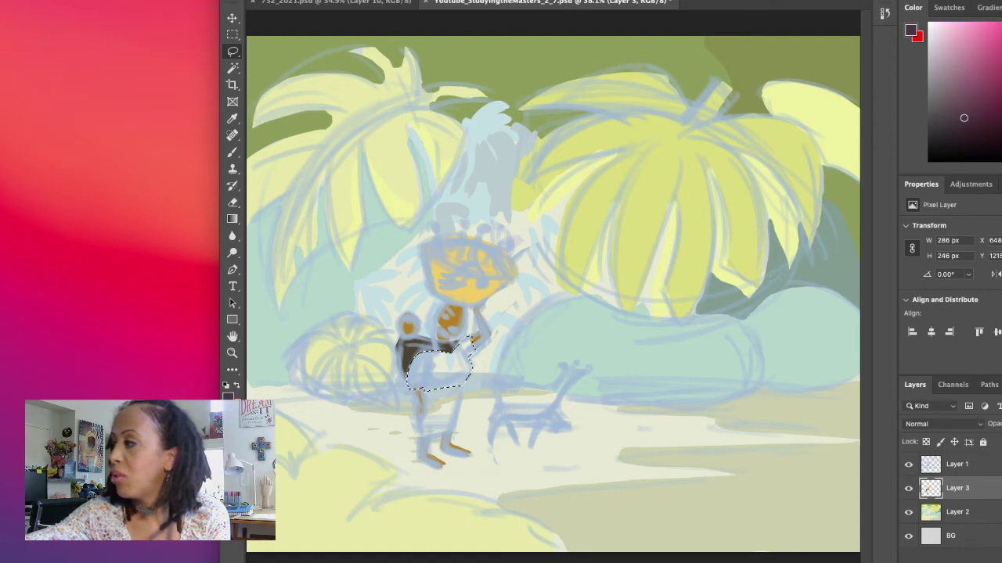
click(999, 61)
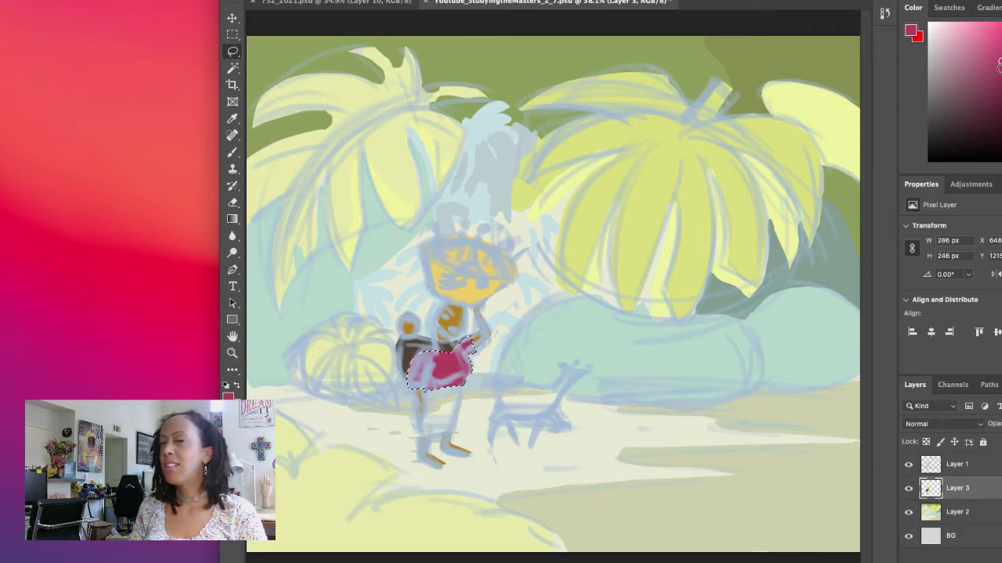
key(ctrl+d)
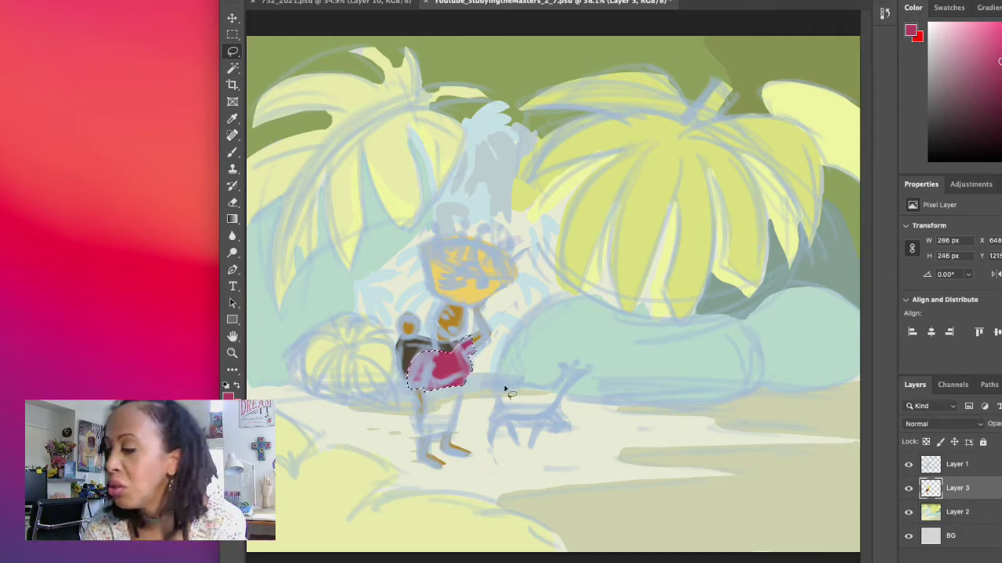
Lower Layer 1's opacity, then free-transform Layer 3's figure slightly narrower, keeping its height
click(976, 464)
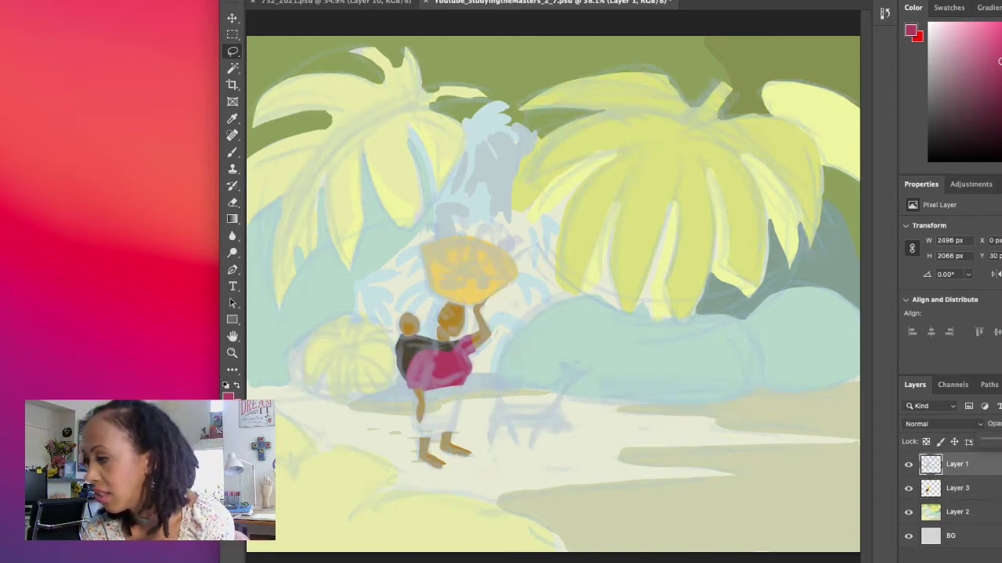
click(982, 488)
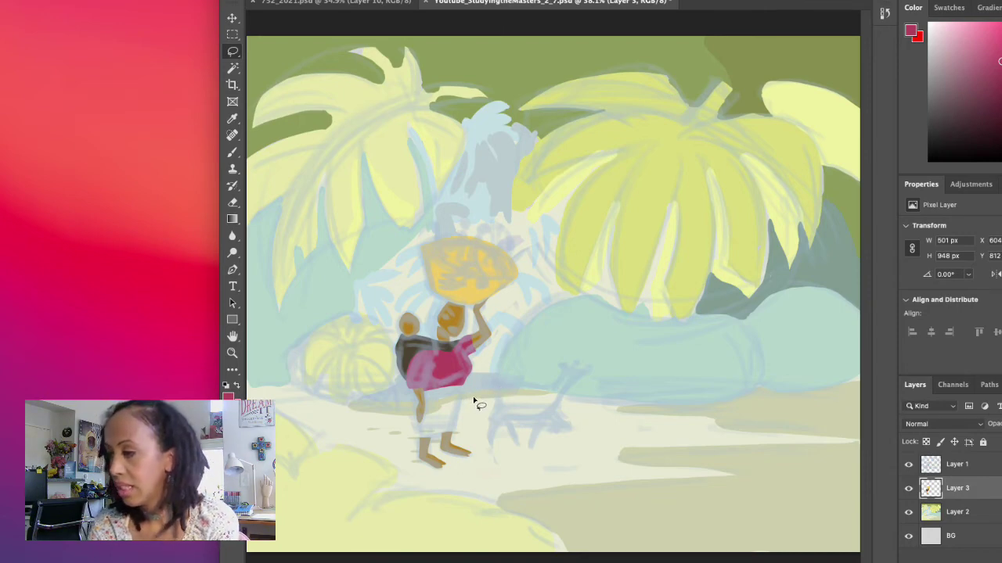
key(super+t)
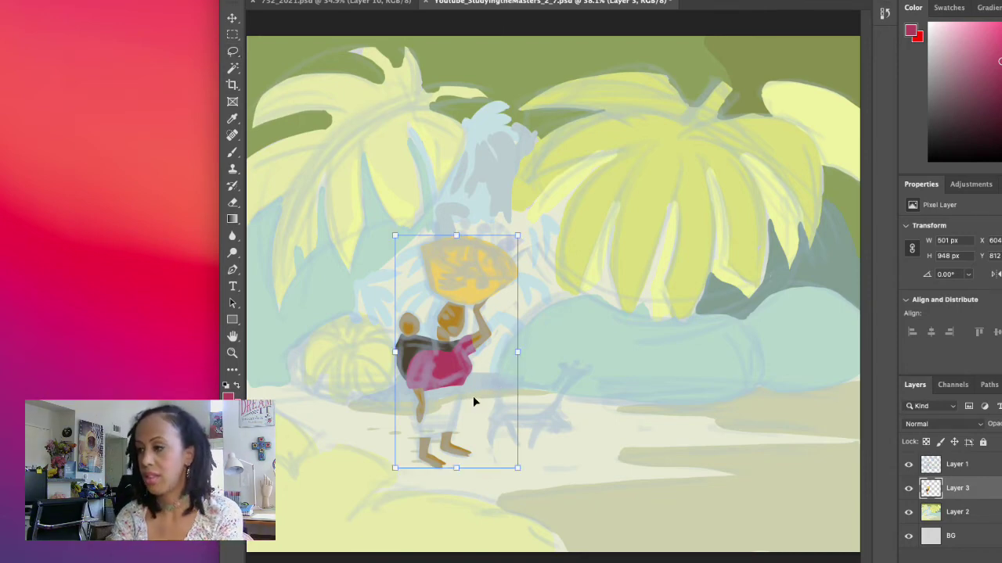
drag(519, 353, 511, 352)
key(super+z)
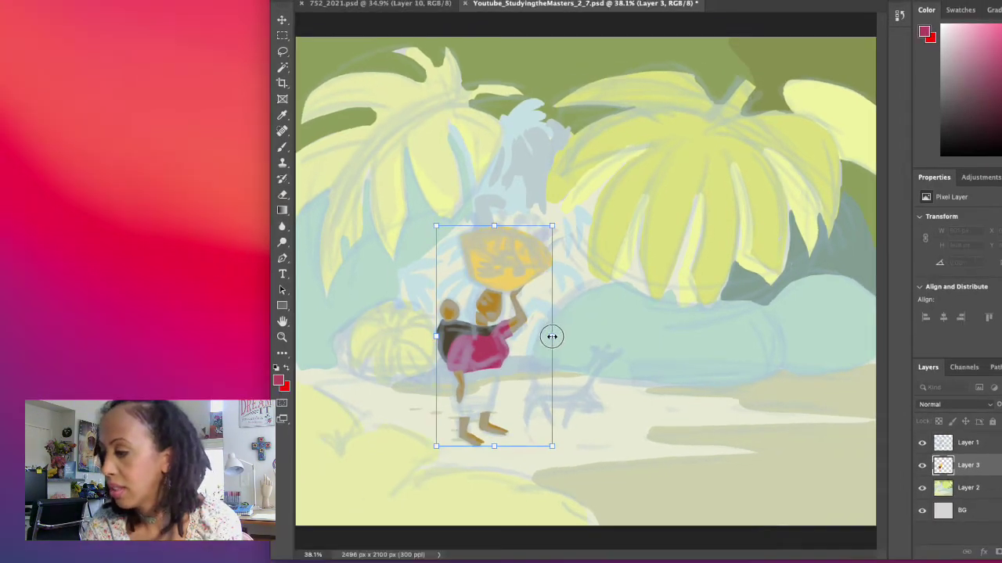
drag(517, 352, 513, 353)
drag(513, 353, 509, 351)
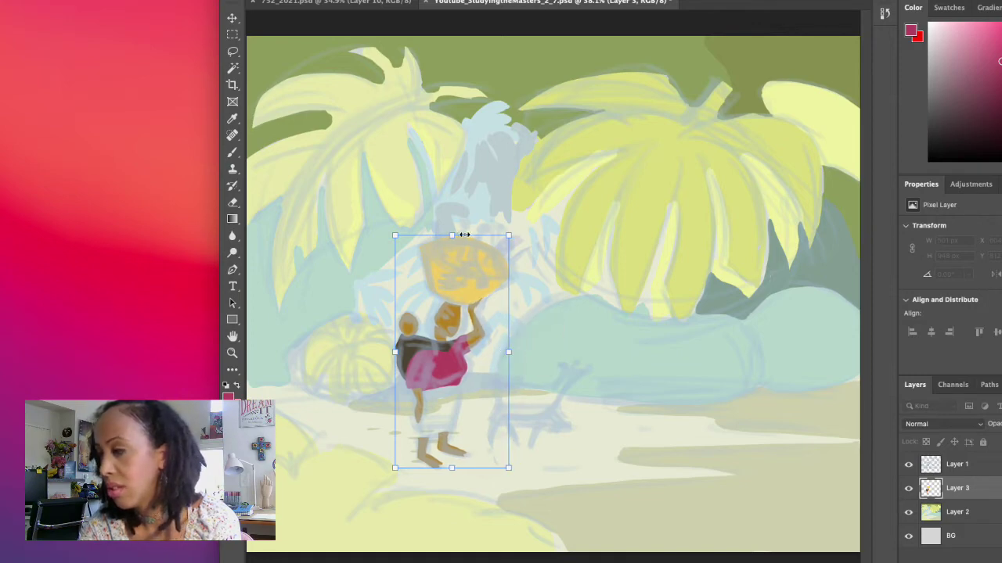
drag(452, 236, 452, 220)
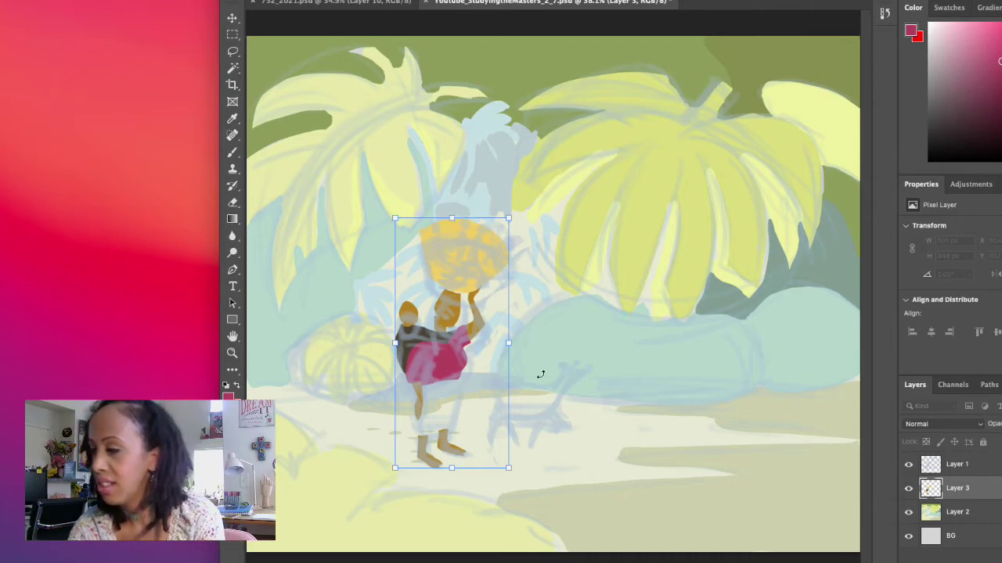
drag(452, 217, 452, 235)
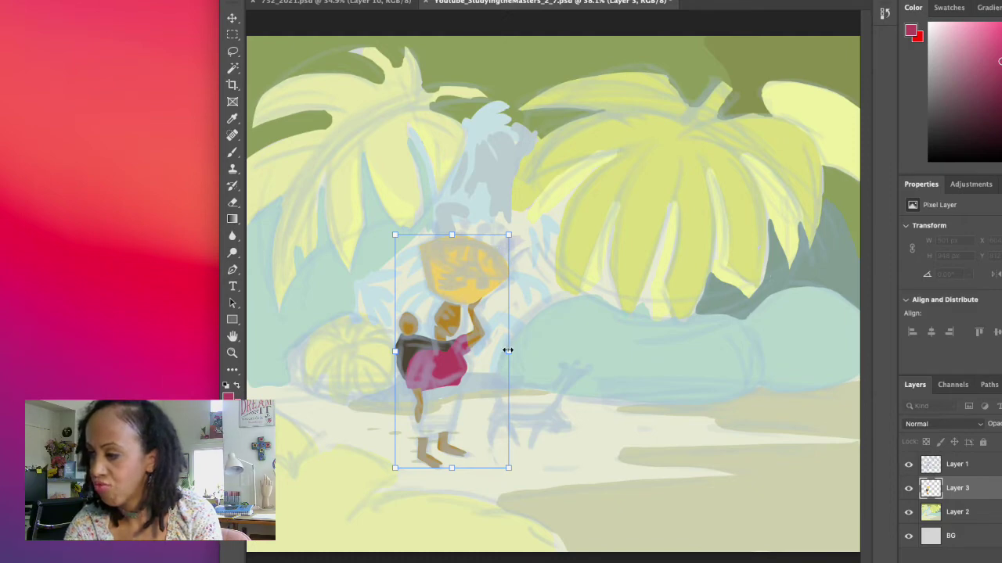
drag(508, 350, 507, 347)
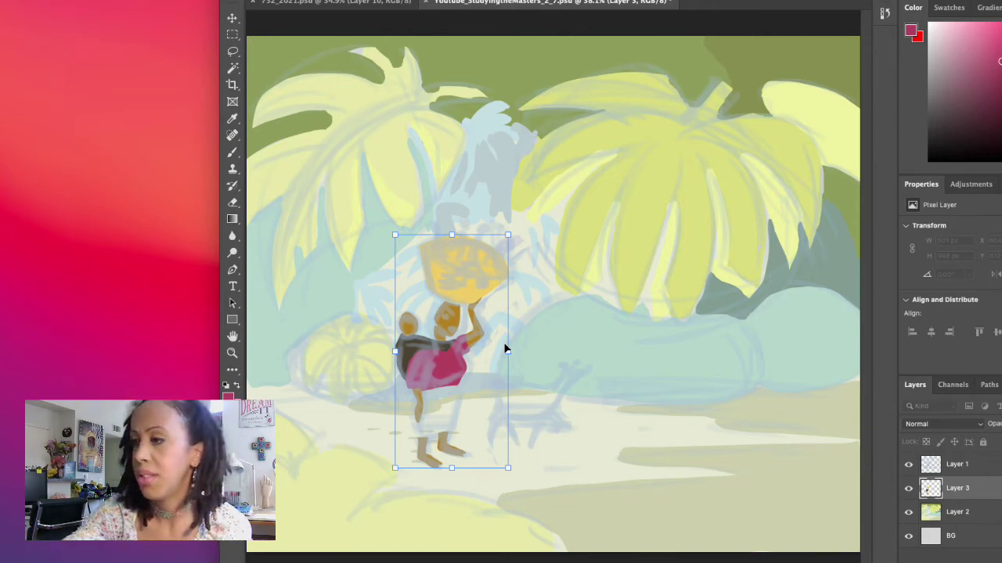
key(Return)
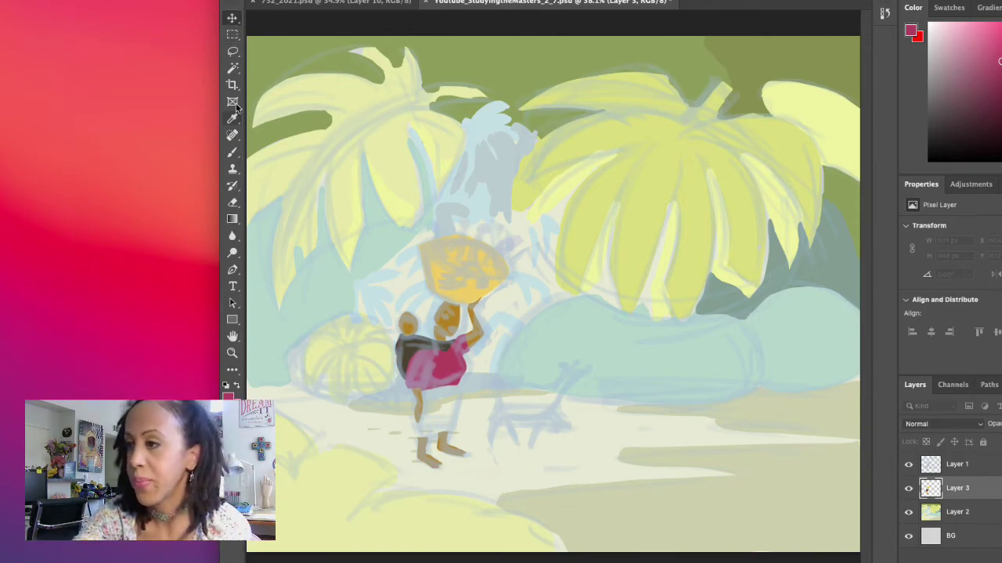
Lasso the woman's legs below the magenta wrap and fill them with white
click(232, 50)
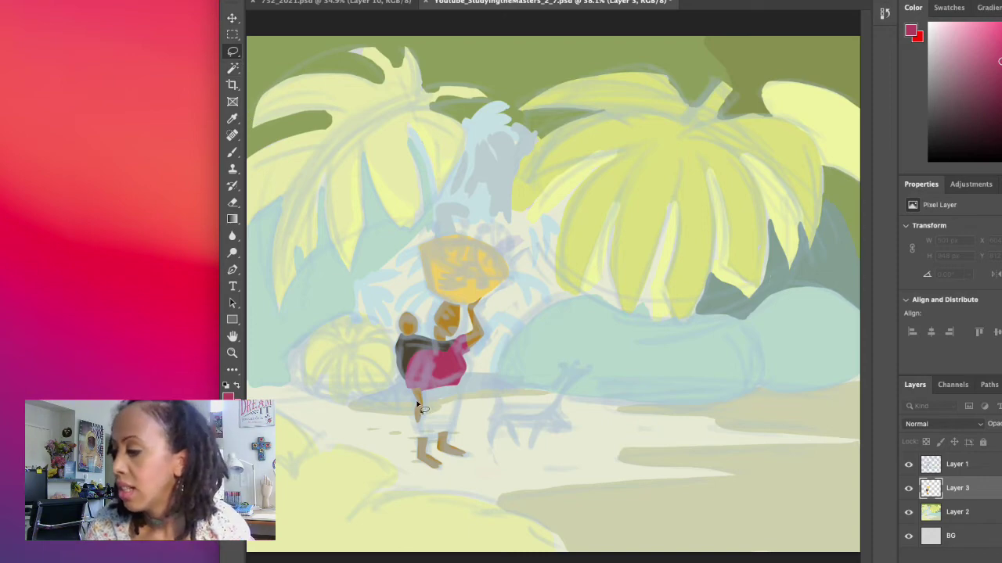
mouse_move(415, 403)
mouse_down()
mouse_move(414, 390)
mouse_move(414, 437)
mouse_move(451, 432)
mouse_move(458, 388)
mouse_move(416, 384)
mouse_move(416, 419)
mouse_move(423, 386)
mouse_up()
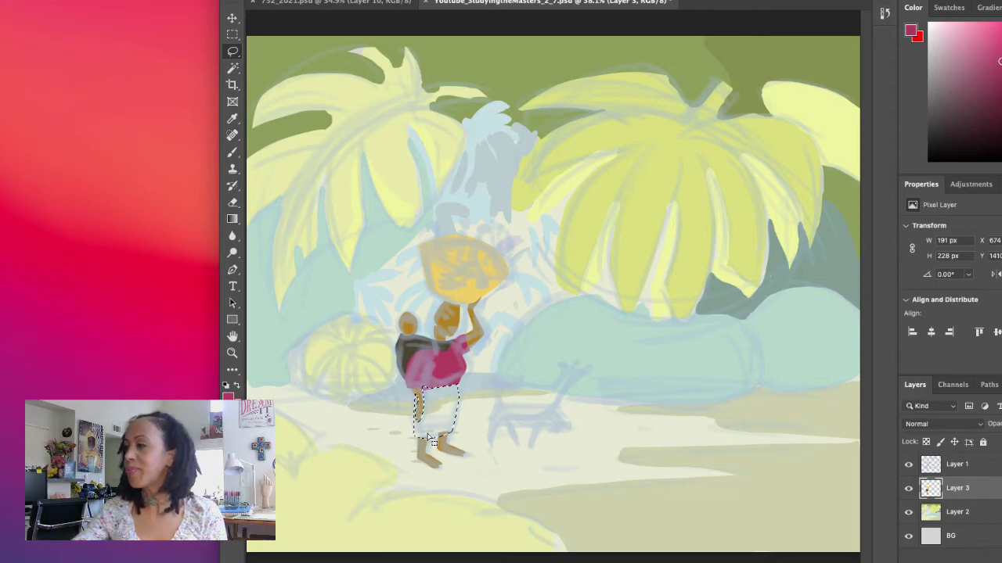
key(x)
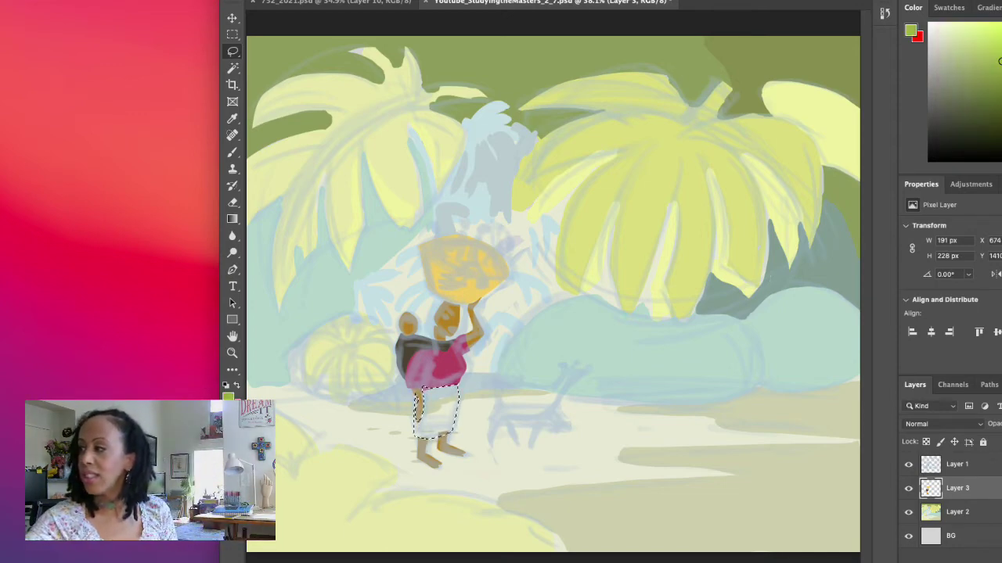
click(937, 25)
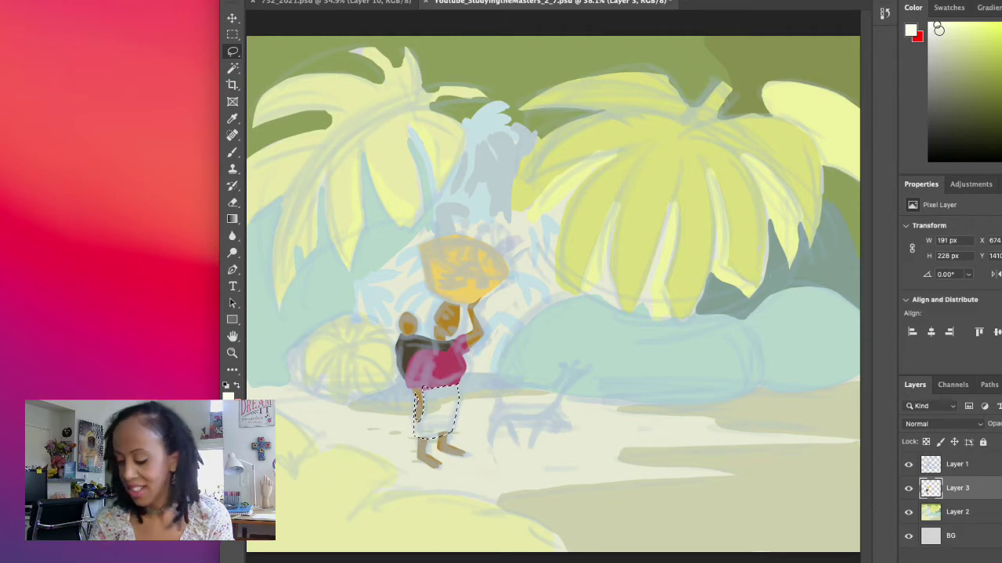
key(alt+BackSpace)
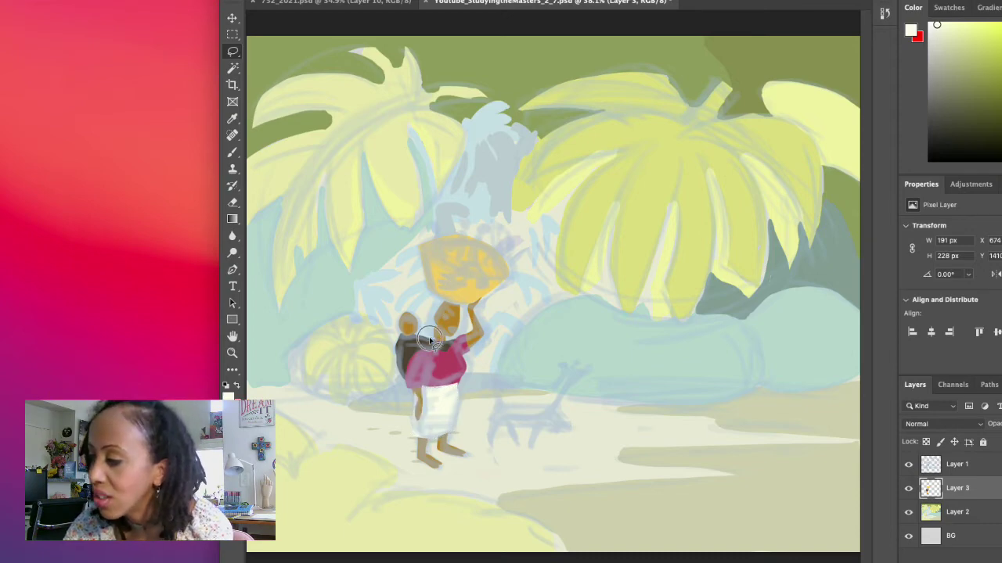
Fill the hair area beneath the basket with black
drag(431, 339, 437, 328)
click(465, 200)
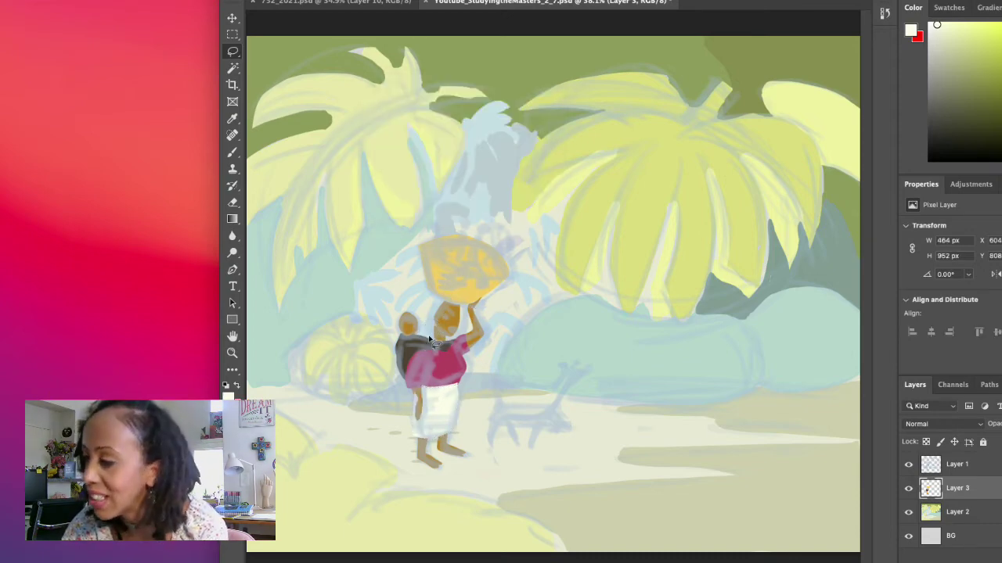
mouse_move(435, 317)
mouse_down()
mouse_move(447, 303)
mouse_move(438, 297)
mouse_move(421, 329)
mouse_move(427, 341)
mouse_move(436, 326)
mouse_move(430, 331)
mouse_move(426, 320)
mouse_move(451, 299)
mouse_move(438, 291)
mouse_move(427, 309)
mouse_up()
click(226, 386)
key(alt+BackSpace)
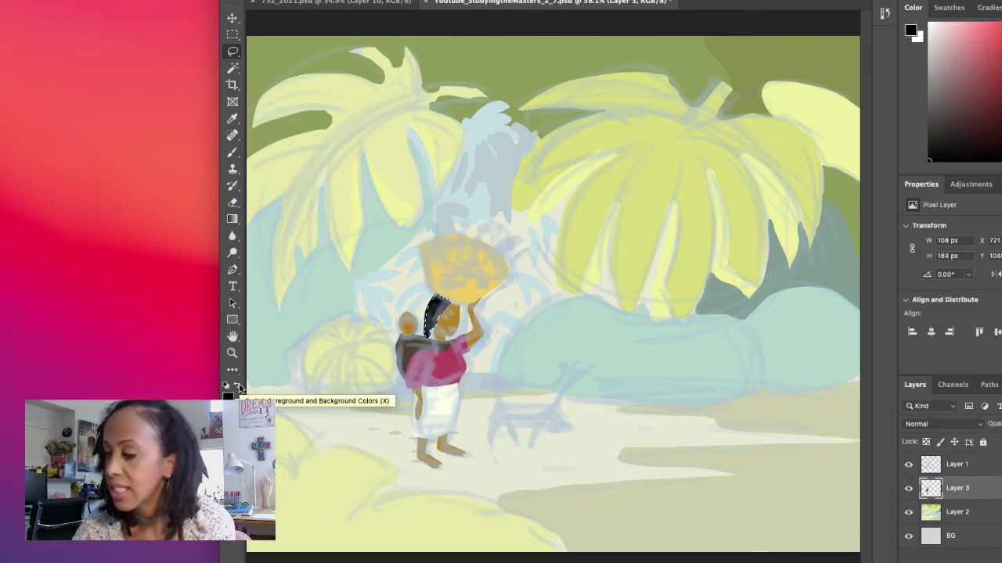
click(458, 320)
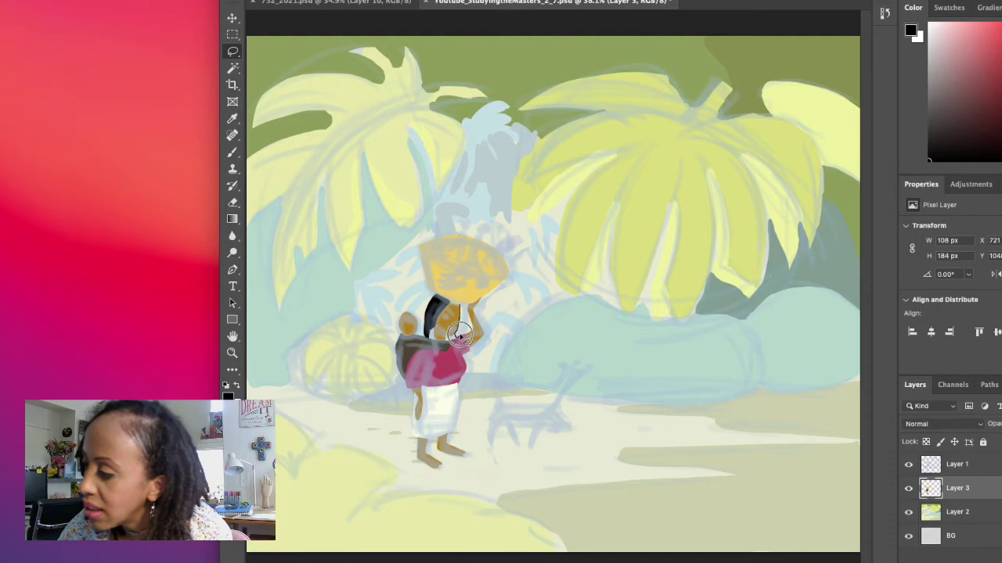
Outline the face area beside the black hair
drag(460, 329, 461, 298)
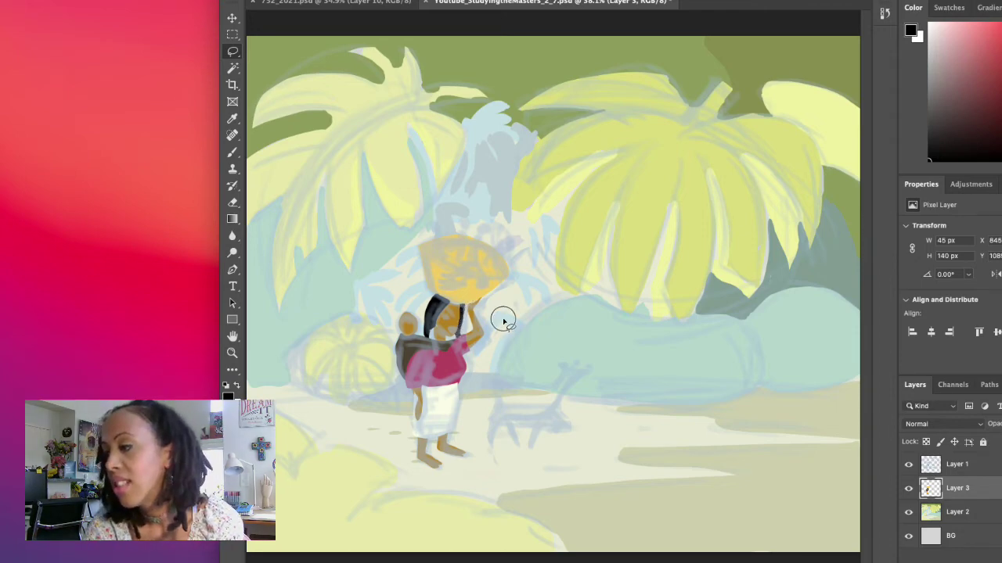
key(ctrl+d)
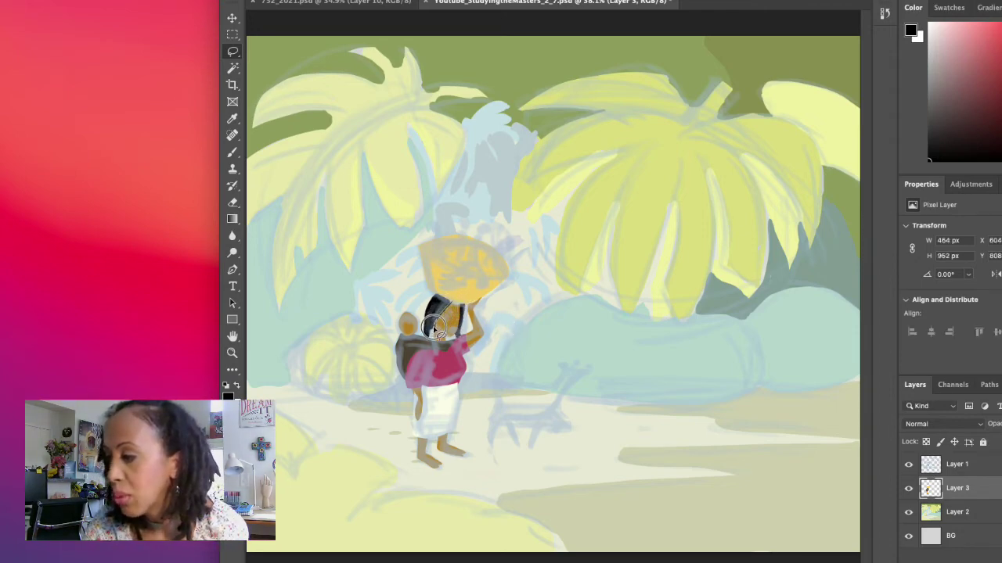
mouse_move(434, 328)
mouse_down()
mouse_move(435, 341)
mouse_move(455, 302)
mouse_move(461, 317)
mouse_up()
Fill the face beside the hair with a golden brown sampled from the painting
click(228, 396)
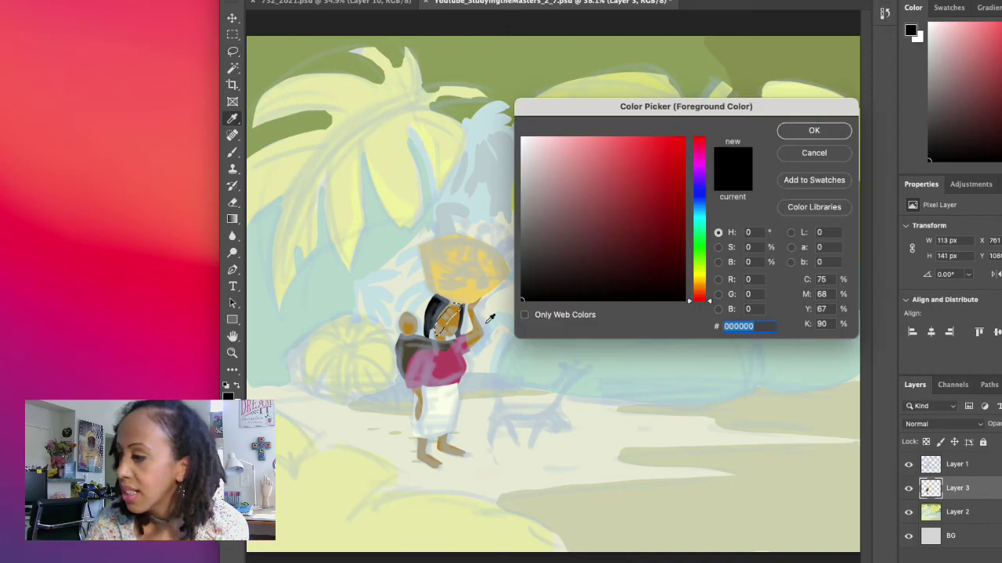
click(454, 317)
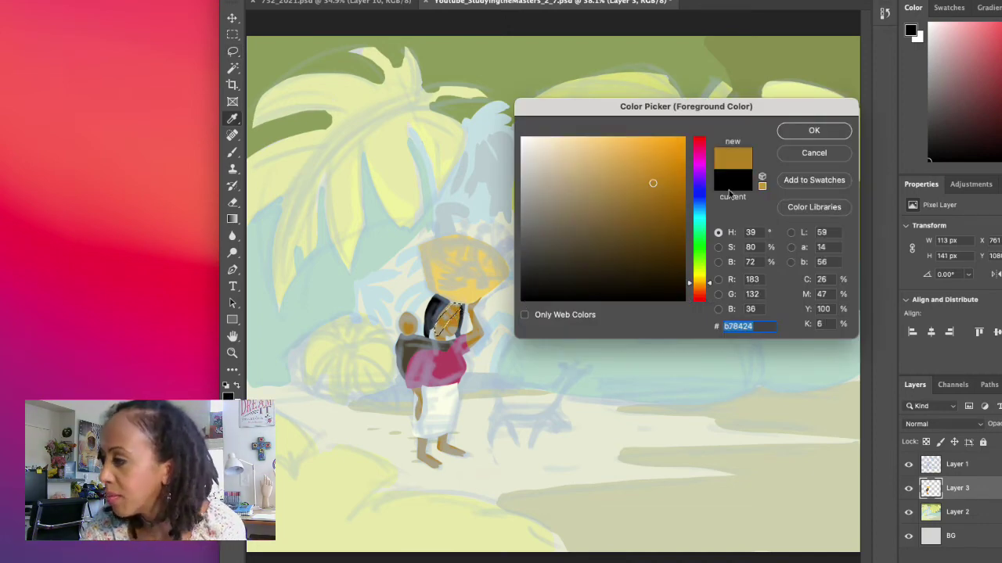
click(812, 130)
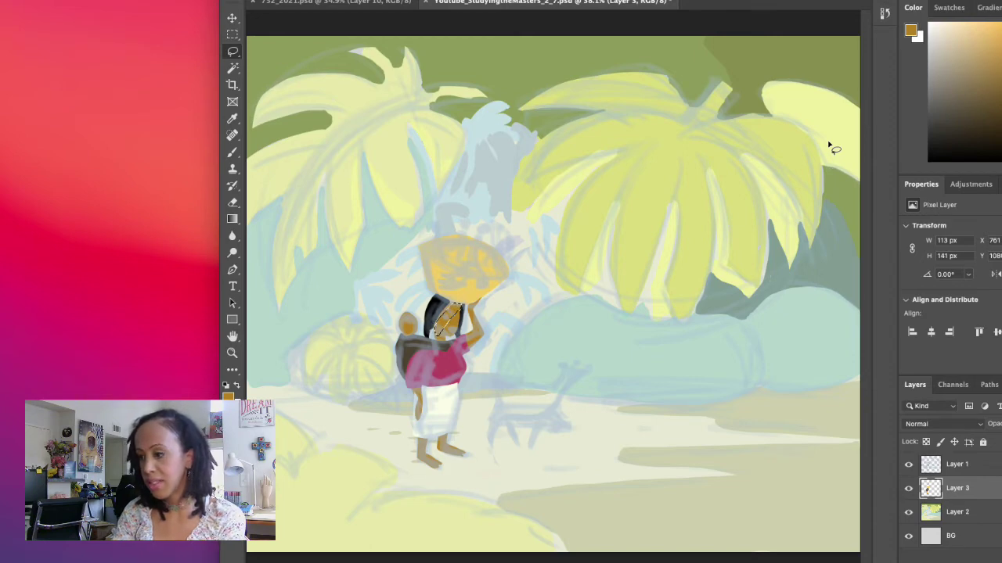
key(alt+BackSpace)
key(super+d)
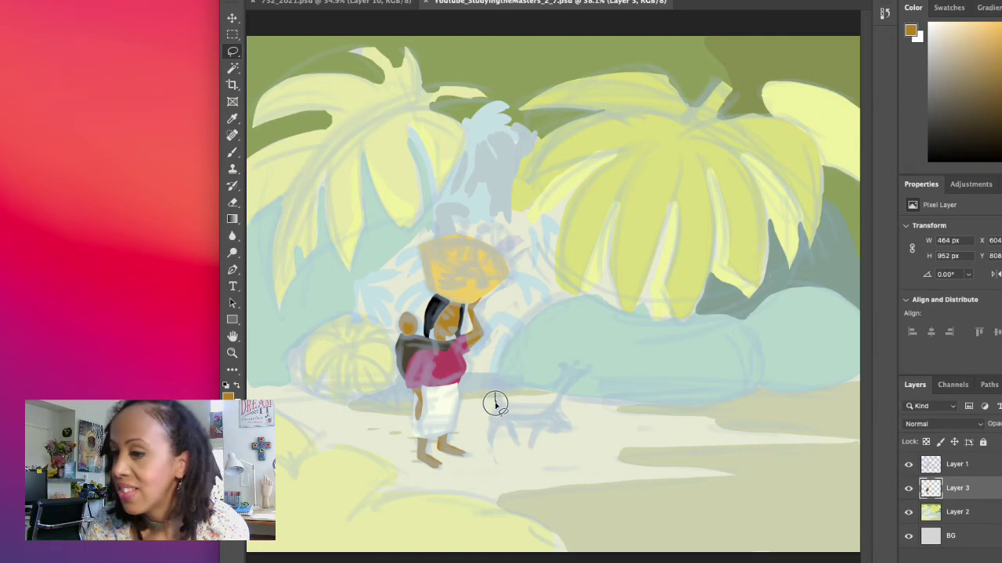
Draw the goat's legs and its back from neck to rump with thin dark strokes
mouse_move(495, 391)
mouse_down()
mouse_move(484, 460)
mouse_move(502, 431)
mouse_move(519, 456)
mouse_move(515, 431)
mouse_move(533, 427)
mouse_move(530, 455)
mouse_move(533, 429)
mouse_move(551, 435)
mouse_move(558, 454)
mouse_move(560, 409)
mouse_move(592, 367)
mouse_move(554, 370)
mouse_up()
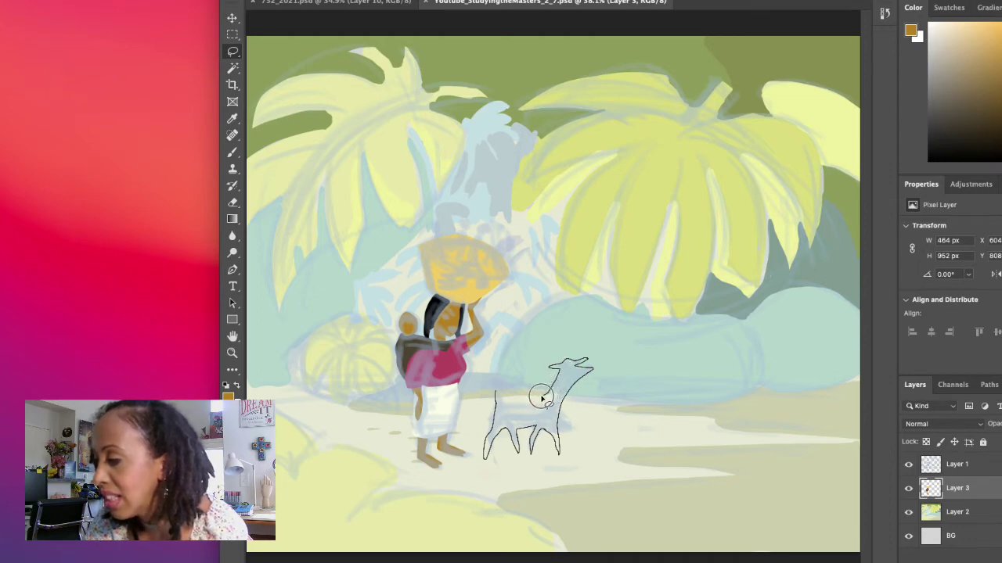
mouse_move(542, 399)
mouse_down()
mouse_move(503, 398)
mouse_move(493, 489)
mouse_up()
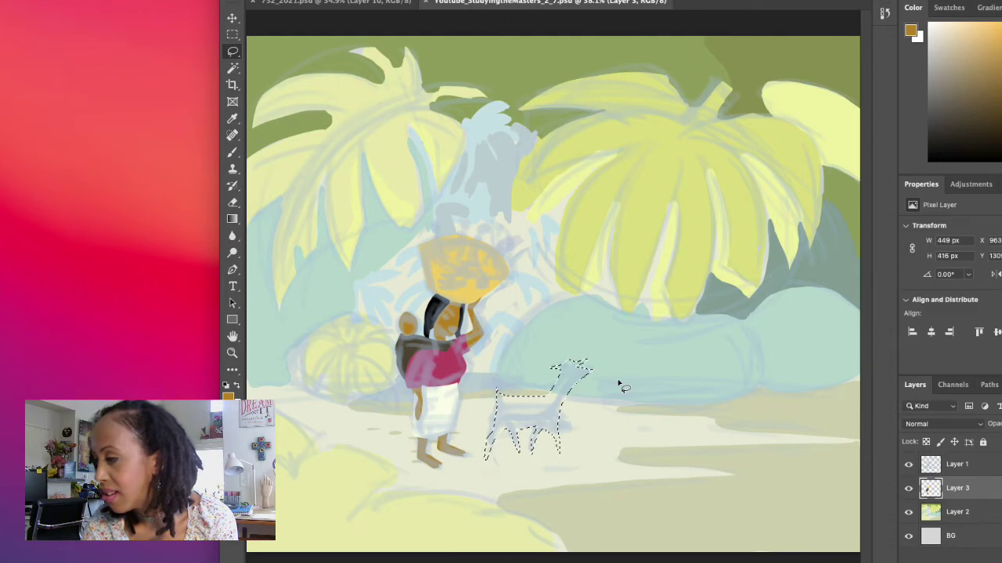
Lasso the goat's silhouette beside the woman, redrawing it once, and make white the foreground colour
drag(612, 365, 618, 372)
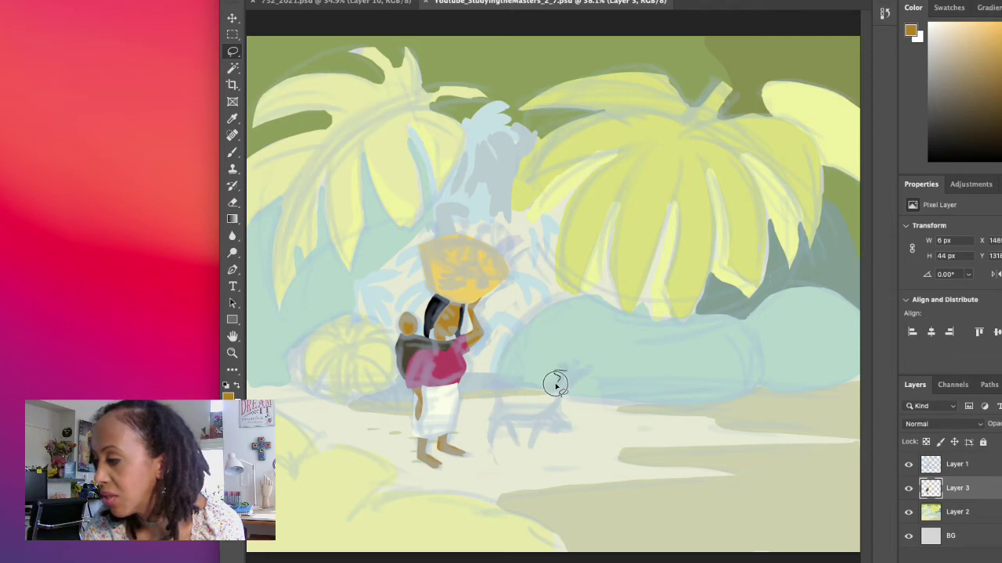
mouse_move(501, 387)
mouse_down()
mouse_move(488, 386)
mouse_move(494, 460)
mouse_move(493, 419)
mouse_move(501, 422)
mouse_up()
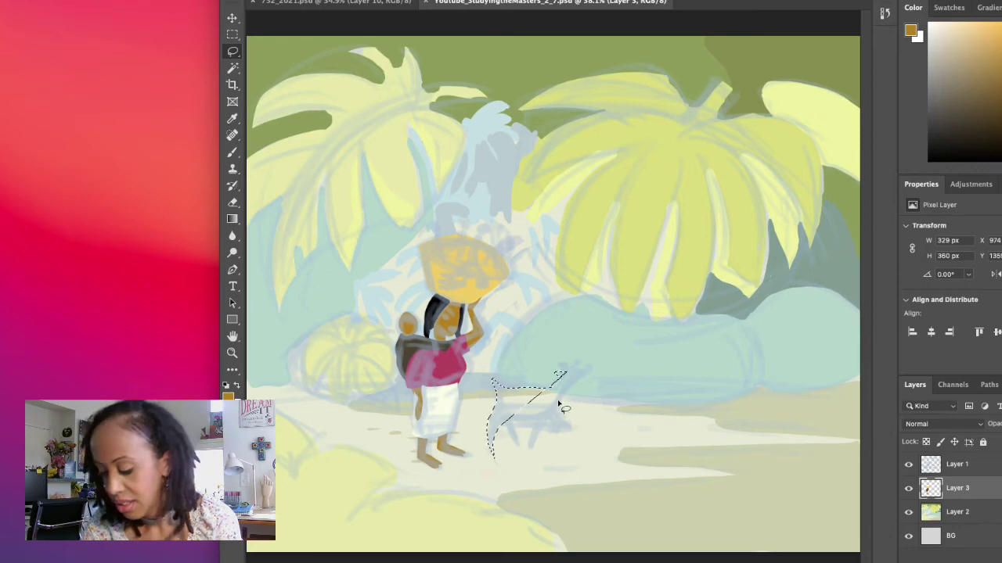
click(559, 405)
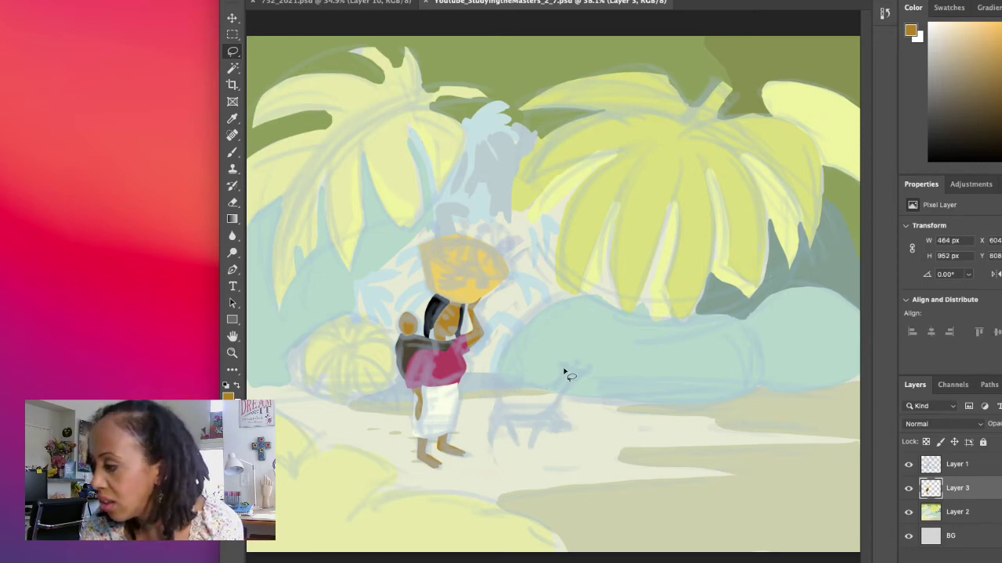
mouse_move(563, 372)
mouse_down()
mouse_move(556, 365)
mouse_move(544, 385)
mouse_move(489, 382)
mouse_move(496, 396)
mouse_move(481, 435)
mouse_move(485, 452)
mouse_move(489, 430)
mouse_move(504, 423)
mouse_move(514, 444)
mouse_move(515, 423)
mouse_move(531, 421)
mouse_move(529, 451)
mouse_move(543, 424)
mouse_move(557, 453)
mouse_up()
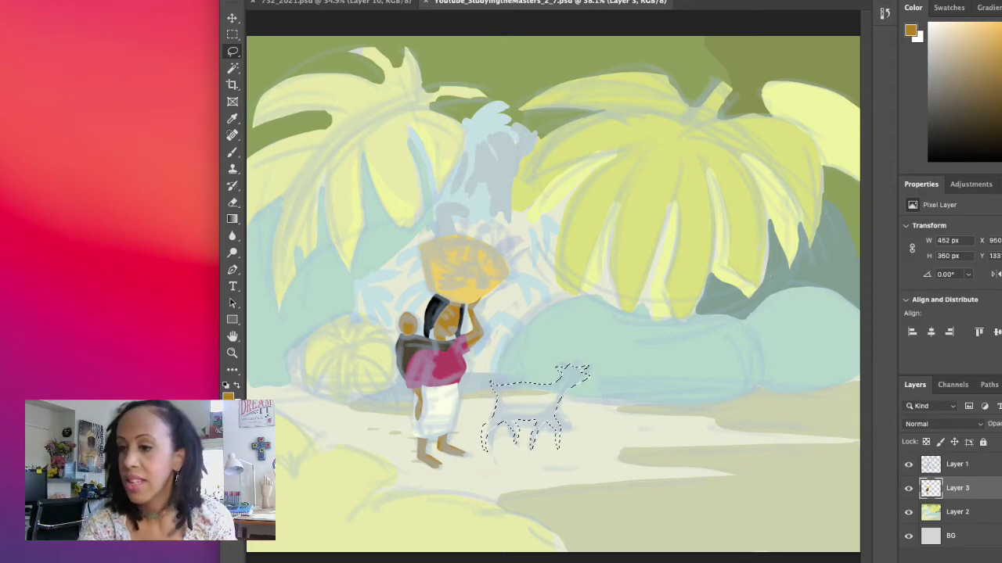
click(237, 385)
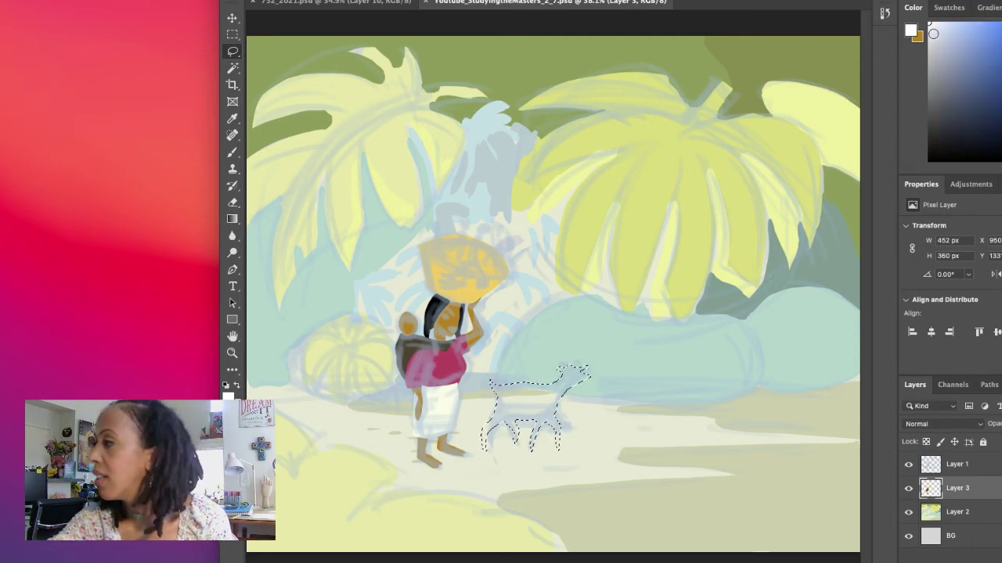
Fill the goat selection with a pale warm off-white, then reset colours to black and white
click(933, 32)
key(alt+BackSpace)
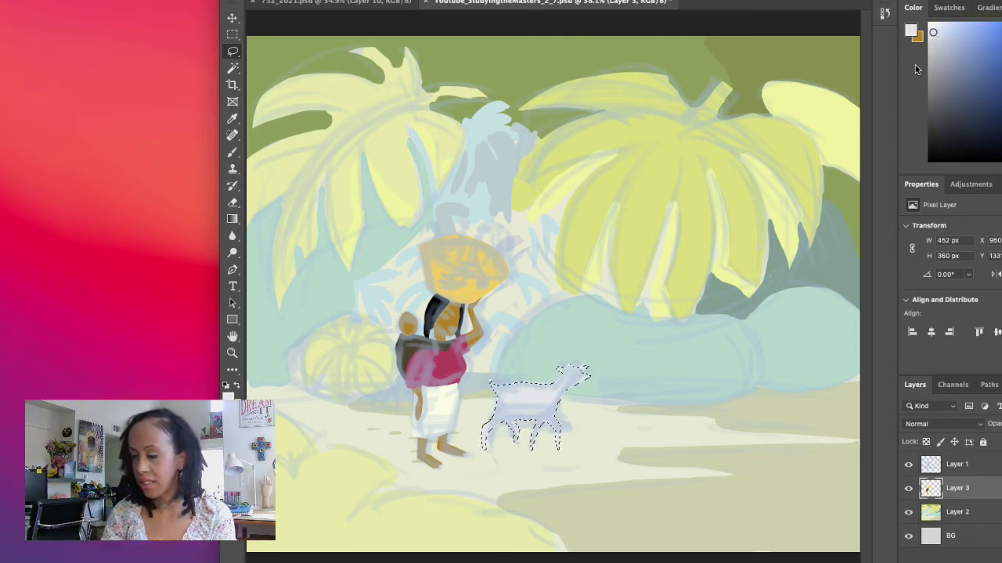
click(998, 63)
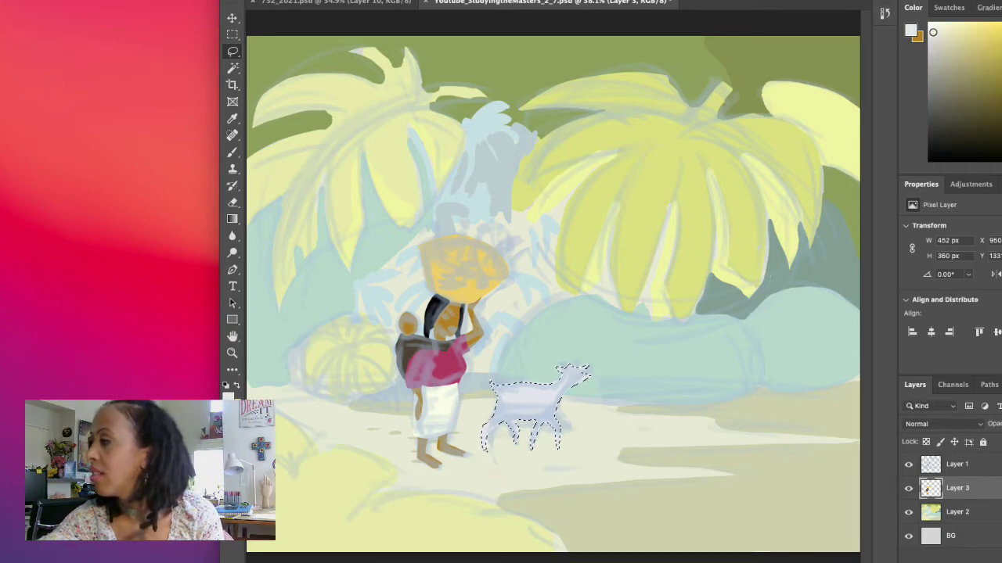
click(943, 36)
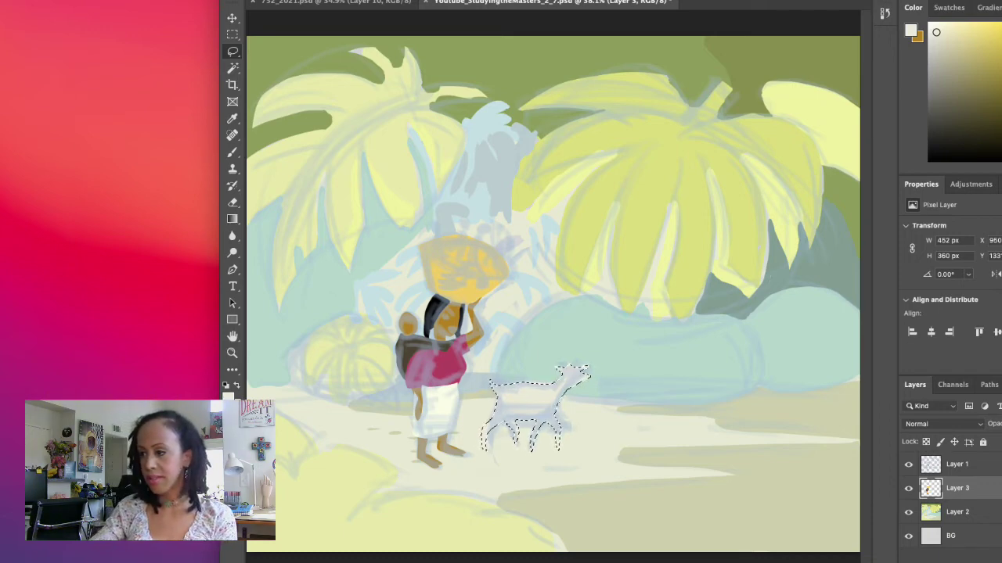
click(226, 386)
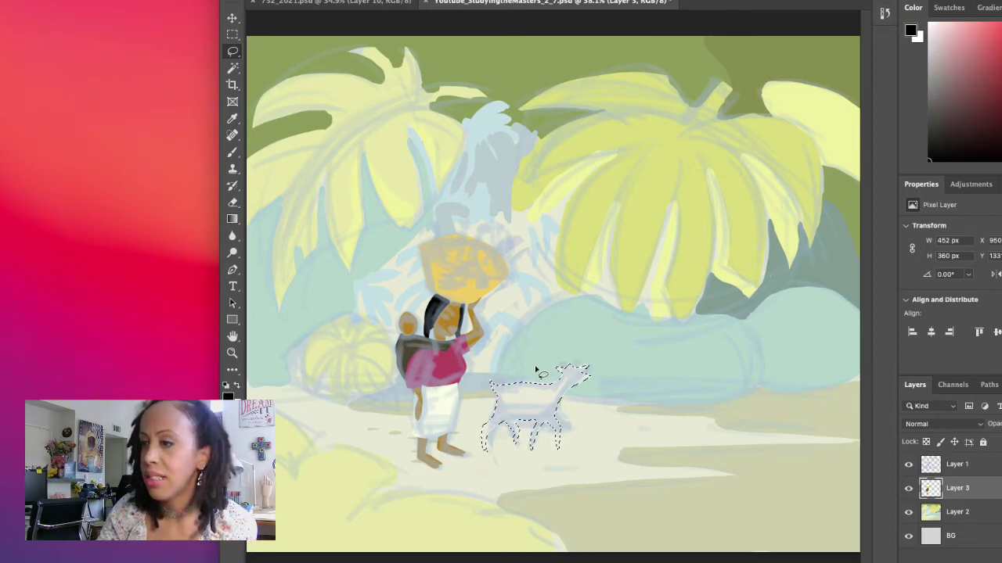
click(233, 152)
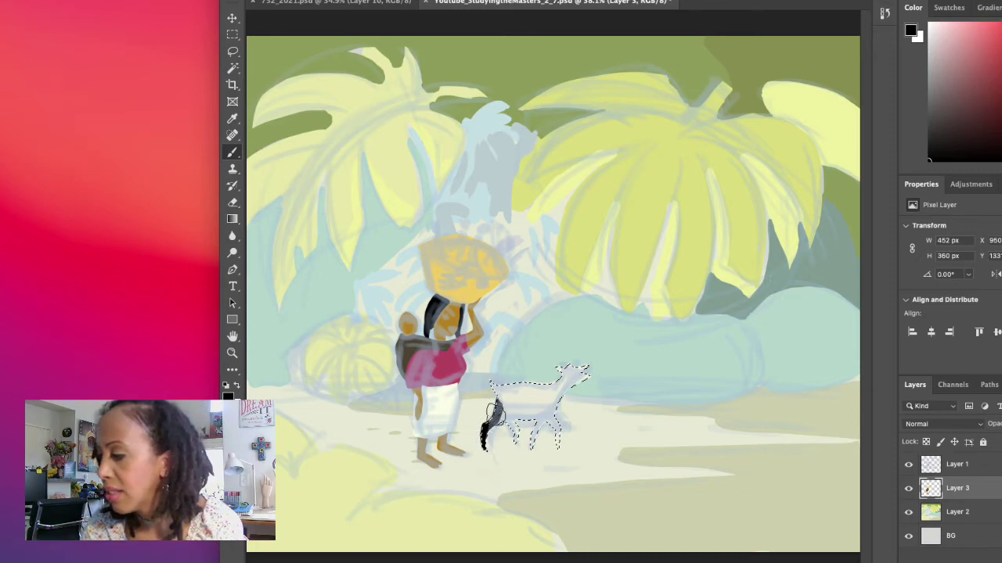
Brush black strokes into the goat selection and briefly hide the sketch lines to check
drag(495, 397, 485, 439)
mouse_move(541, 399)
mouse_down()
mouse_move(510, 412)
mouse_move(492, 392)
mouse_move(502, 401)
mouse_move(528, 390)
mouse_move(507, 400)
mouse_move(509, 422)
mouse_move(502, 408)
mouse_move(488, 429)
mouse_move(510, 427)
mouse_move(510, 439)
mouse_move(511, 419)
mouse_move(554, 373)
mouse_move(511, 426)
mouse_move(515, 401)
mouse_move(553, 368)
mouse_move(525, 400)
mouse_up()
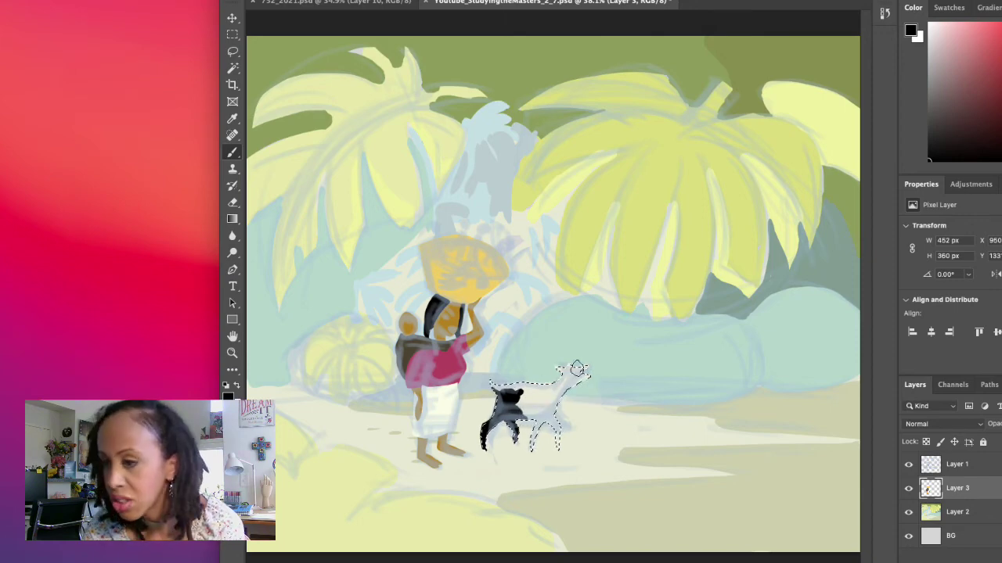
click(909, 465)
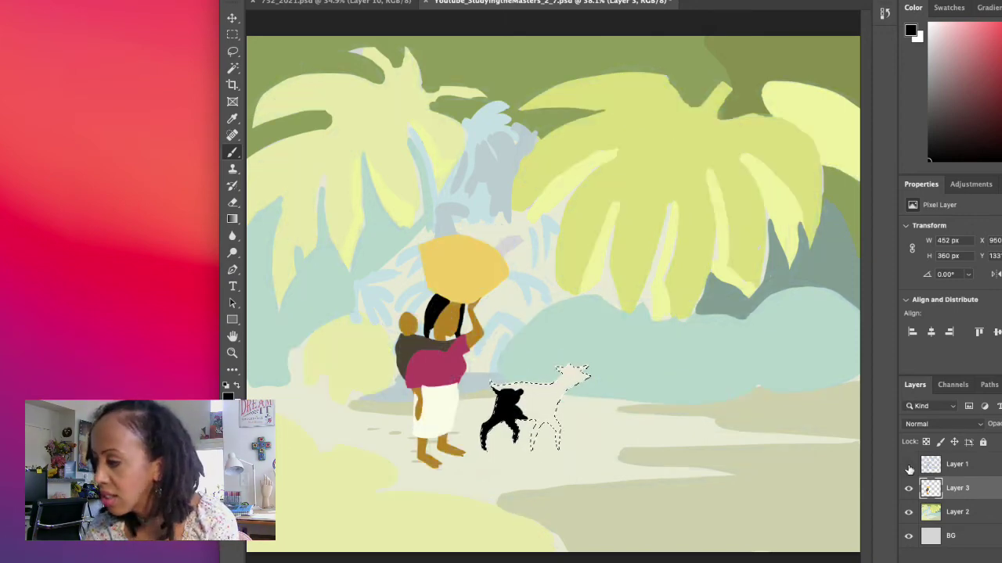
click(908, 465)
Paint the goat's body dark grey, add off-white patches and black spots, then deselect
click(930, 129)
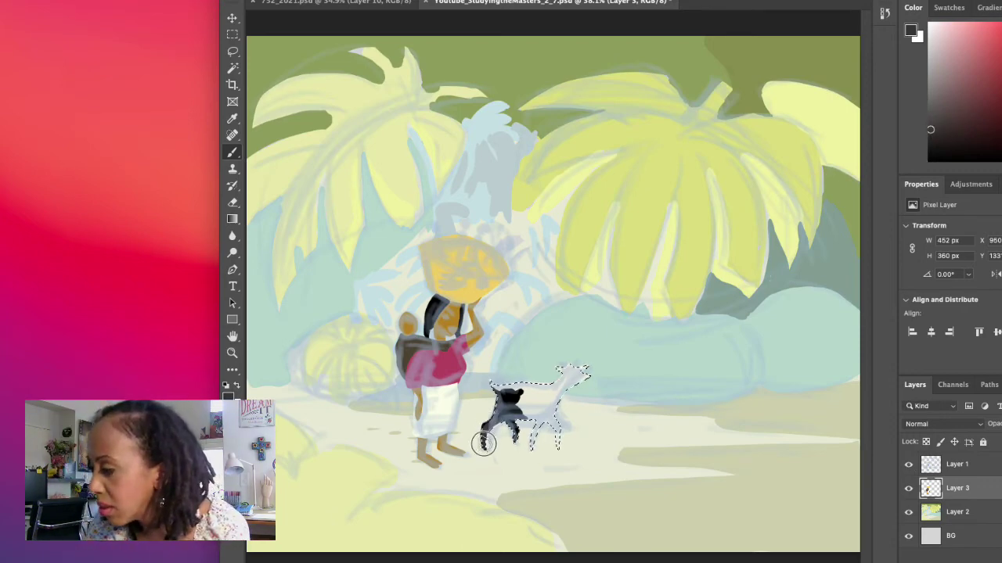
mouse_move(493, 423)
mouse_down()
mouse_move(498, 397)
mouse_move(519, 394)
mouse_move(507, 412)
mouse_move(510, 441)
mouse_move(514, 412)
mouse_move(546, 407)
mouse_move(527, 420)
mouse_move(561, 408)
mouse_move(540, 397)
mouse_move(551, 407)
mouse_move(531, 430)
mouse_move(540, 450)
mouse_move(564, 404)
mouse_up()
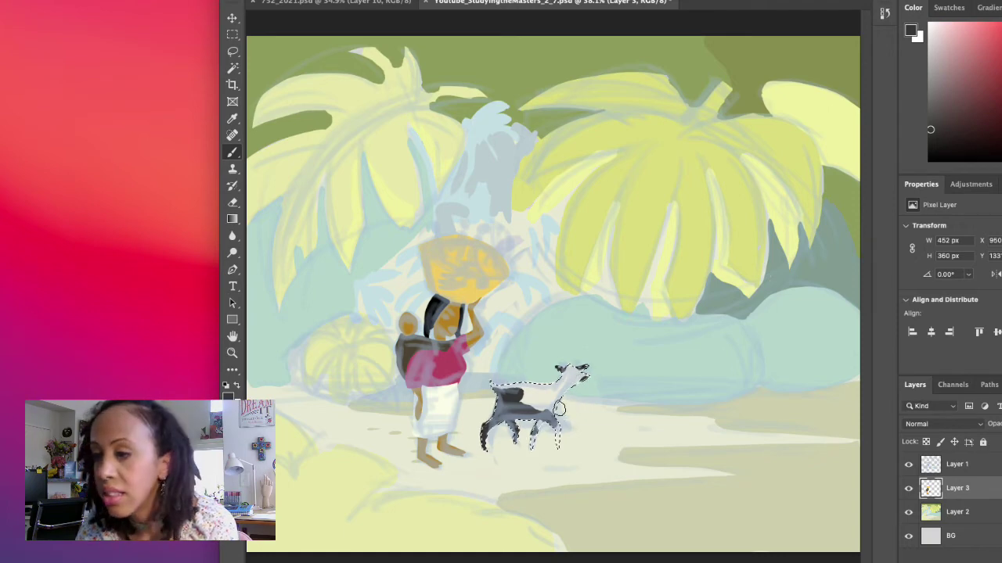
drag(581, 423, 582, 420)
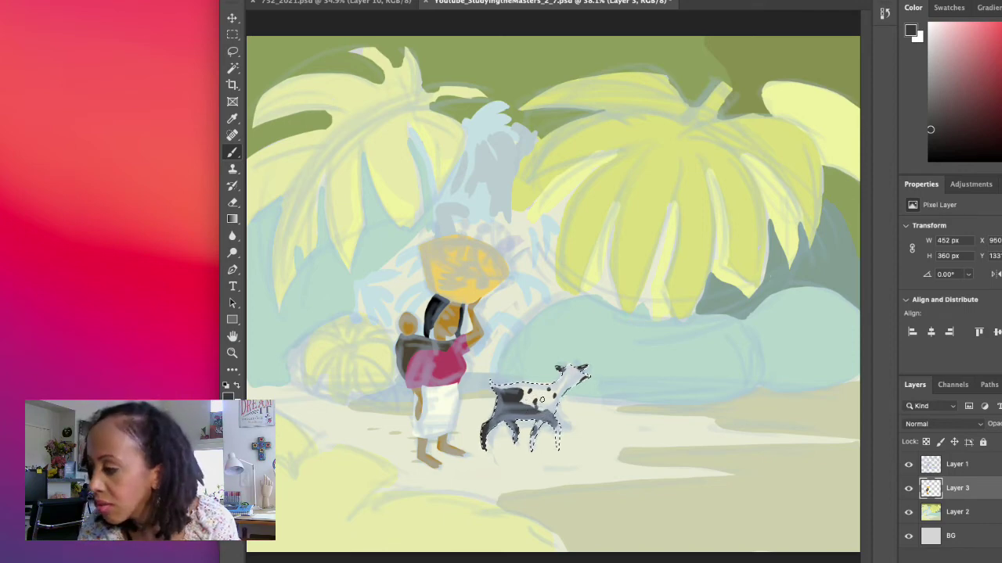
alt+click(572, 376)
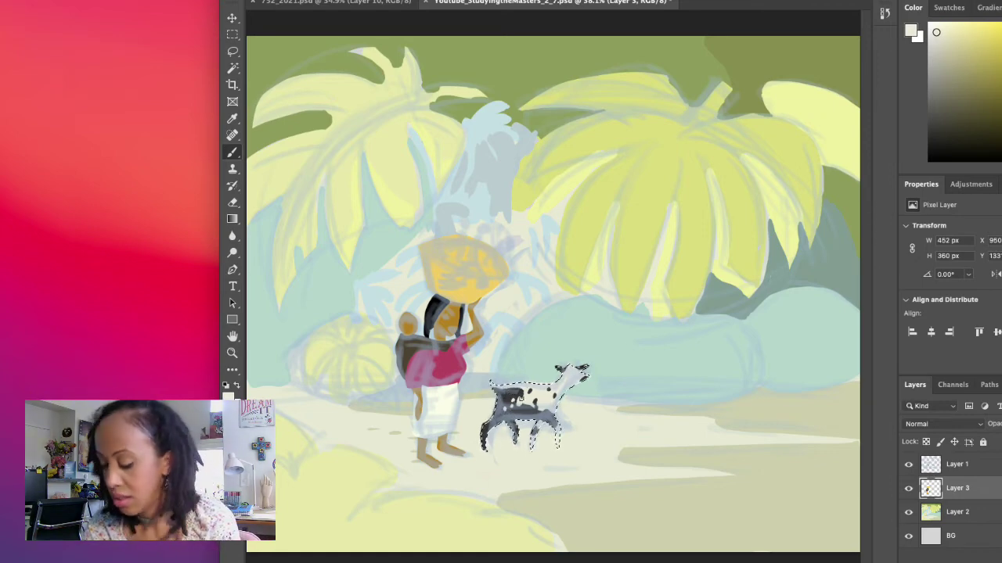
key(x)
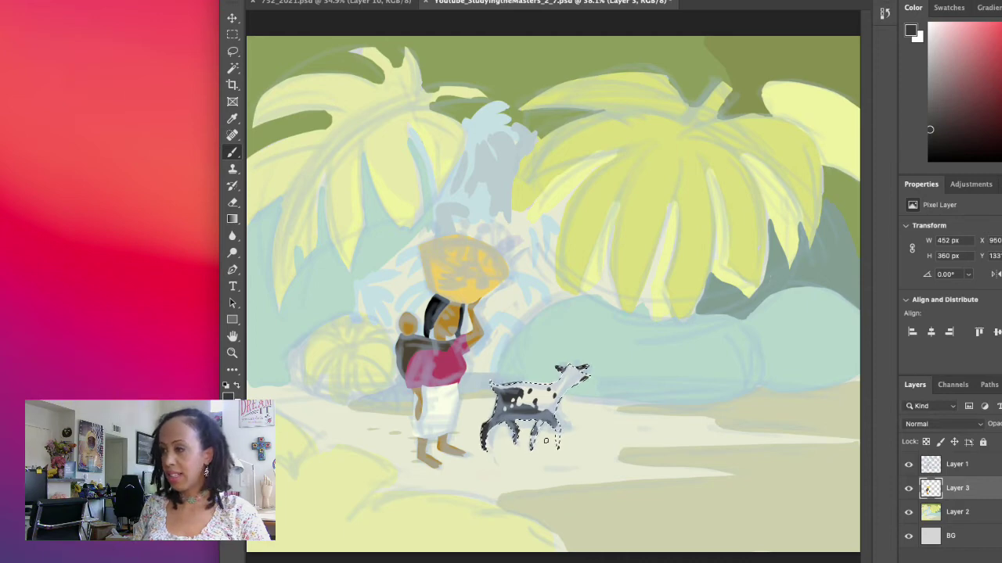
key(ctrl+d)
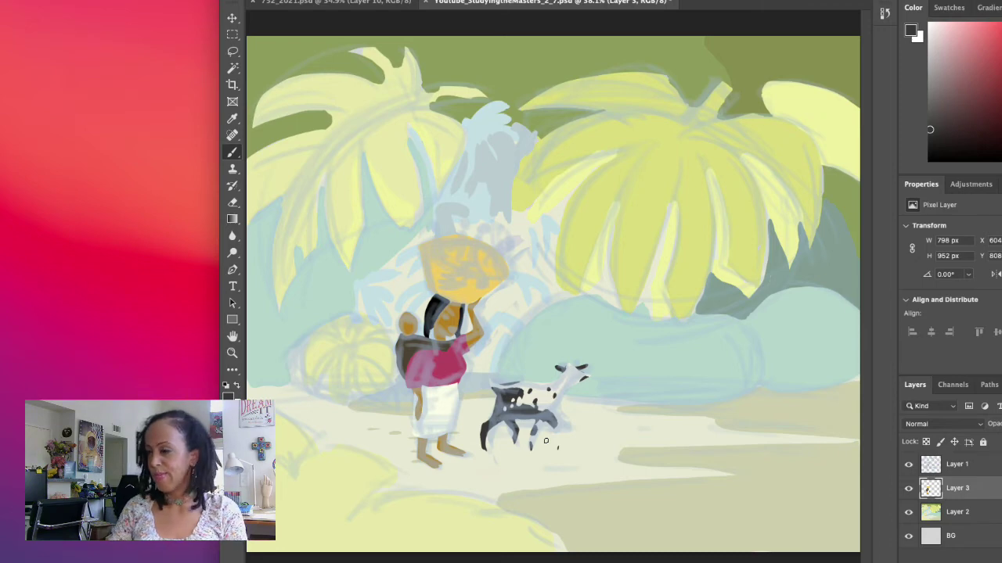
Select the sketch layer, Layer 1, and add a new empty Layer 4 above it
click(909, 465)
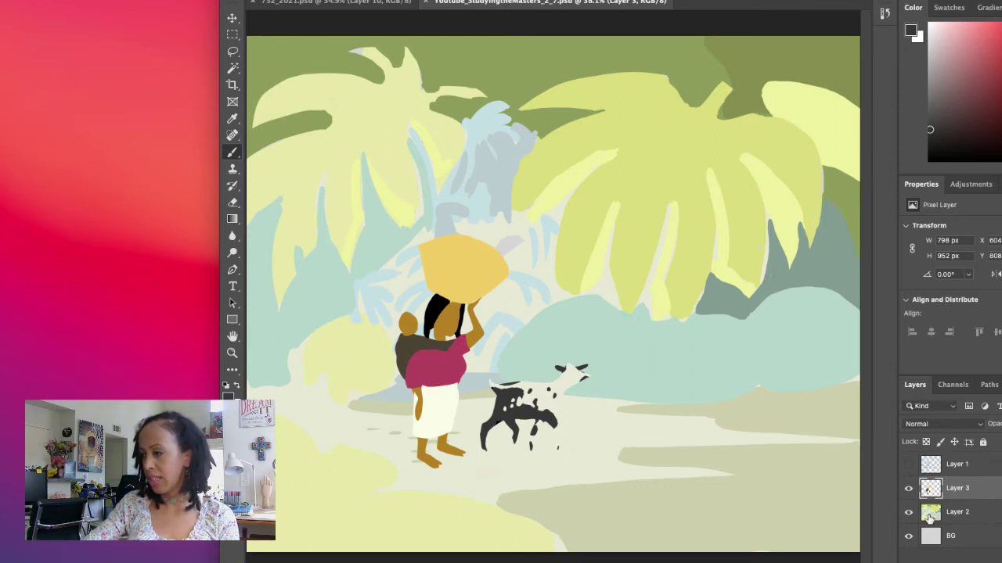
click(975, 521)
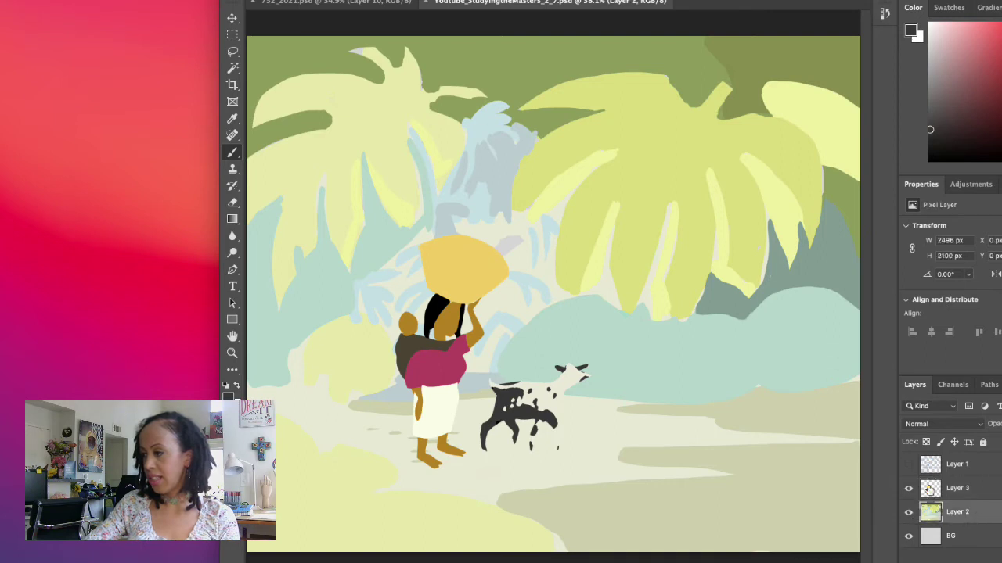
click(908, 466)
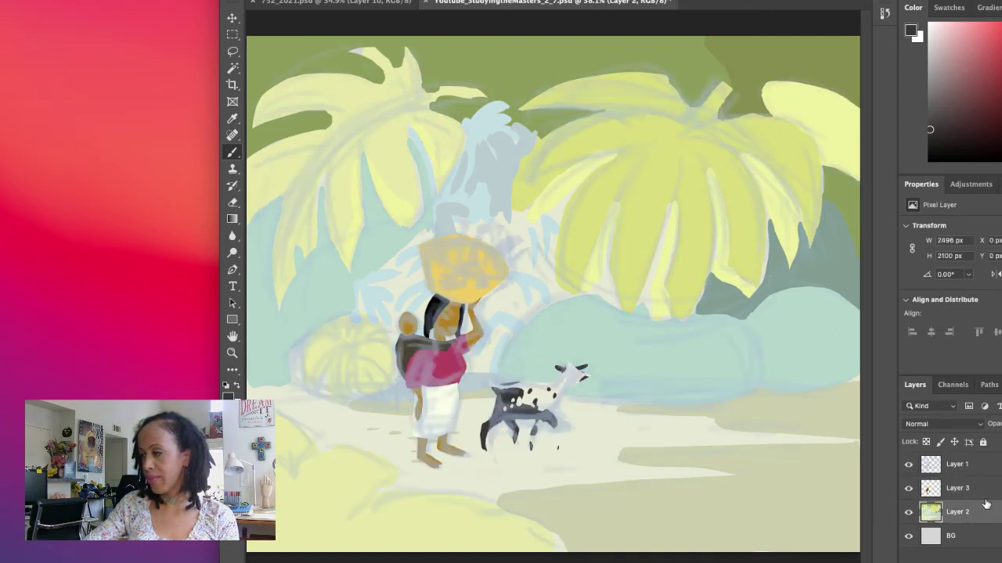
click(970, 464)
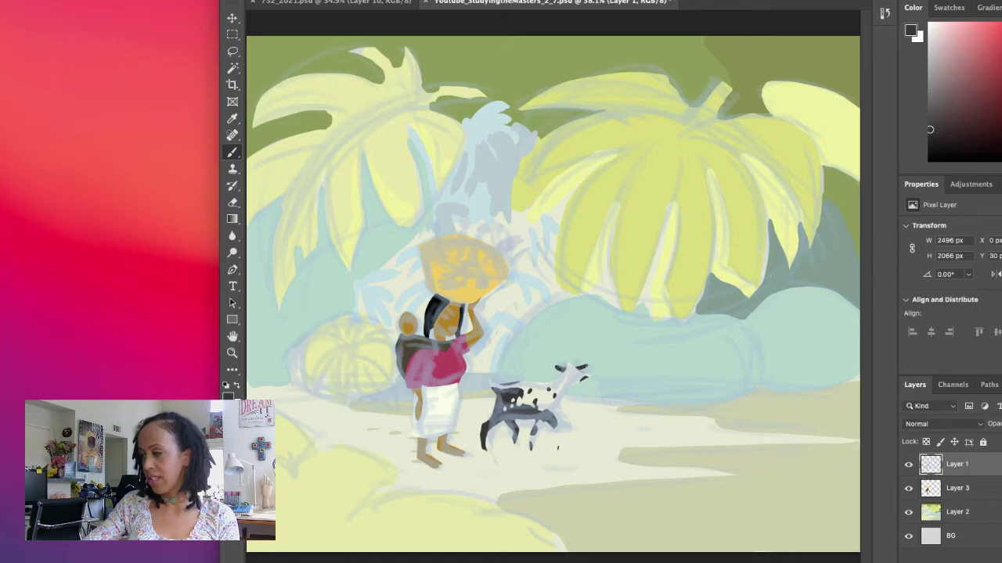
key(super+alt+shift+n)
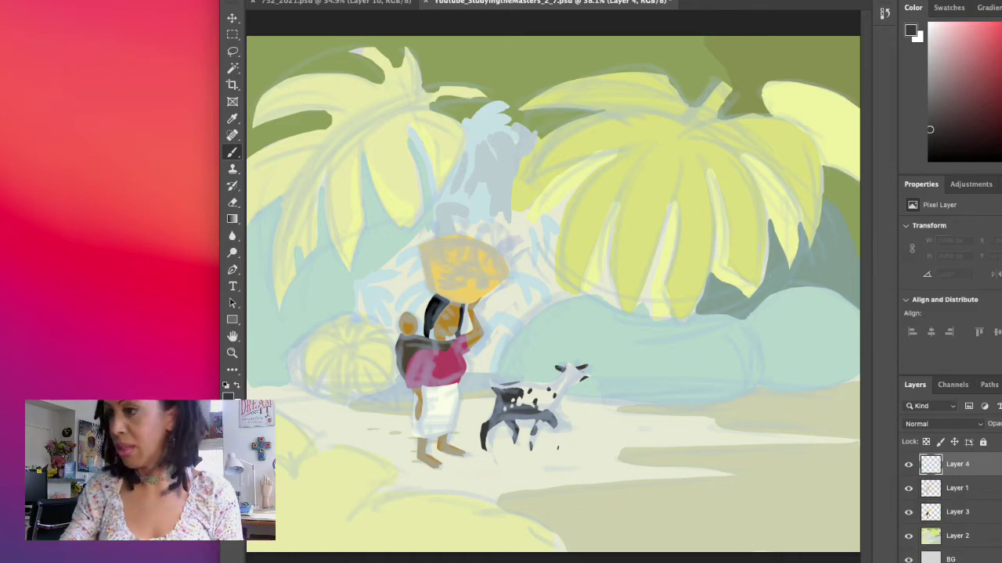
click(232, 52)
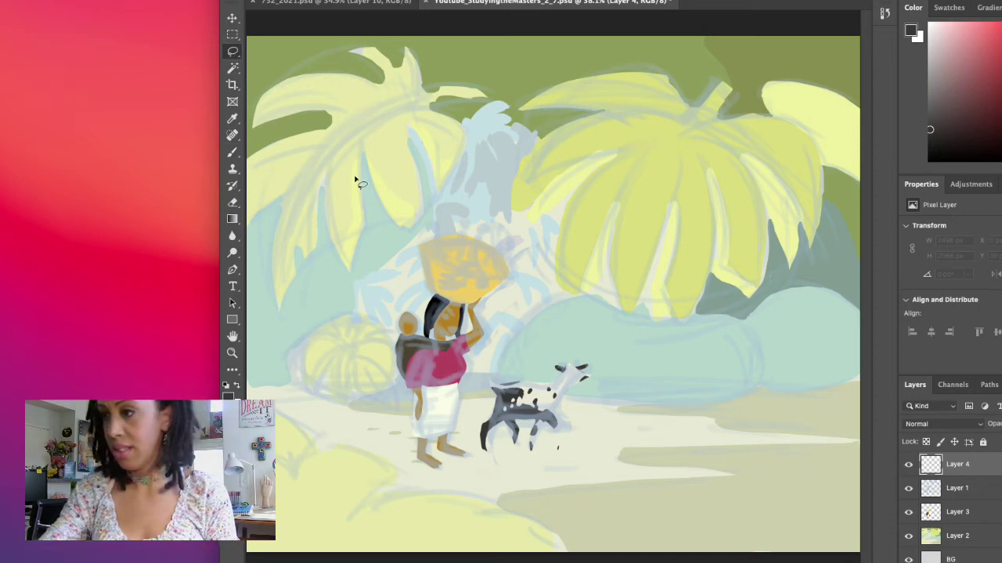
Sample the pale yellow-green from a leaf as foreground and darken it slightly
click(228, 392)
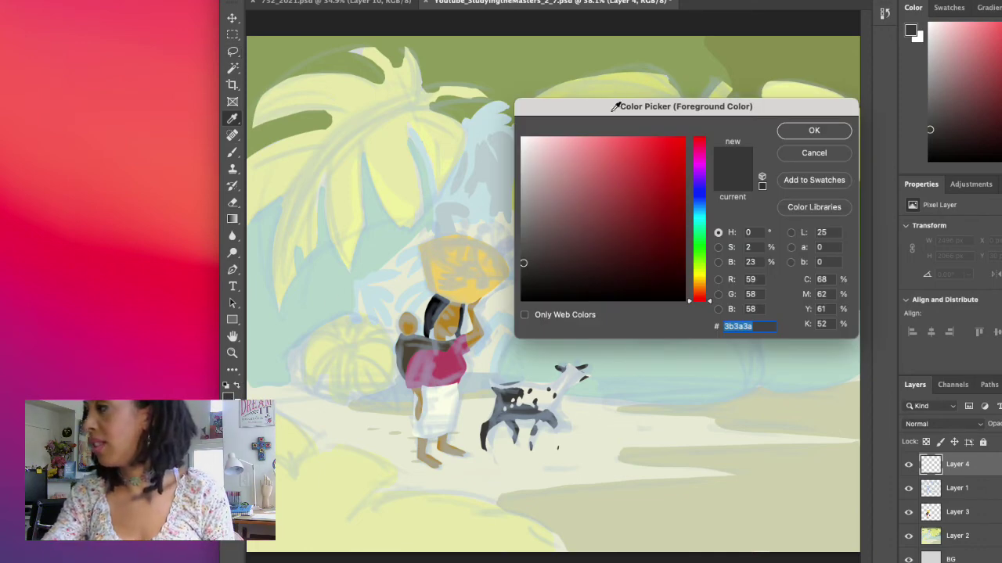
drag(600, 109, 610, 282)
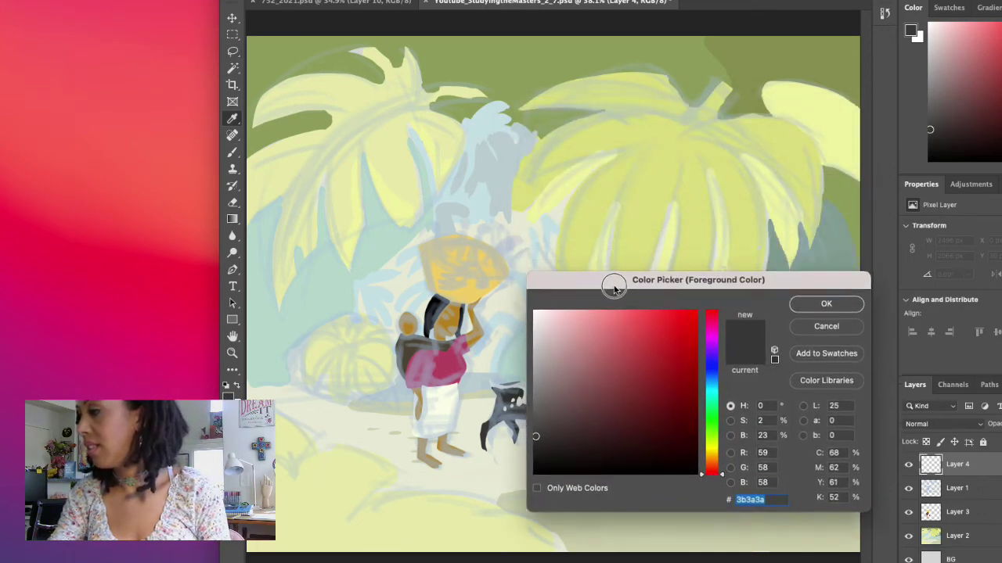
click(640, 191)
click(825, 300)
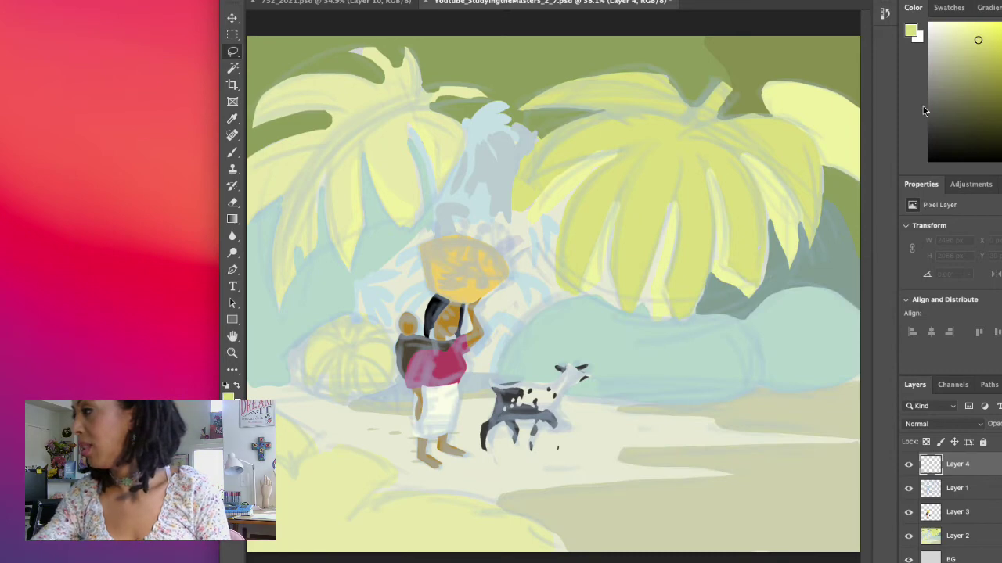
click(978, 52)
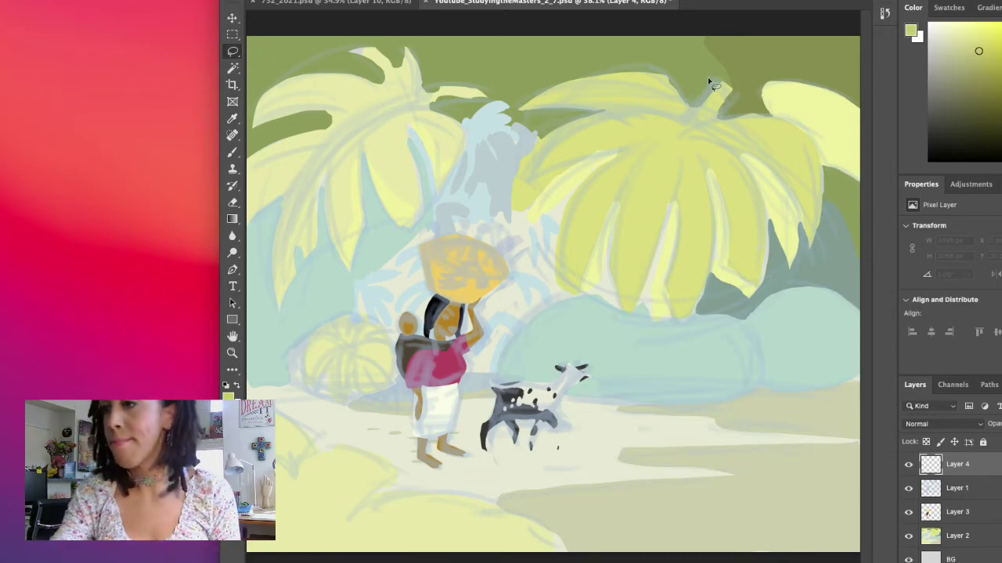
Lasso-select the upper leaf tip and two right-palm leaves for shading
mouse_move(686, 116)
mouse_down()
mouse_move(670, 77)
mouse_move(607, 77)
mouse_move(540, 97)
mouse_move(521, 112)
mouse_move(612, 93)
mouse_move(675, 102)
mouse_up()
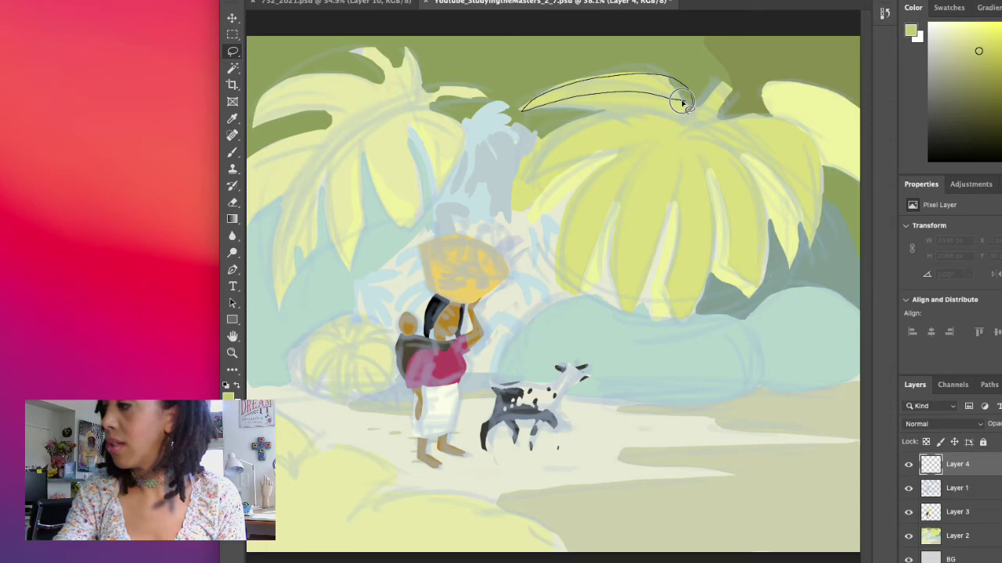
drag(680, 107, 688, 103)
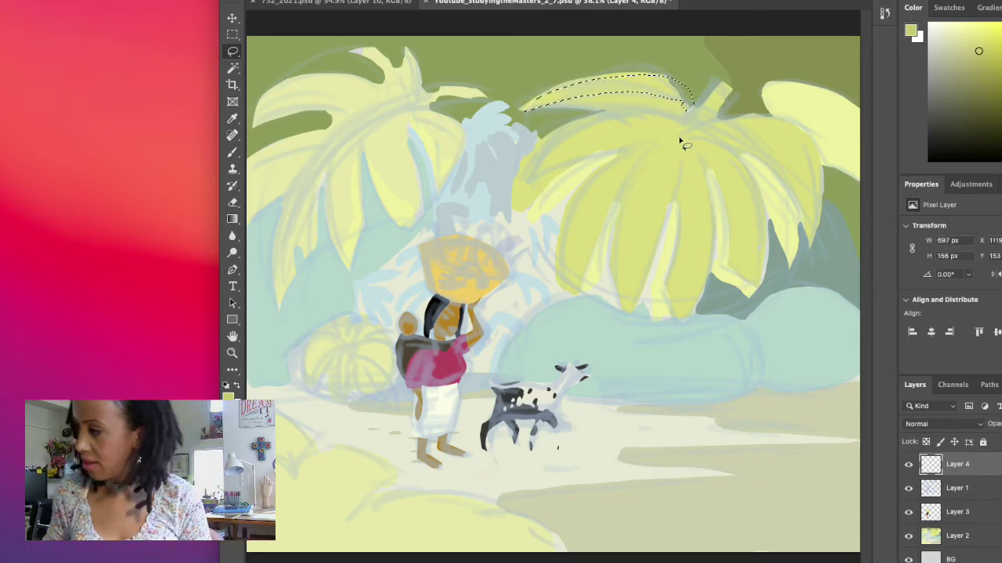
key(ctrl+d)
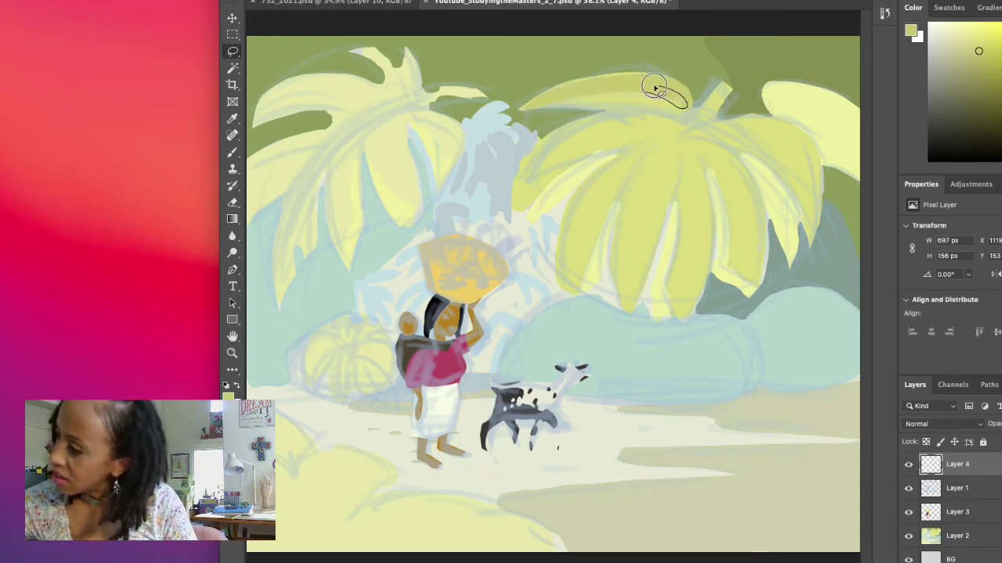
drag(655, 87, 638, 87)
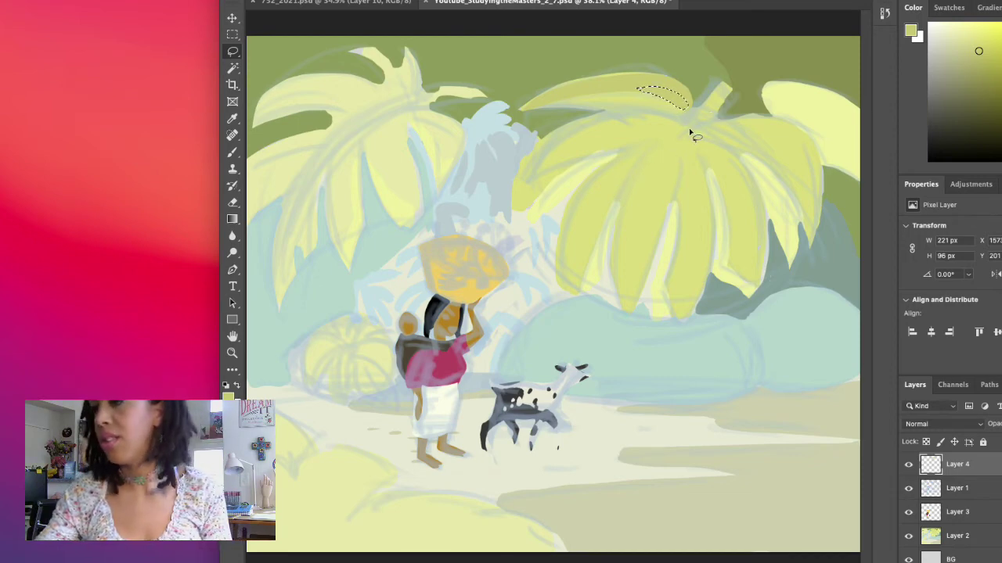
mouse_move(729, 92)
mouse_down()
mouse_move(709, 123)
mouse_move(728, 139)
mouse_up()
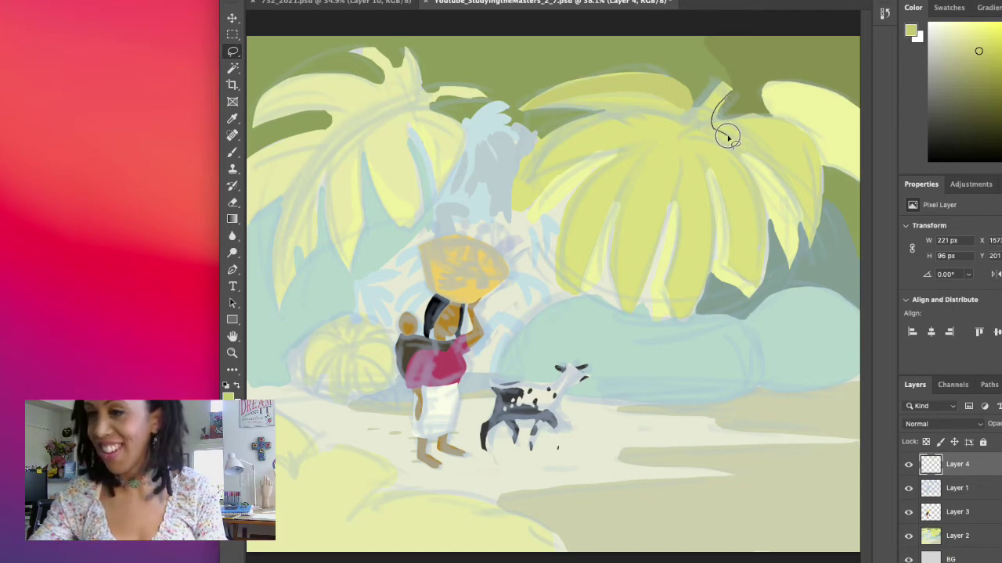
mouse_move(727, 138)
mouse_down()
mouse_move(706, 132)
mouse_move(758, 202)
mouse_move(763, 267)
mouse_move(775, 162)
mouse_move(730, 102)
mouse_move(704, 138)
mouse_up()
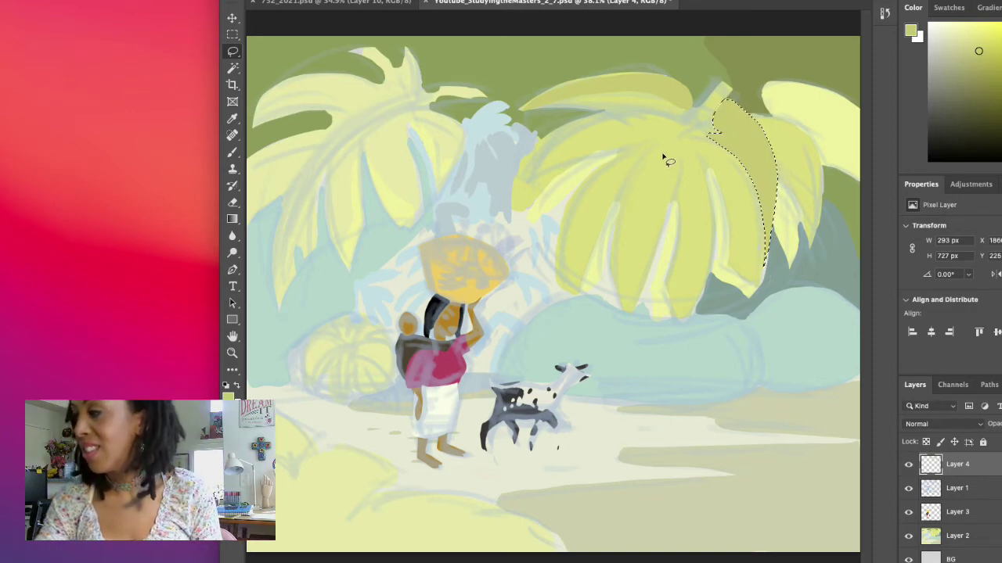
mouse_move(665, 143)
mouse_down()
mouse_move(629, 220)
mouse_move(628, 313)
mouse_move(609, 255)
mouse_move(614, 263)
mouse_move(621, 209)
mouse_move(650, 149)
mouse_up()
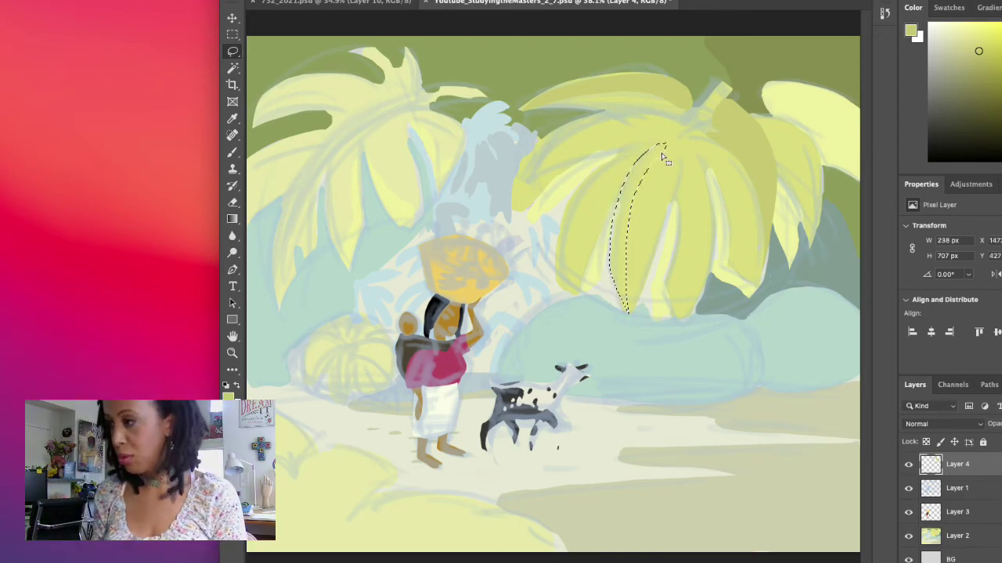
Fill more right-palm leaves with deeper yellow-green and brush a thin dark stroke along one leaf
click(683, 90)
mouse_move(683, 90)
mouse_down()
mouse_move(642, 73)
mouse_move(611, 75)
mouse_move(547, 92)
mouse_move(517, 115)
mouse_up()
drag(654, 93, 677, 96)
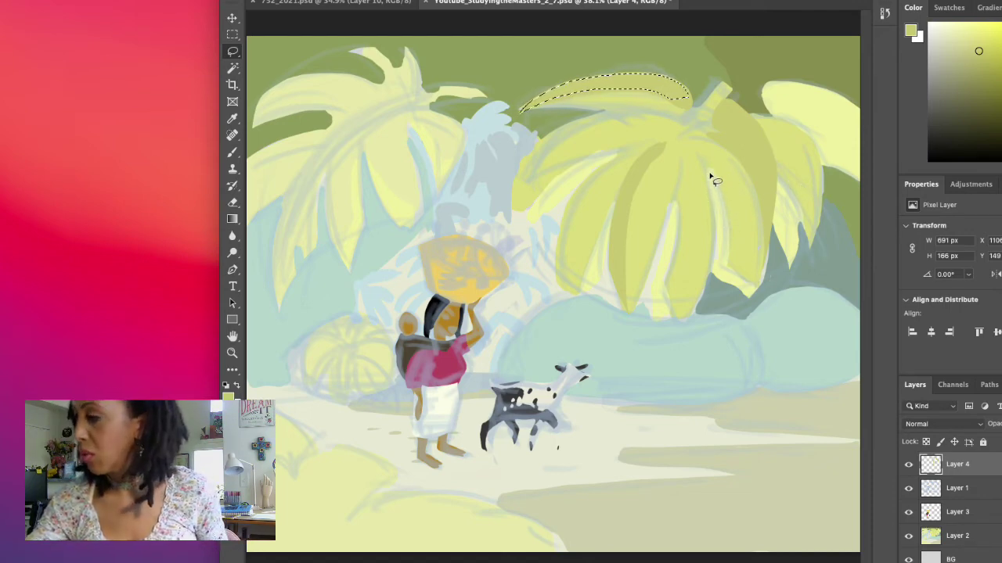
mouse_move(704, 154)
mouse_down()
mouse_move(737, 217)
mouse_move(741, 279)
mouse_move(722, 272)
mouse_move(702, 153)
mouse_up()
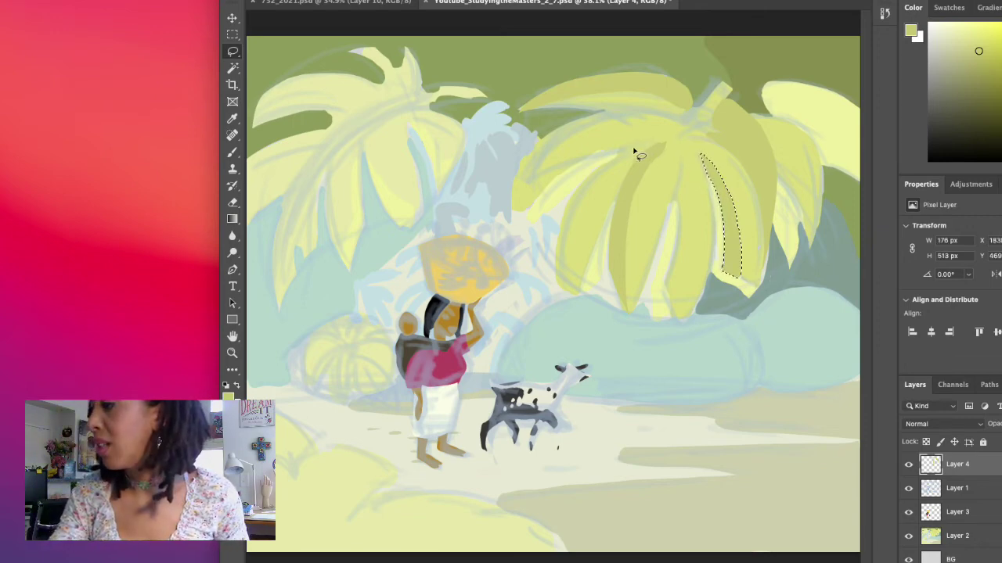
mouse_move(643, 134)
mouse_down()
mouse_move(563, 160)
mouse_move(515, 223)
mouse_move(576, 165)
mouse_move(639, 143)
mouse_up()
key(alt+BackSpace)
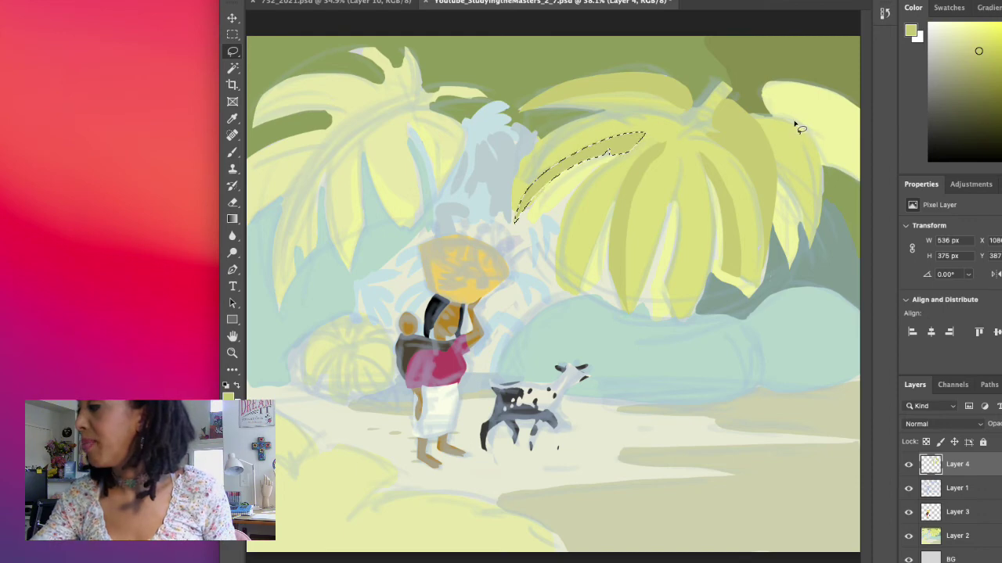
key(ctrl+d)
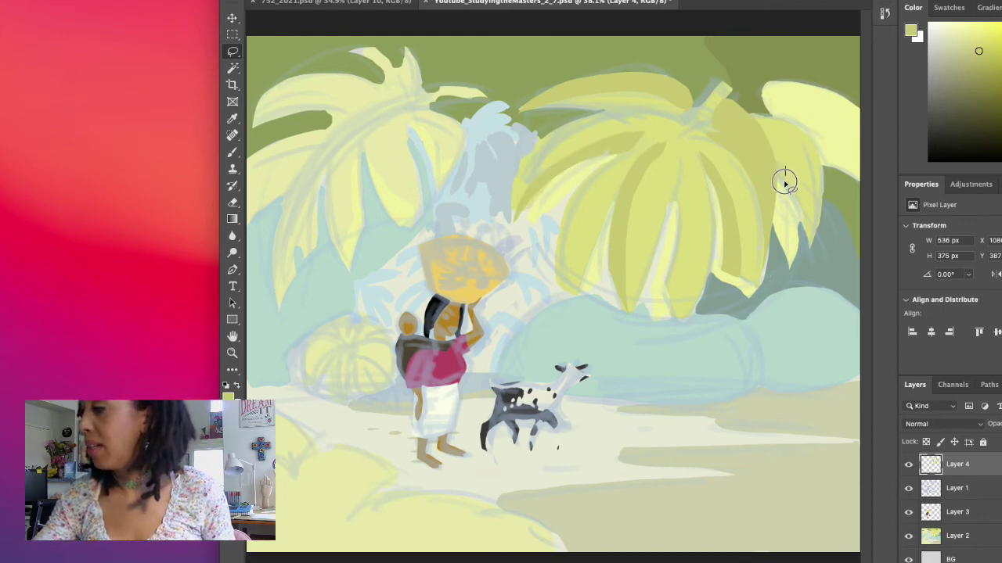
drag(785, 182, 806, 260)
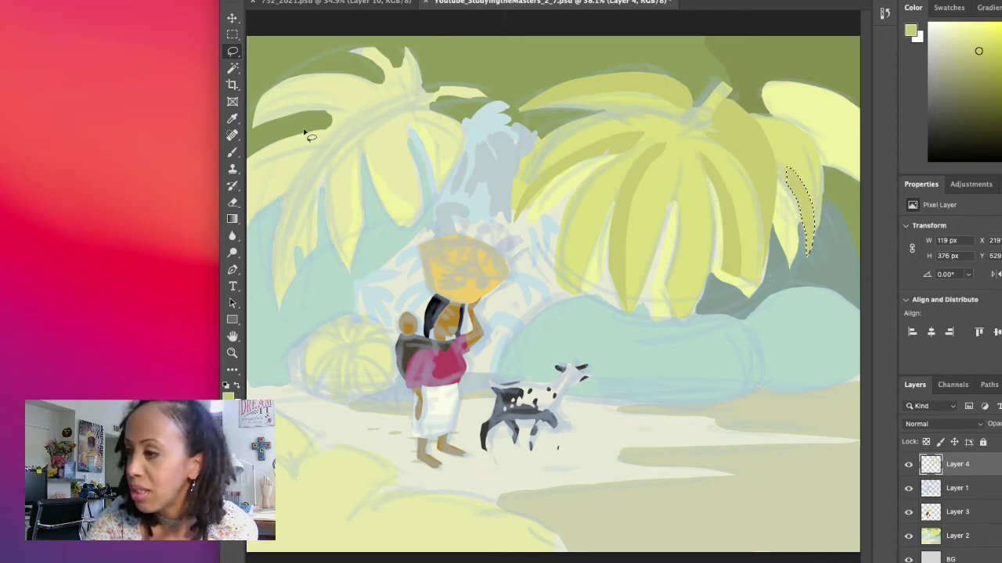
Lasso and fill two left-palm leaves with the deeper yellow-green
mouse_move(338, 113)
mouse_down()
mouse_move(250, 158)
mouse_move(298, 138)
mouse_move(292, 188)
mouse_move(304, 162)
mouse_move(305, 172)
mouse_move(344, 115)
mouse_up()
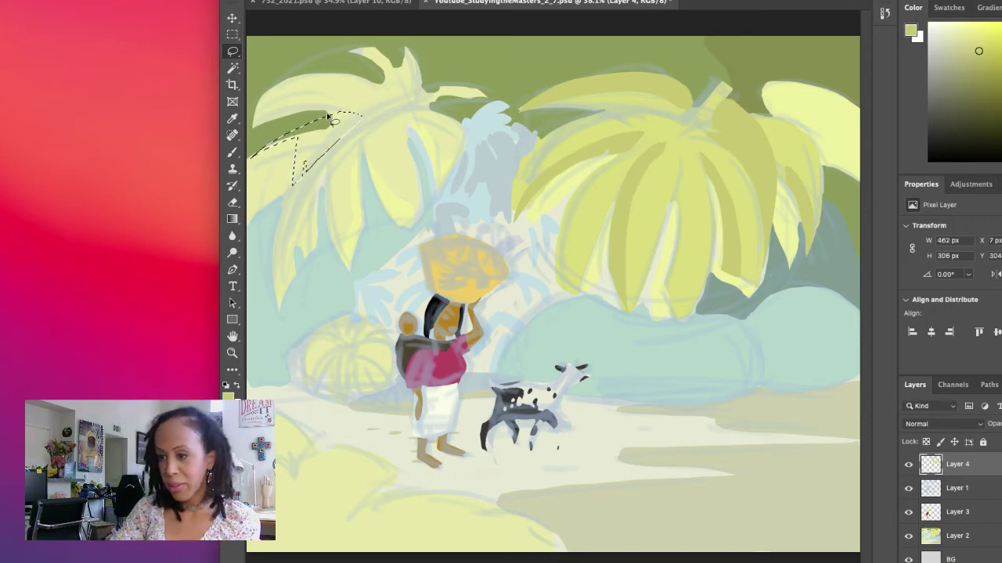
key(alt+BackSpace)
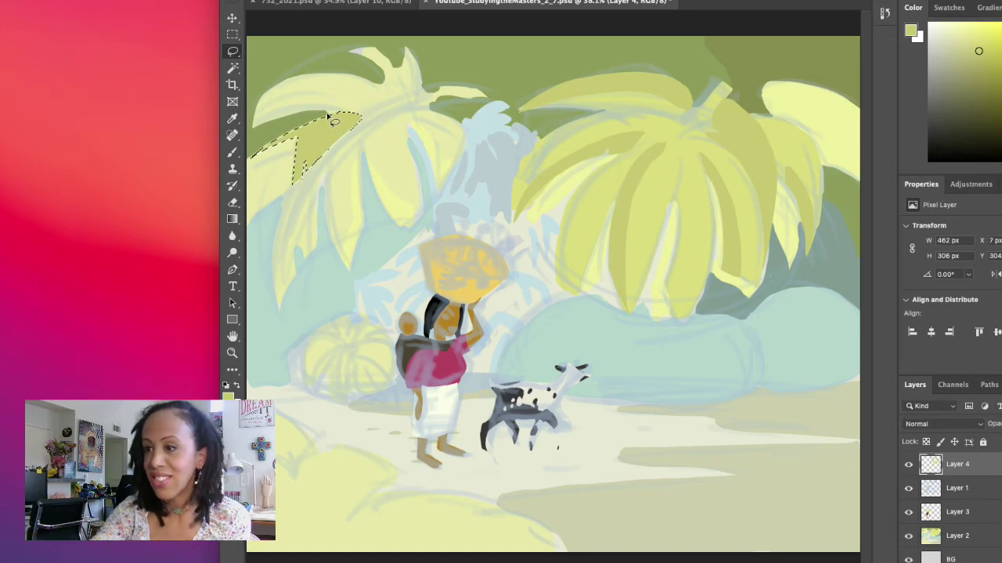
click(328, 177)
mouse_move(328, 177)
mouse_down()
mouse_move(355, 212)
mouse_move(342, 186)
mouse_move(362, 128)
mouse_move(324, 185)
mouse_move(342, 222)
mouse_up()
key(alt+BackSpace)
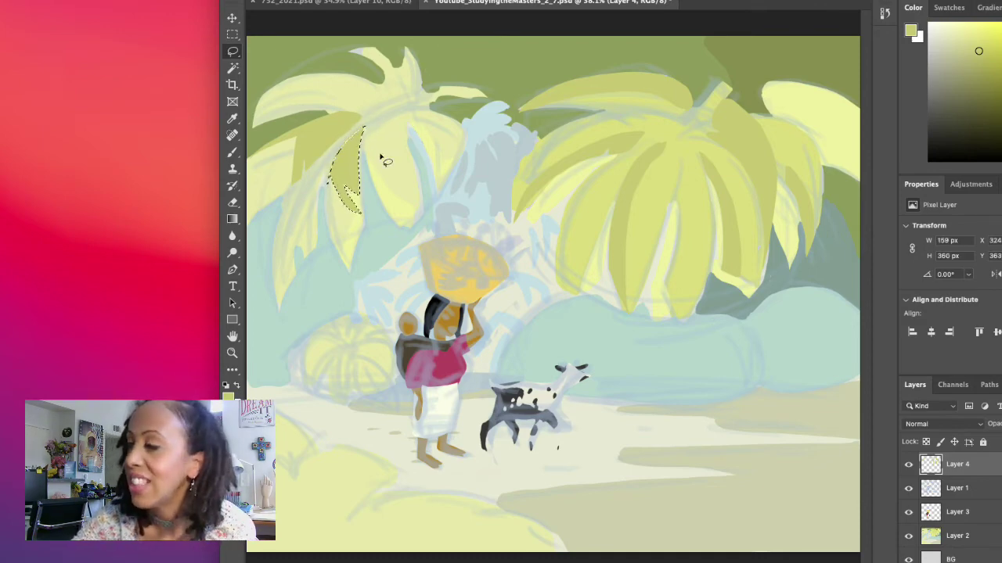
Fill the next left-palm leaf and the top leaf in olive, then outline the frond tip
mouse_move(376, 188)
mouse_down()
mouse_move(381, 149)
mouse_move(418, 175)
mouse_move(398, 112)
mouse_move(373, 130)
mouse_move(366, 156)
mouse_move(376, 190)
mouse_up()
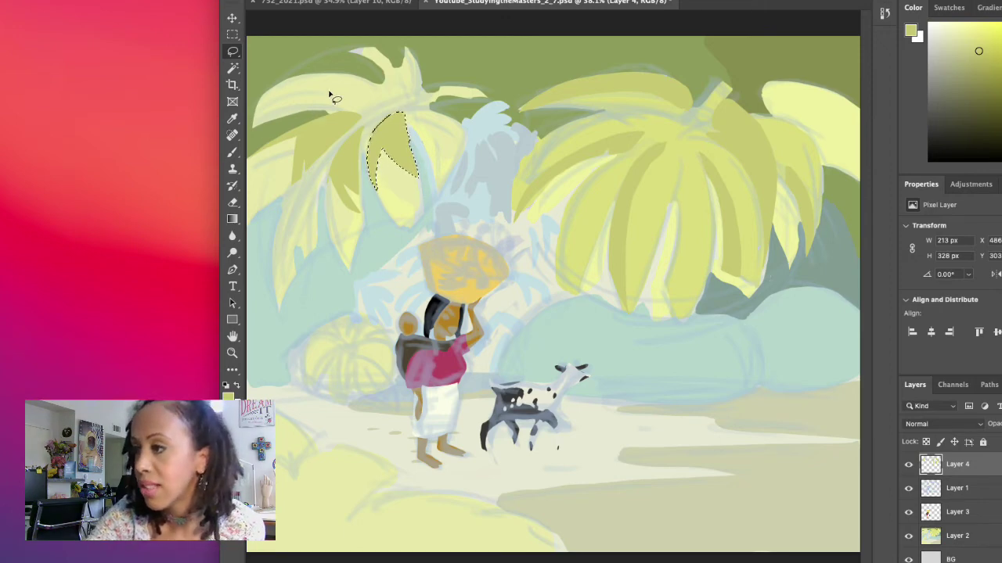
mouse_move(378, 86)
mouse_down()
mouse_move(302, 86)
mouse_move(275, 123)
mouse_move(291, 120)
mouse_move(306, 97)
mouse_move(301, 119)
mouse_move(327, 98)
mouse_move(326, 113)
mouse_move(367, 115)
mouse_move(388, 87)
mouse_up()
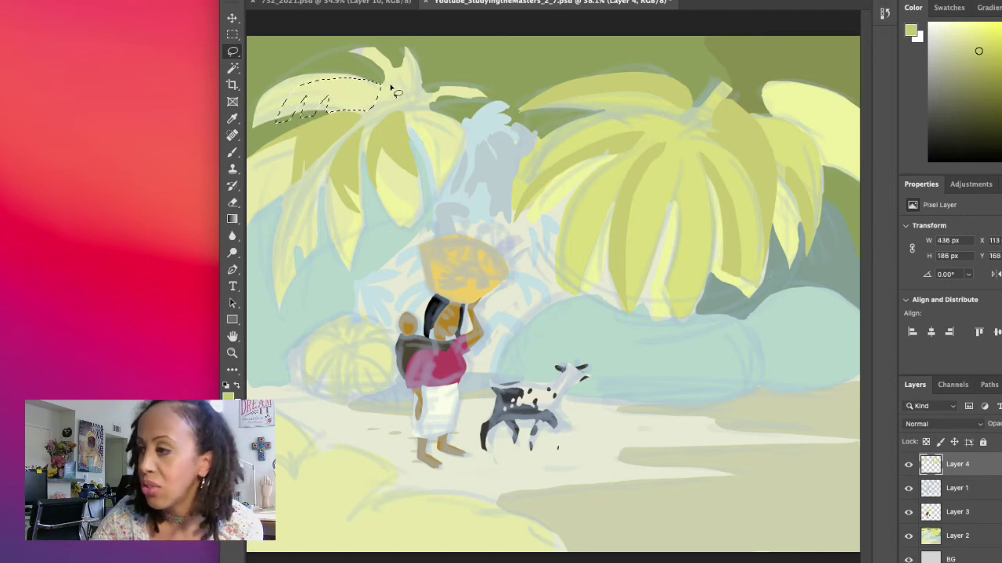
key(alt+BackSpace)
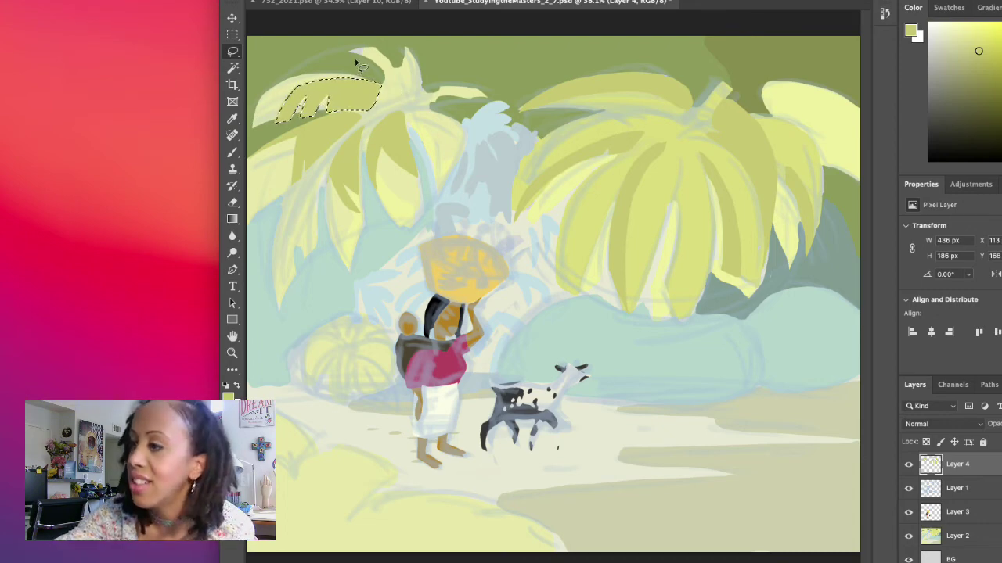
key(ctrl+d)
mouse_move(340, 54)
mouse_down()
mouse_move(365, 60)
mouse_move(359, 69)
mouse_move(382, 74)
mouse_move(384, 101)
mouse_move(395, 69)
mouse_move(377, 47)
mouse_move(387, 71)
mouse_move(342, 55)
mouse_up()
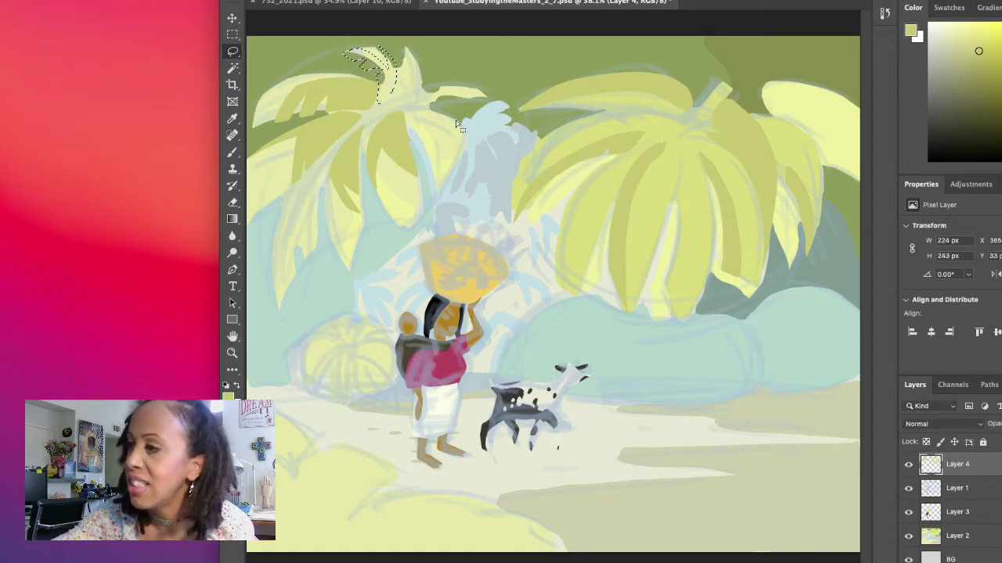
Pick a darker olive, outline the left palm's frond tips, and add new Layer 5
click(968, 76)
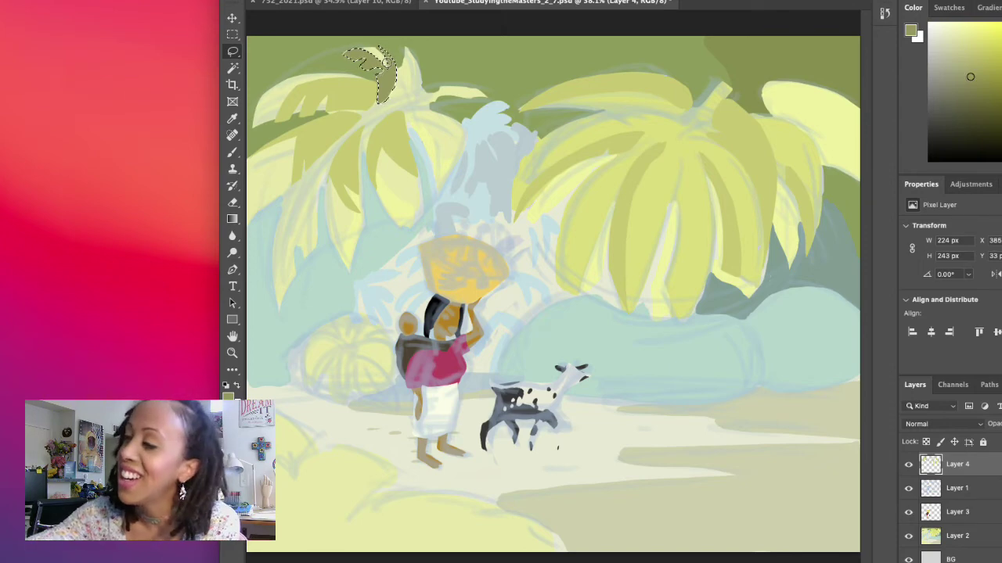
click(415, 104)
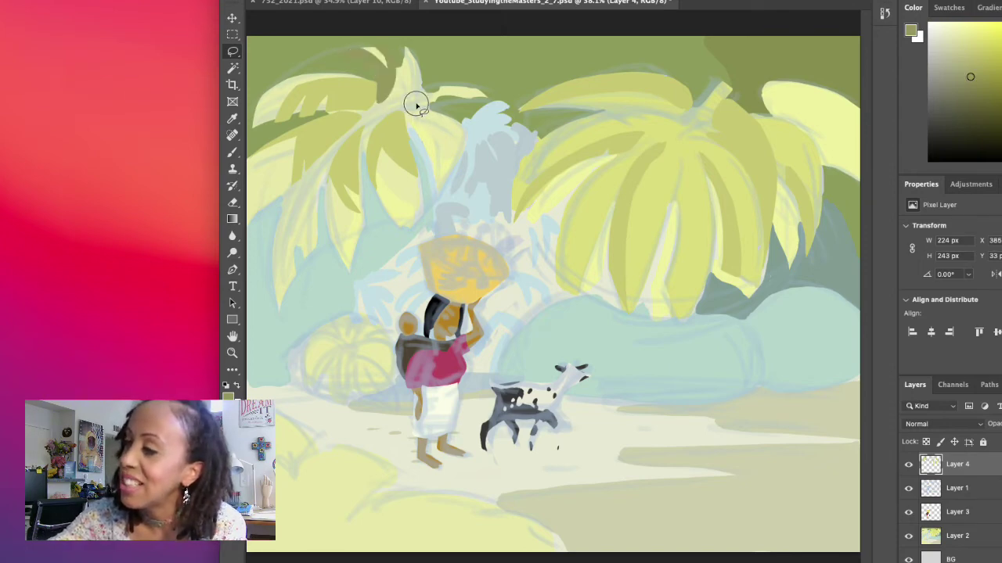
mouse_move(415, 104)
mouse_down()
mouse_move(493, 122)
mouse_move(491, 102)
mouse_move(477, 97)
mouse_move(421, 106)
mouse_up()
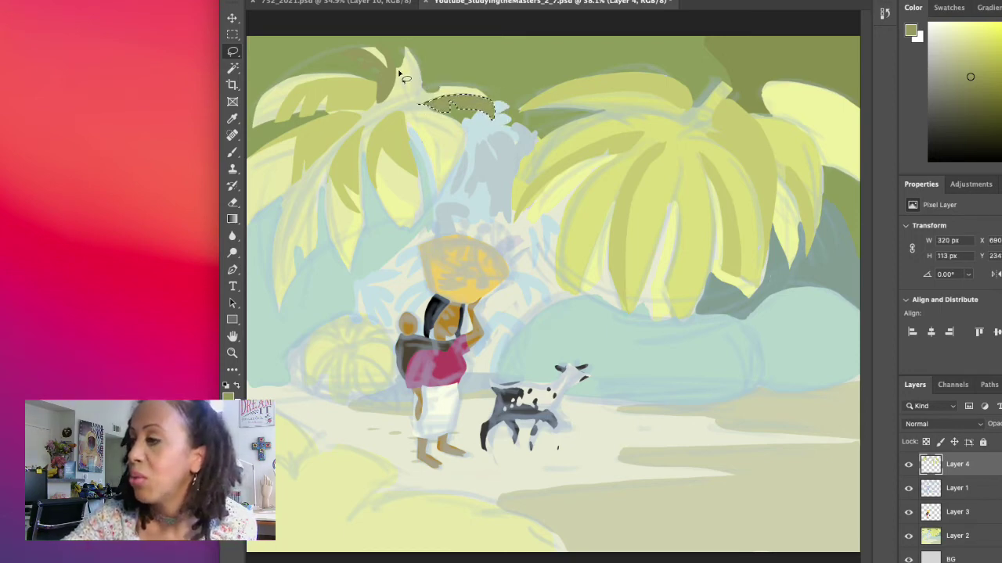
mouse_move(406, 49)
mouse_down()
mouse_move(421, 72)
mouse_move(416, 96)
mouse_move(442, 91)
mouse_up()
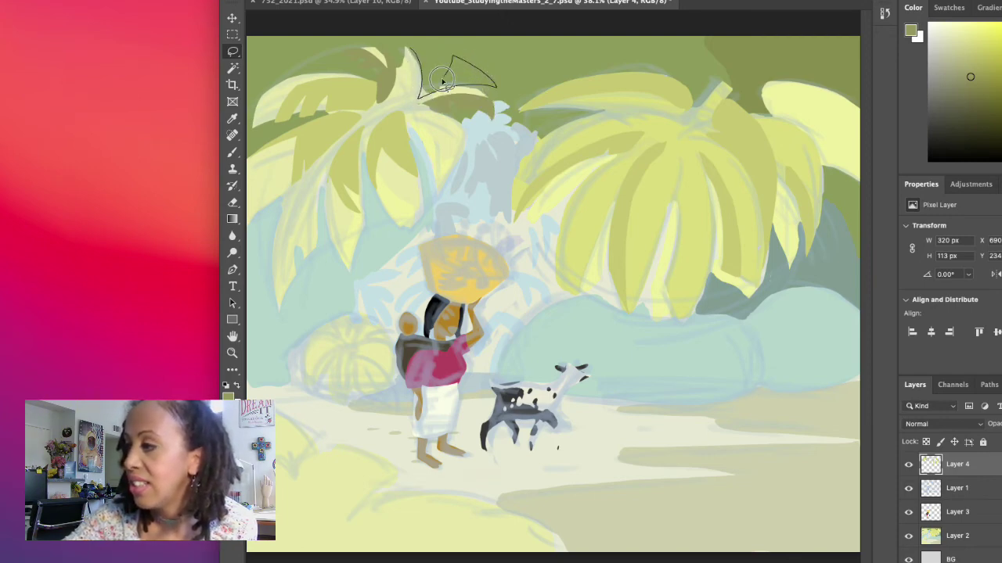
drag(412, 49, 408, 60)
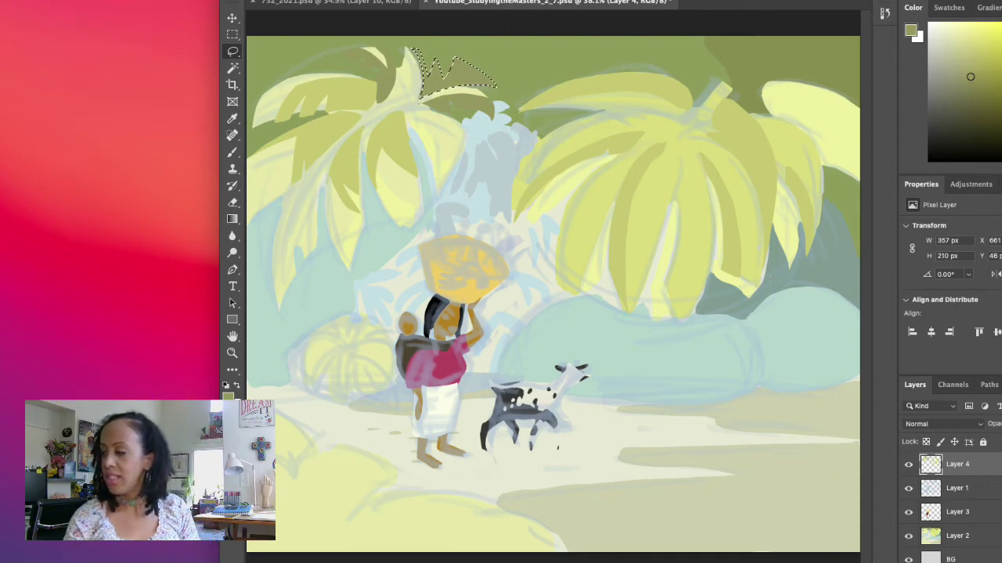
key(super+shift+alt+n)
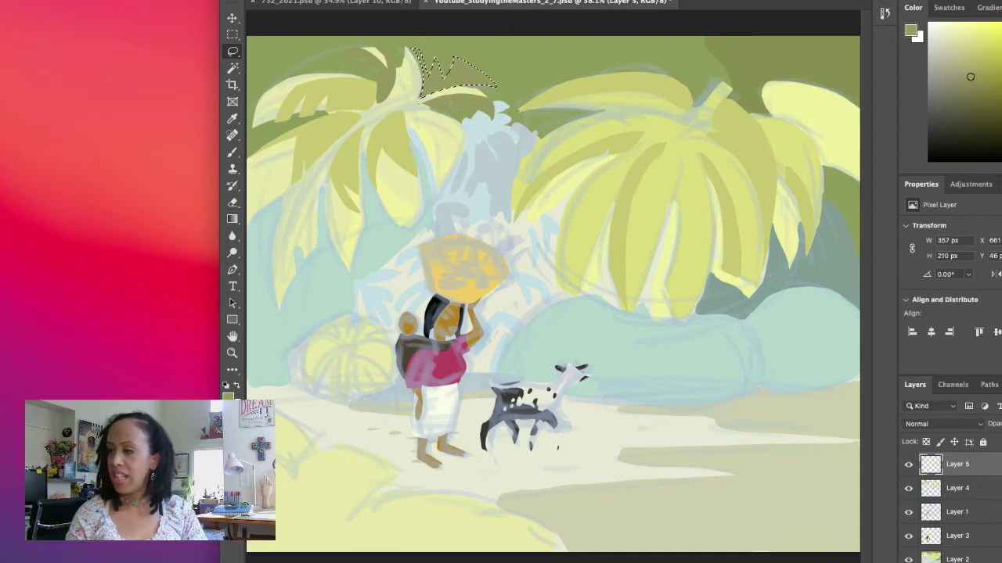
Compare with Layer 4 hidden, set a dark blue-grey paint colour, and deselect the frond tips
click(910, 488)
click(909, 488)
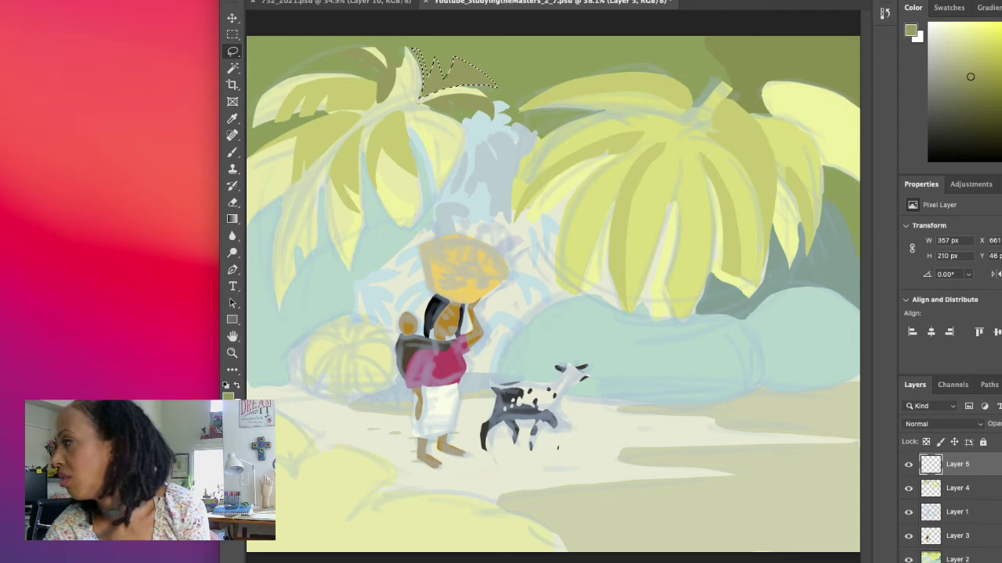
click(1001, 109)
drag(969, 77, 956, 114)
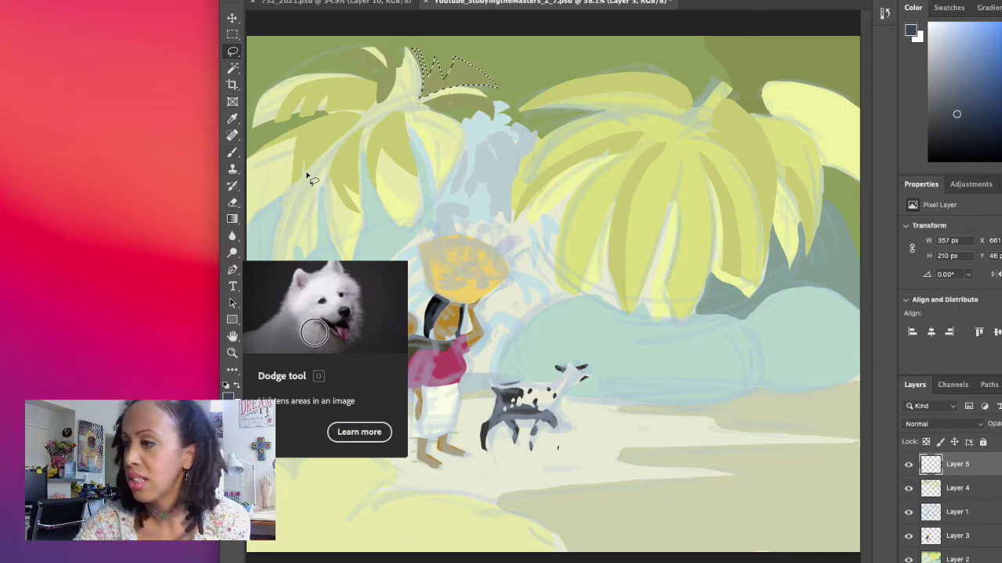
click(342, 164)
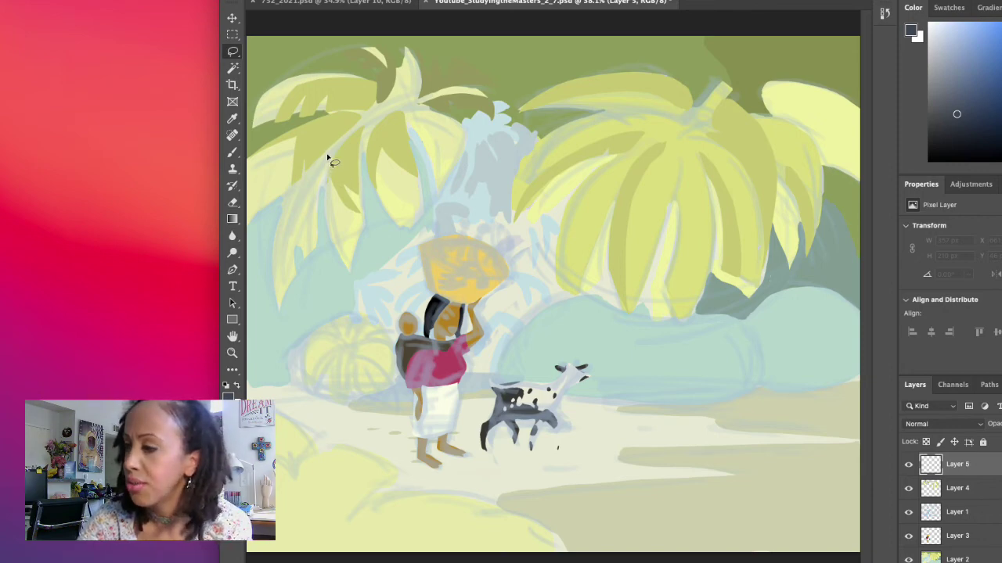
Fill jagged frond shapes along the left edge with dark slate grey at 80% opacity
mouse_move(326, 156)
mouse_down()
mouse_move(300, 183)
mouse_move(275, 245)
mouse_move(280, 315)
mouse_up()
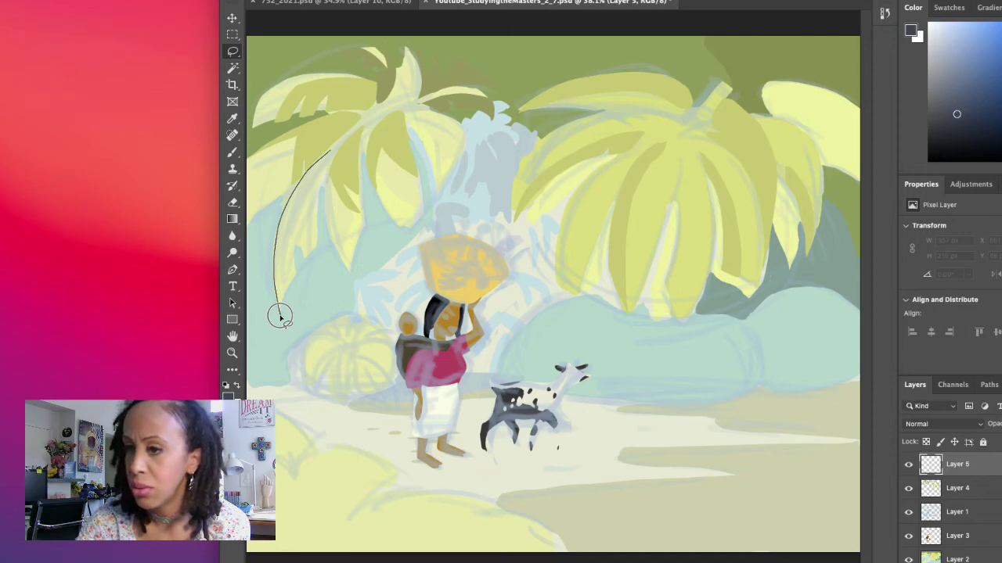
mouse_move(280, 316)
mouse_down()
mouse_move(294, 282)
mouse_move(313, 329)
mouse_move(307, 338)
mouse_move(291, 316)
mouse_move(292, 349)
mouse_move(278, 332)
mouse_move(277, 381)
mouse_move(254, 317)
mouse_move(246, 342)
mouse_move(240, 238)
mouse_move(265, 212)
mouse_move(274, 175)
mouse_move(280, 195)
mouse_move(330, 155)
mouse_up()
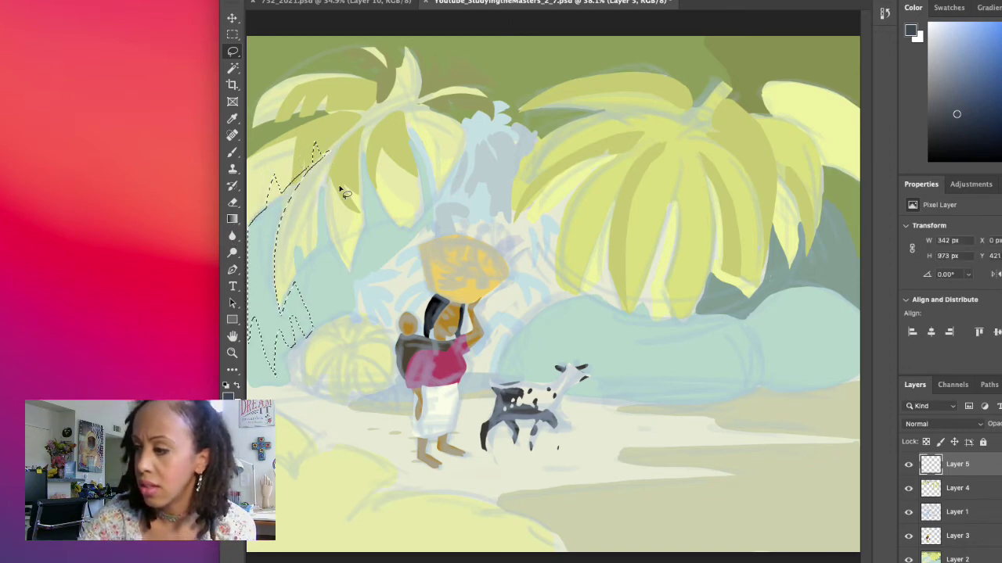
key(alt+BackSpace)
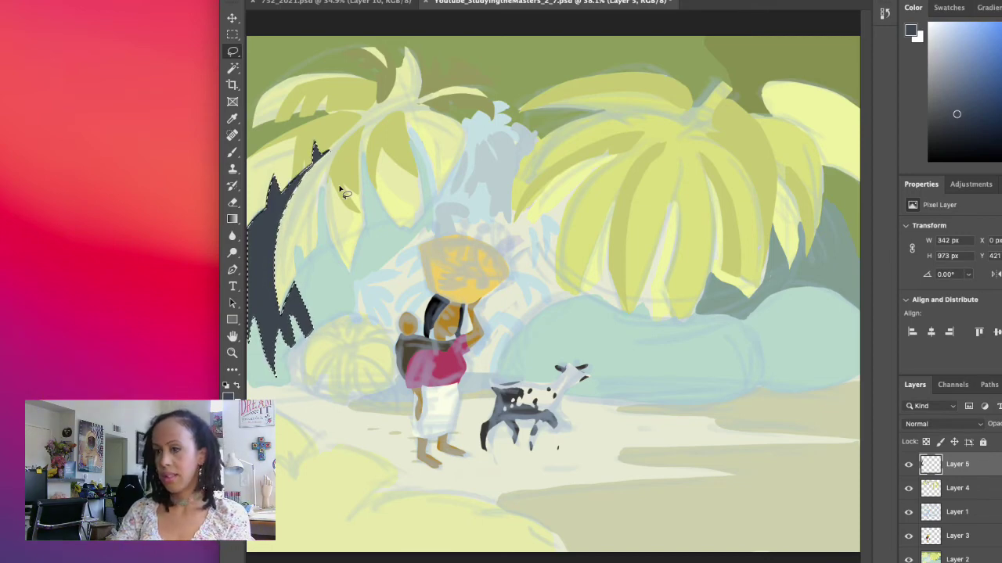
key(super+d)
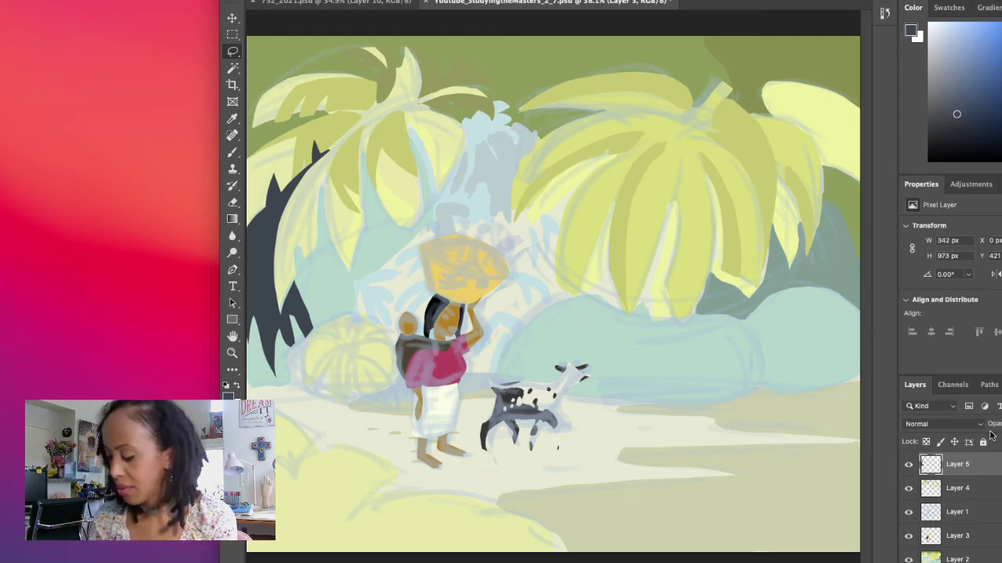
key(8)
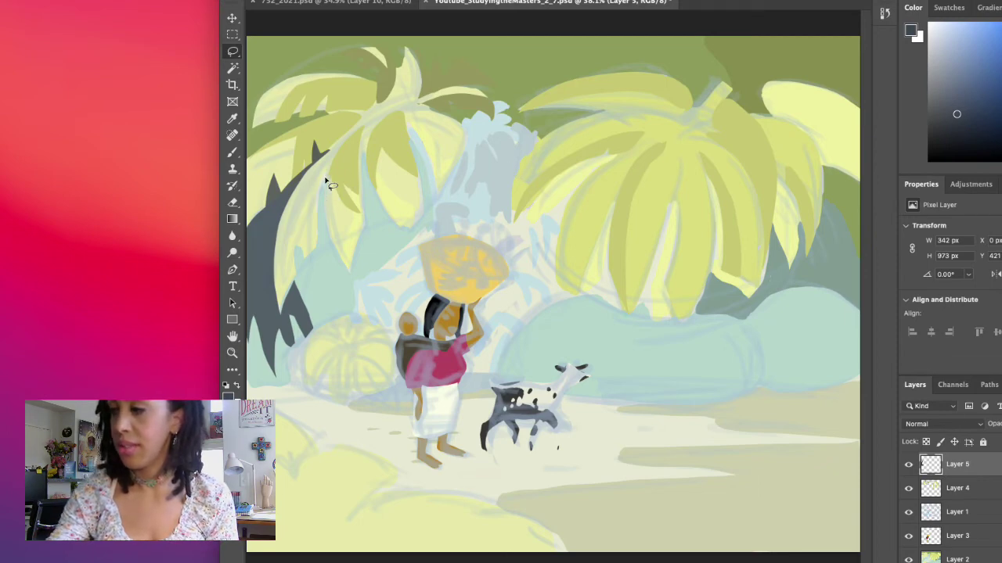
Add another dark grey frond shape beneath the left palm
mouse_move(319, 189)
mouse_down()
mouse_move(318, 235)
mouse_move(314, 242)
mouse_move(308, 227)
mouse_move(302, 259)
mouse_move(300, 235)
mouse_move(294, 284)
mouse_move(324, 318)
mouse_move(327, 285)
mouse_move(338, 306)
mouse_move(338, 288)
mouse_move(353, 302)
mouse_move(360, 281)
mouse_move(345, 265)
mouse_move(329, 270)
mouse_move(321, 176)
mouse_up()
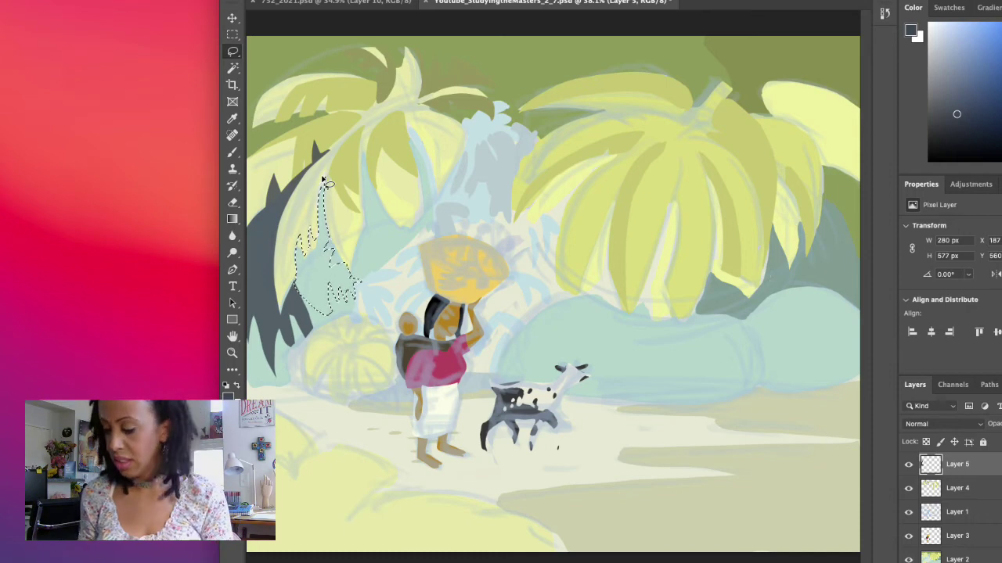
key(alt+BackSpace)
key(super+d)
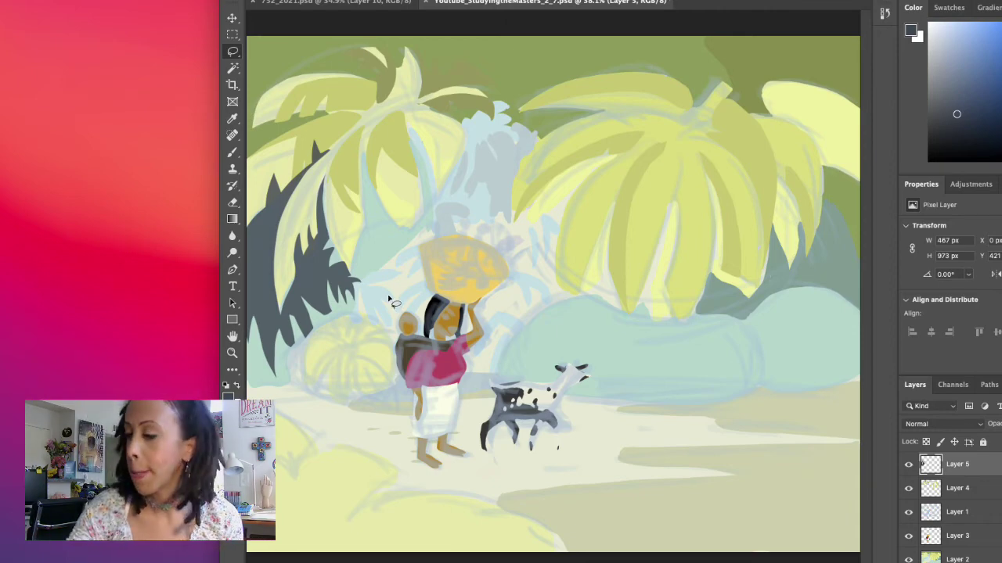
Fill a small dark grey palm left of the basket and outline an extra frond tip on top
mouse_move(369, 242)
mouse_down()
mouse_move(363, 228)
mouse_move(352, 250)
mouse_move(365, 244)
mouse_move(361, 265)
mouse_move(371, 249)
mouse_move(365, 270)
mouse_move(379, 251)
mouse_move(384, 269)
mouse_move(393, 243)
mouse_move(382, 235)
mouse_move(396, 232)
mouse_move(386, 231)
mouse_move(396, 216)
mouse_move(390, 205)
mouse_move(368, 216)
mouse_move(374, 224)
mouse_move(385, 205)
mouse_move(368, 202)
mouse_move(374, 188)
mouse_move(363, 180)
mouse_move(365, 217)
mouse_move(354, 201)
mouse_move(364, 220)
mouse_move(345, 221)
mouse_move(379, 239)
mouse_up()
key(alt+BackSpace)
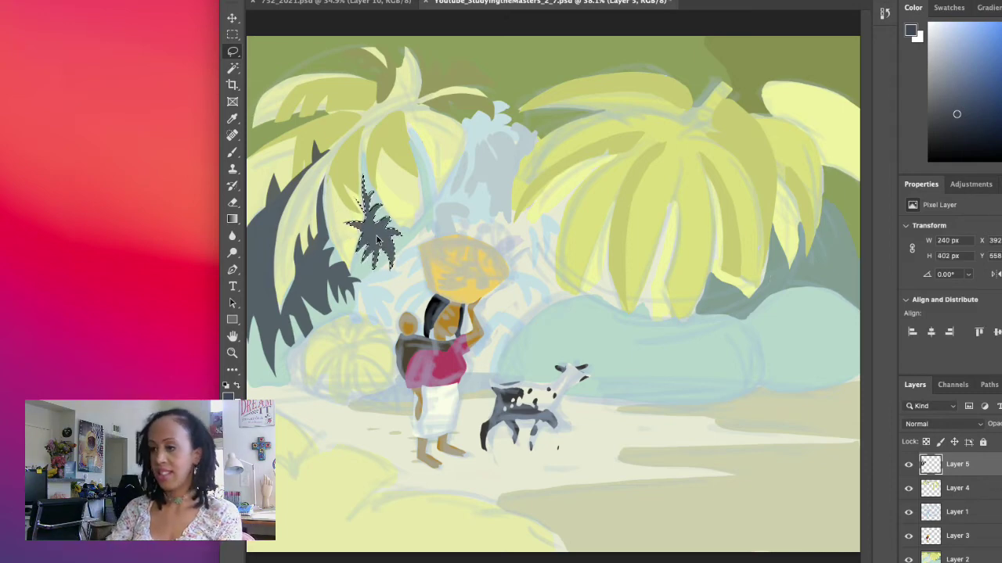
key(super+d)
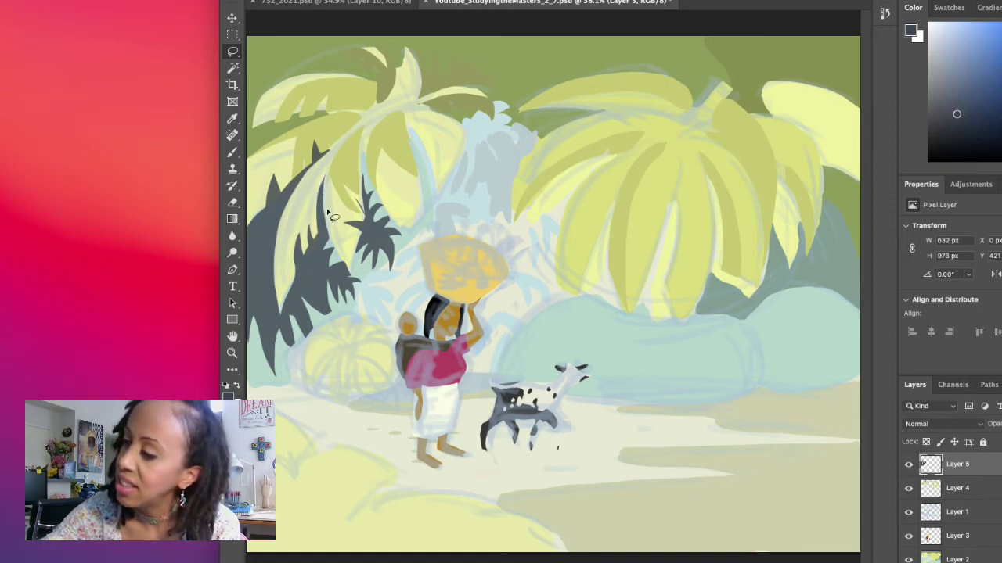
mouse_move(354, 200)
mouse_down()
mouse_move(376, 229)
mouse_move(349, 195)
mouse_move(364, 205)
mouse_up()
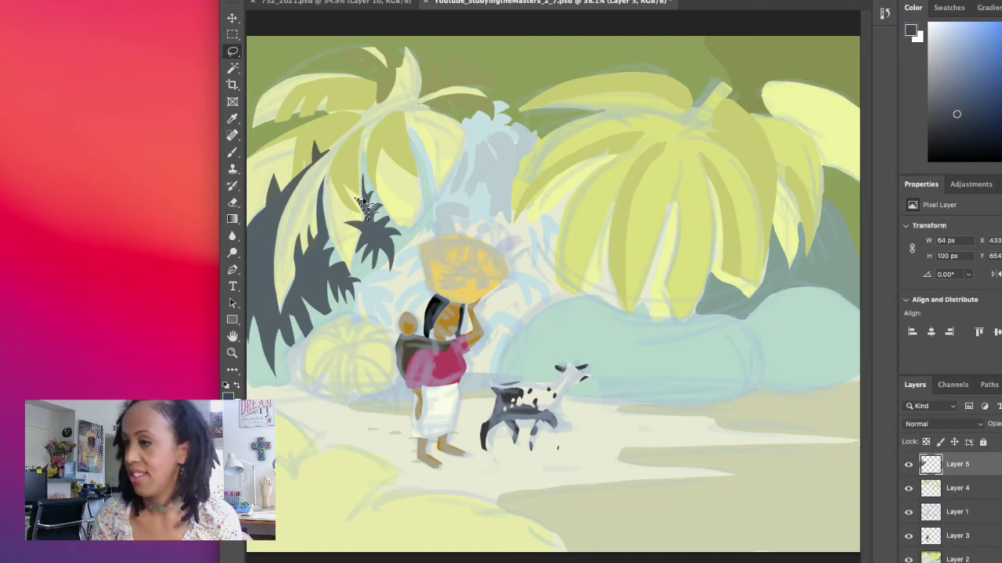
click(429, 182)
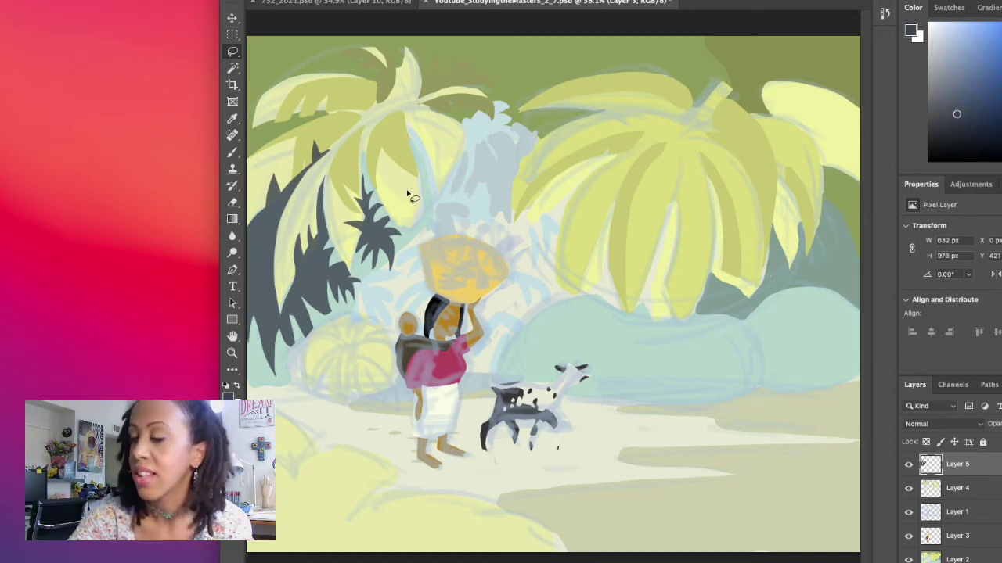
drag(393, 205, 386, 245)
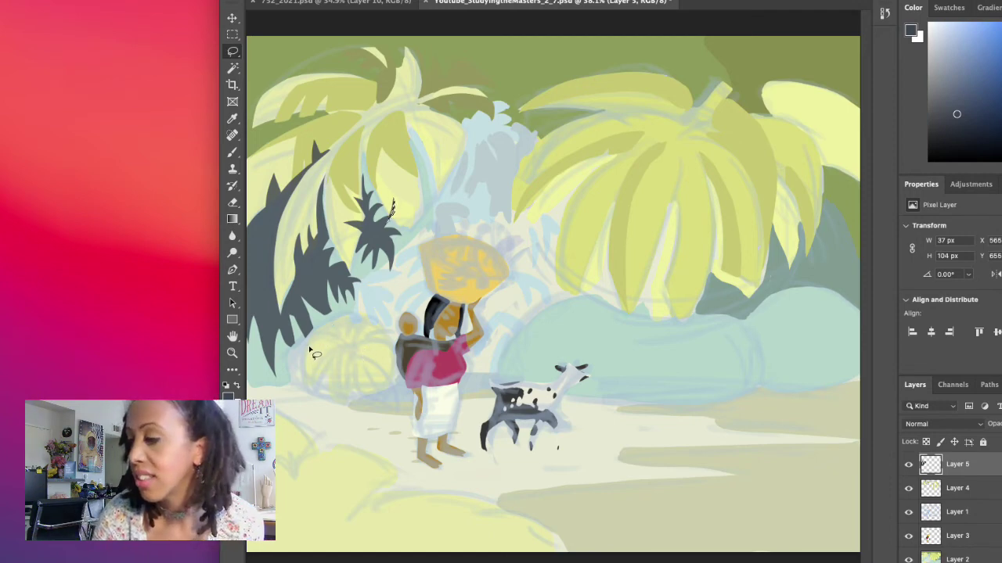
Fill a dark grey frond silhouette over the pale bush at lower left
mouse_move(305, 348)
mouse_down()
mouse_move(337, 335)
mouse_move(316, 360)
mouse_move(327, 355)
mouse_move(338, 396)
mouse_move(351, 360)
mouse_move(354, 397)
mouse_up()
mouse_move(354, 395)
mouse_down()
mouse_move(309, 415)
mouse_move(257, 400)
mouse_move(284, 396)
mouse_move(247, 396)
mouse_move(295, 388)
mouse_move(285, 370)
mouse_move(313, 335)
mouse_up()
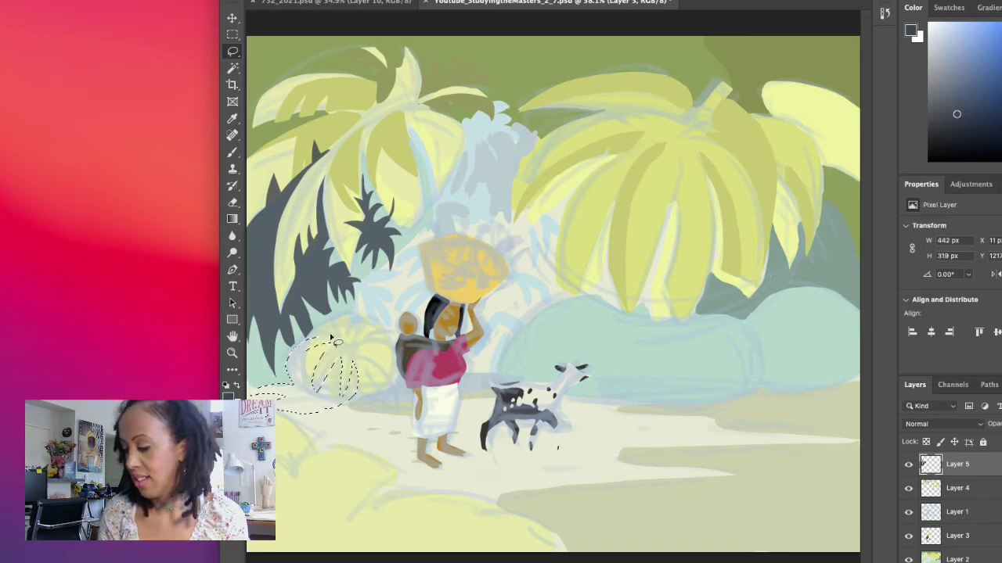
key(alt+BackSpace)
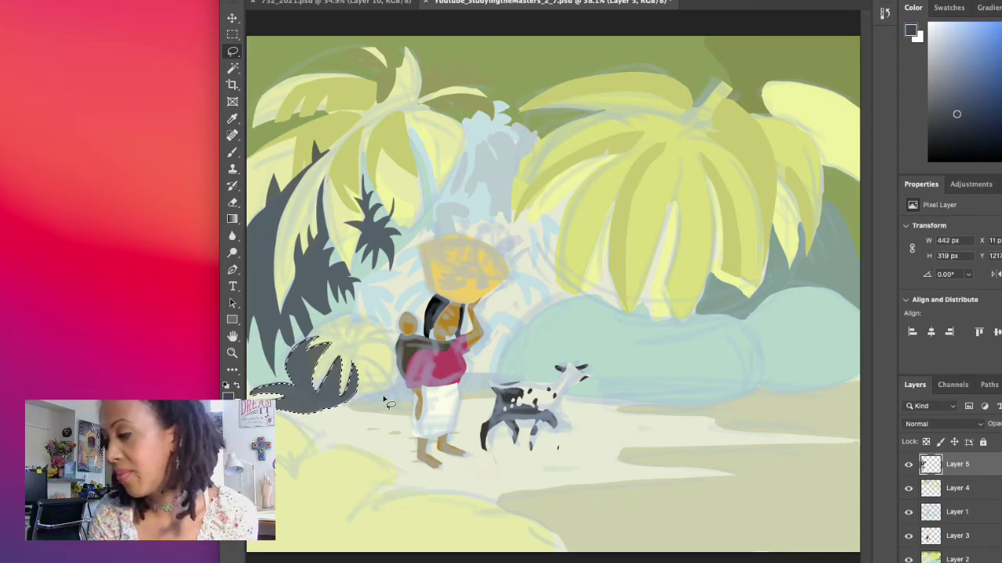
Fill a small dark tuft by the woman's feet and outline a thin grass blade at lower left
mouse_move(384, 401)
mouse_down()
mouse_move(374, 407)
mouse_move(406, 408)
mouse_move(397, 395)
mouse_up()
key(alt+BackSpace)
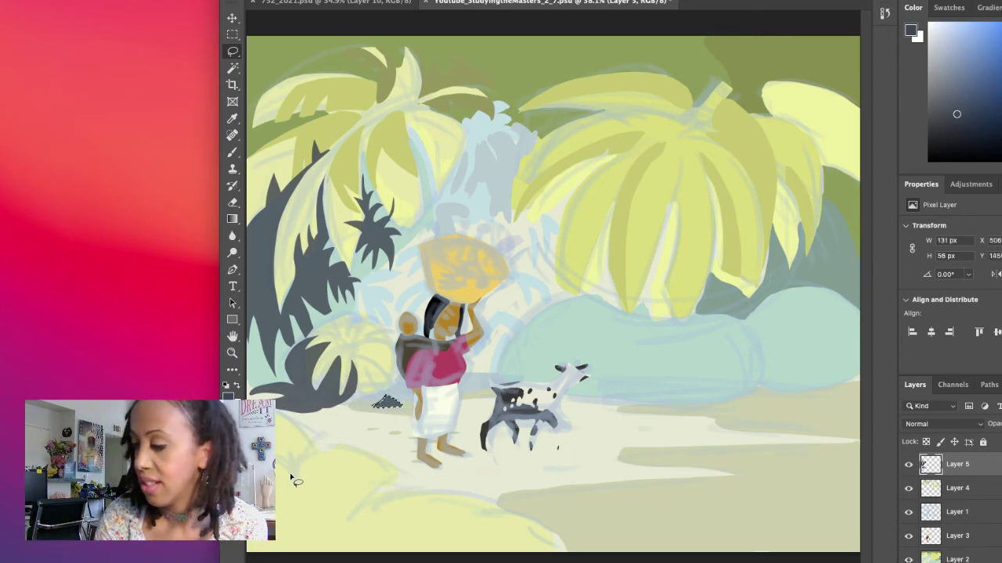
mouse_move(291, 477)
mouse_down()
mouse_move(286, 467)
mouse_move(295, 474)
mouse_move(313, 443)
mouse_move(300, 479)
mouse_up()
Fill dark grey grass blades and a branching tuft in the lower-left foreground
key(alt+BackSpace)
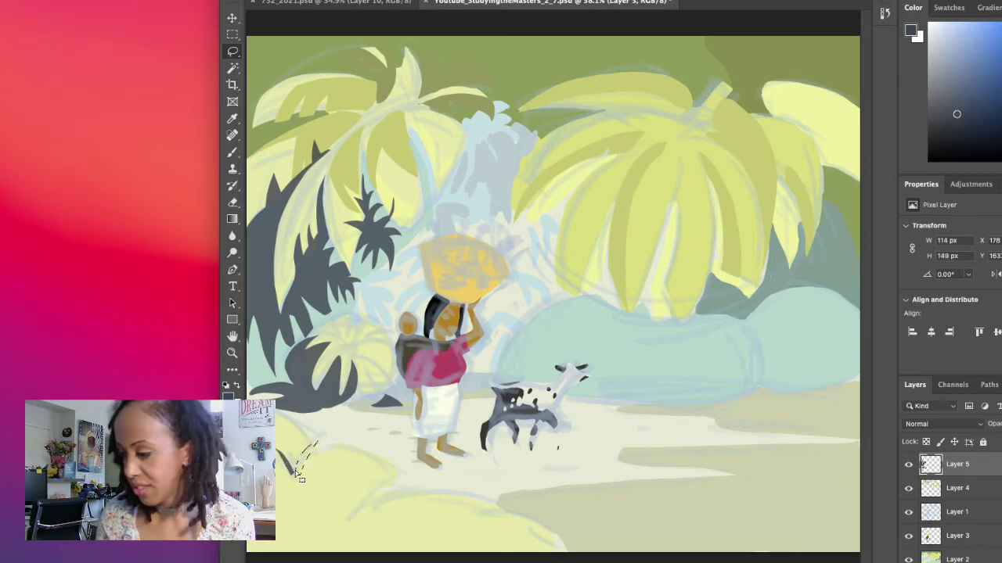
key(alt+BackSpace)
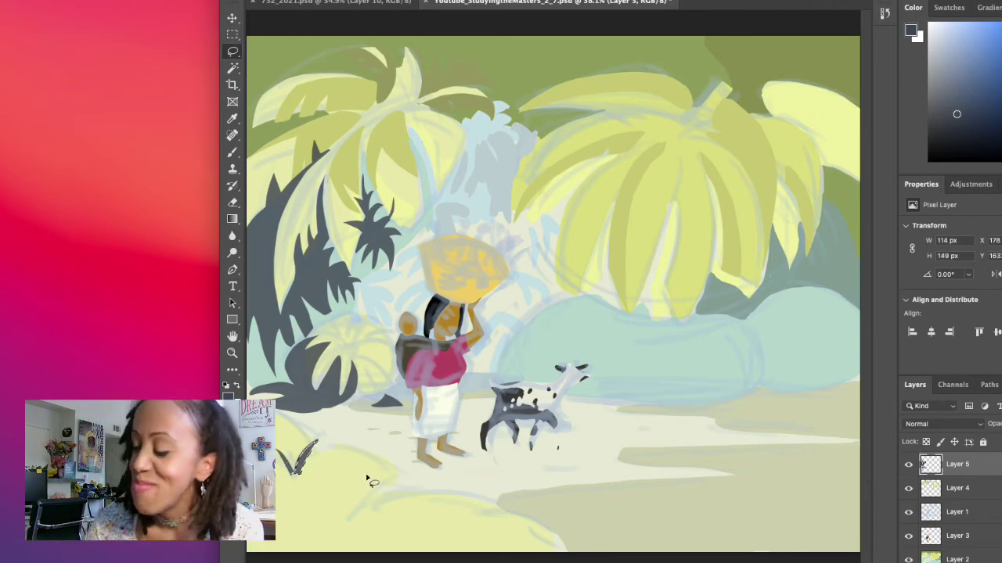
key(ctrl+d)
mouse_move(348, 448)
mouse_down()
mouse_move(385, 479)
mouse_move(375, 494)
mouse_move(409, 489)
mouse_move(395, 487)
mouse_move(409, 476)
mouse_move(396, 478)
mouse_move(389, 452)
mouse_move(389, 461)
mouse_move(368, 453)
mouse_move(342, 432)
mouse_up()
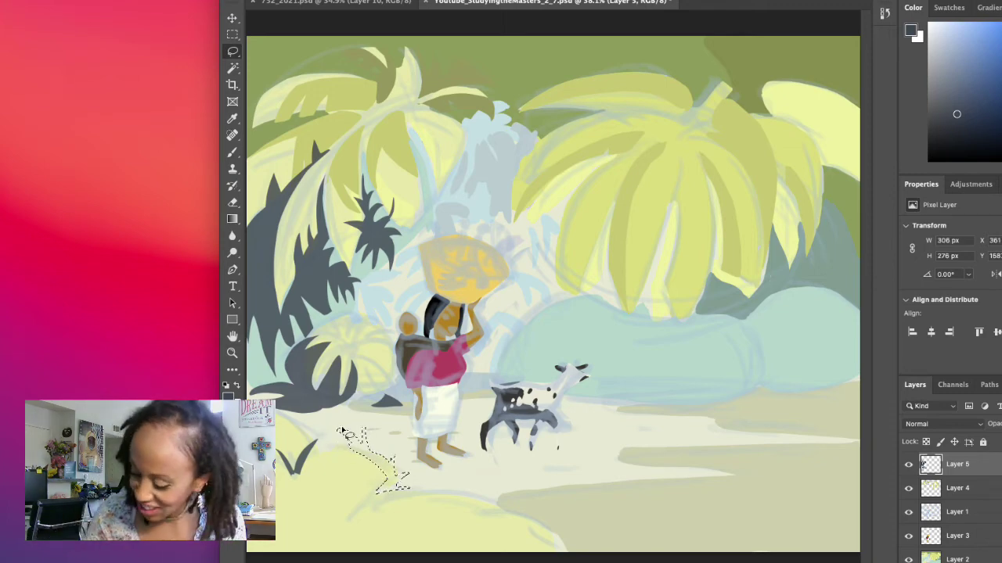
key(alt+BackSpace)
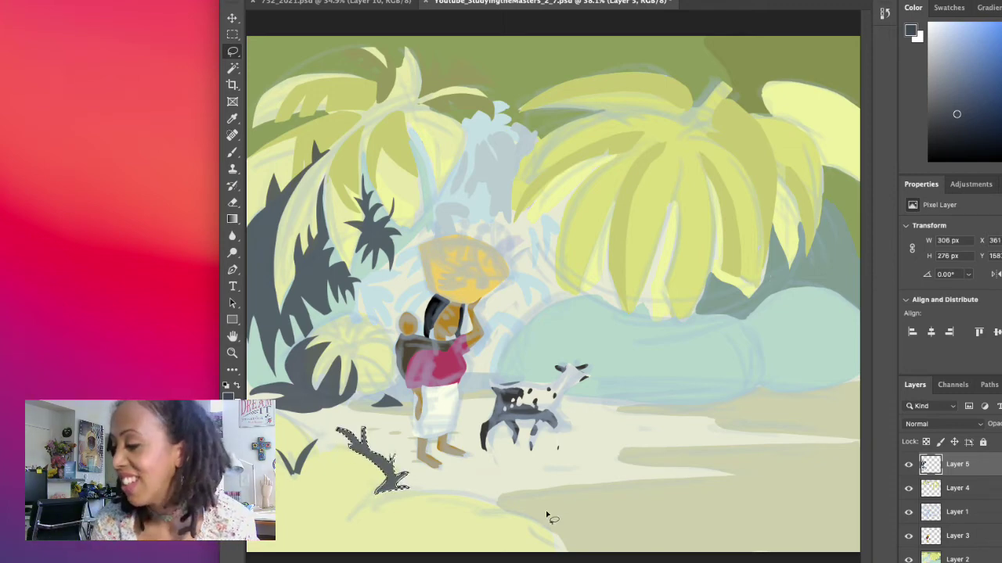
Outline grass tufts at the bottom centre and a dark frond inside the upper-left palm
mouse_move(518, 496)
mouse_down()
mouse_move(496, 501)
mouse_move(510, 505)
mouse_move(520, 491)
mouse_move(511, 509)
mouse_move(534, 521)
mouse_move(557, 509)
mouse_move(543, 524)
mouse_move(578, 526)
mouse_up()
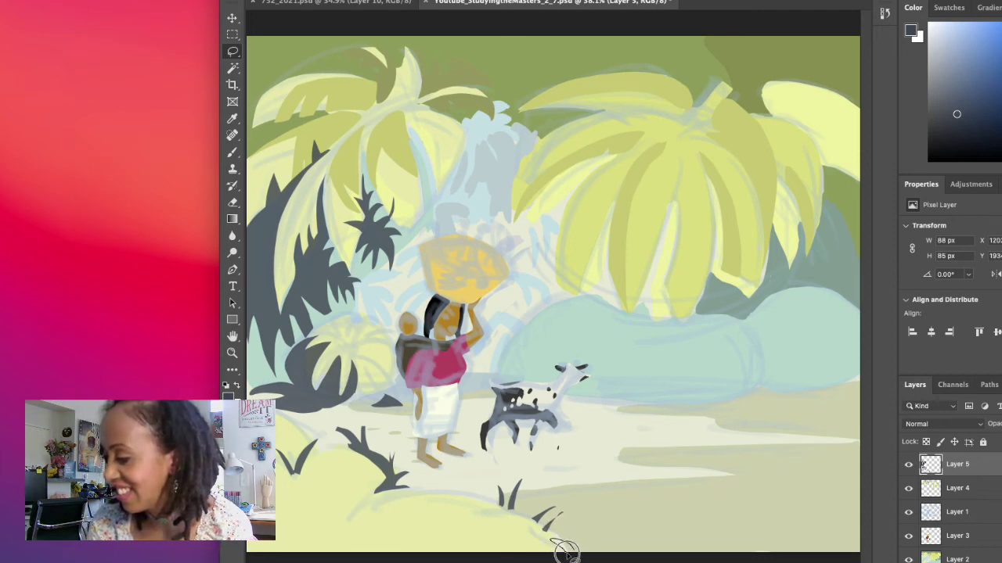
drag(565, 550, 570, 555)
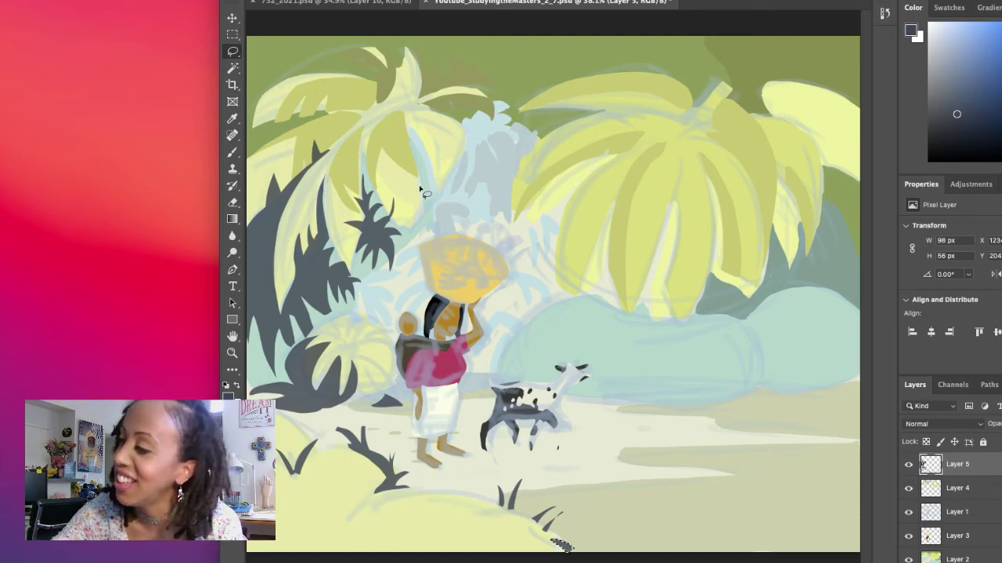
mouse_move(409, 196)
mouse_down()
mouse_move(433, 205)
mouse_move(436, 147)
mouse_move(431, 169)
mouse_move(424, 135)
mouse_move(407, 126)
mouse_move(401, 149)
mouse_move(417, 179)
mouse_move(408, 192)
mouse_up()
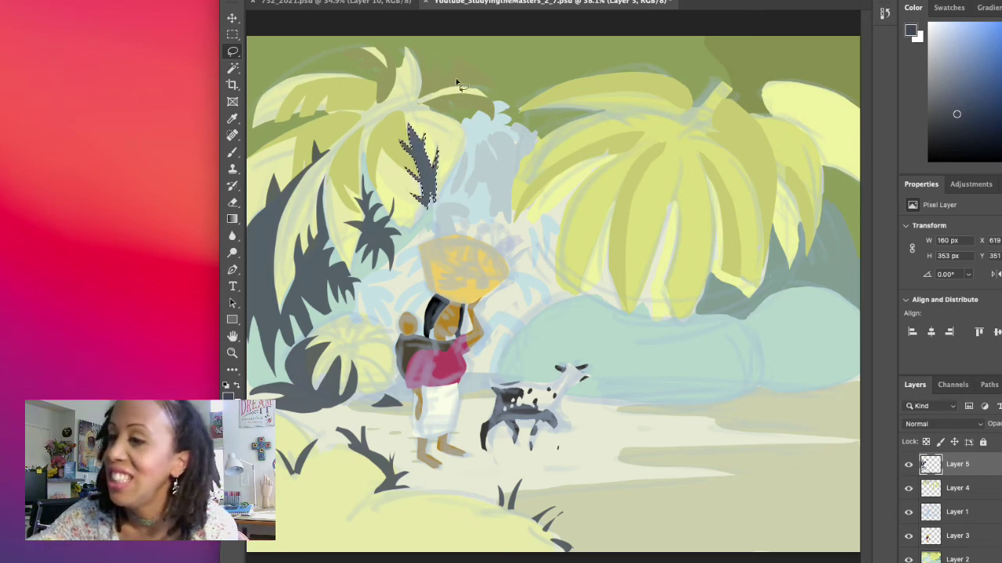
Fill a large dark grey frond across the top centre and outline spikes along the palm edge
mouse_move(601, 111)
mouse_down()
mouse_move(523, 111)
mouse_move(505, 124)
mouse_move(531, 130)
mouse_move(462, 159)
mouse_move(458, 172)
mouse_move(531, 156)
mouse_move(490, 175)
mouse_move(509, 217)
mouse_move(510, 195)
mouse_move(540, 141)
mouse_move(601, 114)
mouse_up()
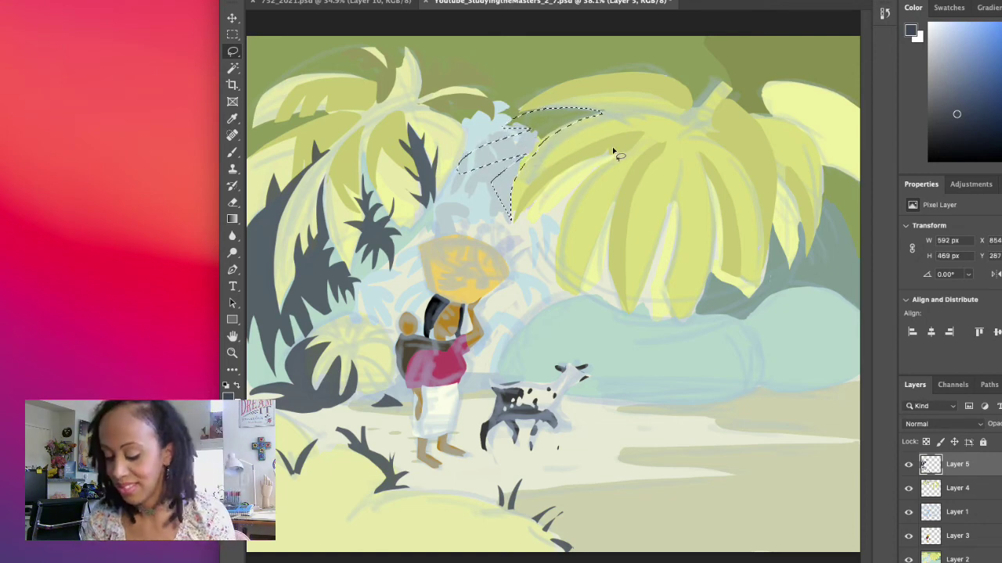
key(alt+BackSpace)
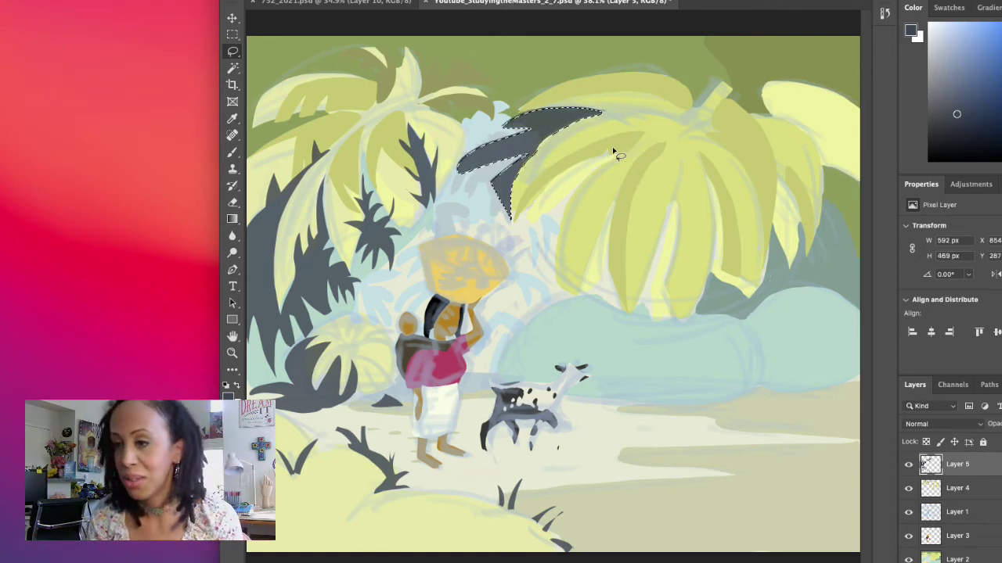
mouse_move(529, 205)
mouse_down()
mouse_move(545, 177)
mouse_move(548, 211)
mouse_up()
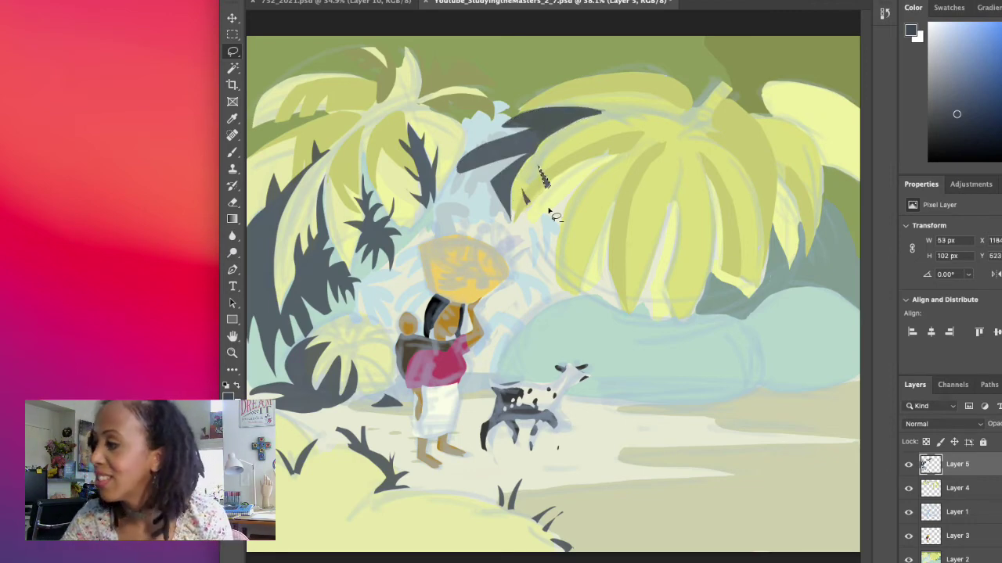
mouse_move(577, 160)
mouse_down()
mouse_move(595, 177)
mouse_move(577, 145)
mouse_move(602, 173)
mouse_move(600, 139)
mouse_move(616, 153)
mouse_move(619, 131)
mouse_move(635, 145)
mouse_up()
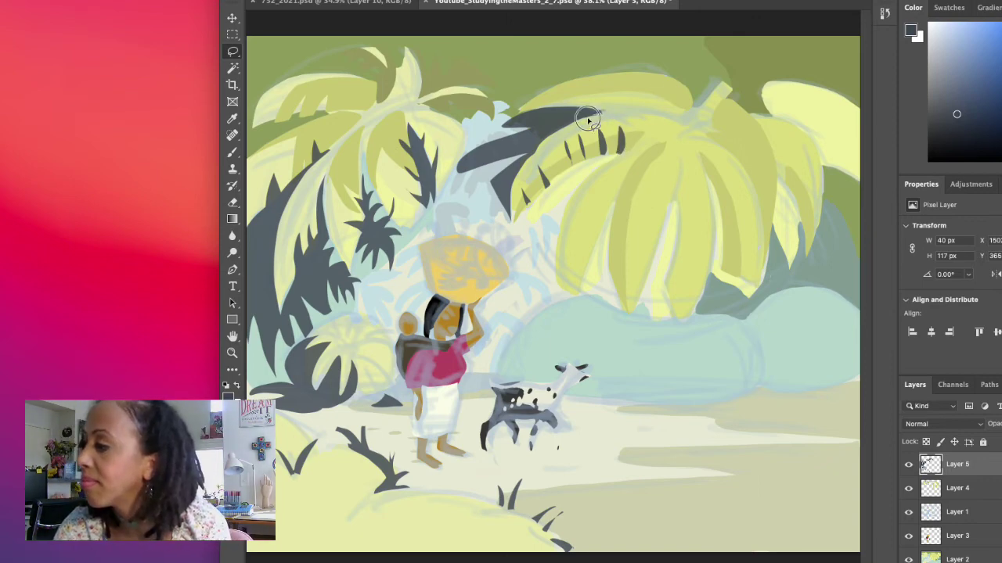
Outline a jagged dark strip along the underside of the big right palm frond
mouse_move(598, 114)
mouse_down()
mouse_move(519, 167)
mouse_move(550, 133)
mouse_move(609, 113)
mouse_up()
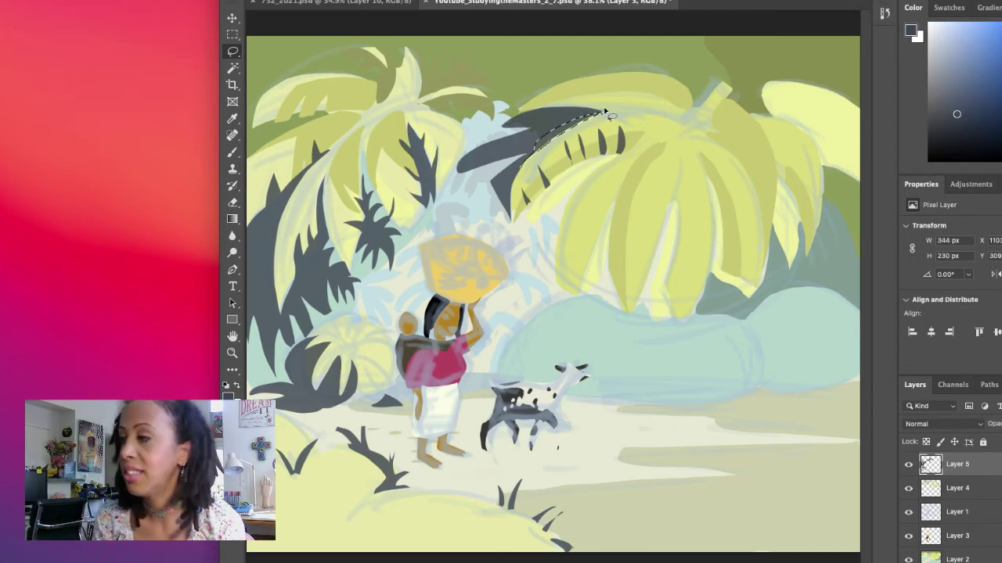
click(622, 157)
mouse_move(622, 157)
mouse_down()
mouse_move(574, 168)
mouse_move(513, 225)
mouse_move(505, 210)
mouse_move(502, 230)
mouse_move(509, 237)
mouse_move(521, 222)
mouse_move(524, 247)
mouse_move(546, 214)
mouse_up()
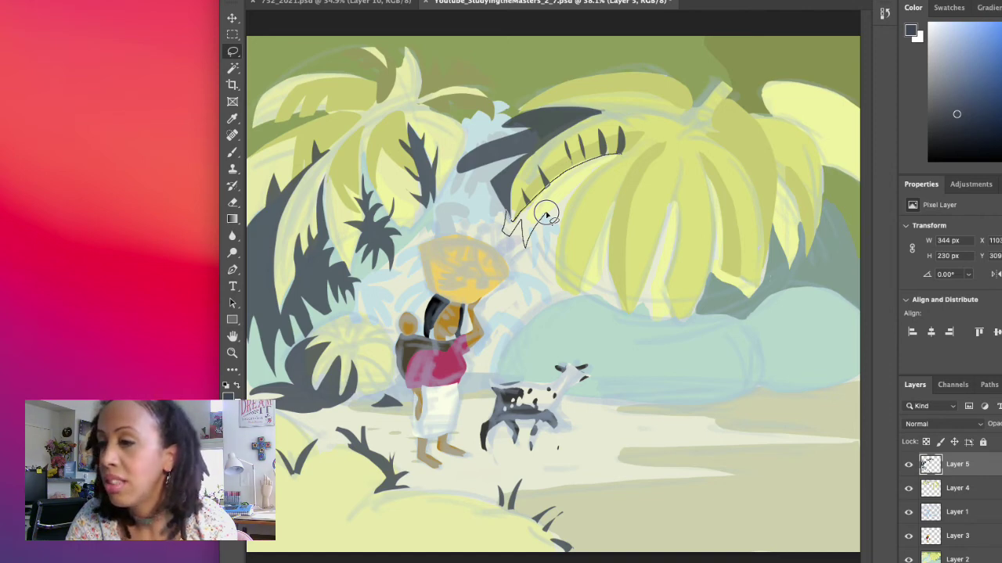
mouse_move(546, 215)
mouse_down()
mouse_move(543, 226)
mouse_move(558, 183)
mouse_move(618, 155)
mouse_up()
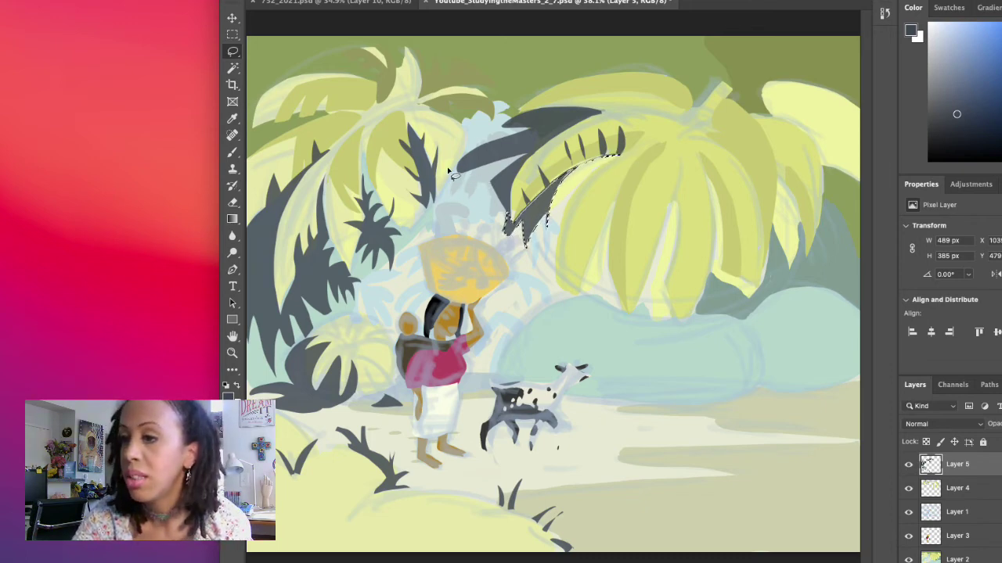
Outline a jagged frond shape above the woman's basket
click(431, 218)
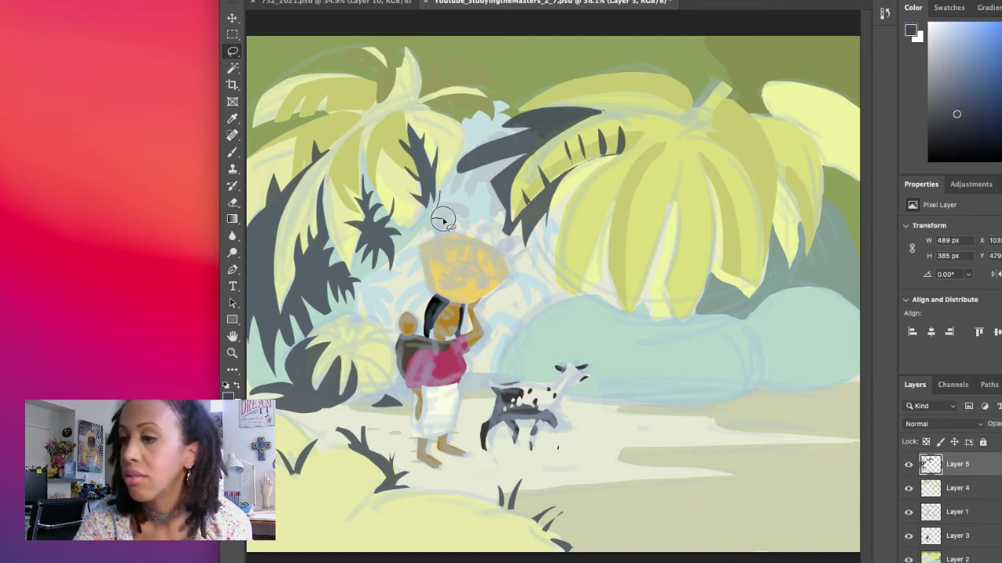
mouse_move(443, 220)
mouse_down()
mouse_move(449, 200)
mouse_move(458, 227)
mouse_move(450, 215)
mouse_move(468, 205)
mouse_move(474, 220)
mouse_move(490, 185)
mouse_up()
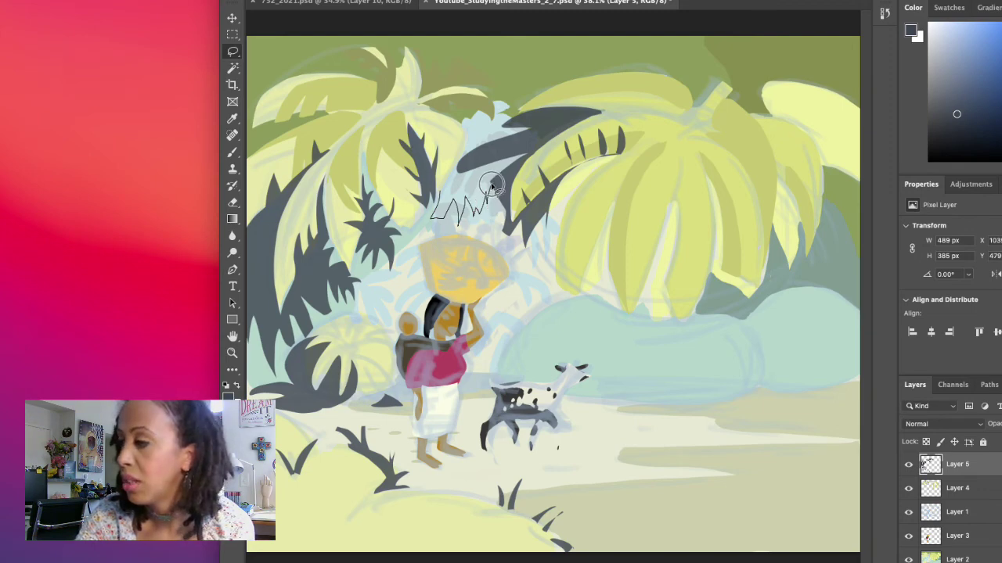
mouse_move(491, 186)
mouse_down()
mouse_move(488, 166)
mouse_move(460, 174)
mouse_up()
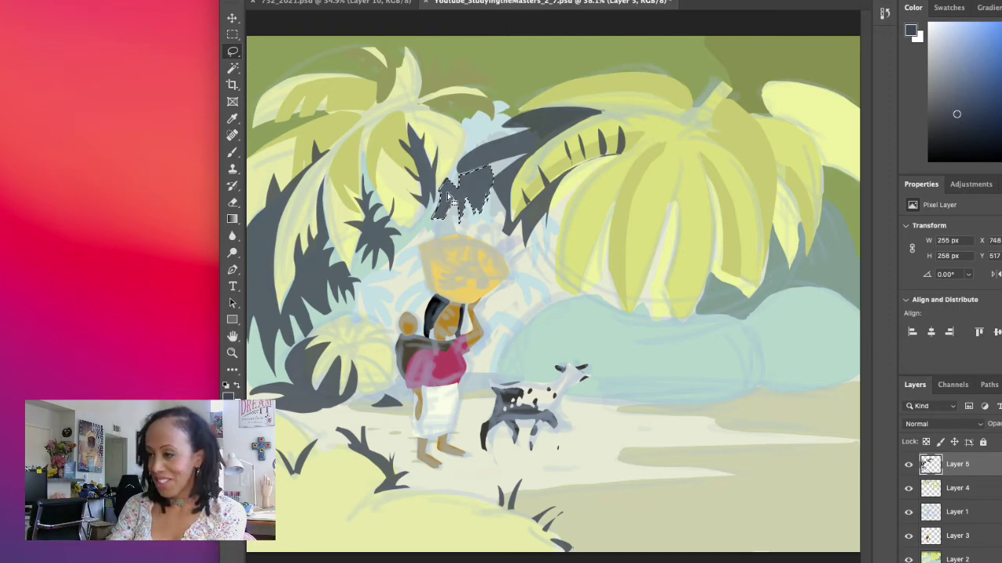
Set the foreground colour to a dark grey-blue sampled from the palm, then near-black
key(x)
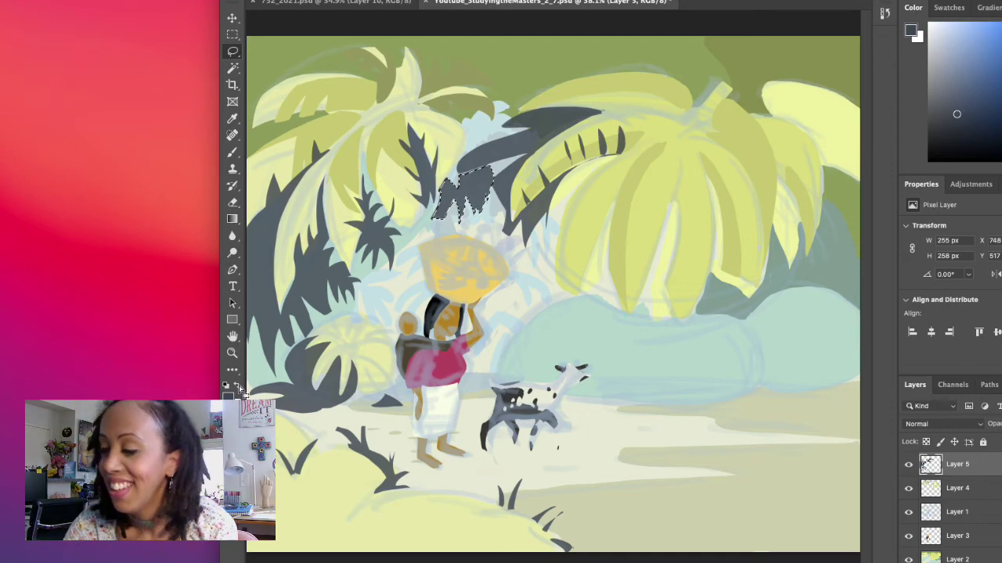
click(232, 386)
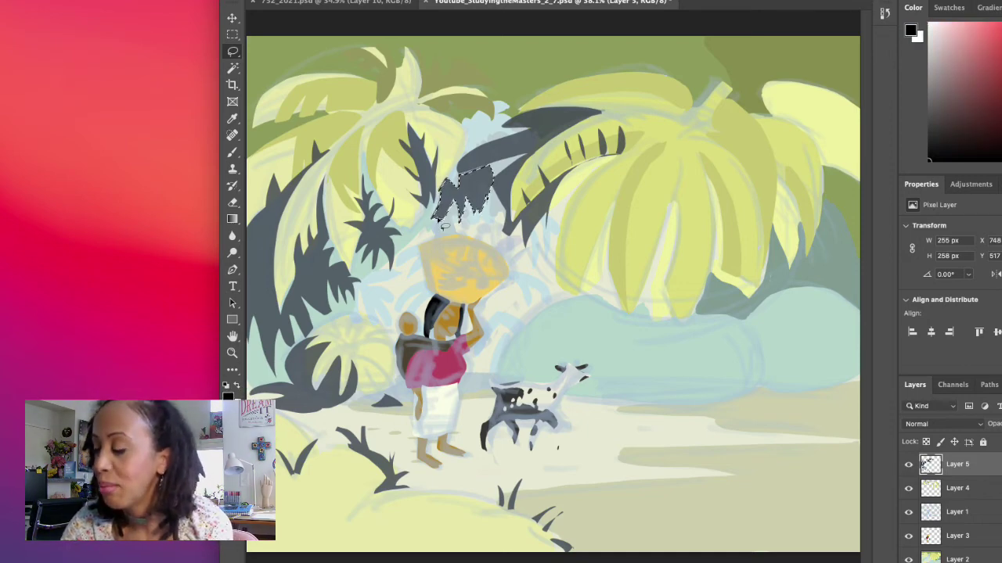
click(237, 385)
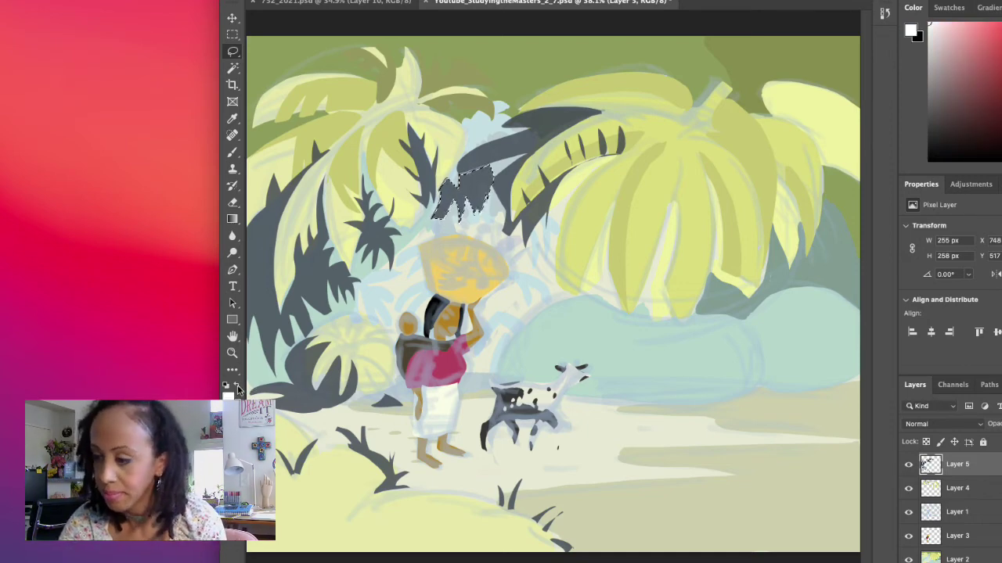
click(229, 395)
click(396, 261)
click(826, 302)
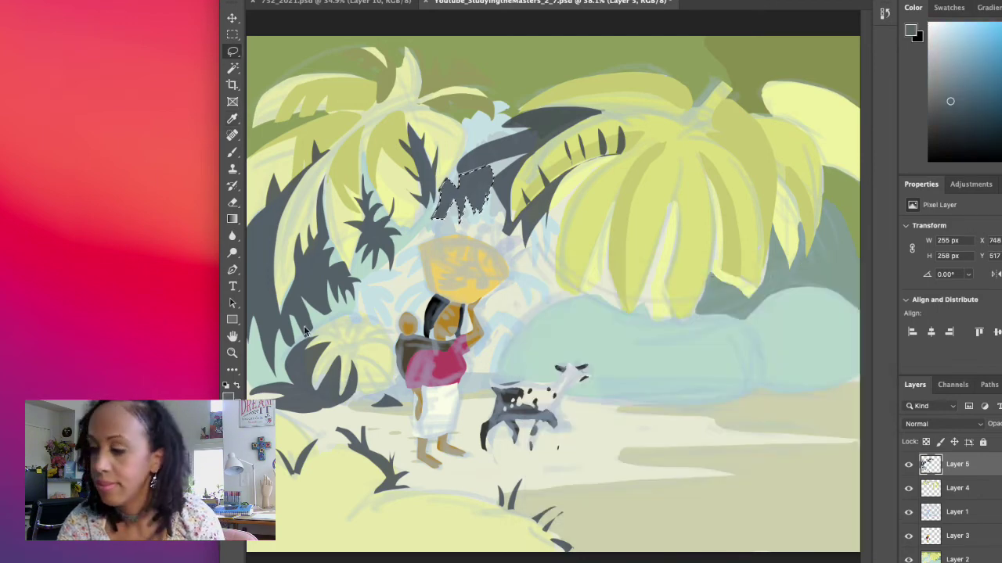
click(238, 387)
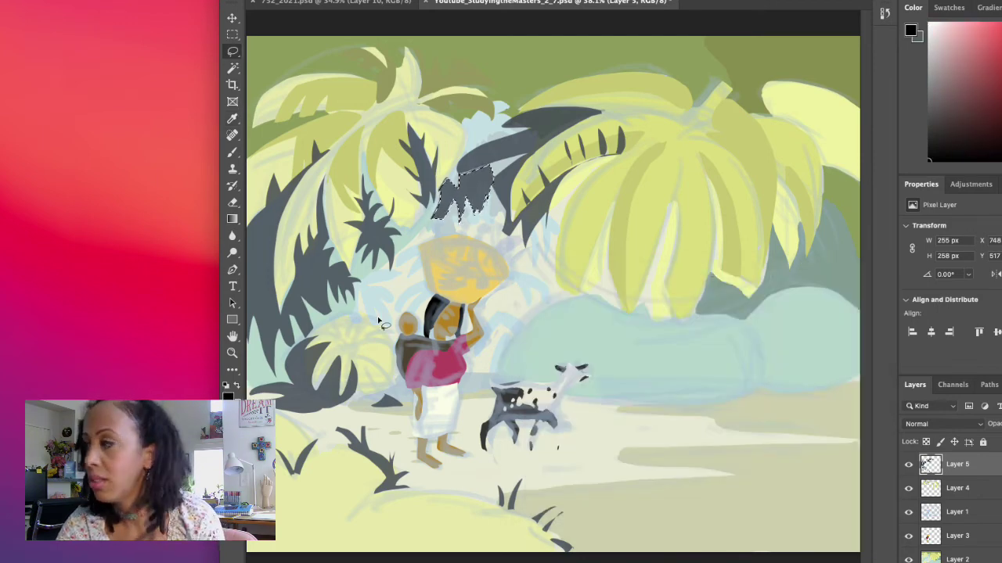
mouse_move(943, 145)
mouse_down()
mouse_move(942, 106)
mouse_move(941, 134)
mouse_up()
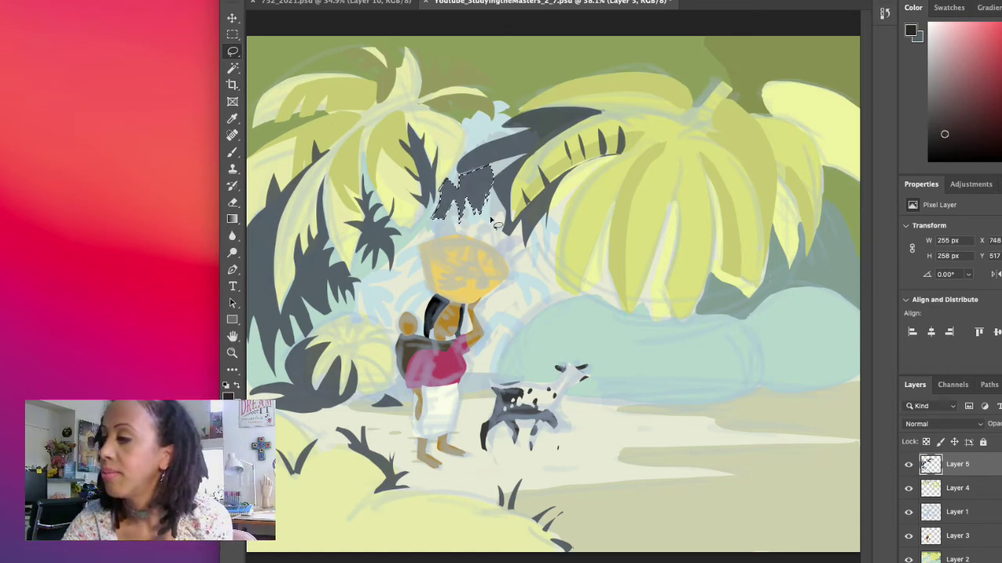
Fill the gap between the palm fronds with dark grey
key(ctrl+d)
mouse_move(521, 161)
mouse_down()
mouse_move(460, 178)
mouse_move(483, 176)
mouse_move(482, 189)
mouse_move(492, 189)
mouse_move(539, 166)
mouse_up()
key(alt+BackSpace)
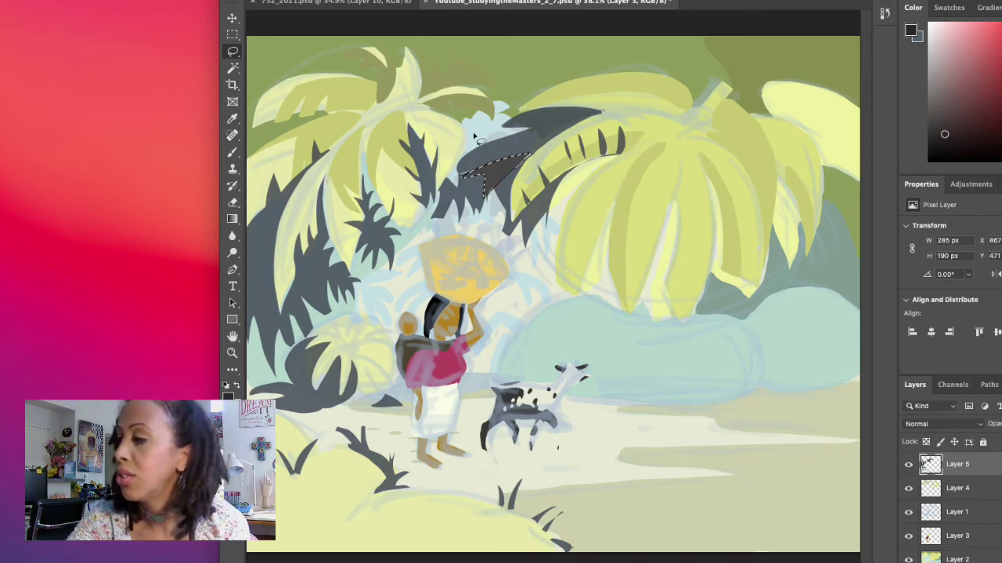
Fill a dark shape near the treetop and deselect
mouse_move(446, 116)
mouse_down()
mouse_move(471, 127)
mouse_move(456, 101)
mouse_move(426, 108)
mouse_up()
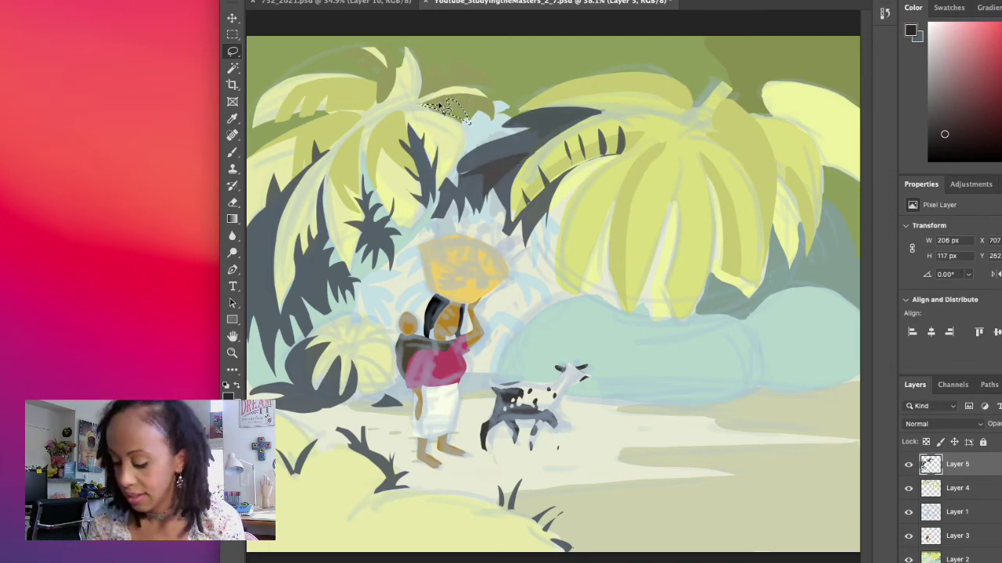
key(alt+BackSpace)
key(ctrl+d)
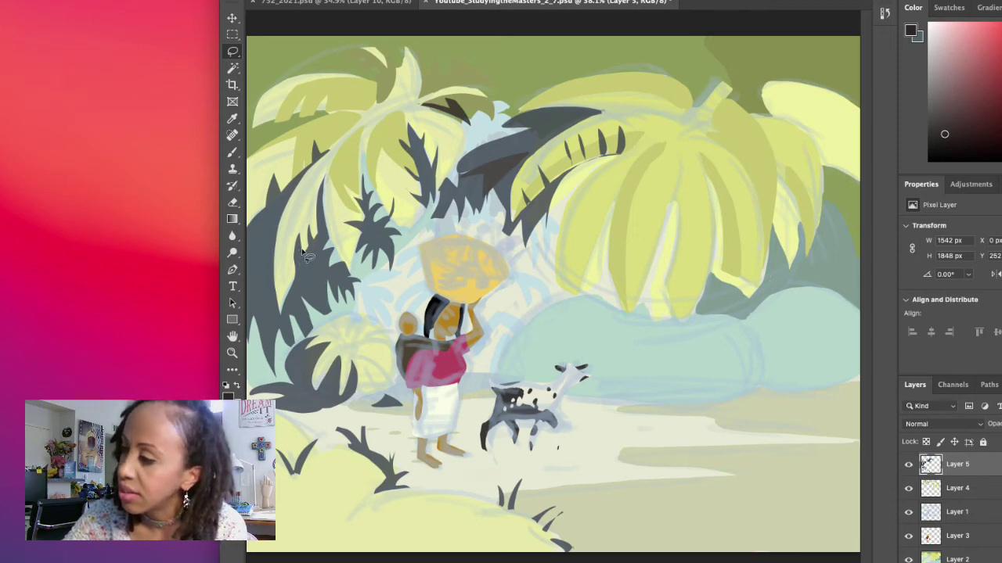
Outline spike and leaflet shapes down the left dark palm to its lower part
mouse_move(302, 251)
mouse_down()
mouse_move(294, 292)
mouse_move(306, 272)
mouse_move(316, 301)
mouse_move(313, 269)
mouse_move(326, 274)
mouse_move(318, 258)
mouse_move(332, 254)
mouse_move(319, 245)
mouse_move(326, 235)
mouse_move(303, 244)
mouse_up()
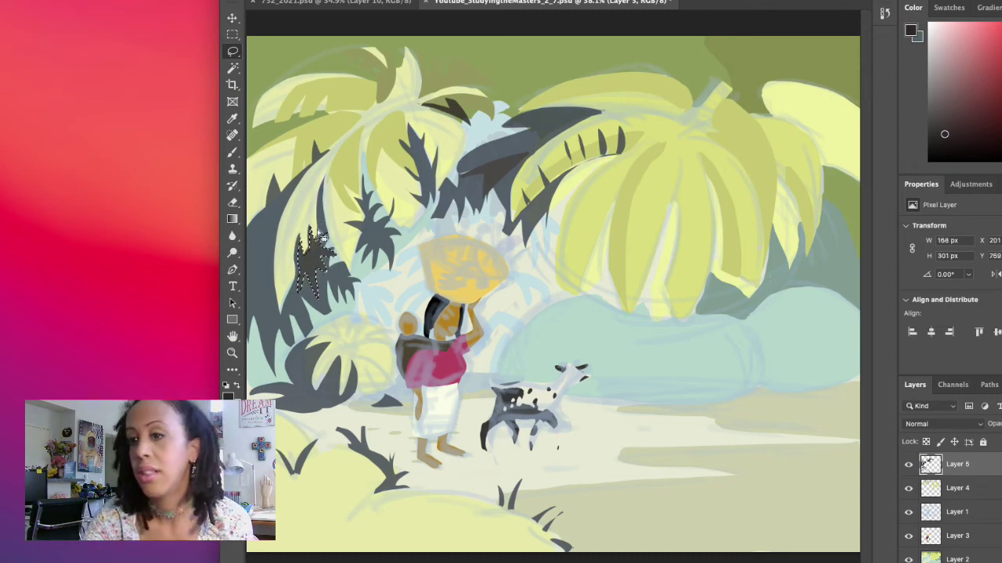
click(268, 235)
mouse_move(268, 235)
mouse_down()
mouse_move(251, 307)
mouse_move(249, 234)
mouse_move(264, 242)
mouse_up()
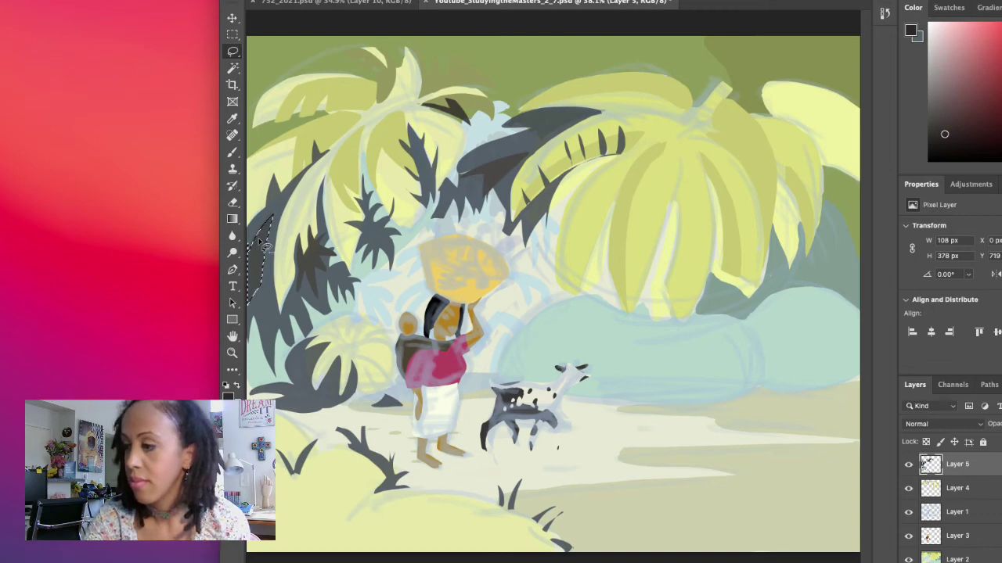
mouse_move(270, 285)
mouse_down()
mouse_move(261, 323)
mouse_move(273, 310)
mouse_move(271, 284)
mouse_move(269, 342)
mouse_move(275, 314)
mouse_up()
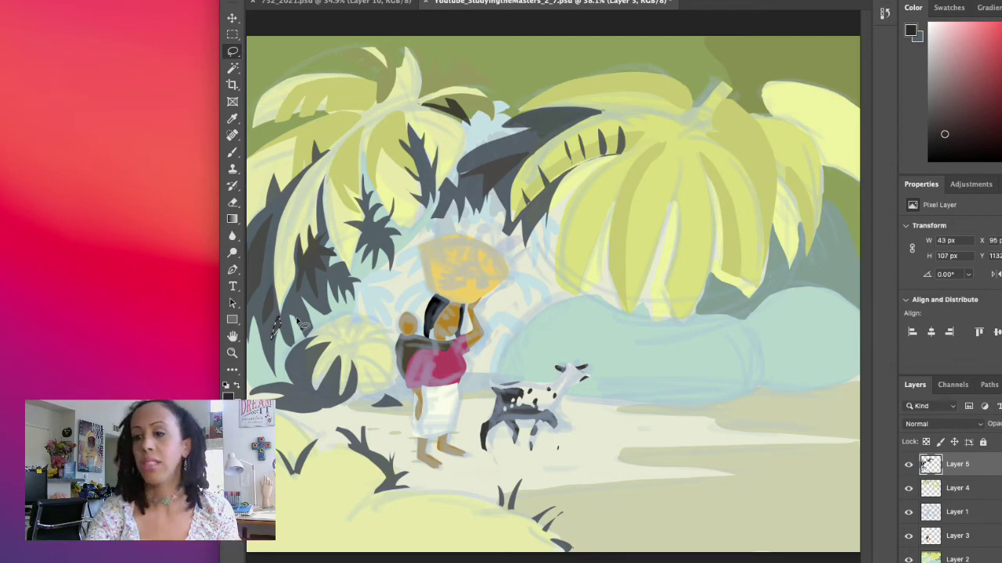
mouse_move(300, 386)
mouse_down()
mouse_move(286, 348)
mouse_move(276, 359)
mouse_move(288, 380)
mouse_move(256, 358)
mouse_move(250, 370)
mouse_move(264, 382)
mouse_move(248, 390)
mouse_move(272, 383)
mouse_move(293, 388)
mouse_move(291, 406)
mouse_move(338, 403)
mouse_move(332, 383)
mouse_move(315, 395)
mouse_move(310, 356)
mouse_move(295, 380)
mouse_move(322, 381)
mouse_up()
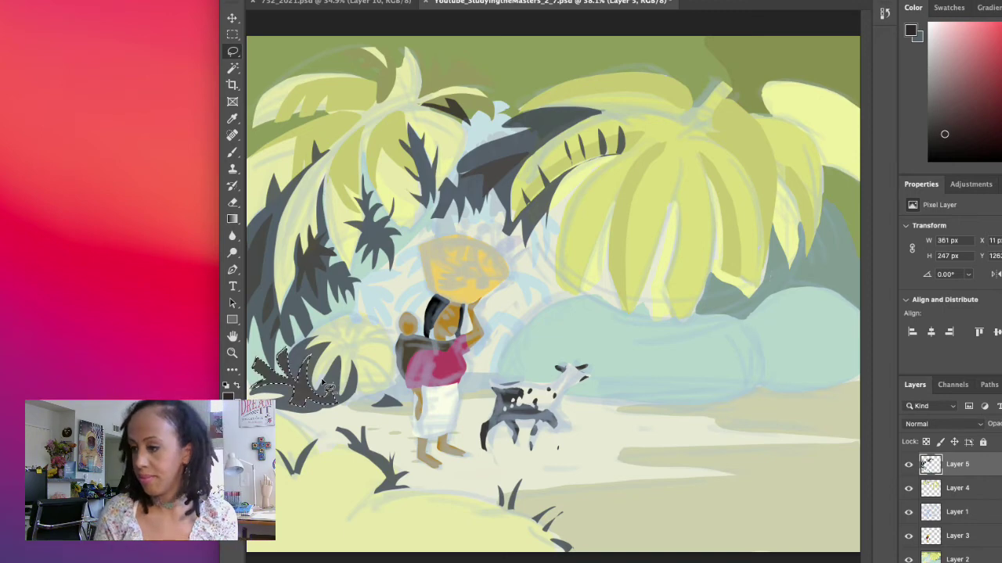
click(467, 448)
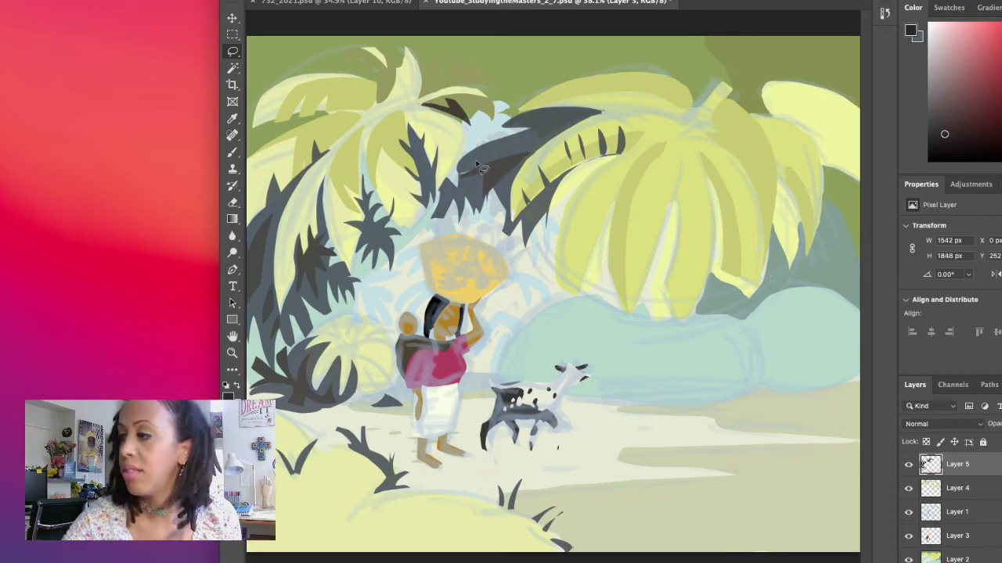
Outline a notch and a thin strip along the central dark frond
mouse_move(458, 174)
mouse_down()
mouse_move(447, 167)
mouse_move(463, 173)
mouse_move(462, 189)
mouse_move(480, 164)
mouse_move(465, 155)
mouse_up()
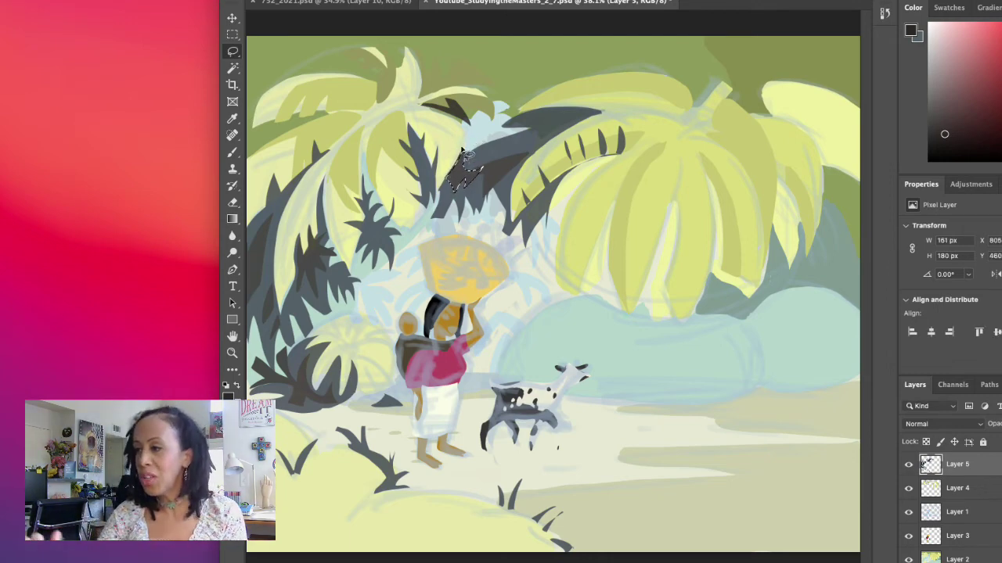
key(ctrl+d)
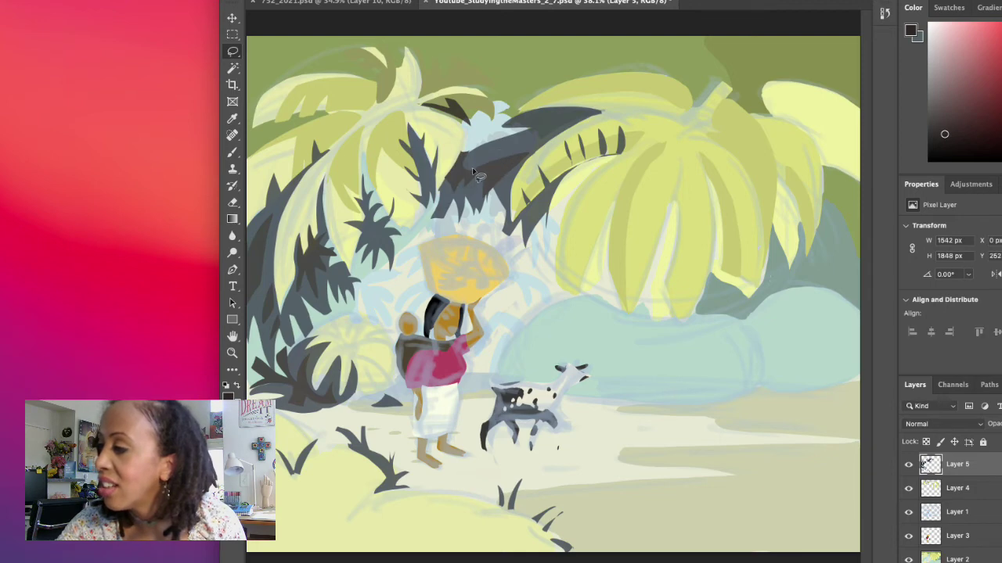
mouse_move(477, 160)
mouse_down()
mouse_move(474, 167)
mouse_move(495, 170)
mouse_move(494, 162)
mouse_move(496, 181)
mouse_up()
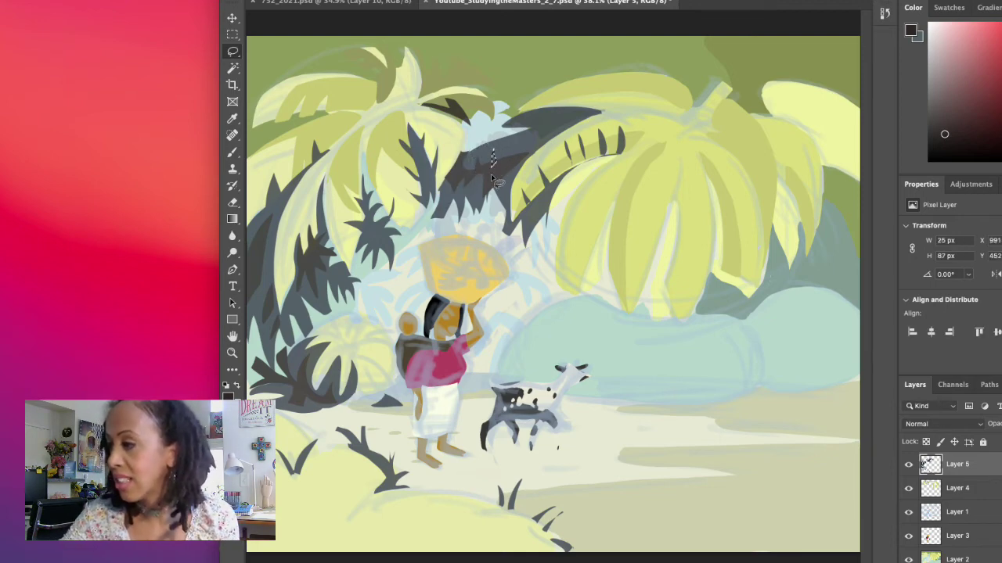
drag(507, 140, 513, 177)
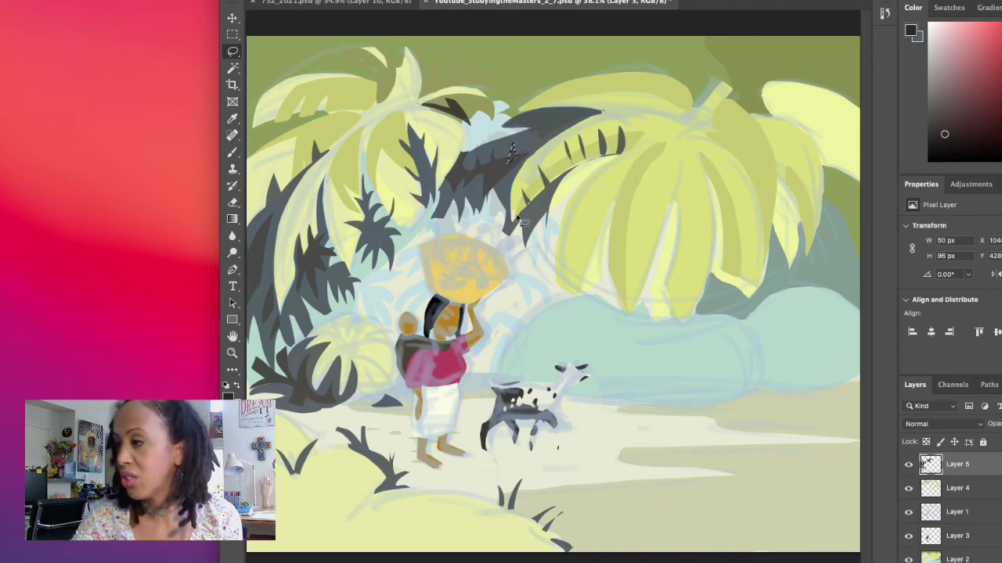
mouse_move(526, 137)
mouse_down()
mouse_move(537, 125)
mouse_move(474, 143)
mouse_move(458, 161)
mouse_move(505, 126)
mouse_move(537, 125)
mouse_up()
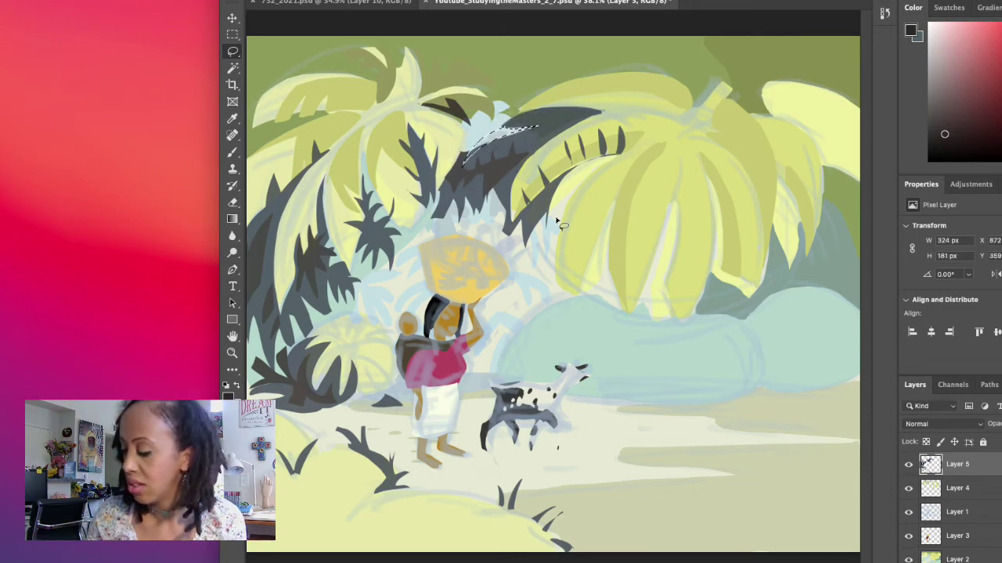
key(ctrl+d)
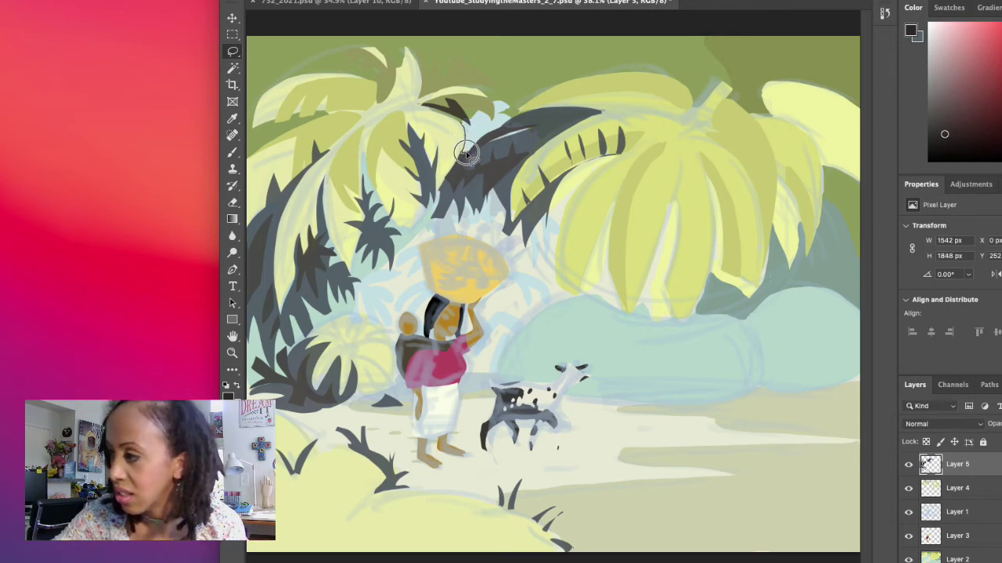
Delete the pale blue paint at the central frond's tip and reselect around it
mouse_move(480, 135)
mouse_down()
mouse_move(507, 117)
mouse_move(480, 110)
mouse_move(455, 129)
mouse_move(479, 147)
mouse_move(507, 119)
mouse_move(470, 116)
mouse_up()
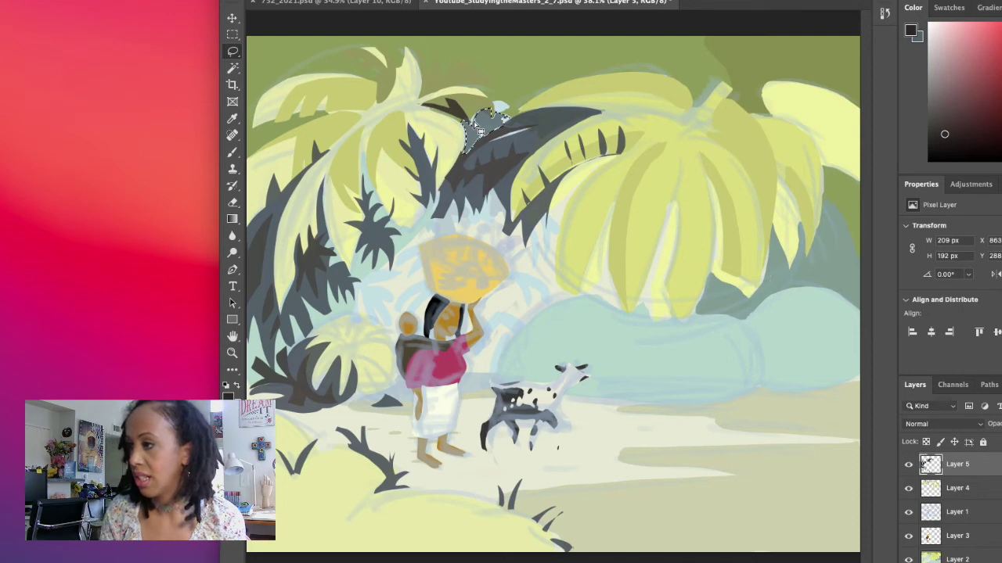
key(Delete)
key(ctrl+d)
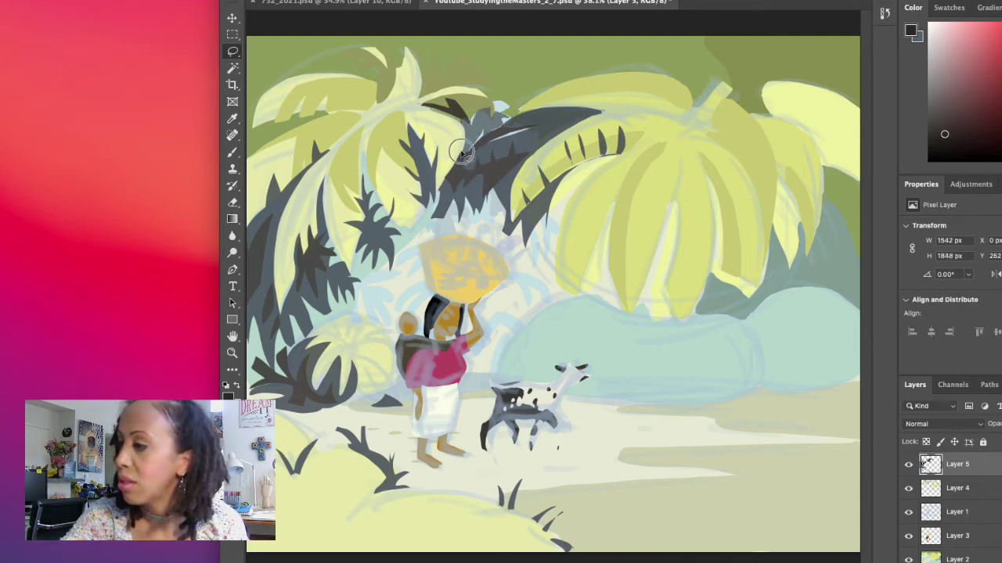
mouse_move(462, 153)
mouse_down()
mouse_move(478, 123)
mouse_move(479, 139)
mouse_move(492, 125)
mouse_move(466, 157)
mouse_up()
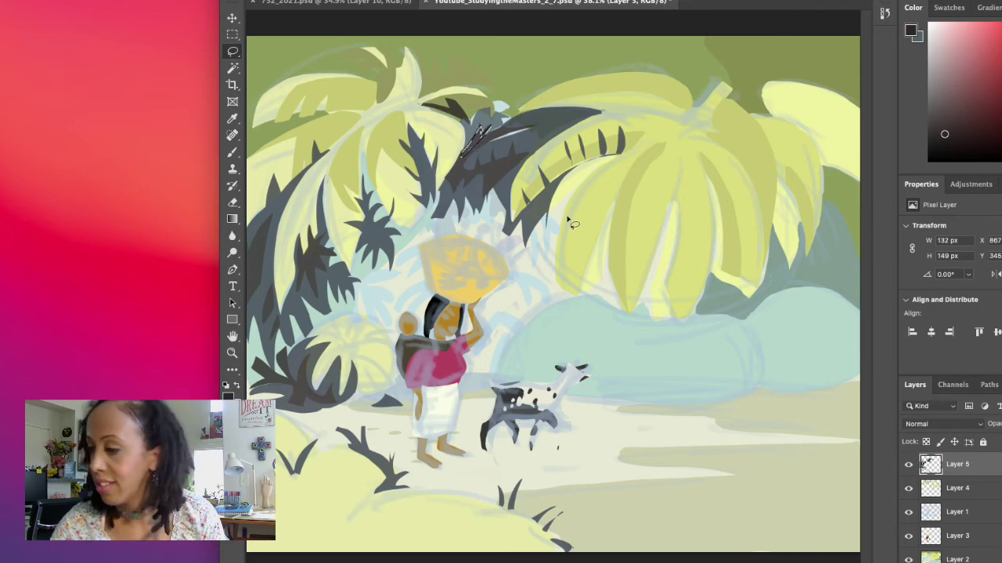
Fill thin dark grey leaves hanging beside and beneath the yellow palm
mouse_move(544, 237)
mouse_down()
mouse_move(517, 259)
mouse_move(524, 276)
mouse_move(545, 252)
mouse_move(540, 296)
mouse_move(544, 265)
mouse_move(556, 306)
mouse_move(551, 244)
mouse_up()
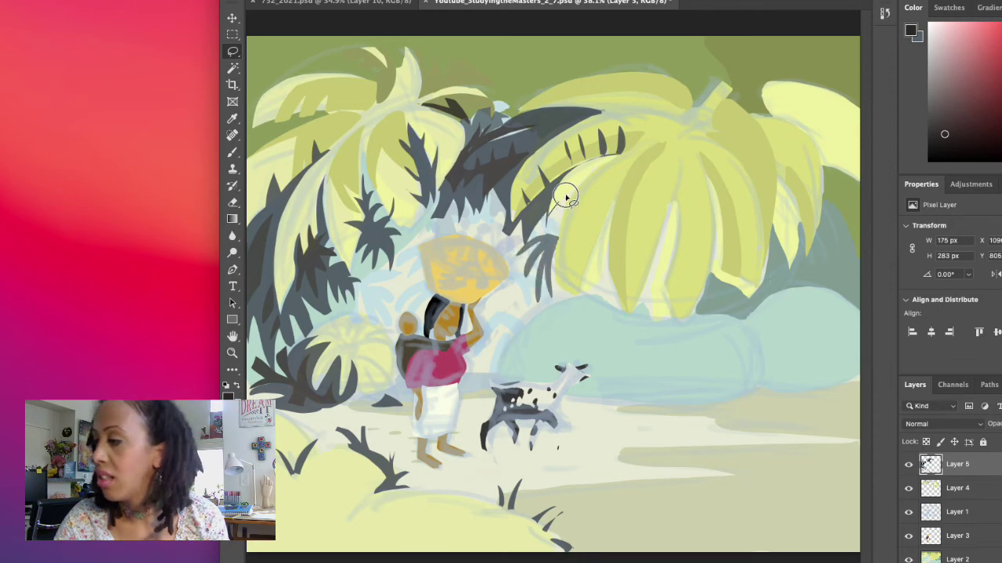
mouse_move(568, 193)
mouse_down()
mouse_move(554, 249)
mouse_move(560, 215)
mouse_up()
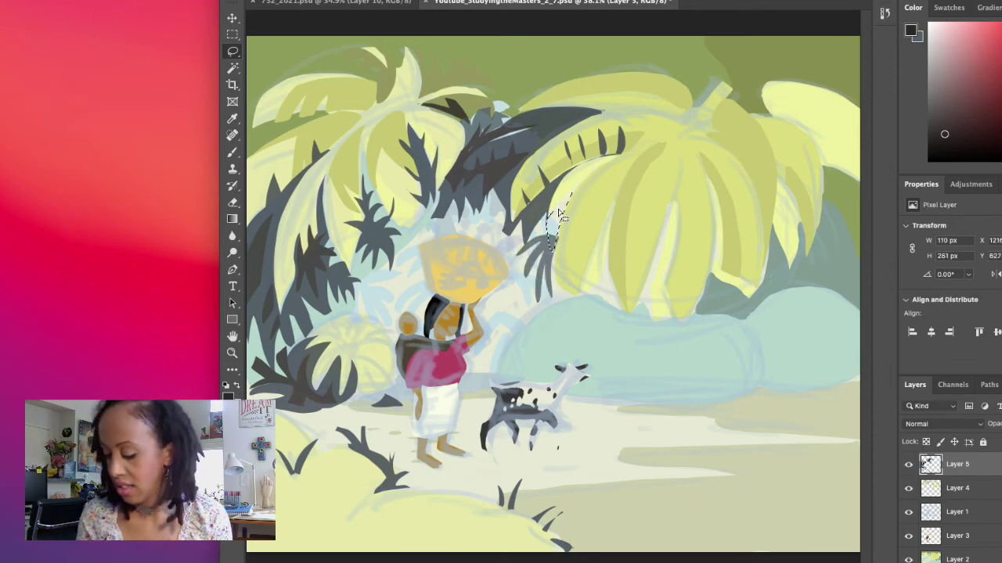
key(alt+BackSpace)
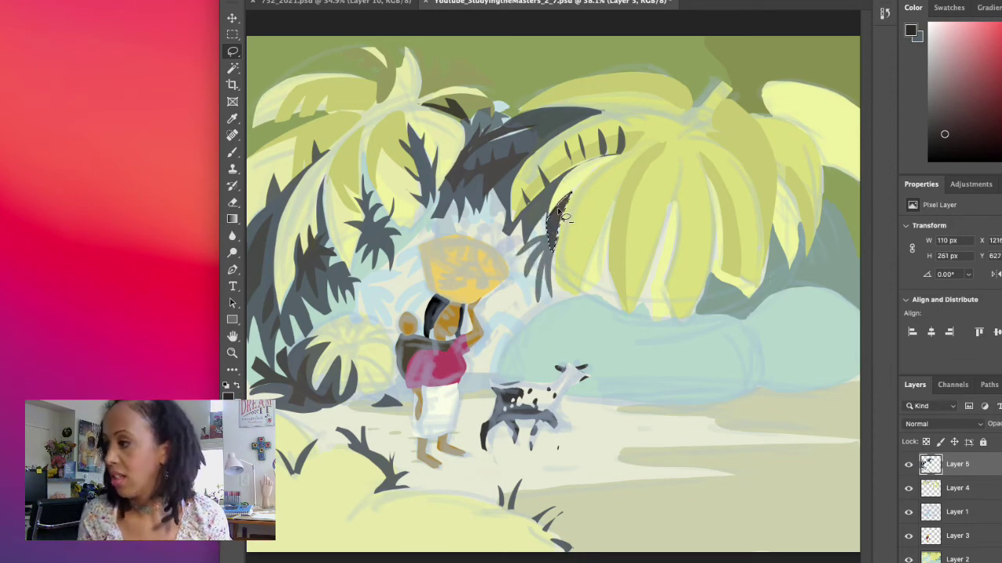
key(ctrl+d)
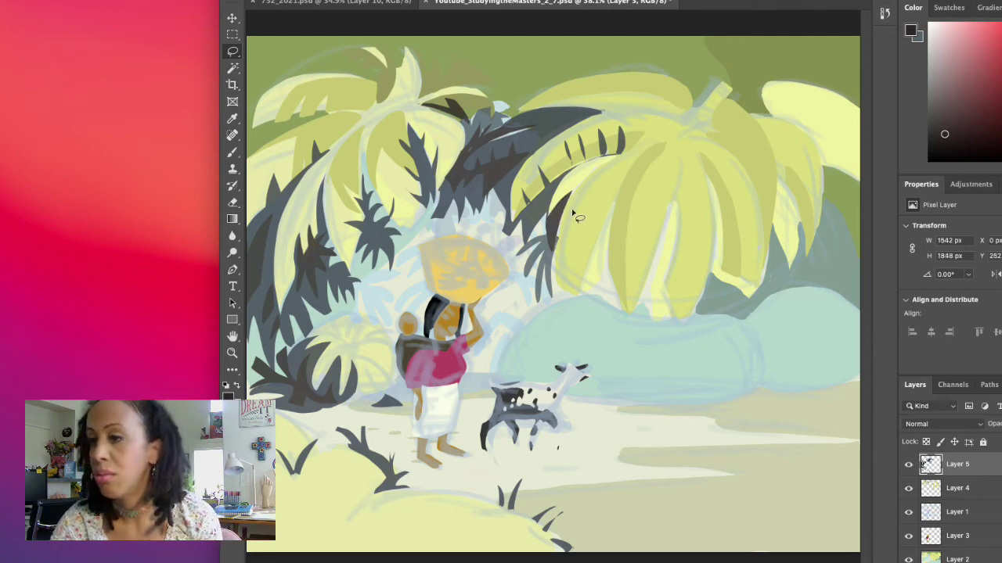
mouse_move(572, 223)
mouse_down()
mouse_move(548, 249)
mouse_move(558, 288)
mouse_move(557, 235)
mouse_move(572, 222)
mouse_up()
key(ctrl+d)
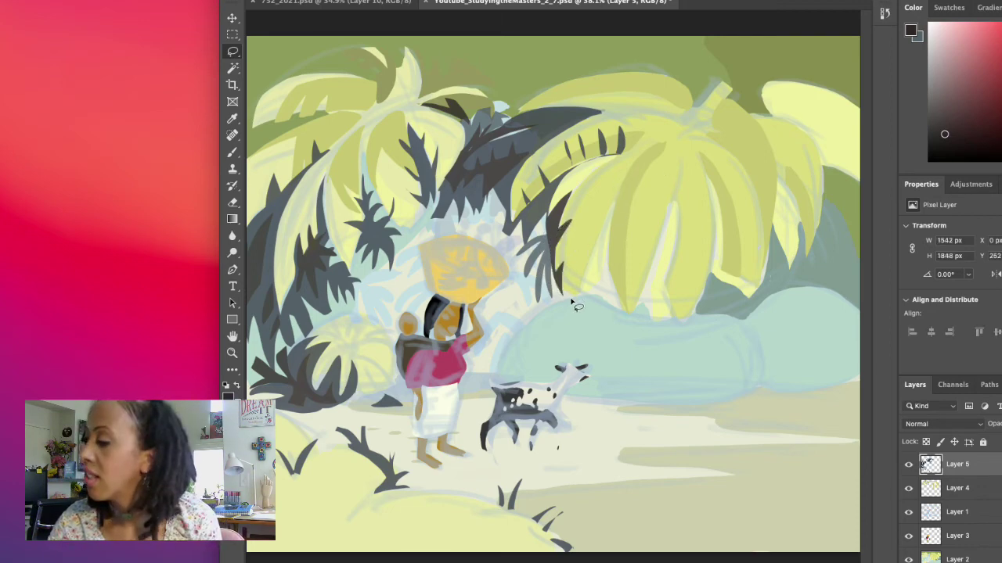
Fill further thin and larger dark leaves lower under the yellow palm, then deselect
mouse_move(577, 295)
mouse_down()
mouse_move(581, 258)
mouse_move(588, 264)
mouse_move(593, 252)
mouse_move(580, 293)
mouse_up()
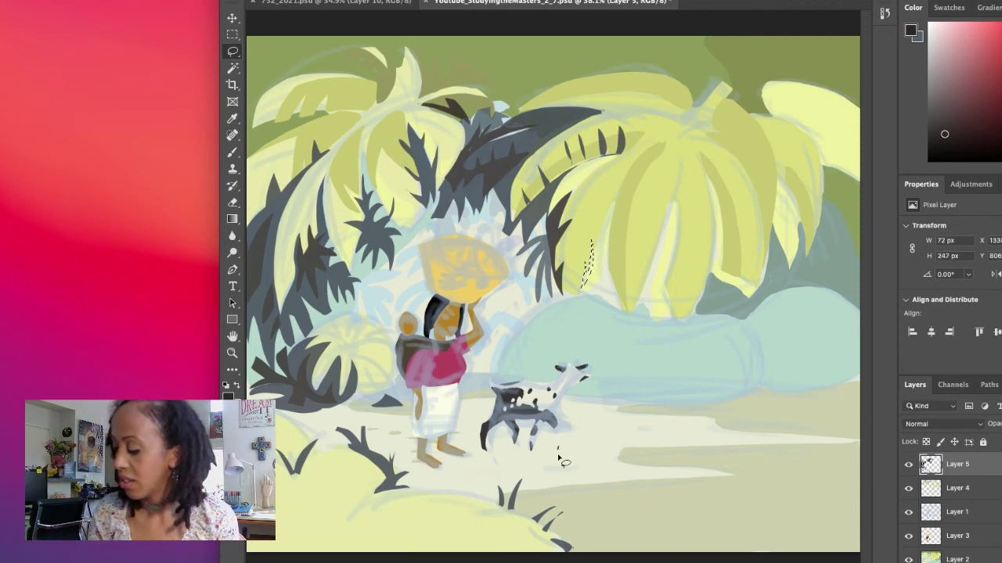
key(alt+BackSpace)
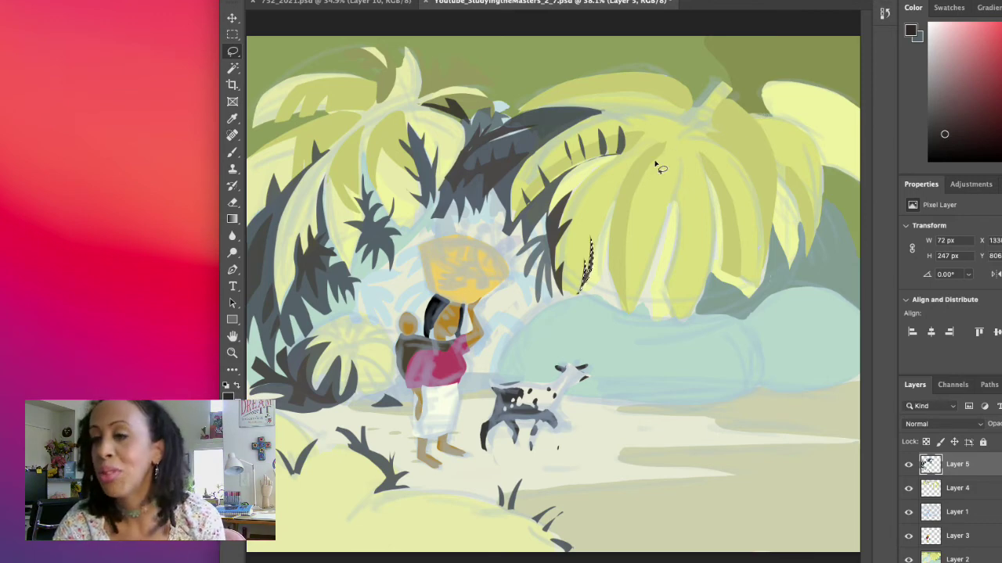
mouse_move(593, 197)
mouse_down()
mouse_move(598, 229)
mouse_move(604, 186)
mouse_up()
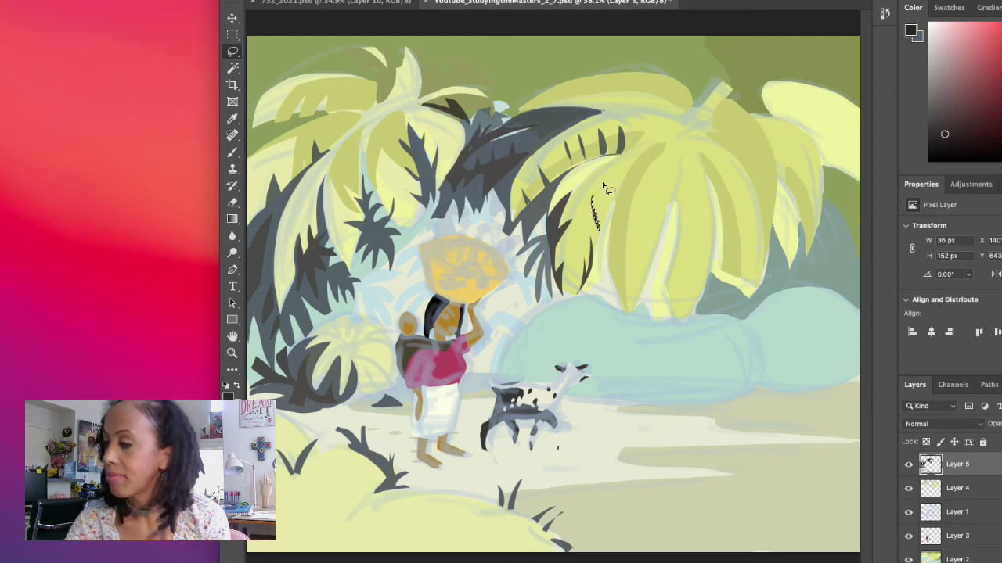
mouse_move(612, 197)
mouse_down()
mouse_move(600, 168)
mouse_move(612, 192)
mouse_up()
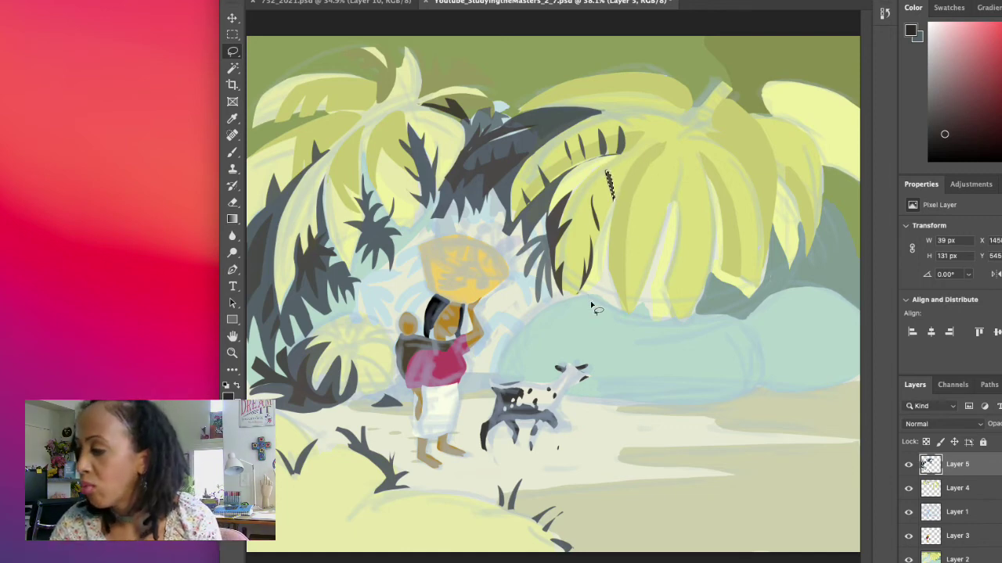
mouse_move(585, 294)
mouse_down()
mouse_move(599, 309)
mouse_move(615, 287)
mouse_move(615, 213)
mouse_move(600, 276)
mouse_move(606, 310)
mouse_move(587, 296)
mouse_up()
key(alt+BackSpace)
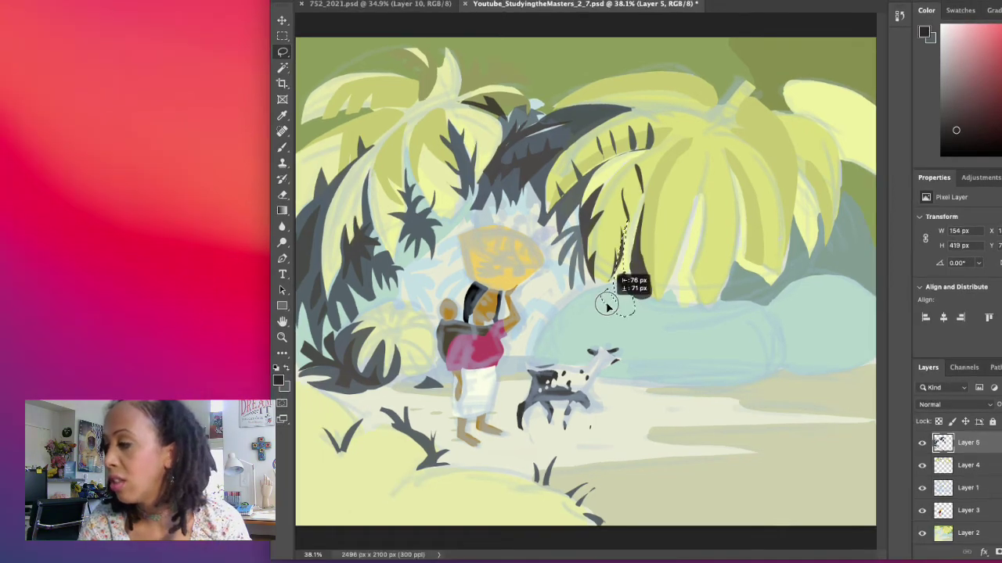
key(ctrl+d)
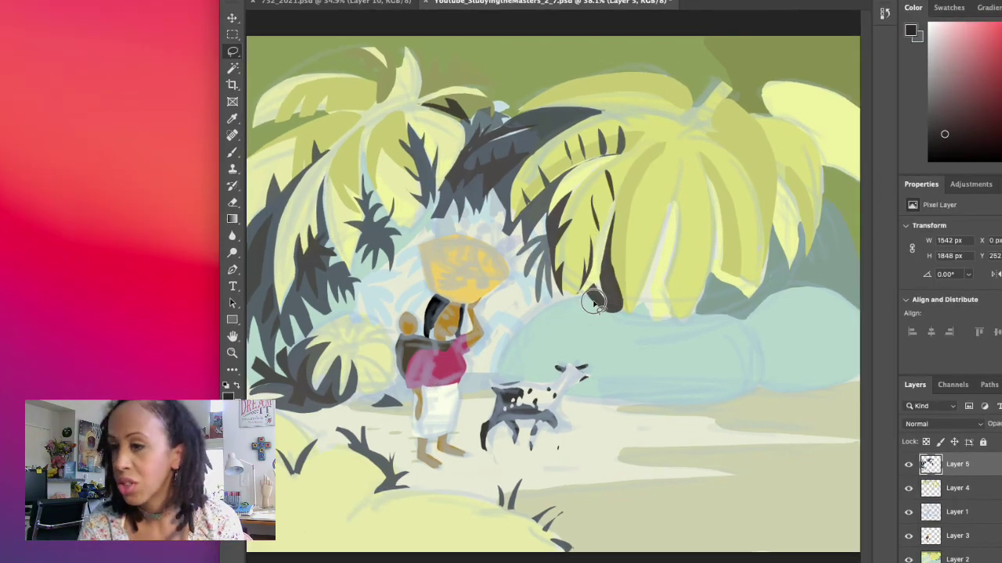
Fill a drooping dark grey frond left of the leaf tip beneath the right palm
mouse_move(593, 300)
mouse_down()
mouse_move(578, 309)
mouse_move(556, 333)
mouse_move(561, 351)
mouse_move(546, 338)
mouse_move(542, 346)
mouse_move(535, 330)
mouse_move(545, 318)
mouse_move(537, 315)
mouse_move(563, 299)
mouse_move(608, 301)
mouse_up()
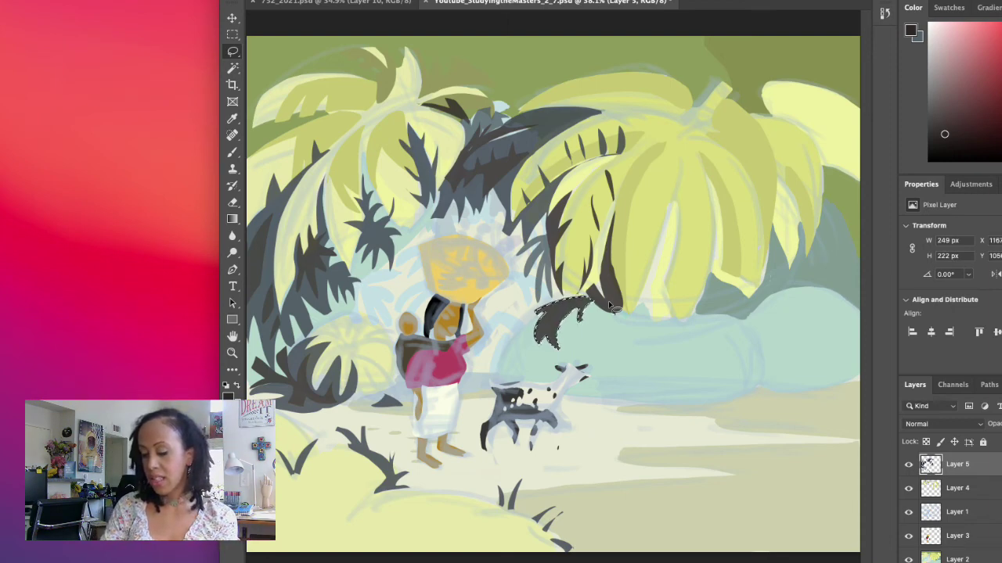
key(alt+BackSpace)
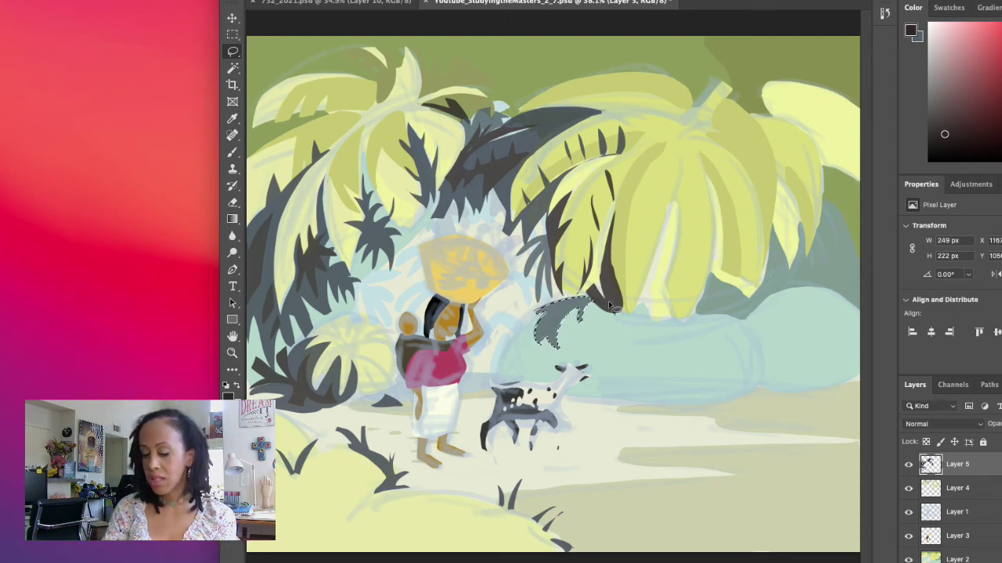
click(536, 318)
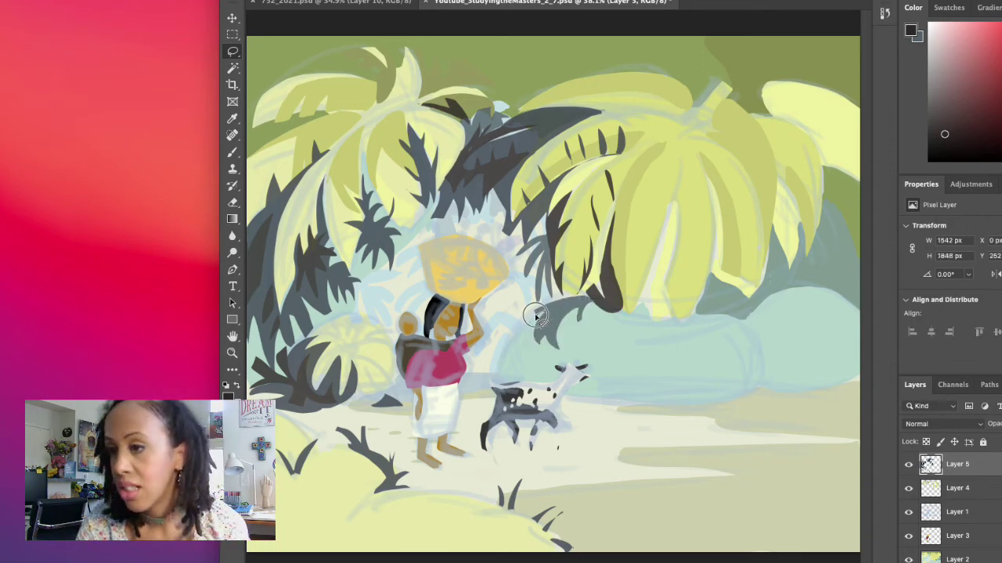
Outline fronds above the goat and fill the patch dark grey-blue, then near-black
mouse_move(536, 316)
mouse_down()
mouse_move(497, 348)
mouse_move(509, 365)
mouse_move(513, 343)
mouse_move(535, 360)
mouse_move(527, 333)
mouse_move(538, 314)
mouse_up()
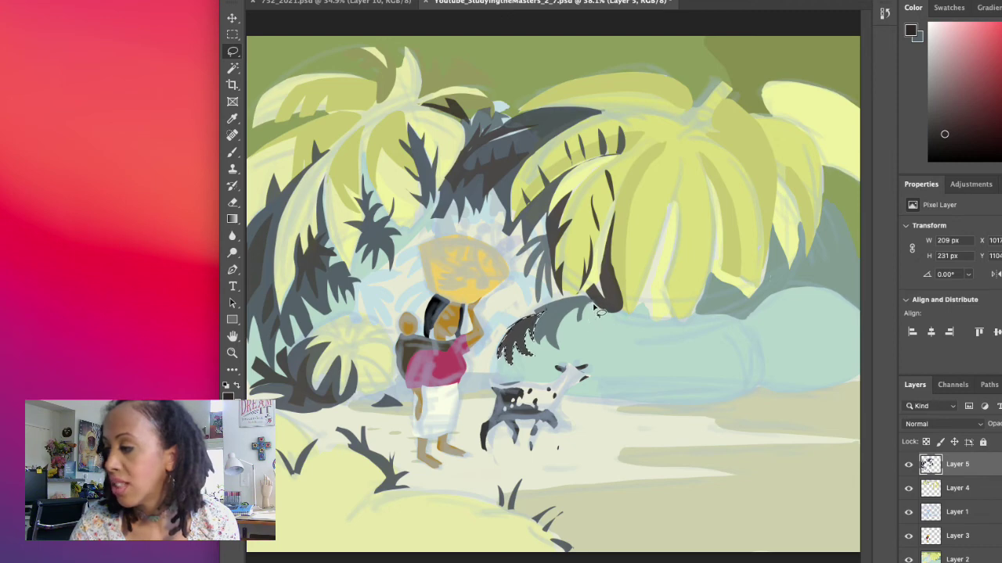
mouse_move(586, 315)
mouse_down()
mouse_move(579, 331)
mouse_move(613, 358)
mouse_move(601, 352)
mouse_move(610, 344)
mouse_move(603, 327)
mouse_move(617, 315)
mouse_move(592, 306)
mouse_up()
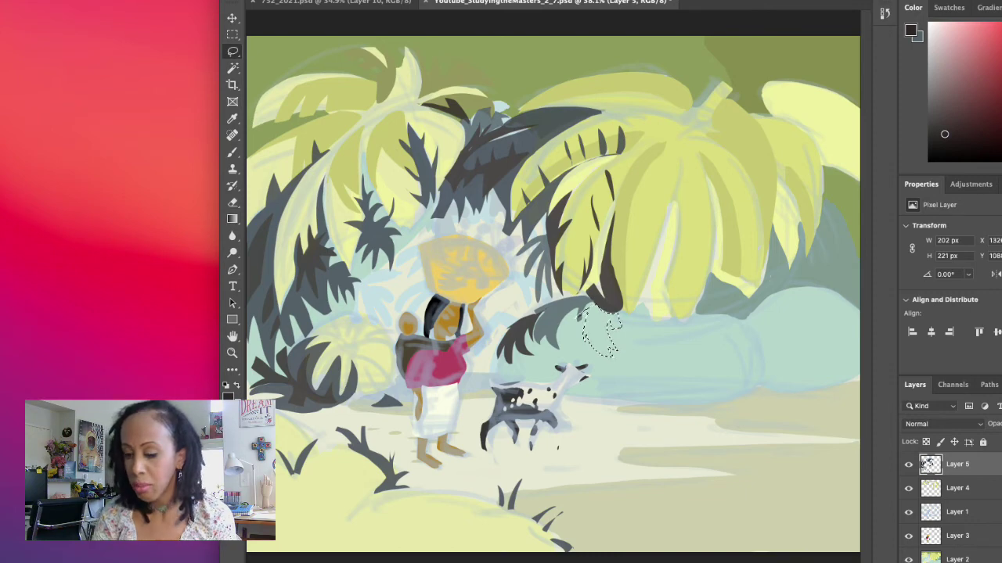
key(alt+BackSpace)
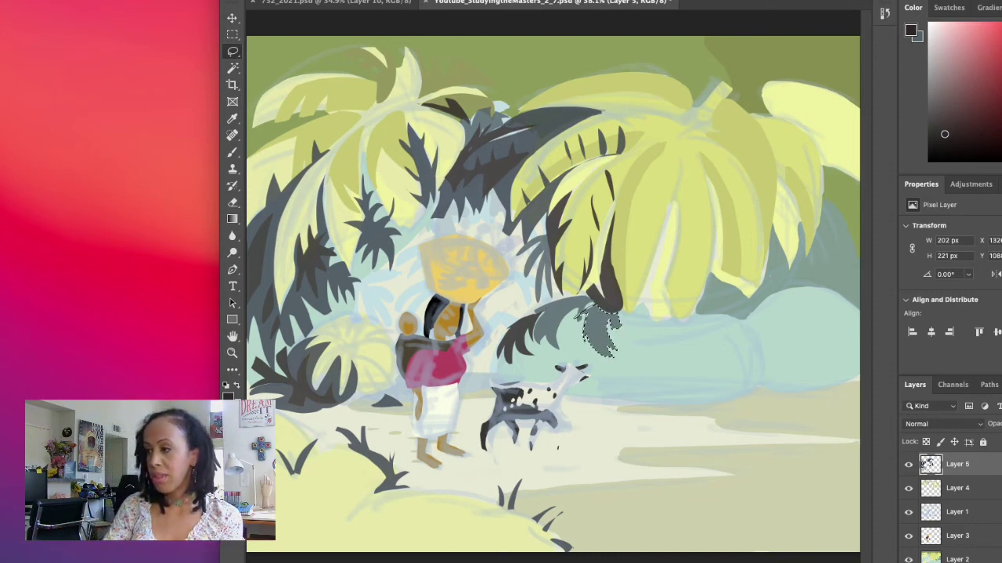
key(alt+BackSpace)
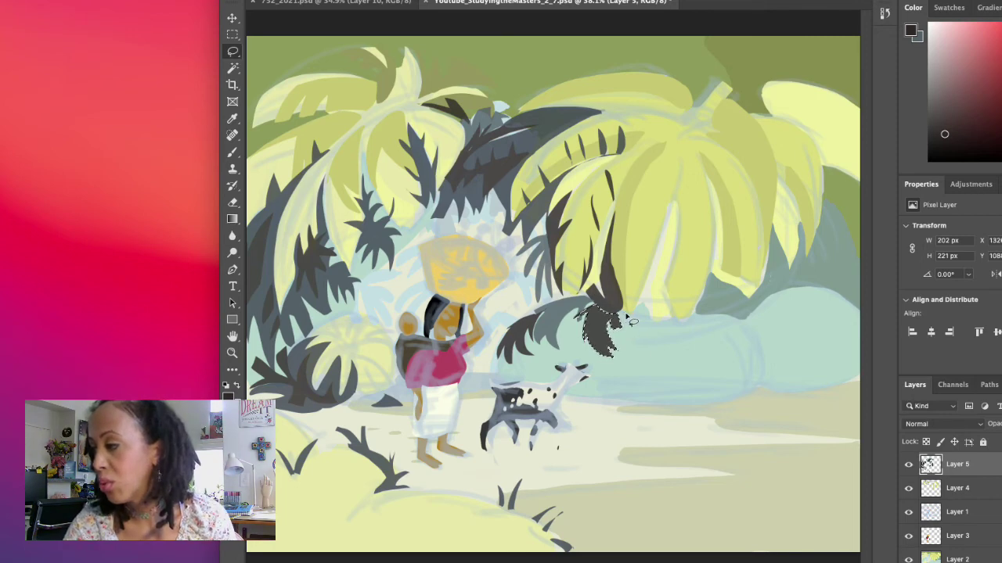
key(ctrl+d)
Brush light strokes around the dark leaf tip and fill a thin dark frond stroke into the palm
key(b)
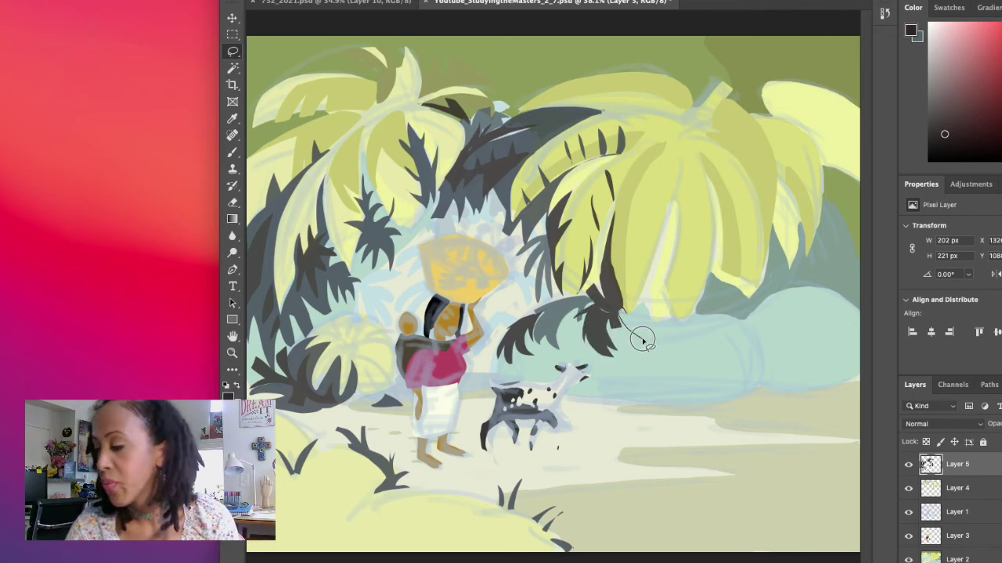
mouse_move(642, 341)
mouse_down()
mouse_move(630, 320)
mouse_move(658, 333)
mouse_move(669, 205)
mouse_up()
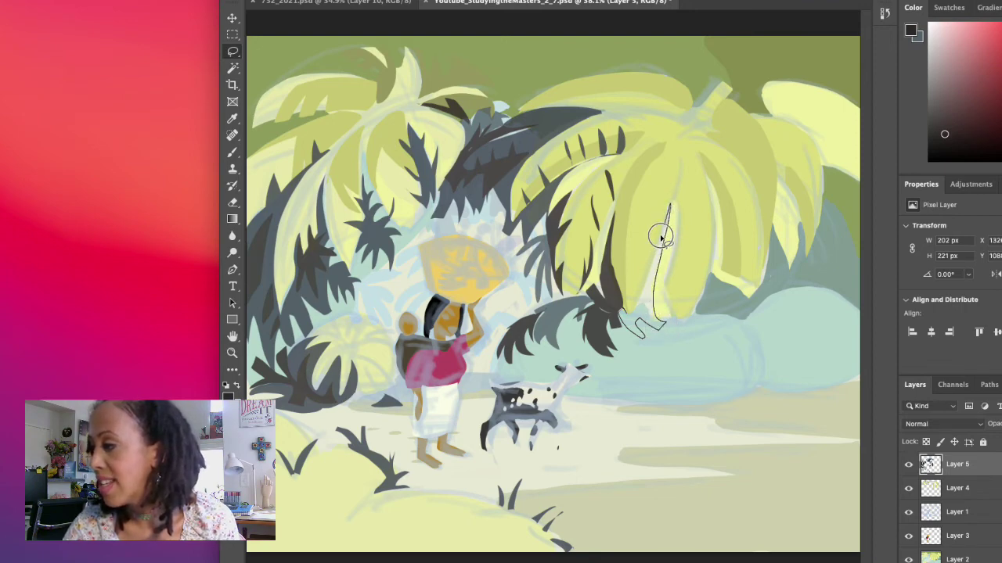
drag(620, 312, 626, 315)
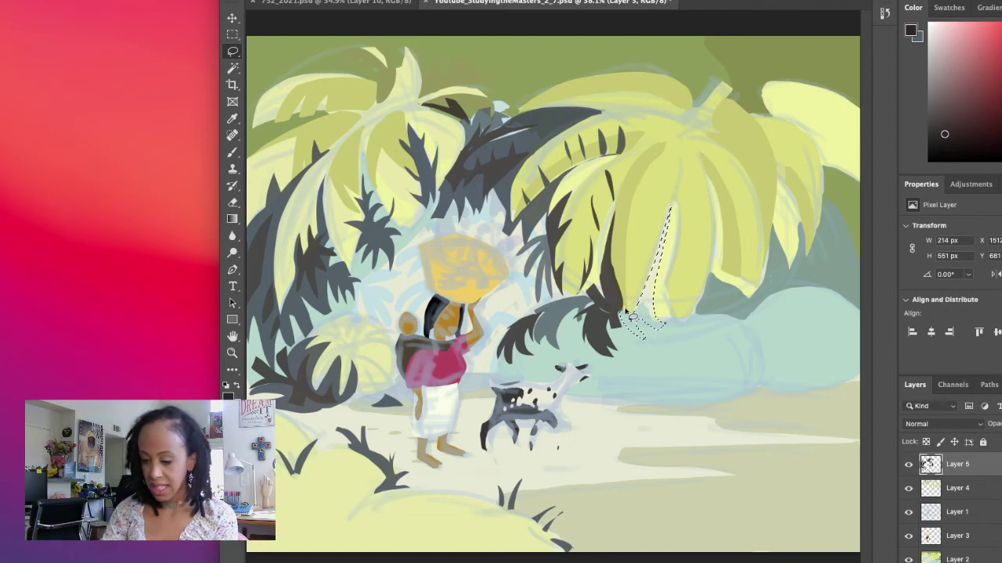
key(alt+BackSpace)
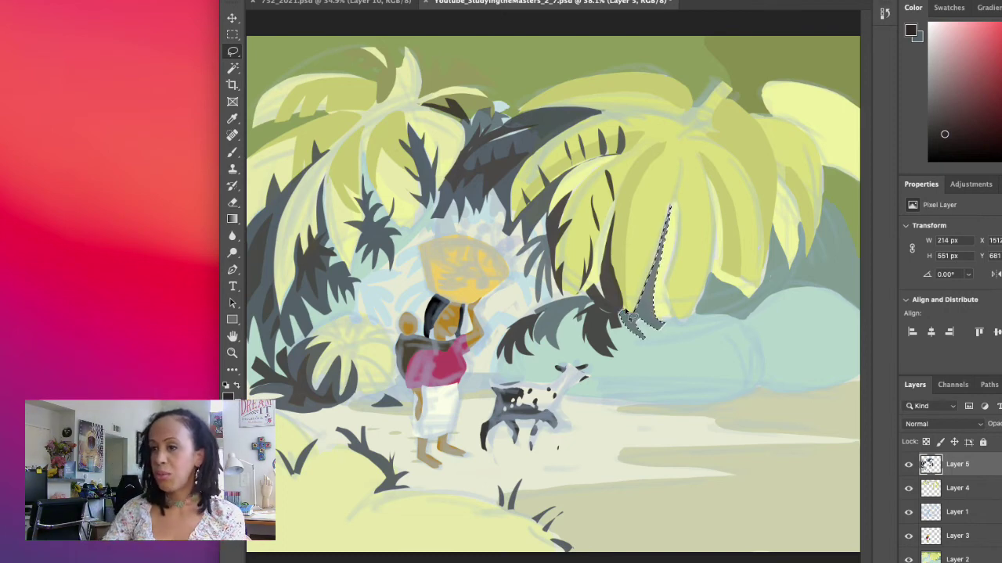
key(ctrl+d)
Outline a long frond and a small leaf tip along the yellow leaf's edge
mouse_move(620, 283)
mouse_down()
mouse_move(620, 259)
mouse_move(610, 270)
mouse_move(616, 236)
mouse_move(607, 246)
mouse_move(620, 284)
mouse_up()
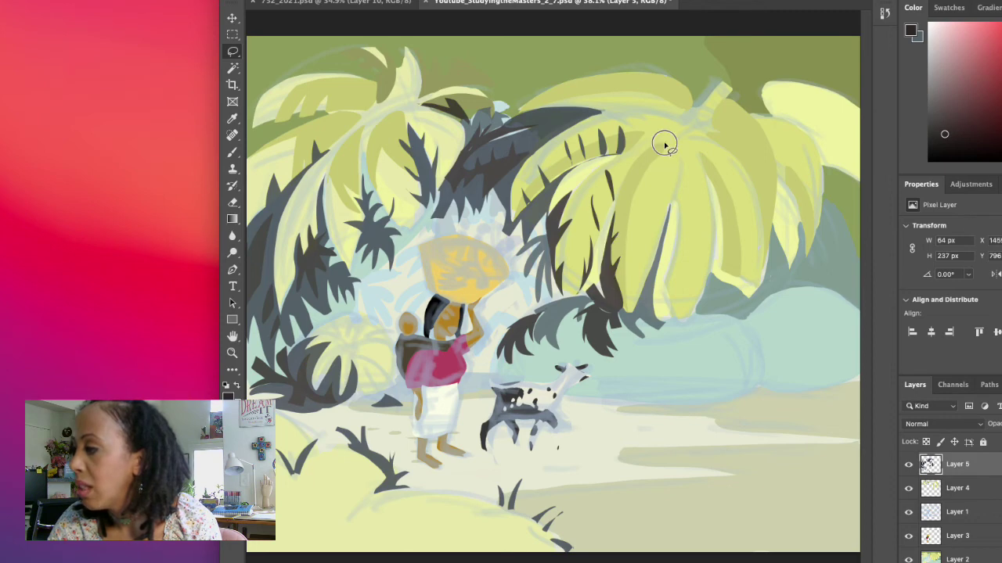
mouse_move(664, 144)
mouse_down()
mouse_move(630, 201)
mouse_move(622, 285)
mouse_move(628, 219)
mouse_move(675, 139)
mouse_up()
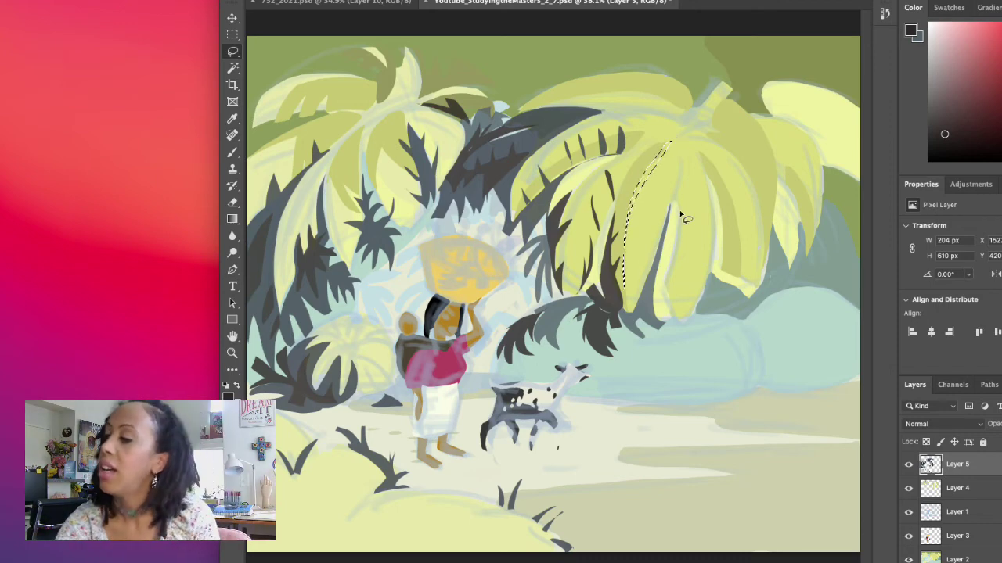
click(656, 276)
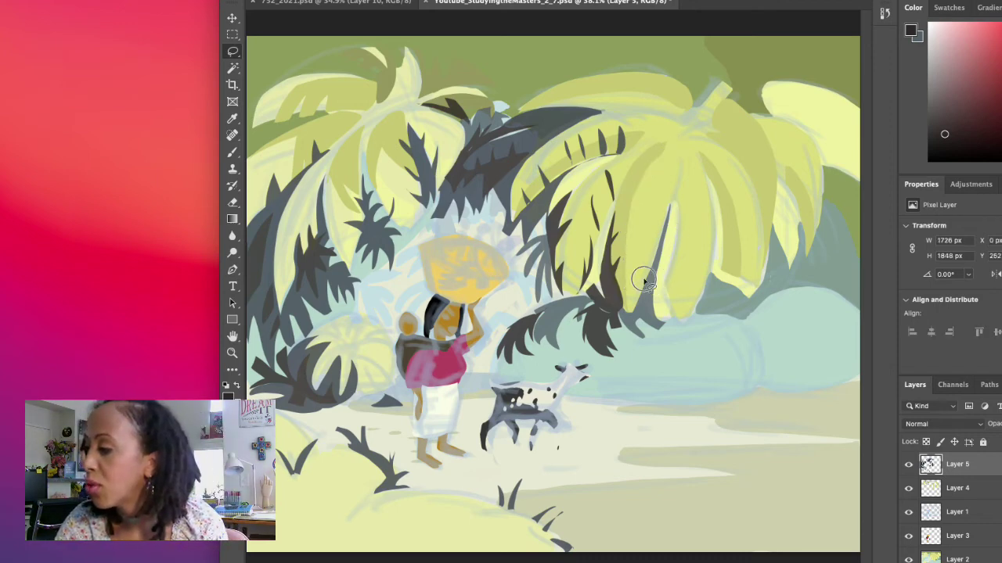
mouse_move(643, 282)
mouse_down()
mouse_move(667, 206)
mouse_move(662, 190)
mouse_move(669, 209)
mouse_move(638, 291)
mouse_up()
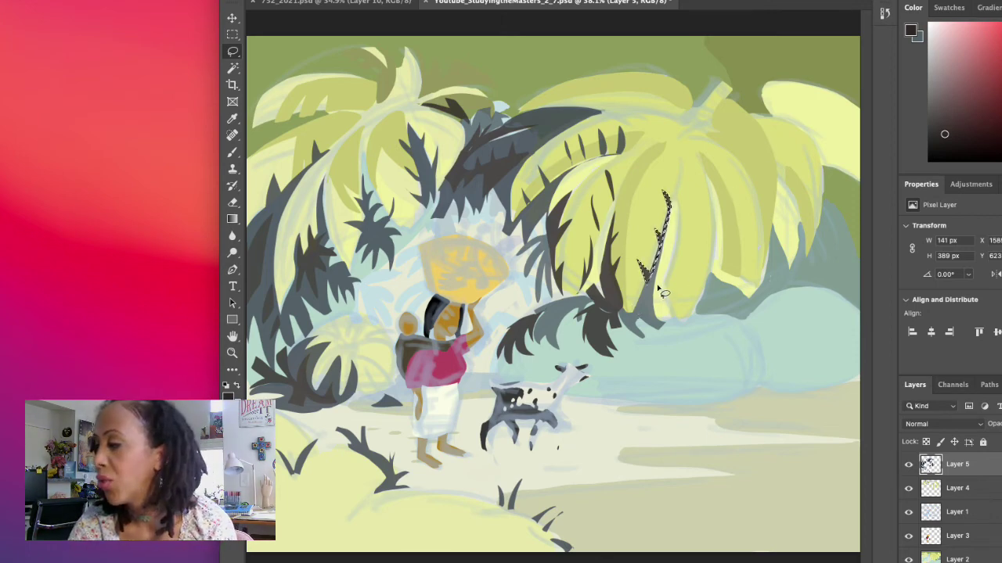
mouse_move(660, 292)
mouse_down()
mouse_move(666, 284)
mouse_move(664, 300)
mouse_move(653, 285)
mouse_move(666, 324)
mouse_move(654, 321)
mouse_move(655, 291)
mouse_up()
Undo and redo the leaf-tip outline at the frond's end using the Edit menu
key(ctrl+z)
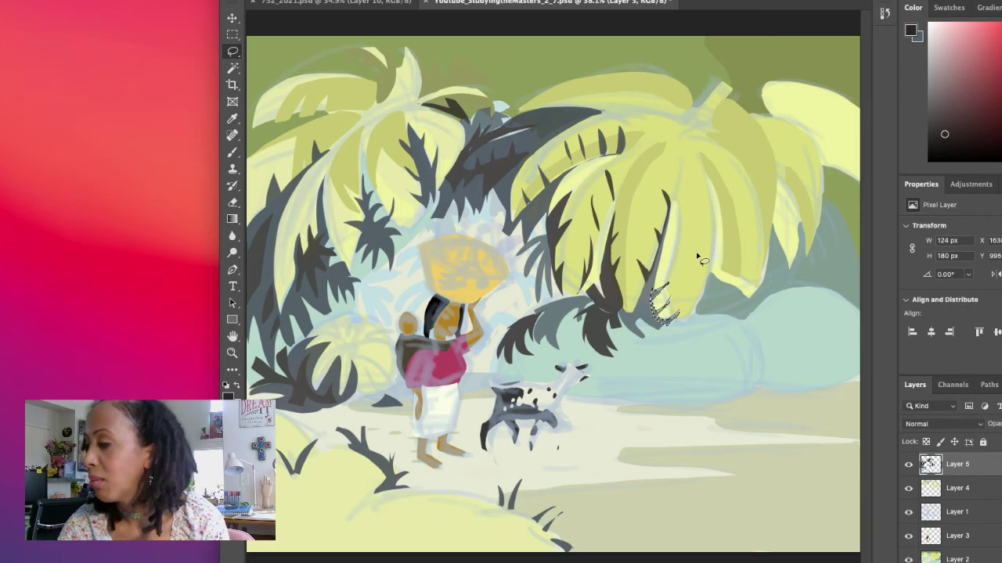
mouse_move(687, 315)
mouse_down()
mouse_move(710, 235)
mouse_move(706, 281)
mouse_move(715, 259)
mouse_move(716, 291)
mouse_move(690, 317)
mouse_move(718, 311)
mouse_up()
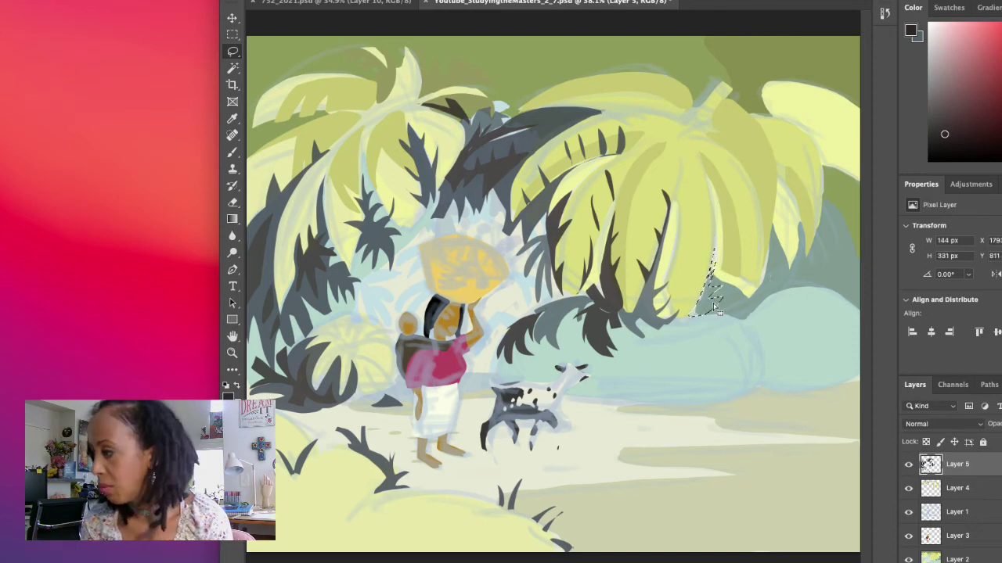
key(ctrl+z)
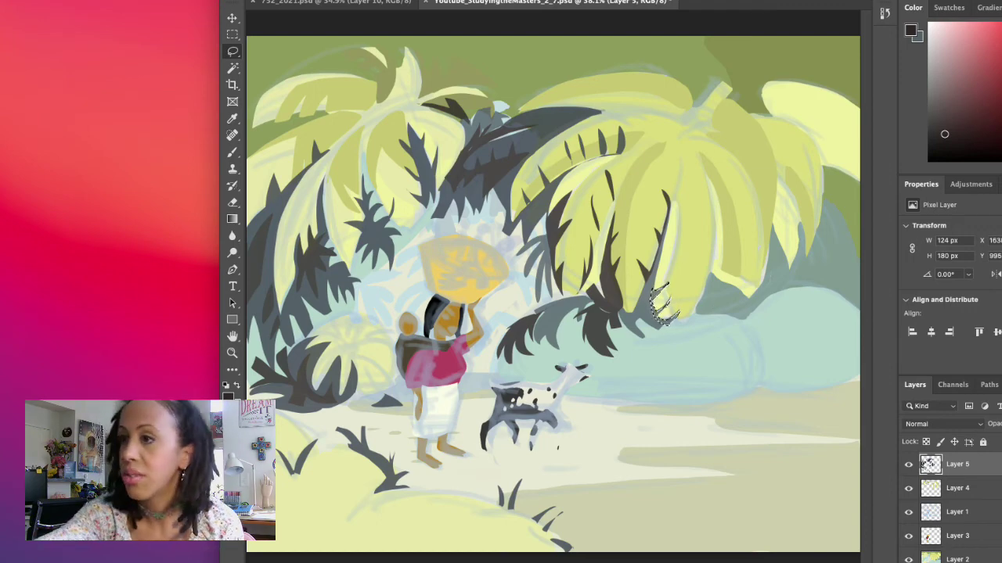
click(2, 2)
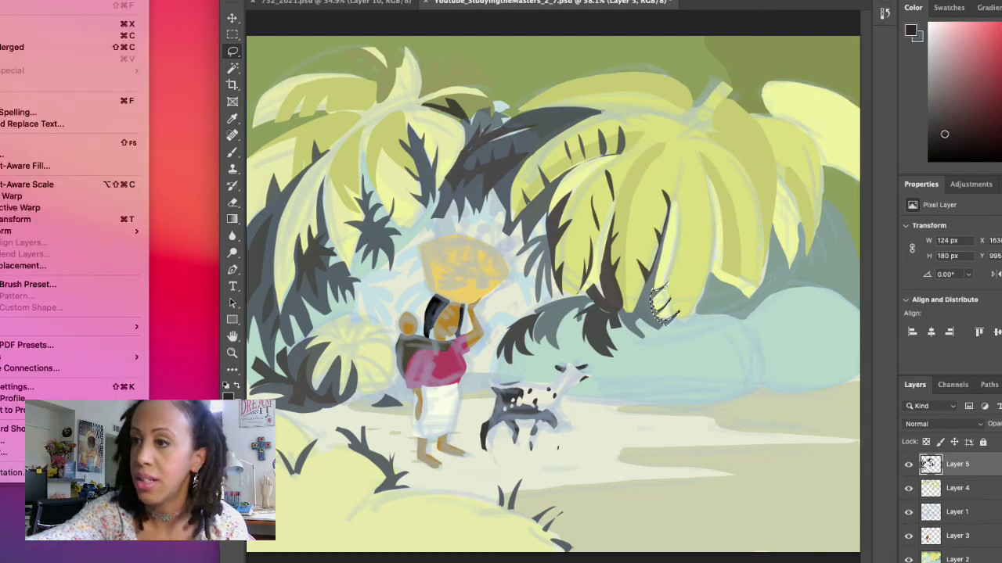
key(ctrl+shift+z)
key(Escape)
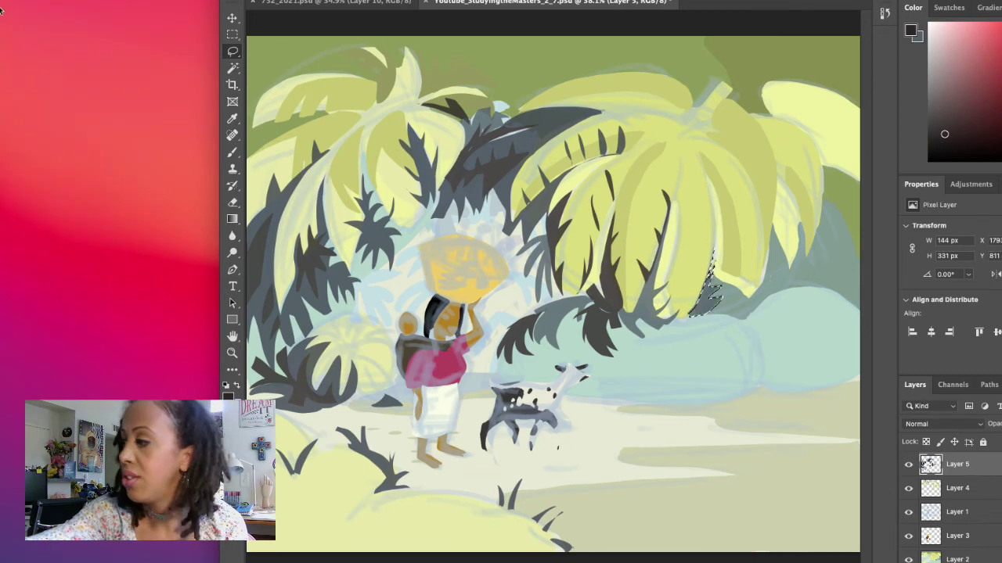
Outline small and zigzag spiky leaf tips along the right palm's lower edge
click(736, 304)
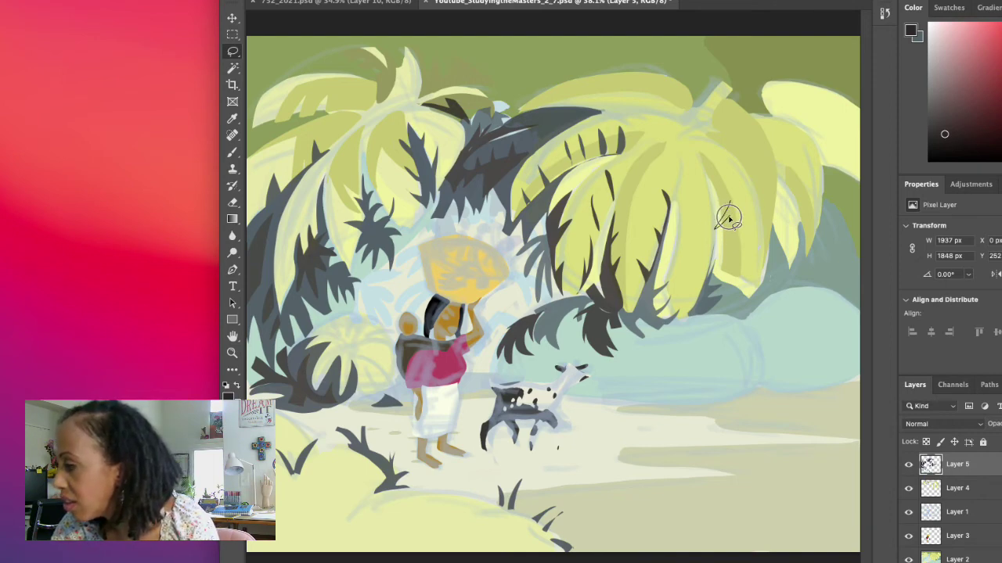
mouse_move(728, 219)
mouse_down()
mouse_move(720, 256)
mouse_move(736, 244)
mouse_move(717, 252)
mouse_move(728, 219)
mouse_move(707, 276)
mouse_move(720, 216)
mouse_up()
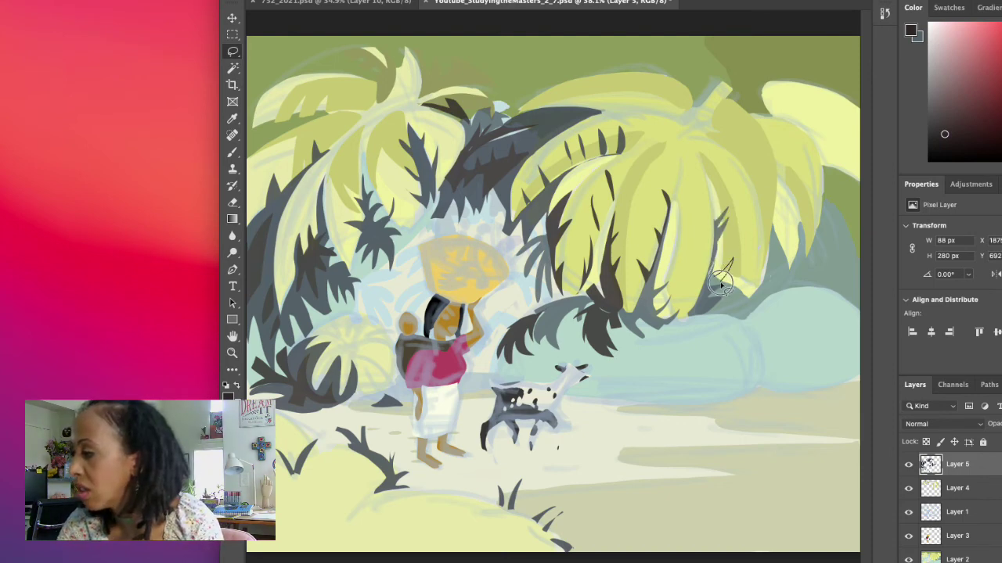
mouse_move(720, 285)
mouse_down()
mouse_move(738, 293)
mouse_move(751, 273)
mouse_move(744, 302)
mouse_move(707, 276)
mouse_up()
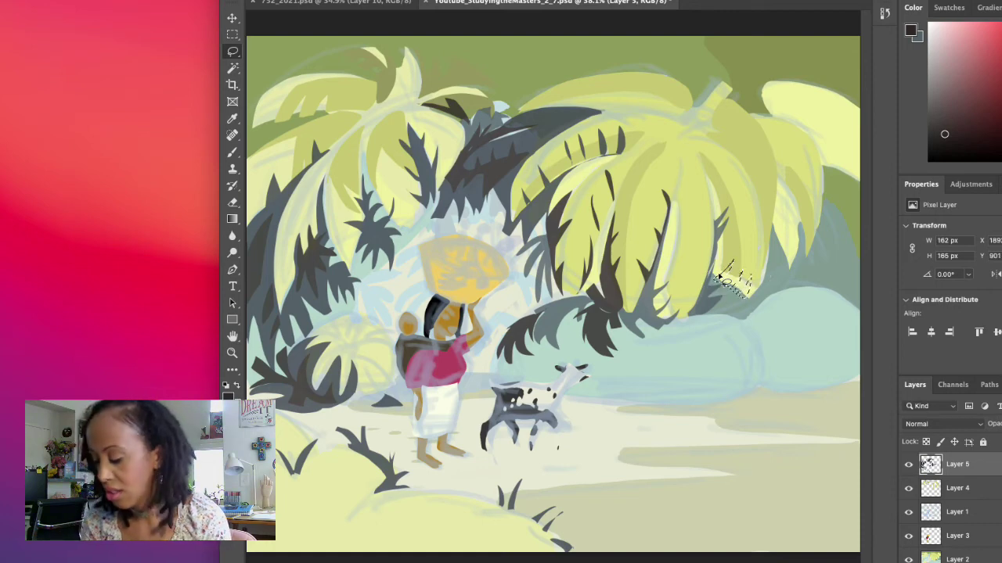
click(776, 231)
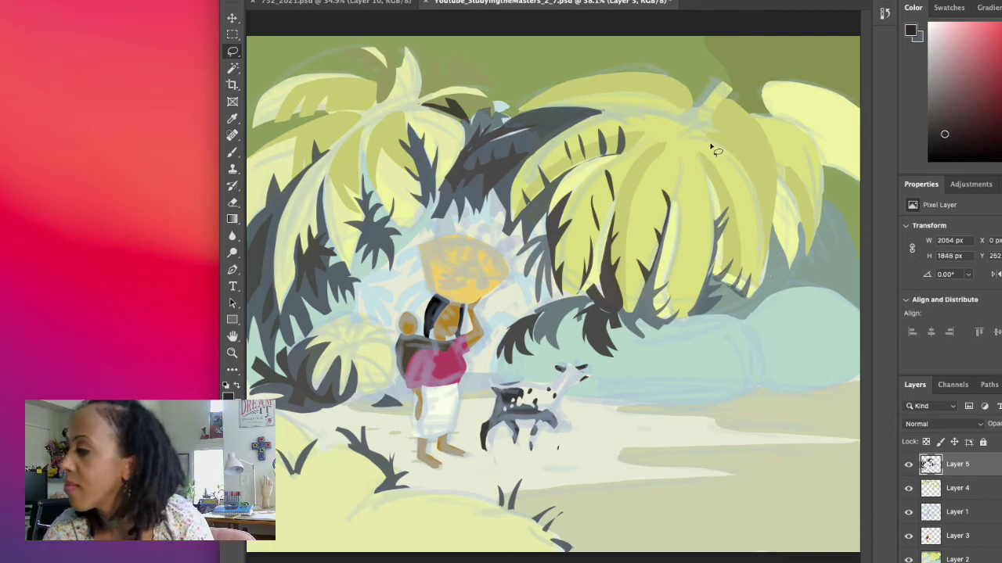
mouse_move(714, 149)
mouse_down()
mouse_move(736, 156)
mouse_move(715, 138)
mouse_move(714, 149)
mouse_up()
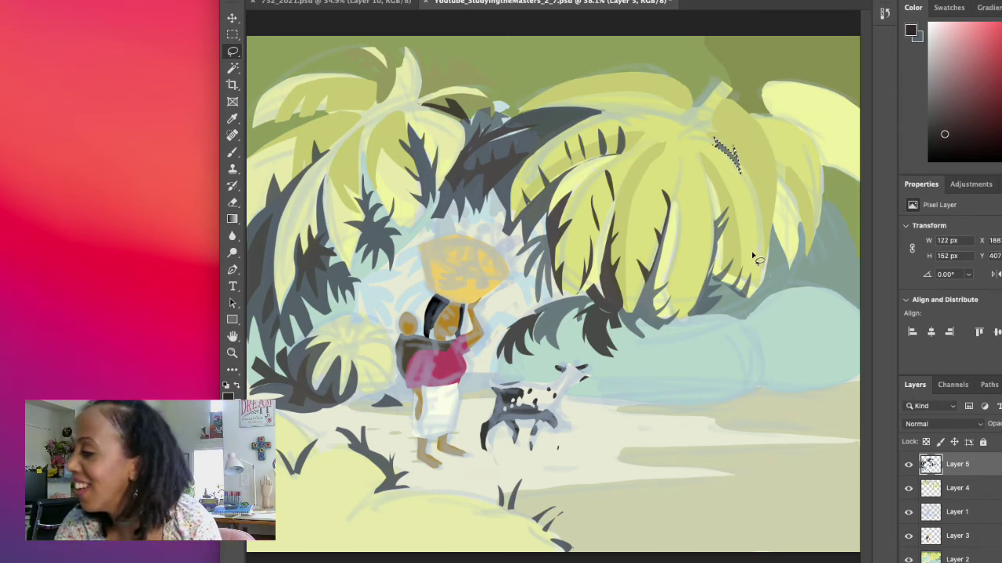
Trace a thin frond and a leaf tip down the leaf edge and fill them dark
mouse_move(756, 229)
mouse_down()
mouse_move(755, 270)
mouse_move(760, 229)
mouse_up()
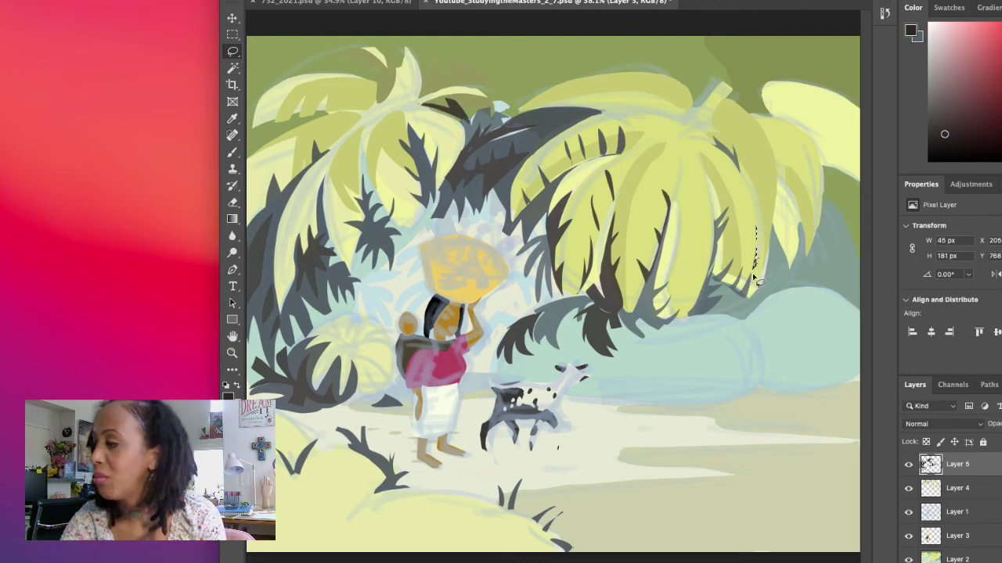
drag(771, 213, 767, 259)
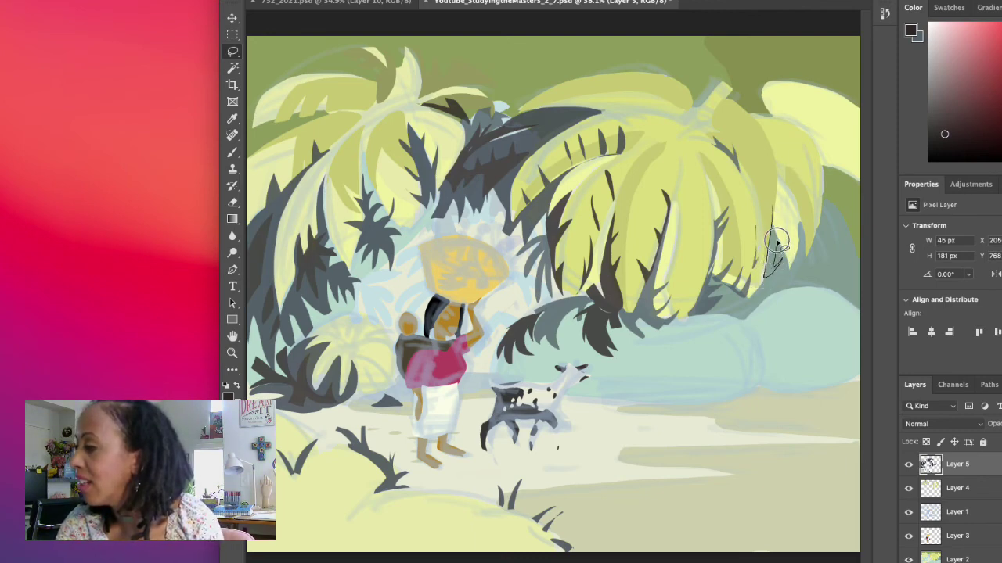
mouse_move(777, 243)
mouse_down()
mouse_move(775, 195)
mouse_move(785, 250)
mouse_up()
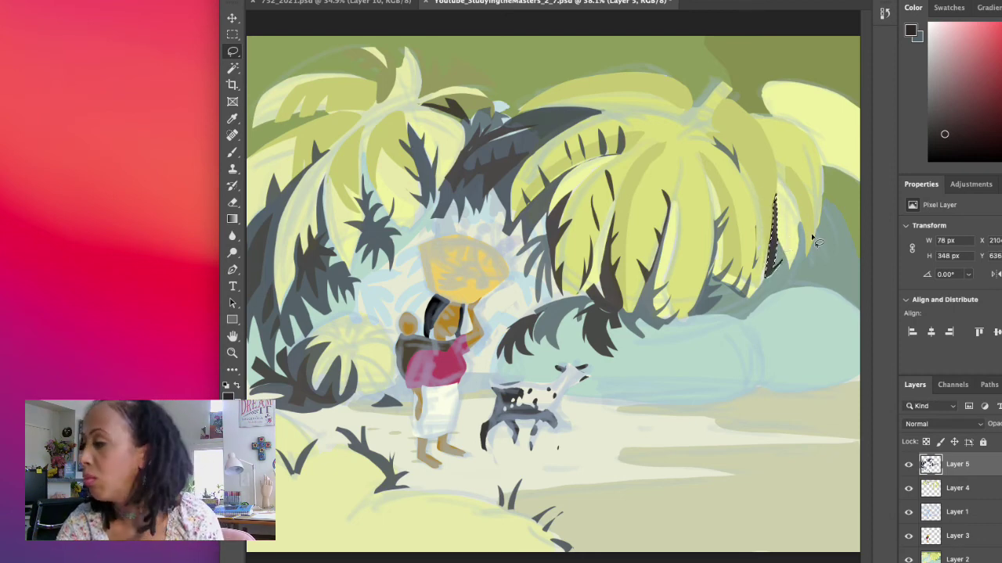
mouse_move(794, 235)
mouse_down()
mouse_move(789, 267)
mouse_move(806, 268)
mouse_move(795, 232)
mouse_up()
key(alt+BackSpace)
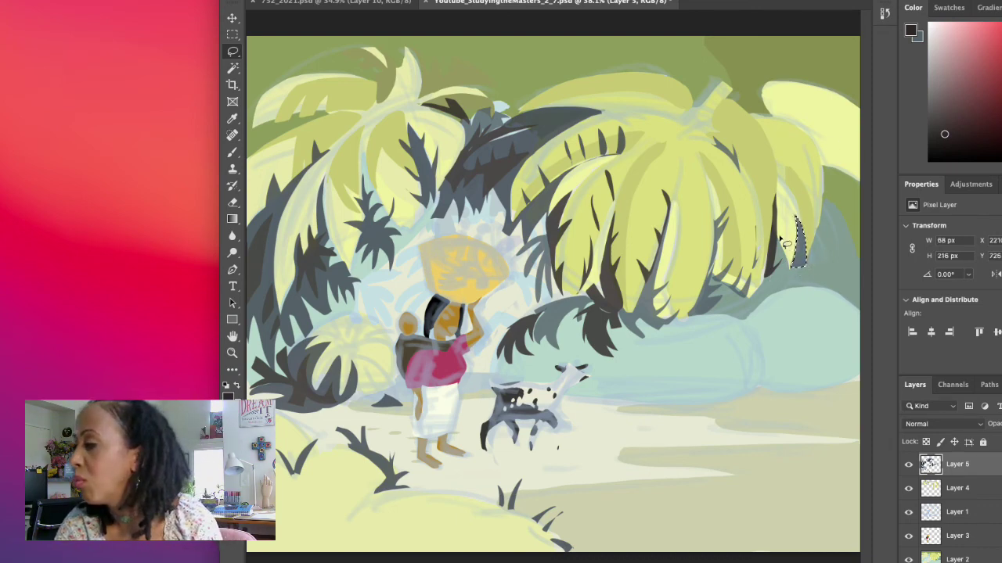
key(ctrl+d)
Erase stray dark bits at the leaf edge and outline further tips toward the canvas's right edge
key(e)
mouse_move(783, 228)
mouse_down()
mouse_move(789, 243)
mouse_move(775, 261)
mouse_move(783, 227)
mouse_up()
key(l)
drag(779, 266, 791, 204)
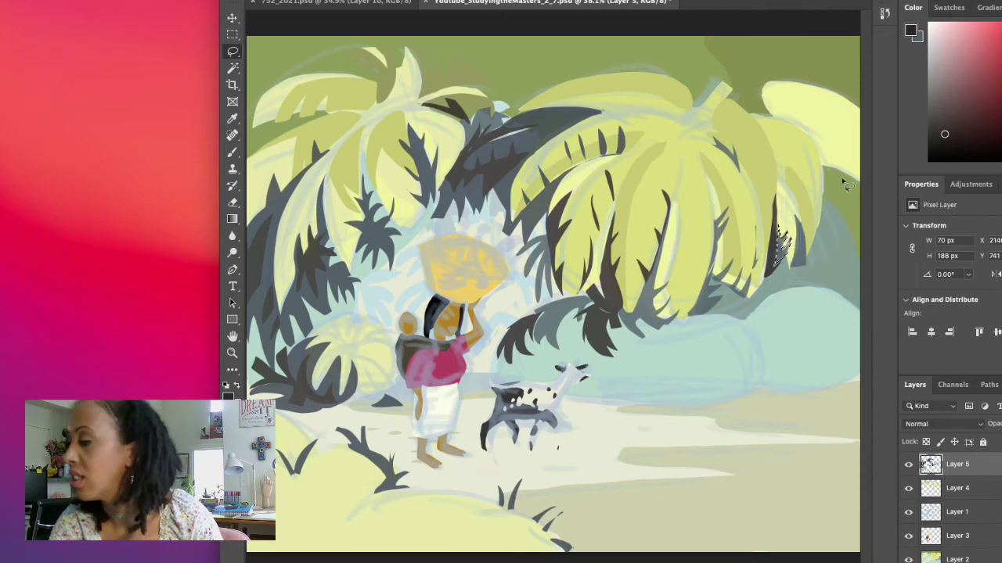
mouse_move(864, 202)
mouse_down()
mouse_move(812, 169)
mouse_move(825, 198)
mouse_move(825, 209)
mouse_move(810, 192)
mouse_move(813, 210)
mouse_move(858, 259)
mouse_move(866, 208)
mouse_up()
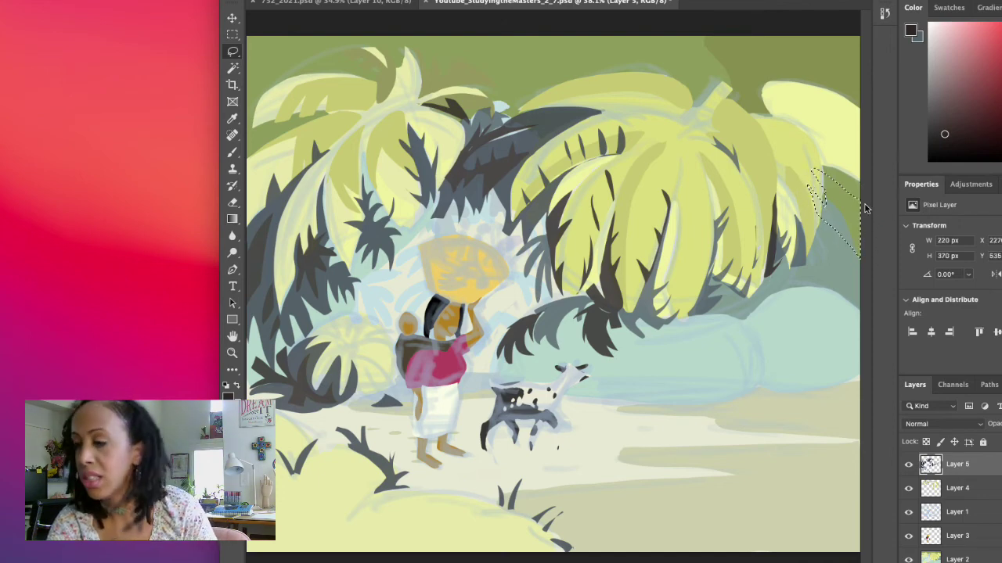
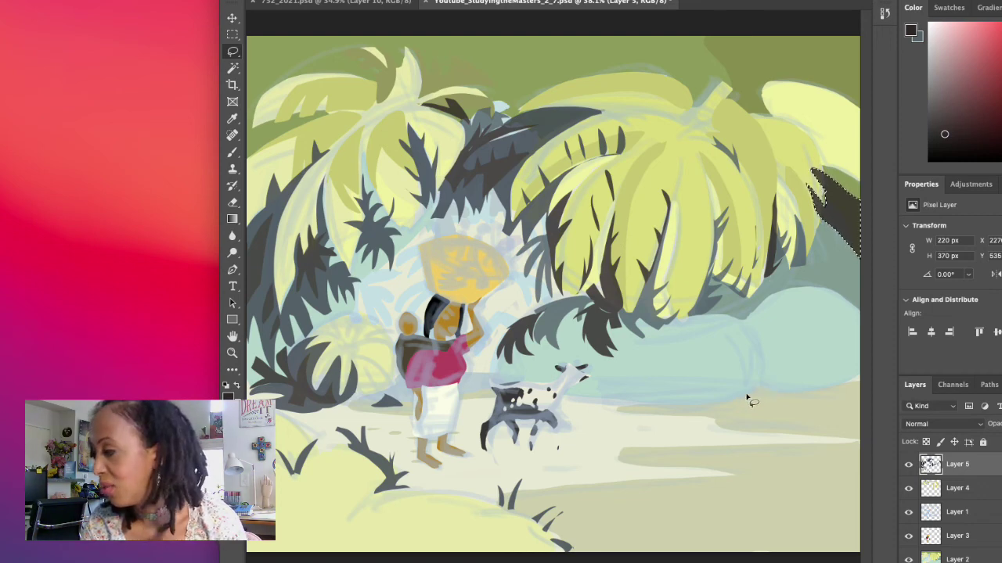
Fill a dark shadow strip along the right ground and small dark shapes near the dog and bush
mouse_move(750, 391)
mouse_down()
mouse_move(669, 406)
mouse_move(810, 394)
mouse_move(842, 377)
mouse_move(747, 388)
mouse_up()
key(alt+BackSpace)
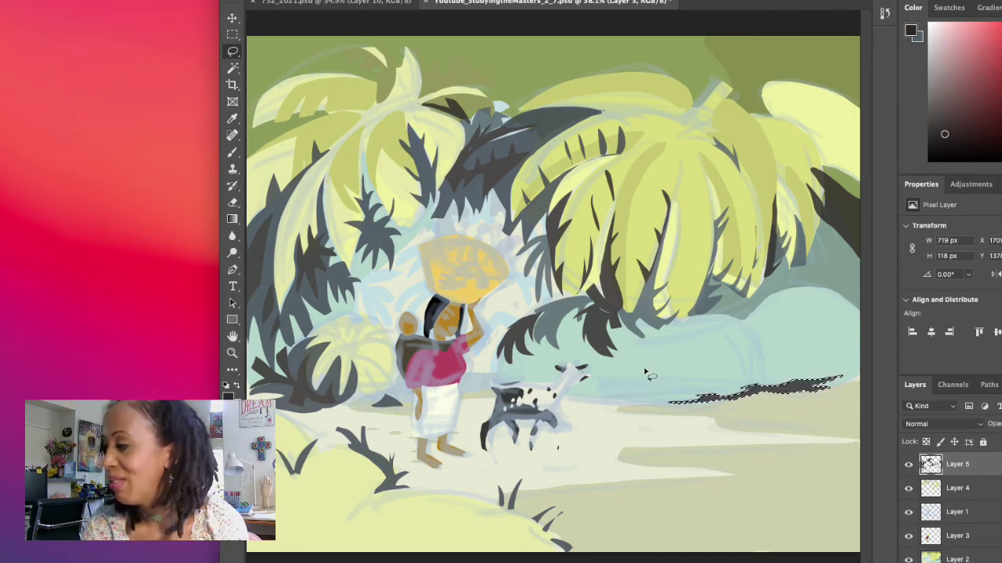
mouse_move(556, 350)
mouse_down()
mouse_move(510, 371)
mouse_move(532, 347)
mouse_up()
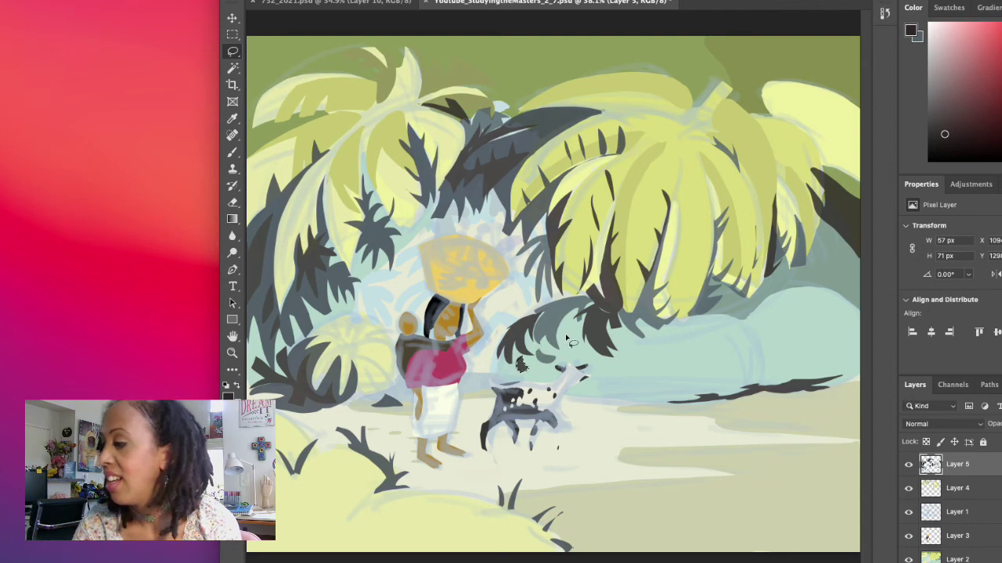
mouse_move(568, 341)
mouse_down()
mouse_move(583, 338)
mouse_move(565, 327)
mouse_move(580, 361)
mouse_move(593, 350)
mouse_up()
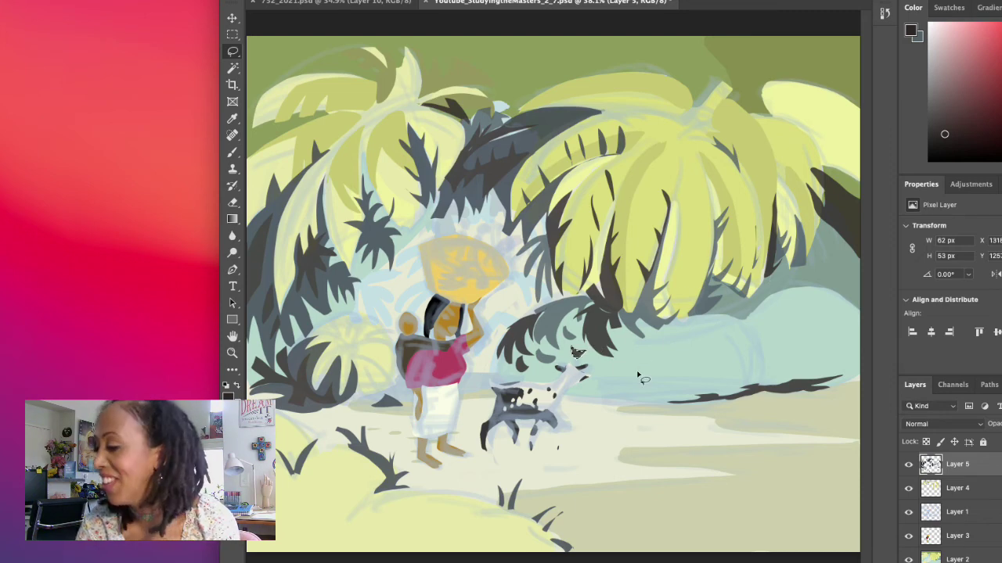
mouse_move(638, 377)
mouse_down()
mouse_move(635, 365)
mouse_move(646, 372)
mouse_up()
key(alt+BackSpace)
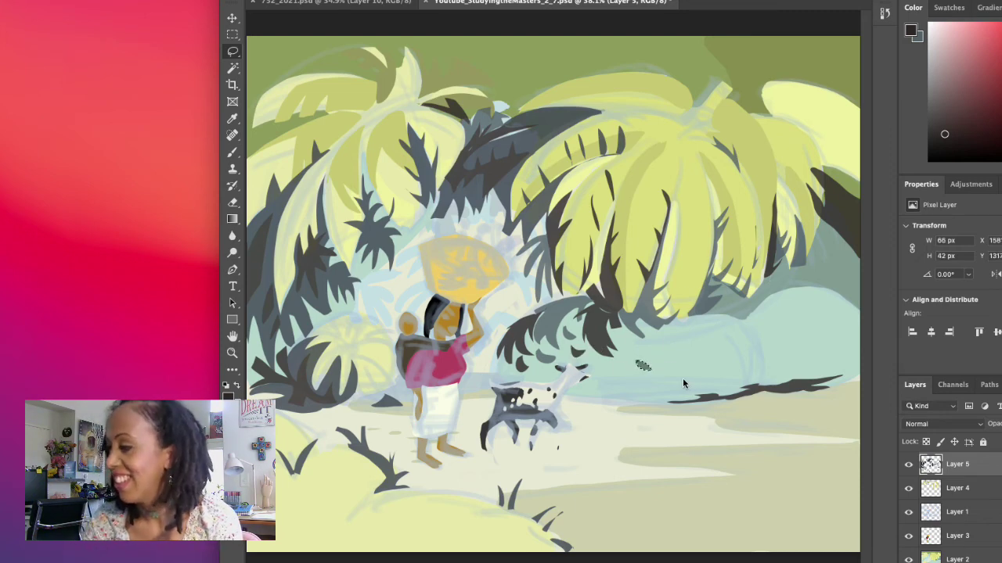
Outline more dark leaf marks and shadow shapes along the bush's base and top
drag(657, 350, 665, 355)
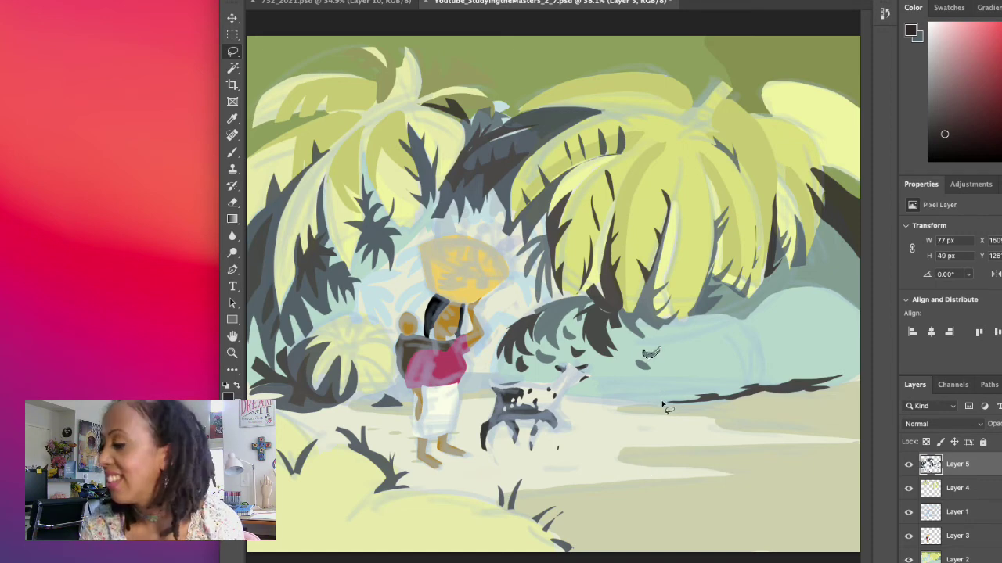
mouse_move(665, 409)
mouse_down()
mouse_move(676, 381)
mouse_move(601, 388)
mouse_move(609, 401)
mouse_move(663, 399)
mouse_move(683, 383)
mouse_move(660, 388)
mouse_move(671, 395)
mouse_up()
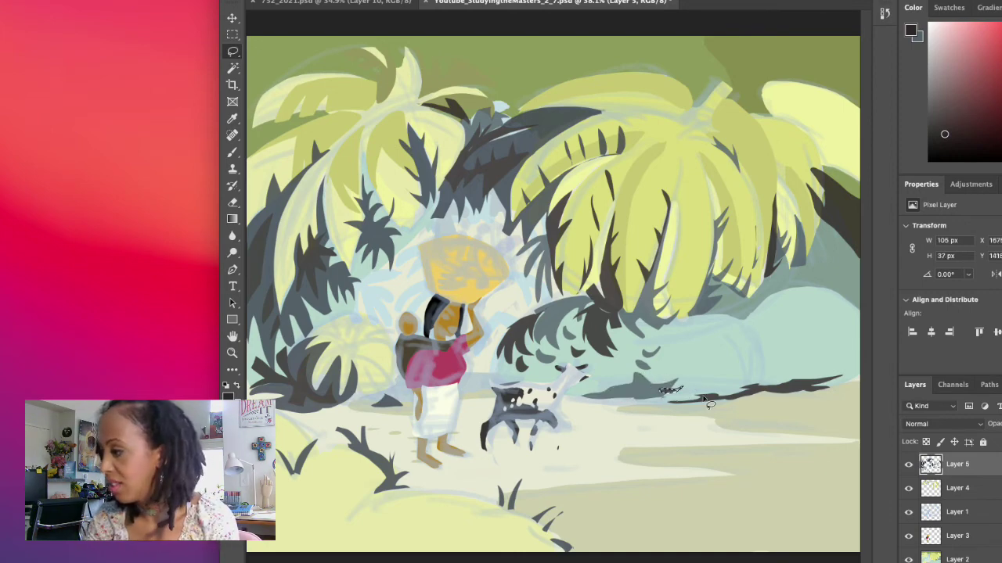
mouse_move(636, 398)
mouse_down()
mouse_move(607, 376)
mouse_move(626, 392)
mouse_up()
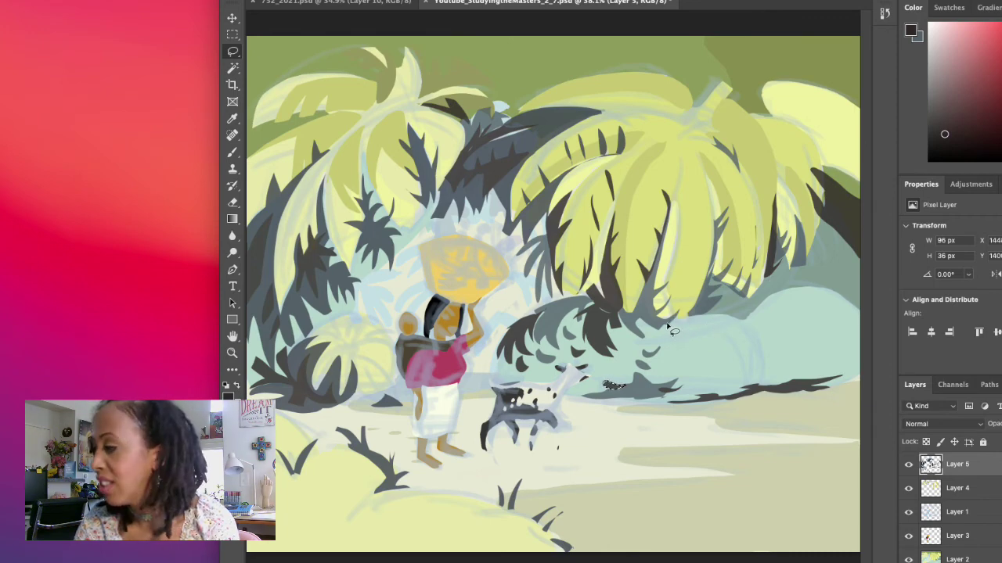
mouse_move(670, 332)
mouse_down()
mouse_move(697, 326)
mouse_move(711, 345)
mouse_move(727, 316)
mouse_move(669, 324)
mouse_up()
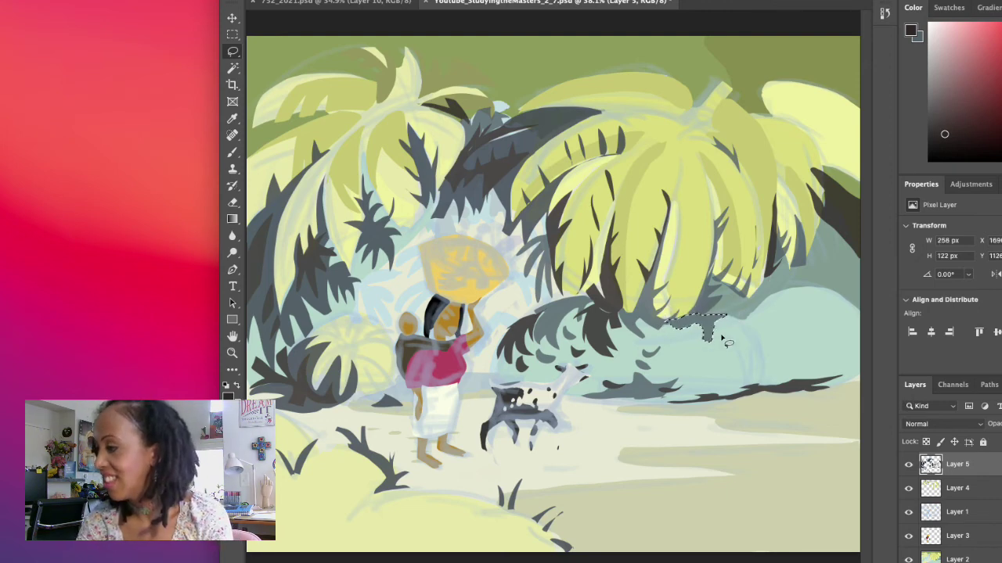
key(ctrl+d)
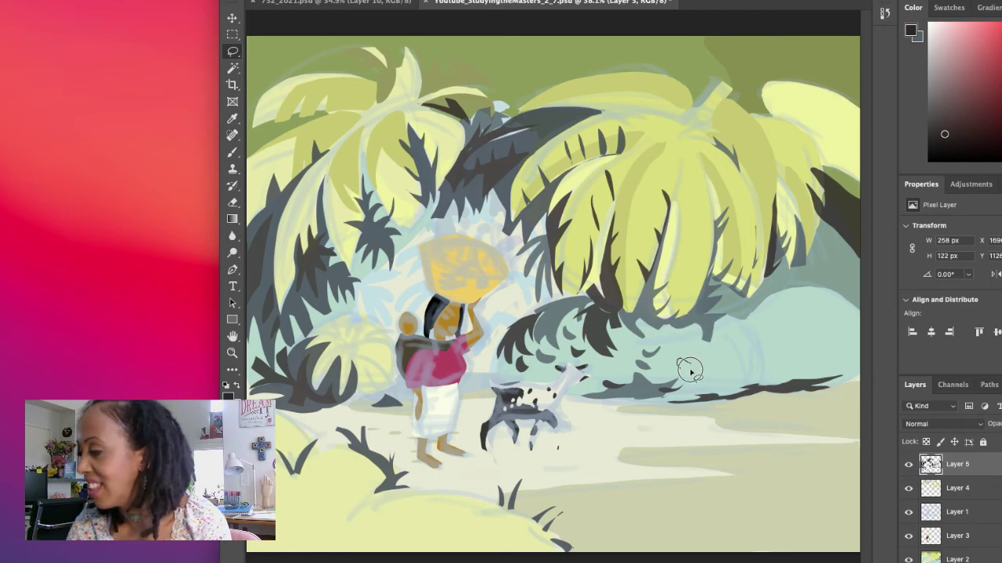
Fill leaf marks and a shadow along the bush's right end with dark grey-teal
mouse_move(690, 371)
mouse_down()
mouse_move(681, 368)
mouse_move(686, 346)
mouse_move(741, 373)
mouse_up()
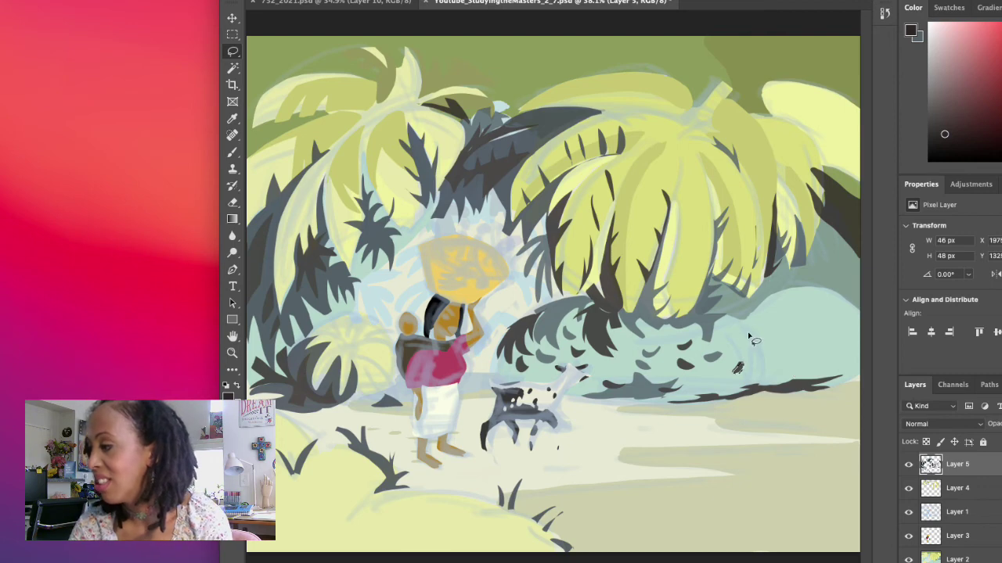
mouse_move(749, 338)
mouse_down()
mouse_move(738, 335)
mouse_move(747, 337)
mouse_up()
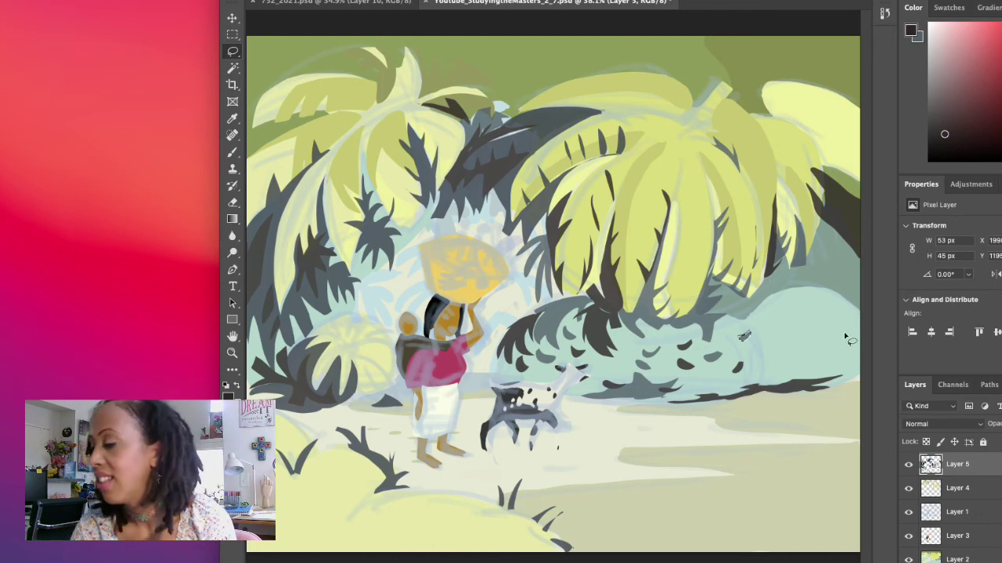
mouse_move(848, 335)
mouse_down()
mouse_move(813, 360)
mouse_move(780, 347)
mouse_move(763, 367)
mouse_move(705, 388)
mouse_move(736, 396)
mouse_move(752, 385)
mouse_move(867, 366)
mouse_up()
key(alt+BackSpace)
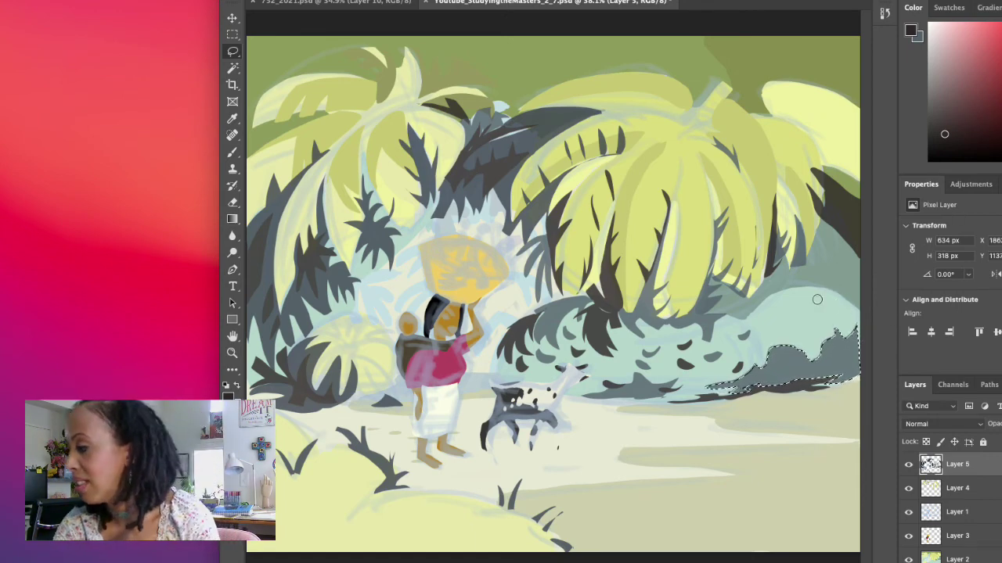
Repaint the dark right end of the bush in a lighter blue
click(237, 384)
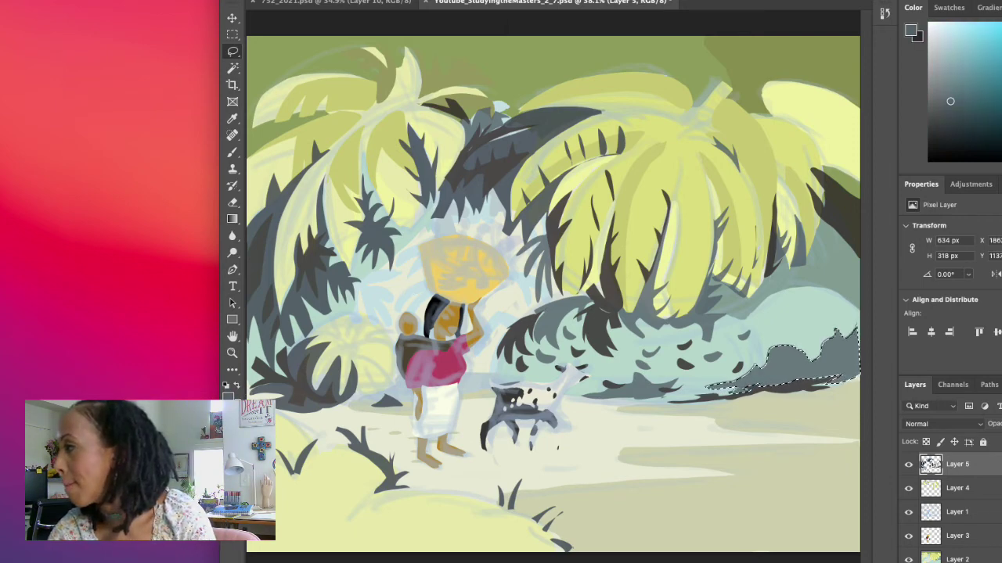
click(961, 83)
mouse_move(829, 360)
mouse_down()
mouse_move(861, 321)
mouse_move(859, 308)
mouse_move(821, 291)
mouse_move(771, 345)
mouse_move(779, 351)
mouse_move(817, 361)
mouse_move(839, 341)
mouse_move(877, 335)
mouse_up()
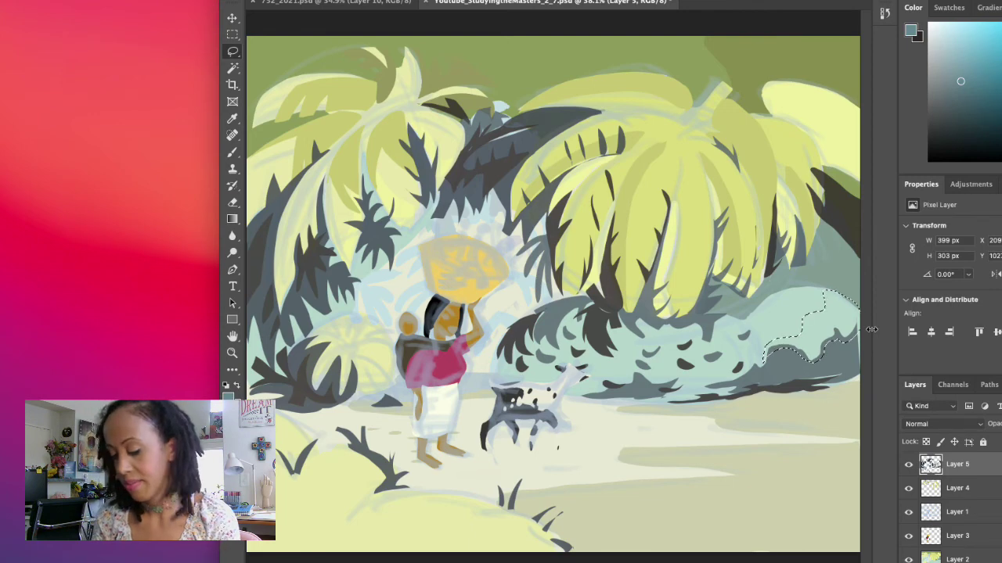
click(834, 414)
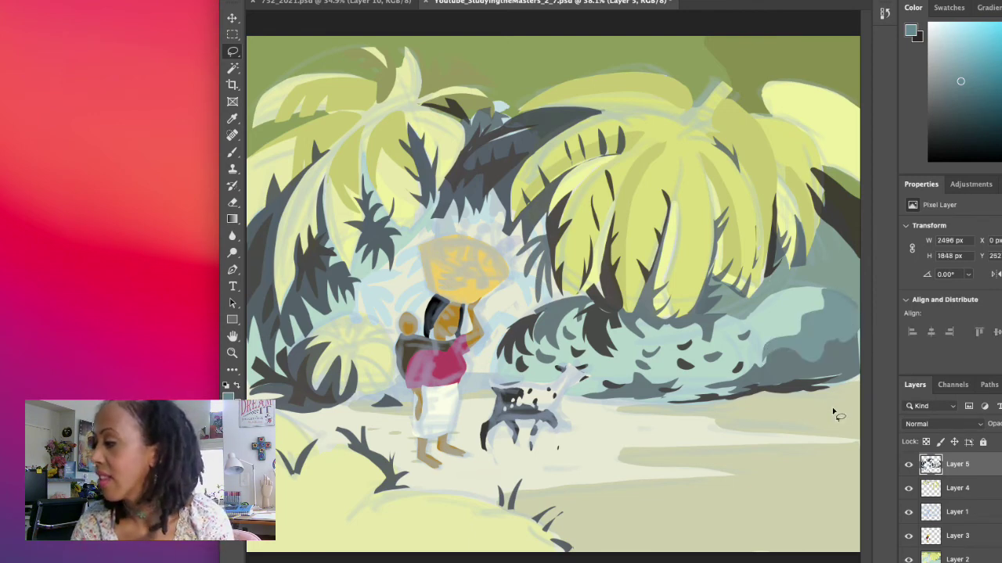
drag(828, 347, 875, 320)
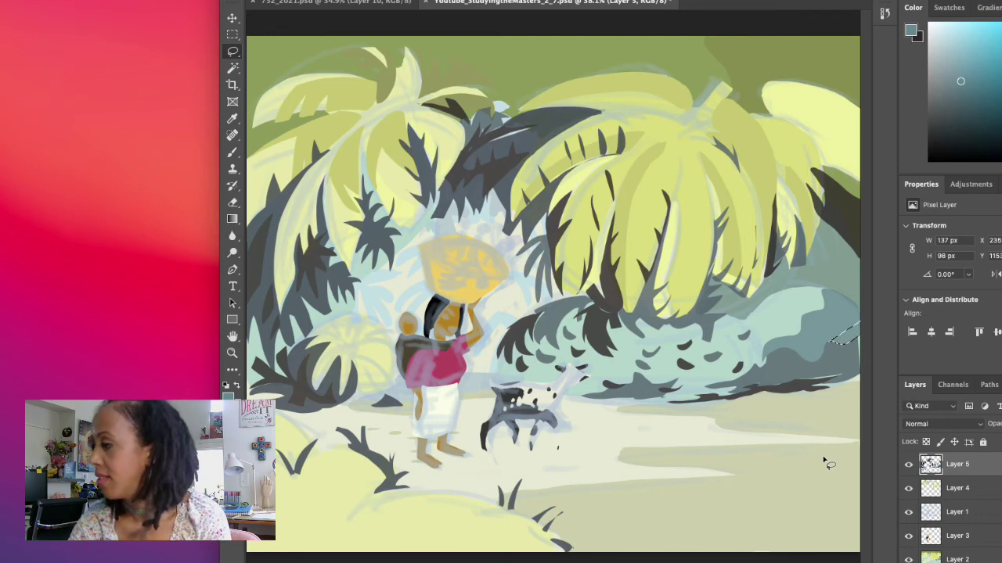
click(857, 356)
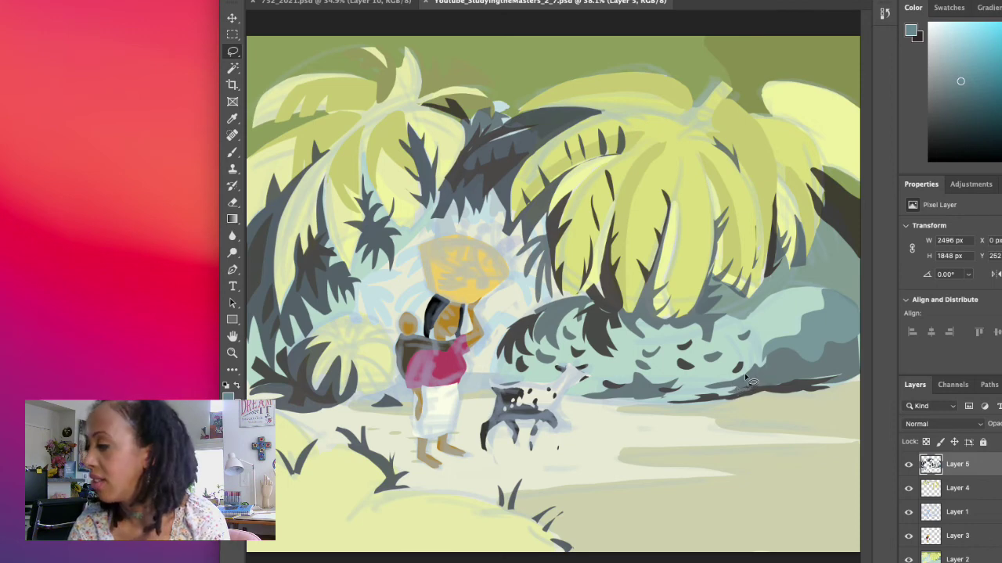
Fill the area by the dog's tail with teal and outline jagged fronds beside the right palm
mouse_move(748, 377)
mouse_down()
mouse_move(698, 373)
mouse_move(683, 392)
mouse_move(687, 401)
mouse_move(737, 395)
mouse_move(706, 387)
mouse_move(755, 371)
mouse_up()
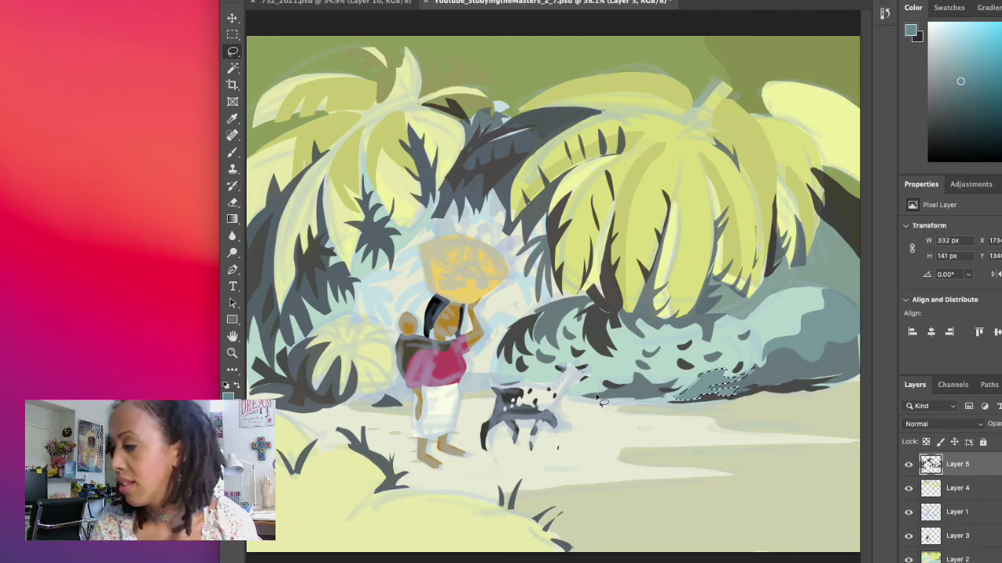
mouse_move(611, 397)
mouse_down()
mouse_move(591, 376)
mouse_move(557, 395)
mouse_move(608, 391)
mouse_up()
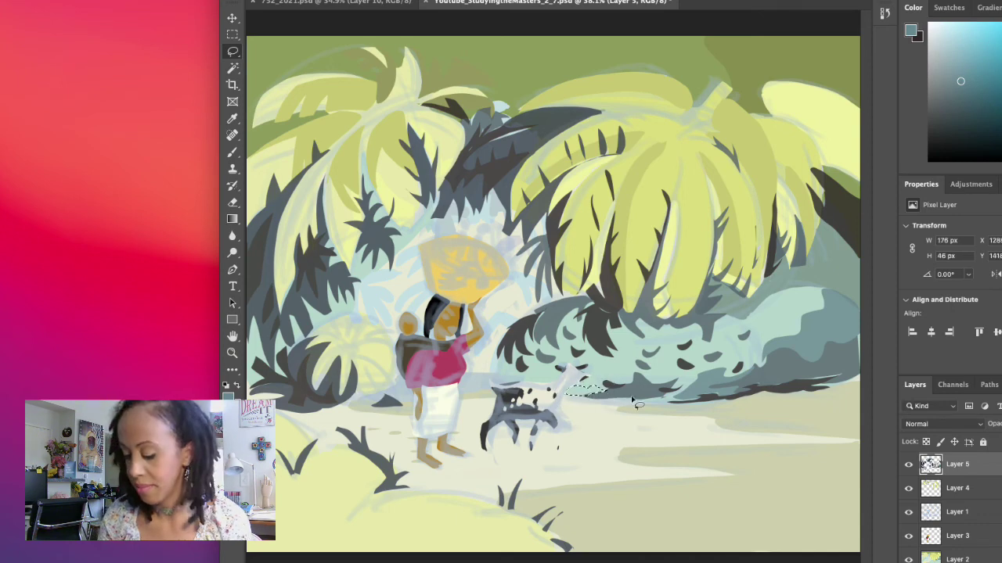
key(alt+BackSpace)
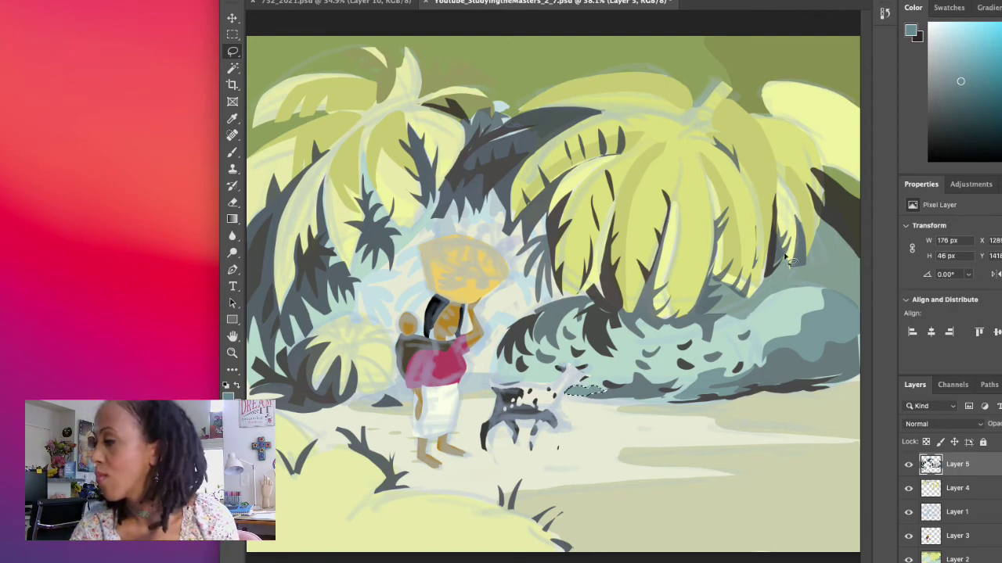
mouse_move(777, 280)
mouse_down()
mouse_move(817, 290)
mouse_move(840, 268)
mouse_move(840, 249)
mouse_move(824, 263)
mouse_move(817, 235)
mouse_move(785, 263)
mouse_up()
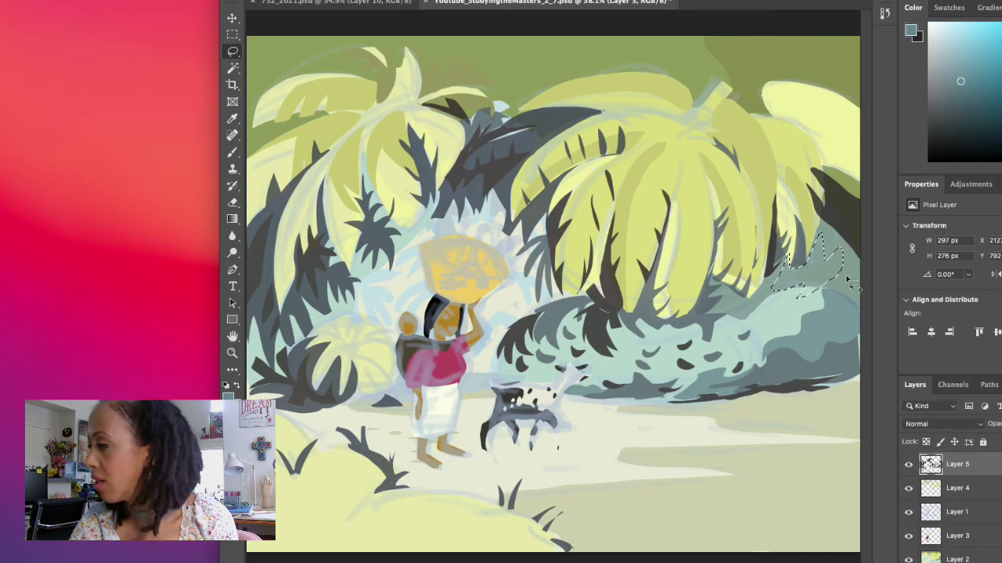
mouse_move(849, 252)
mouse_down()
mouse_move(850, 290)
mouse_move(864, 273)
mouse_up()
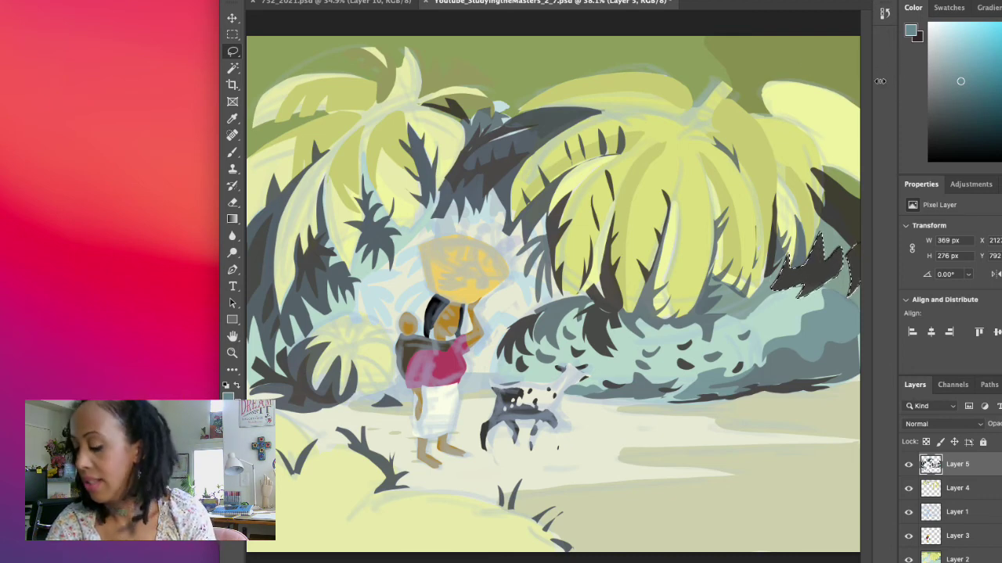
Save, select Layer 4, and set a darkened yellow-green foliage colour as foreground
key(super+d)
key(super+s)
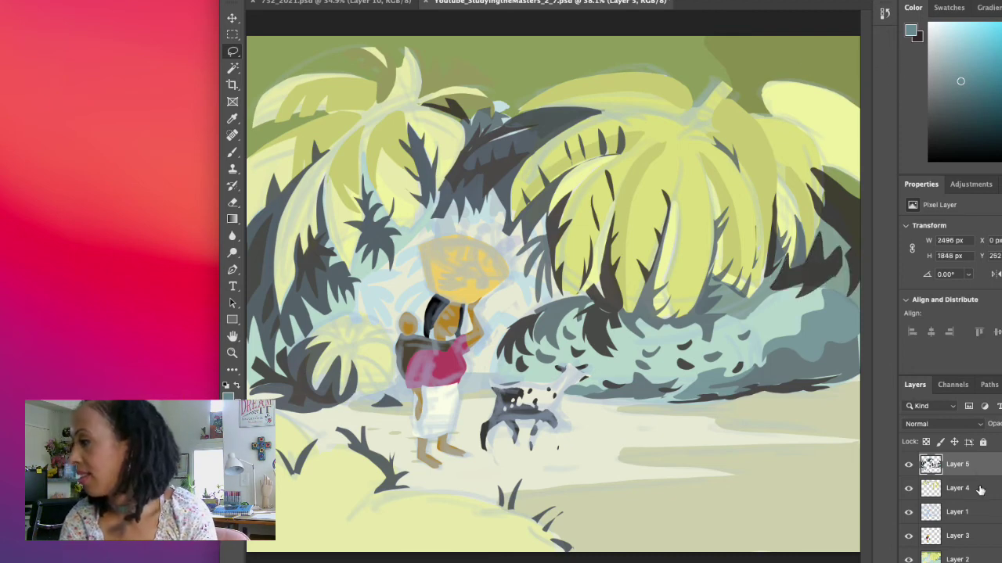
click(979, 489)
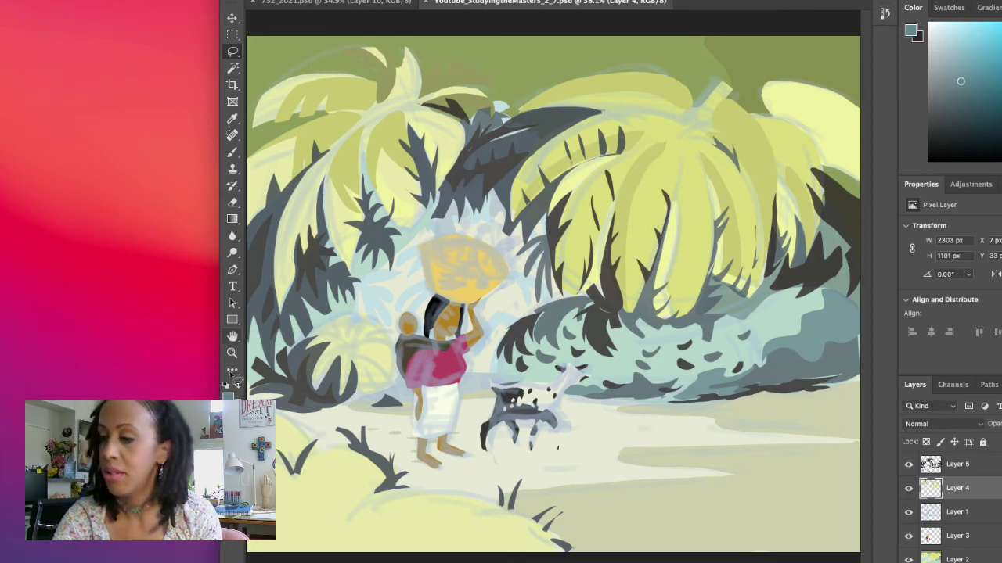
click(229, 394)
click(739, 137)
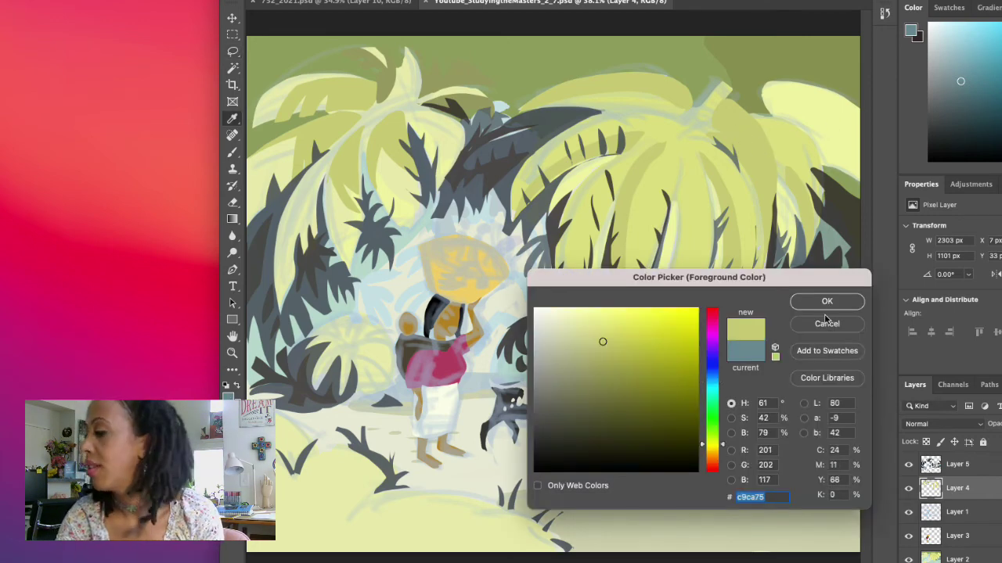
click(629, 374)
click(828, 299)
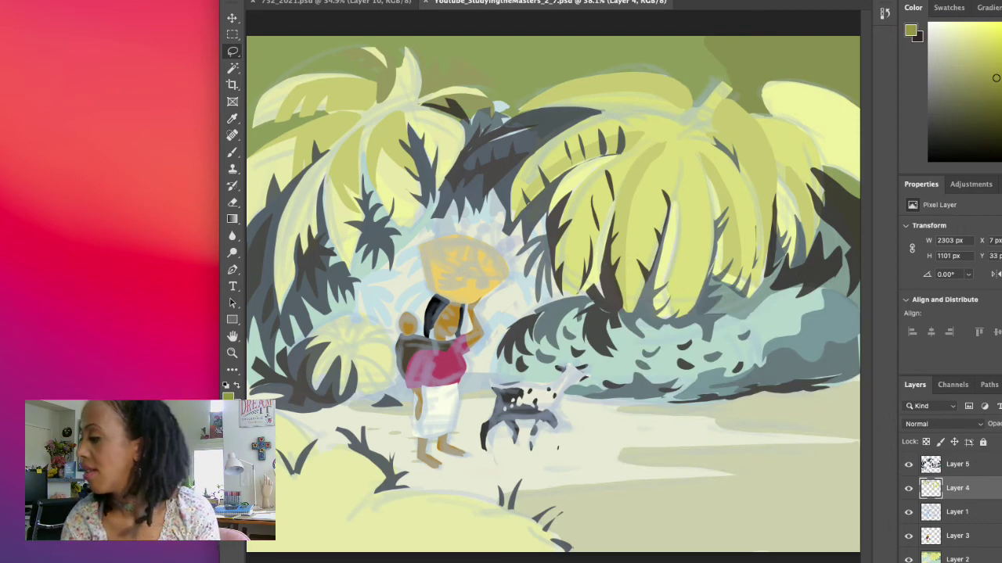
Outline a top-right sky patch on a new layer and set its blend mode to Multiply
key(super+alt+shift+n)
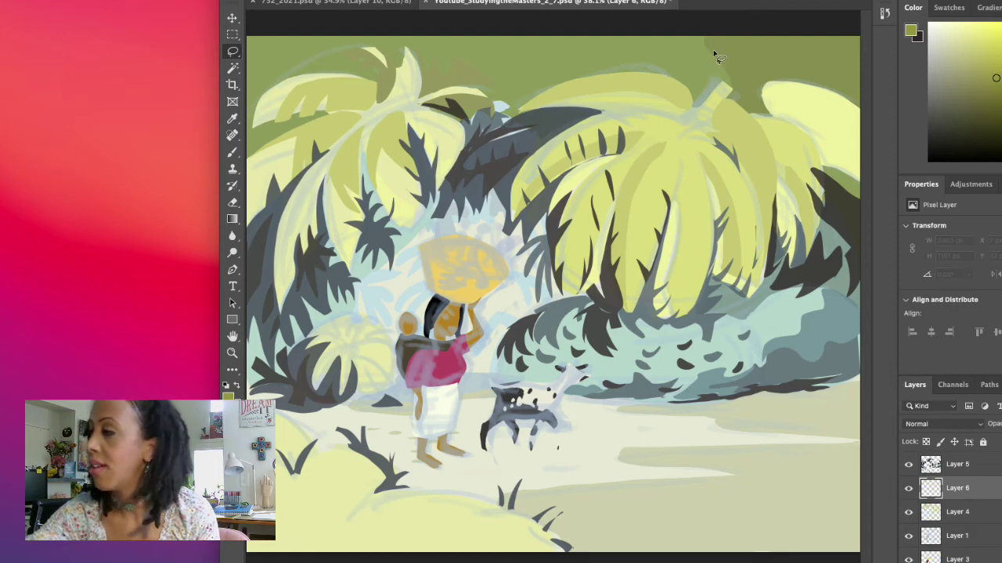
mouse_move(713, 53)
mouse_down()
mouse_move(731, 100)
mouse_move(771, 120)
mouse_move(767, 97)
mouse_move(803, 89)
mouse_up()
drag(810, 41, 812, 37)
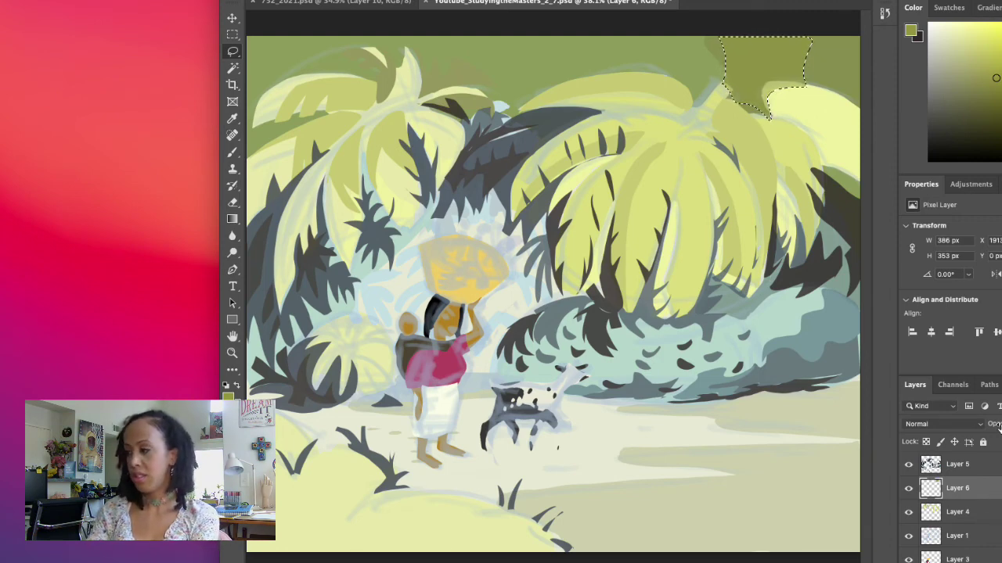
click(945, 425)
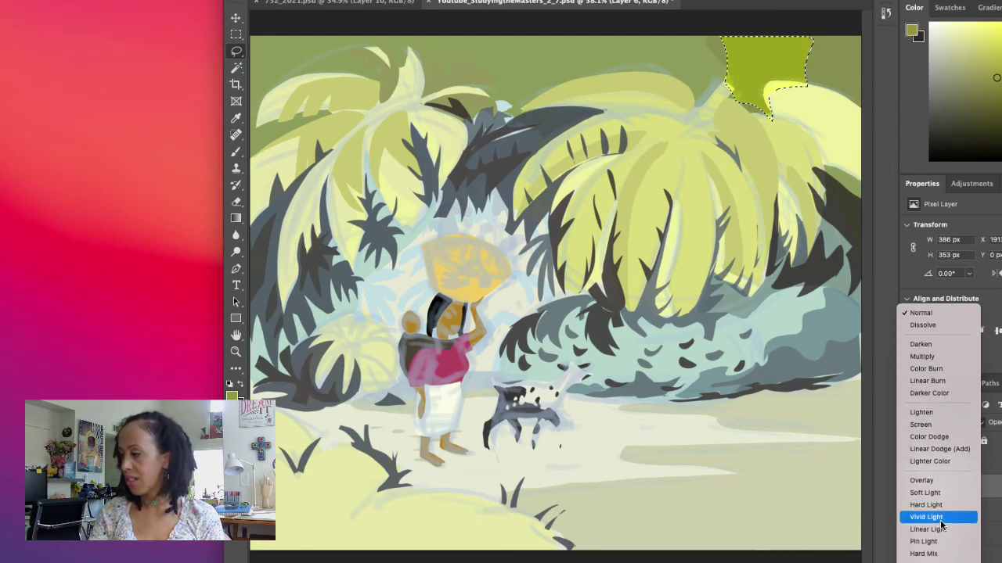
scroll(941, 524, down, 3)
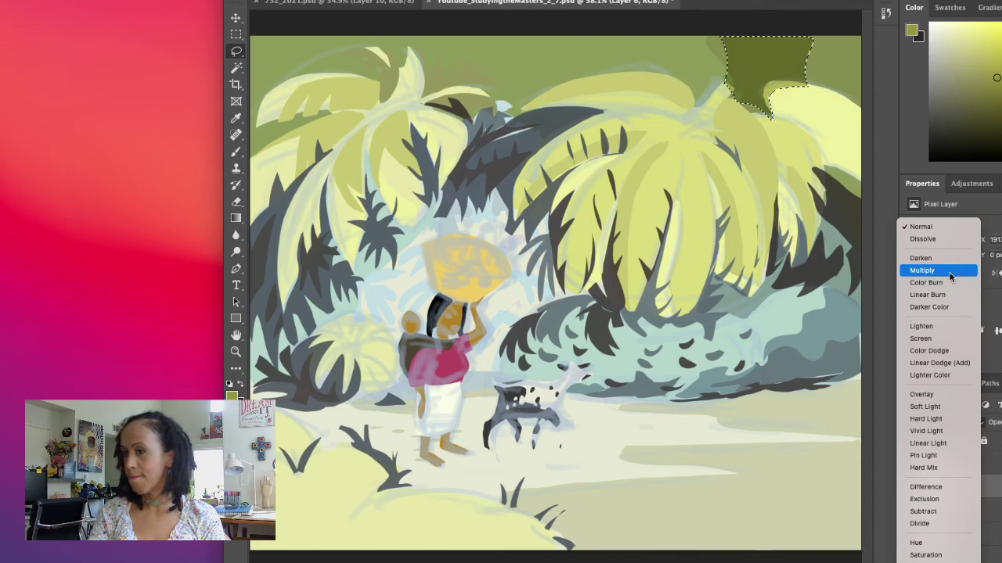
click(950, 271)
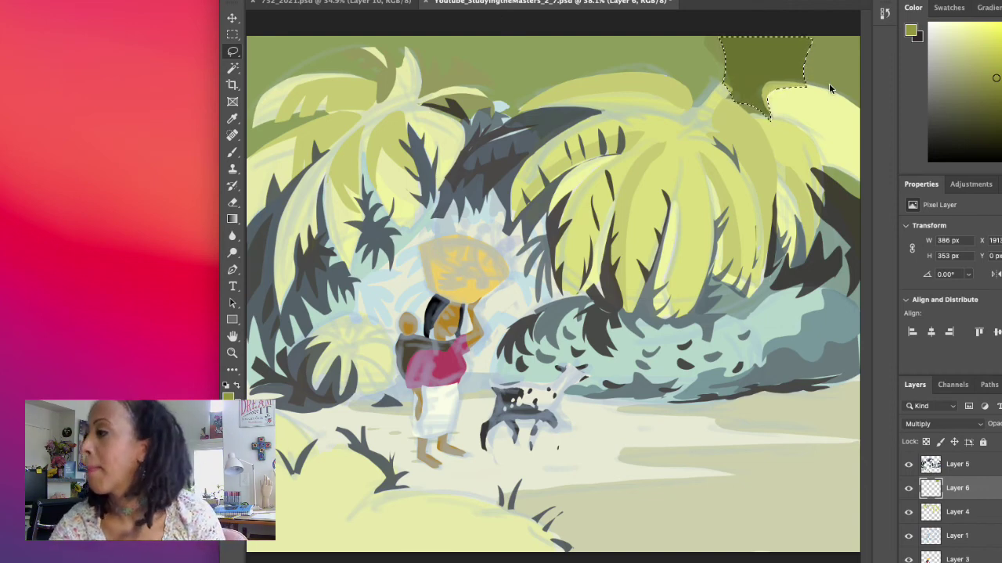
Fill olive shadow shapes along the top edge and across the top centre
key(ctrl+d)
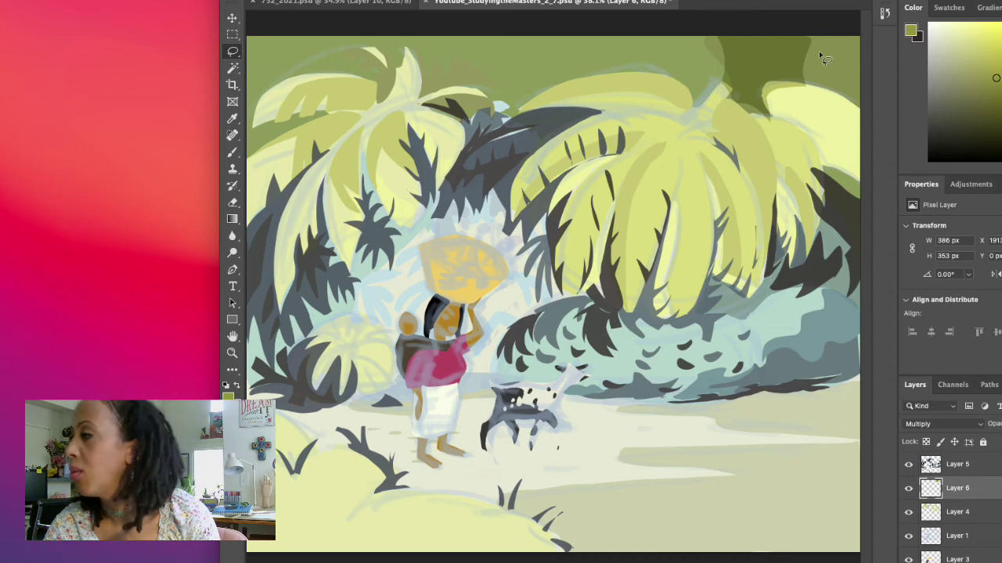
mouse_move(823, 42)
mouse_down()
mouse_move(796, 61)
mouse_move(856, 66)
mouse_move(868, 55)
mouse_move(827, 43)
mouse_up()
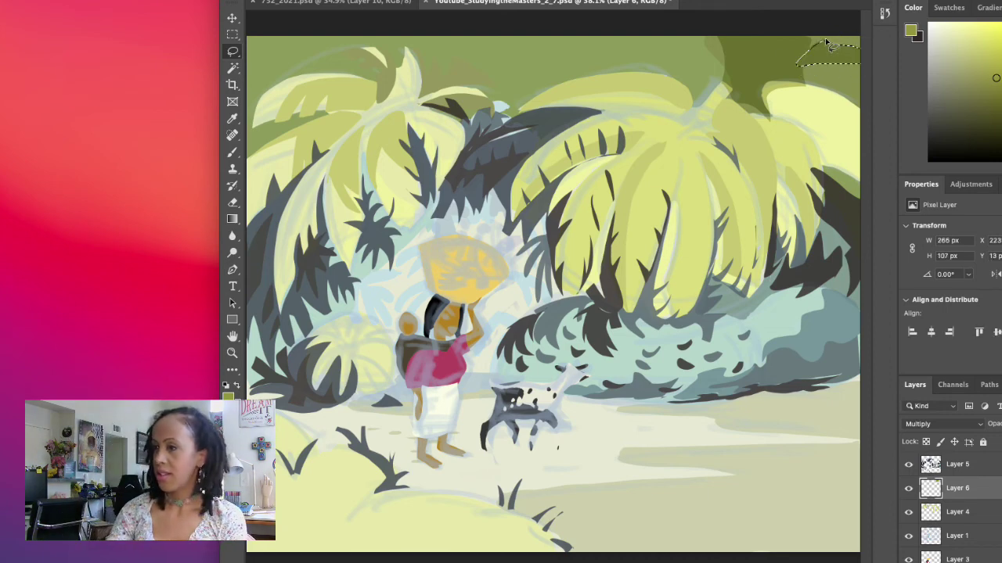
click(834, 104)
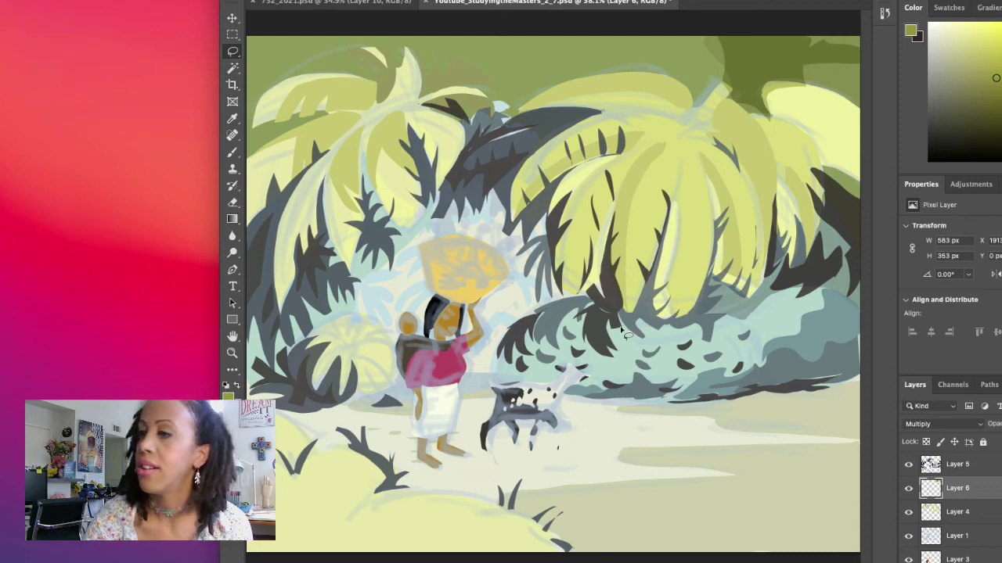
mouse_move(699, 88)
mouse_down()
mouse_move(667, 49)
mouse_move(668, 67)
mouse_move(580, 37)
mouse_move(556, 57)
mouse_move(707, 104)
mouse_up()
key(alt+BackSpace)
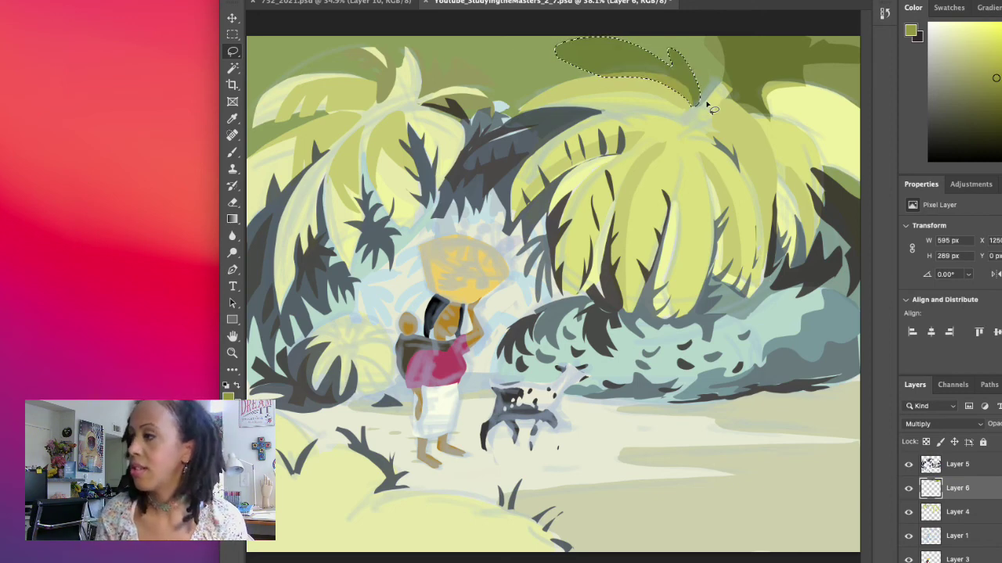
key(ctrl+d)
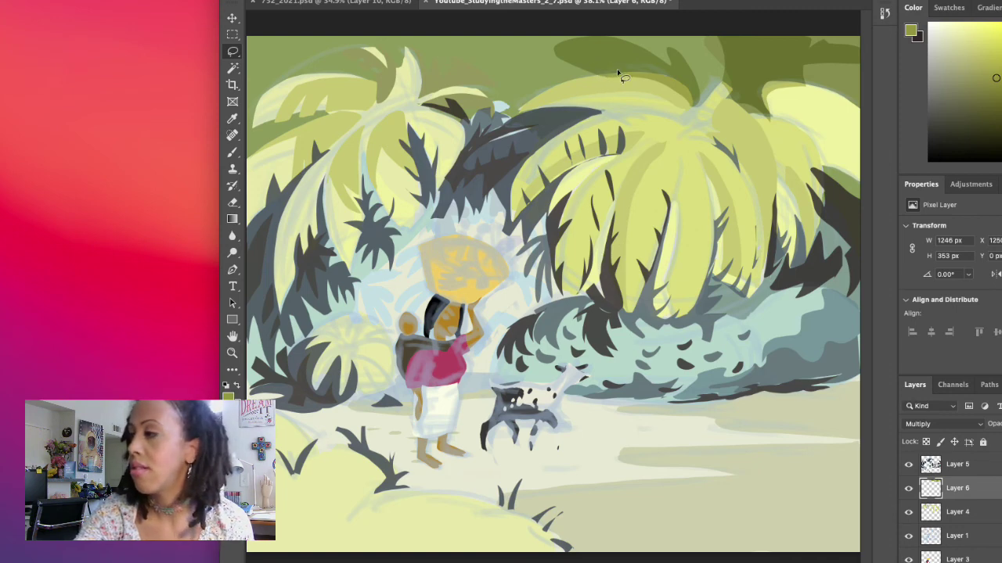
mouse_move(618, 75)
mouse_down()
mouse_move(579, 49)
mouse_move(425, 68)
mouse_move(459, 80)
mouse_move(507, 124)
mouse_move(592, 81)
mouse_move(601, 62)
mouse_up()
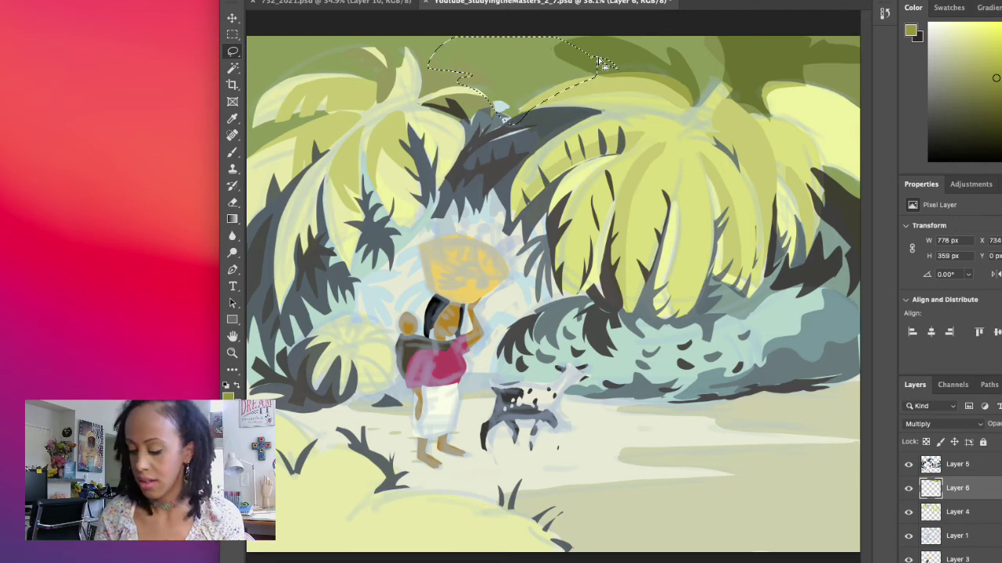
key(alt+BackSpace)
key(ctrl+d)
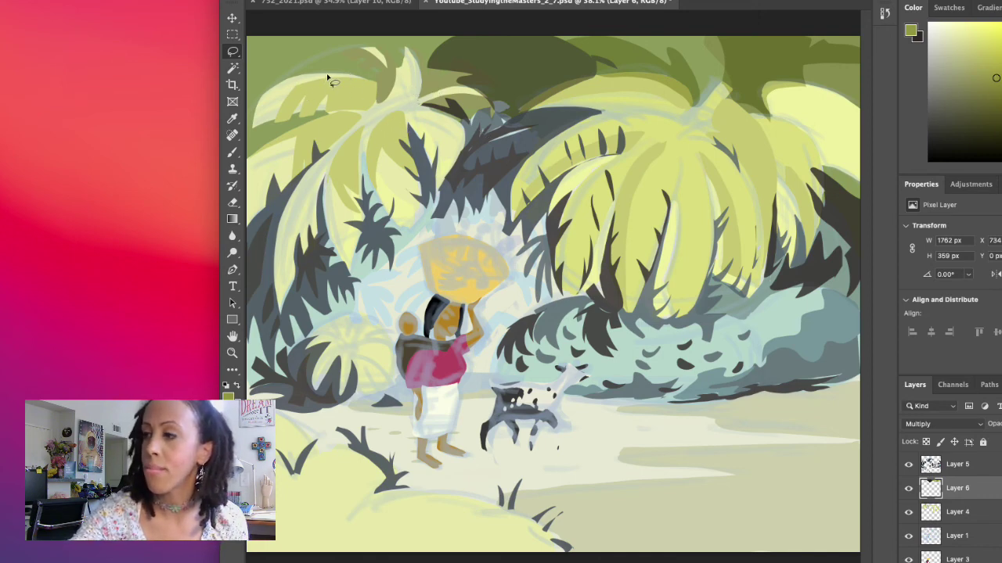
Fill darker green shadow over the top-left palm fronds and the top-left corner
mouse_move(327, 100)
mouse_down()
mouse_move(324, 112)
mouse_move(349, 92)
mouse_move(372, 116)
mouse_move(389, 85)
mouse_move(374, 62)
mouse_move(390, 61)
mouse_move(400, 94)
mouse_move(413, 64)
mouse_move(406, 57)
mouse_move(424, 79)
mouse_move(409, 26)
mouse_move(329, 30)
mouse_move(288, 45)
mouse_move(329, 79)
mouse_up()
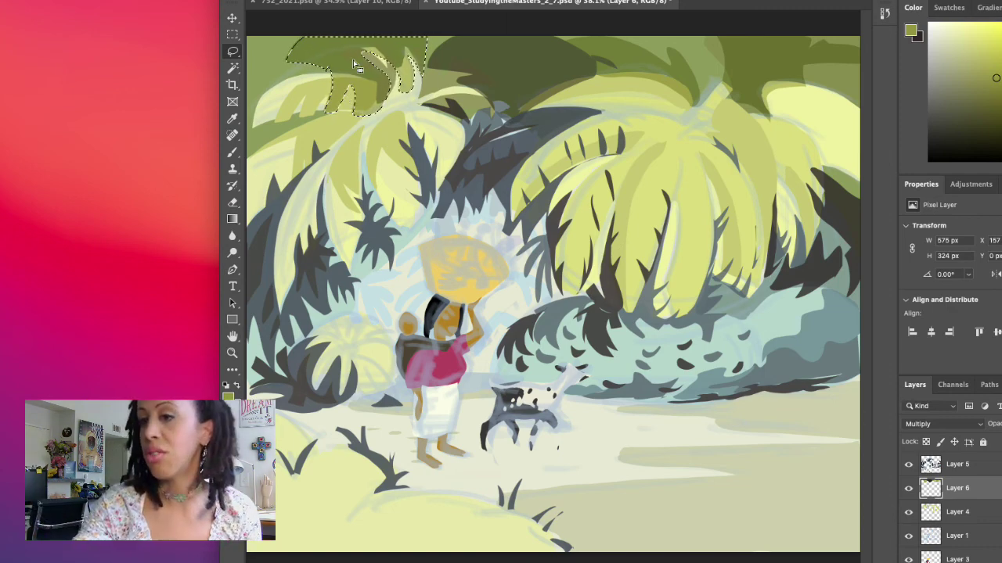
mouse_move(306, 126)
mouse_down()
mouse_move(245, 174)
mouse_move(244, 45)
mouse_move(272, 66)
mouse_move(257, 129)
mouse_move(299, 117)
mouse_move(320, 132)
mouse_up()
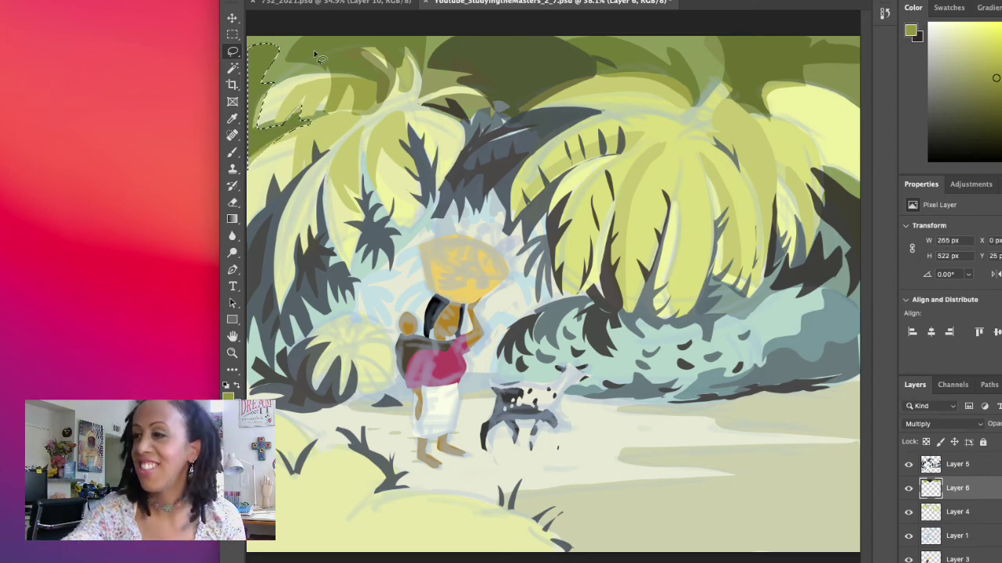
click(282, 39)
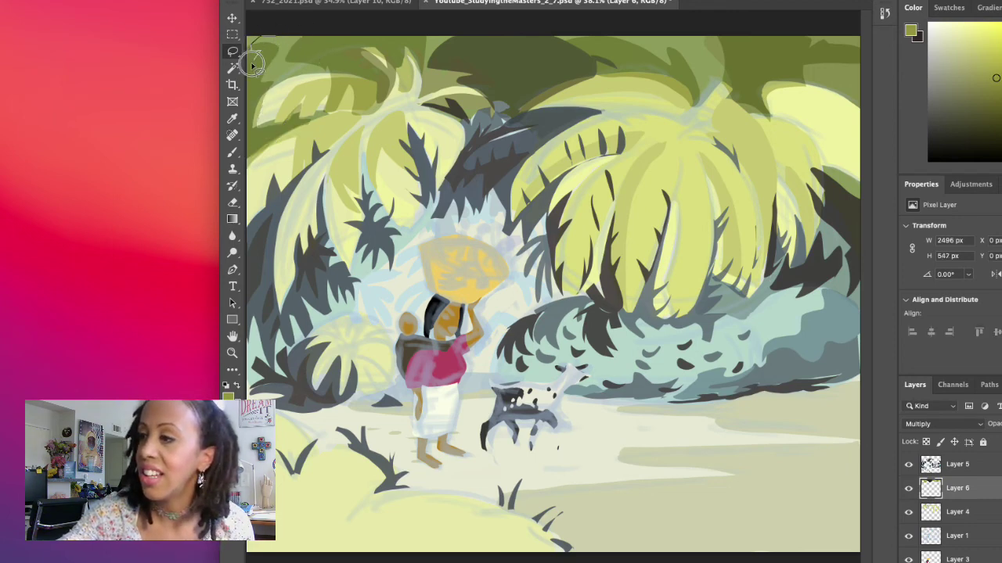
mouse_move(253, 64)
mouse_down()
mouse_move(256, 97)
mouse_move(272, 67)
mouse_move(284, 72)
mouse_move(313, 33)
mouse_up()
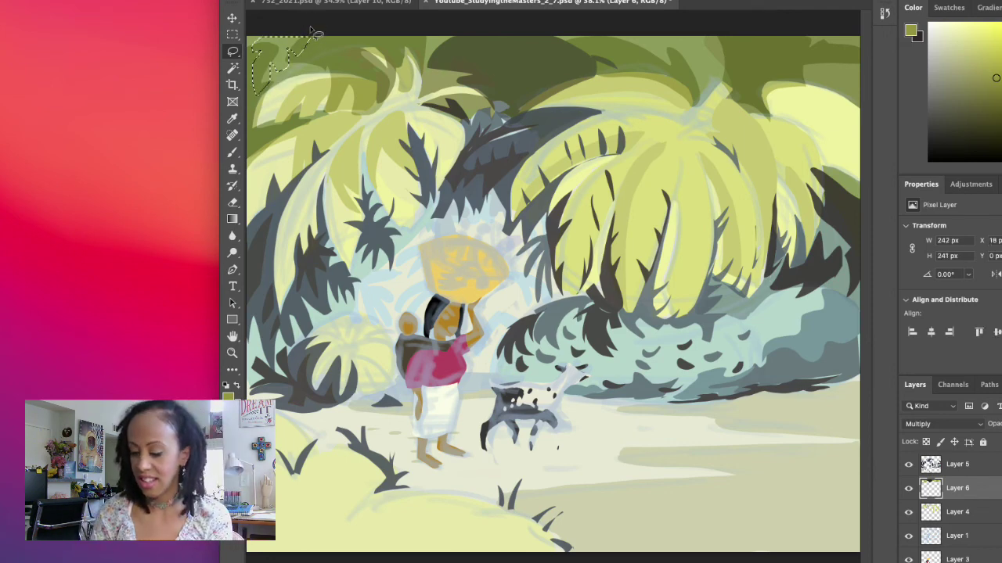
key(alt+BackSpace)
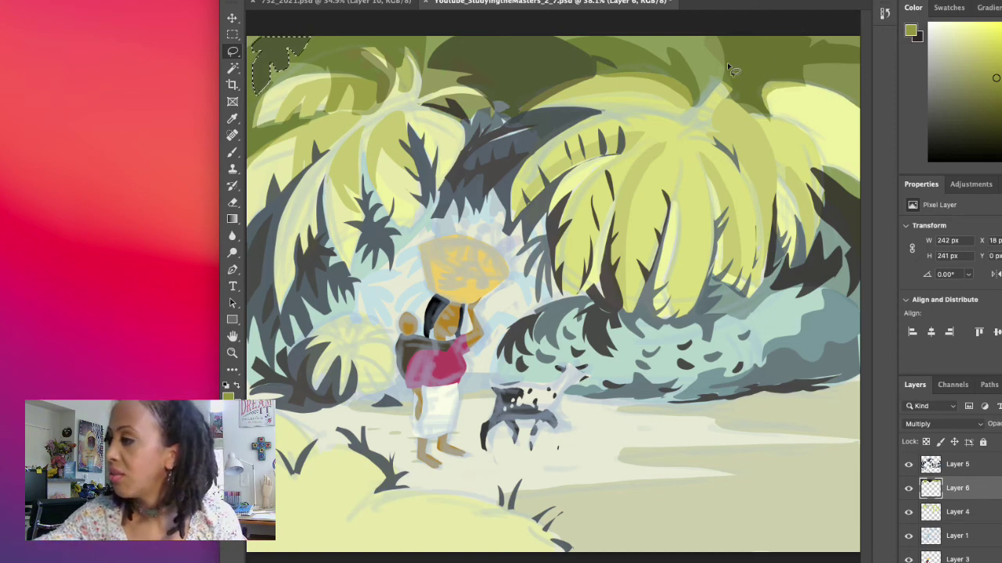
Add more olive shadow shapes at the top right and top centre of the canopy
mouse_move(733, 79)
mouse_down()
mouse_move(706, 50)
mouse_move(718, 73)
mouse_move(701, 101)
mouse_move(726, 86)
mouse_move(774, 124)
mouse_move(767, 100)
mouse_move(776, 94)
mouse_move(863, 112)
mouse_move(818, 66)
mouse_move(788, 72)
mouse_move(744, 45)
mouse_move(732, 99)
mouse_up()
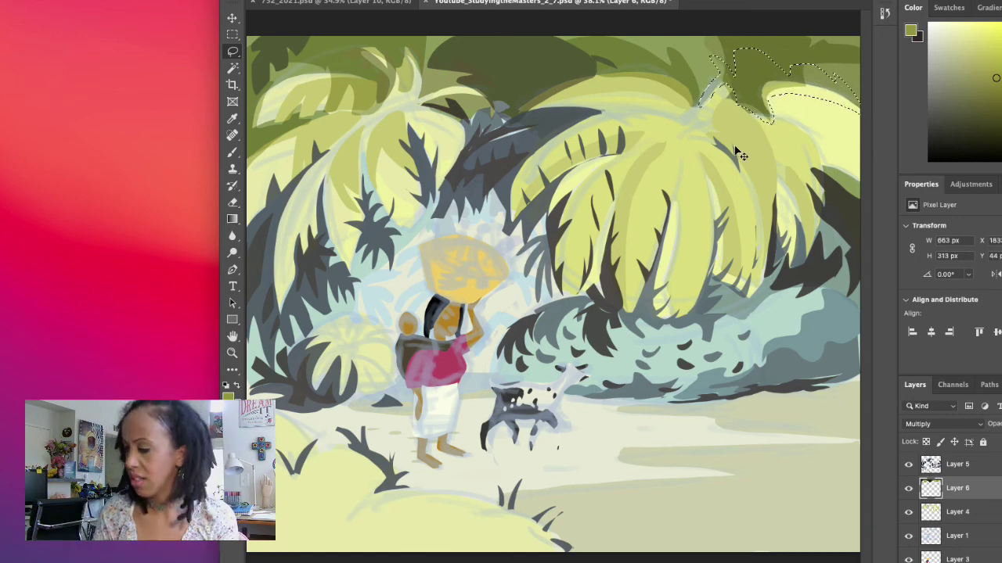
key(alt+BackSpace)
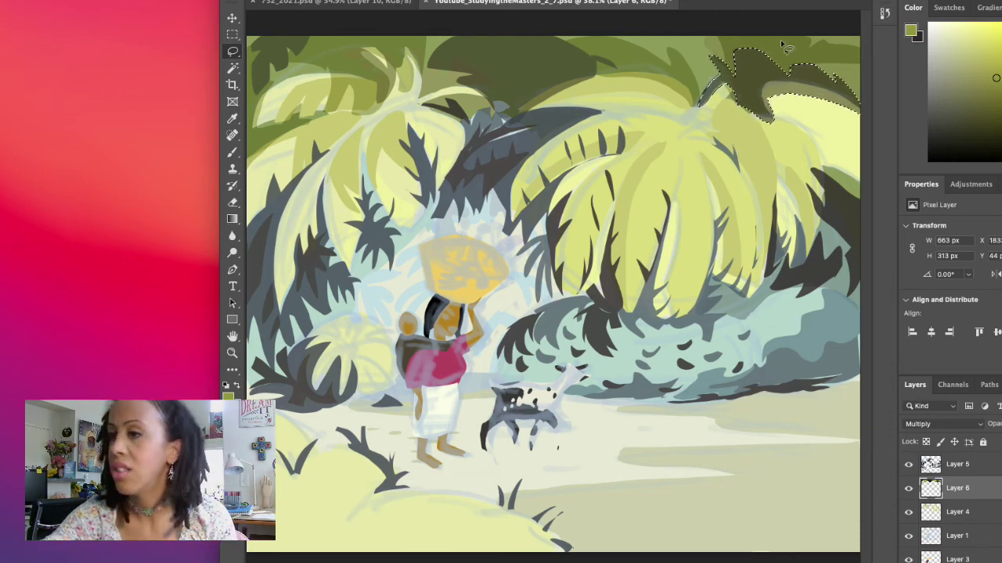
drag(689, 49, 727, 39)
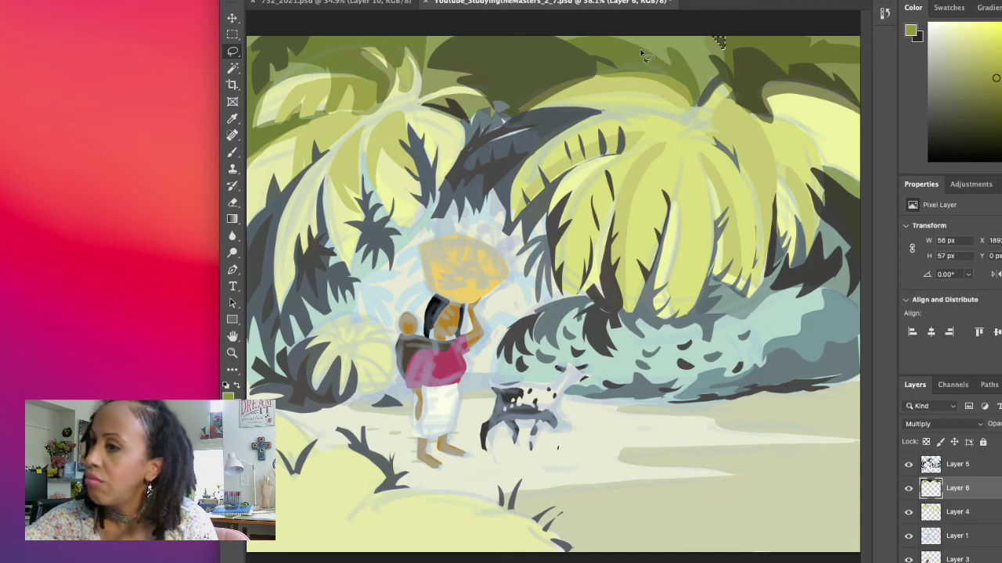
mouse_move(608, 59)
mouse_down()
mouse_move(673, 72)
mouse_move(691, 95)
mouse_move(608, 72)
mouse_up()
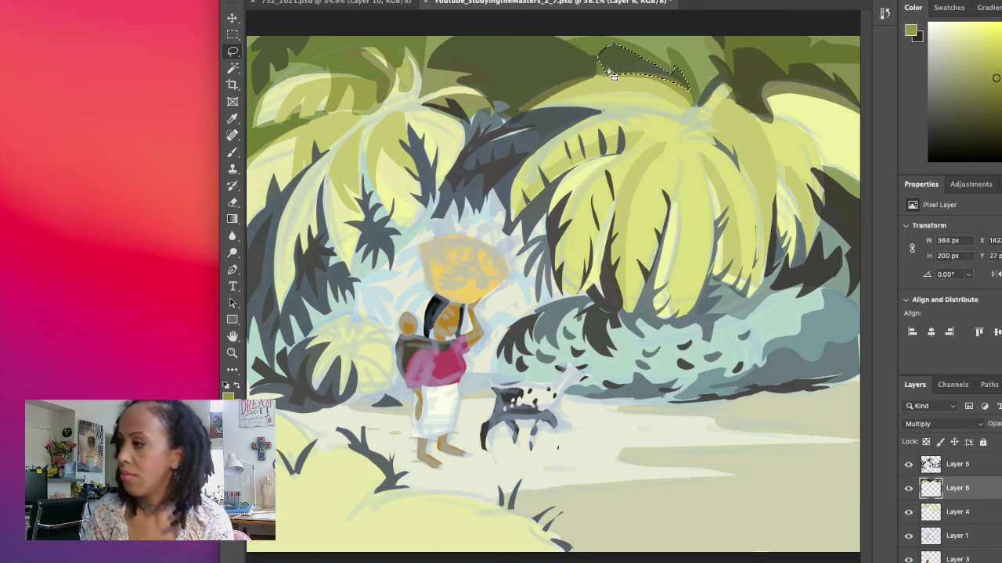
click(607, 69)
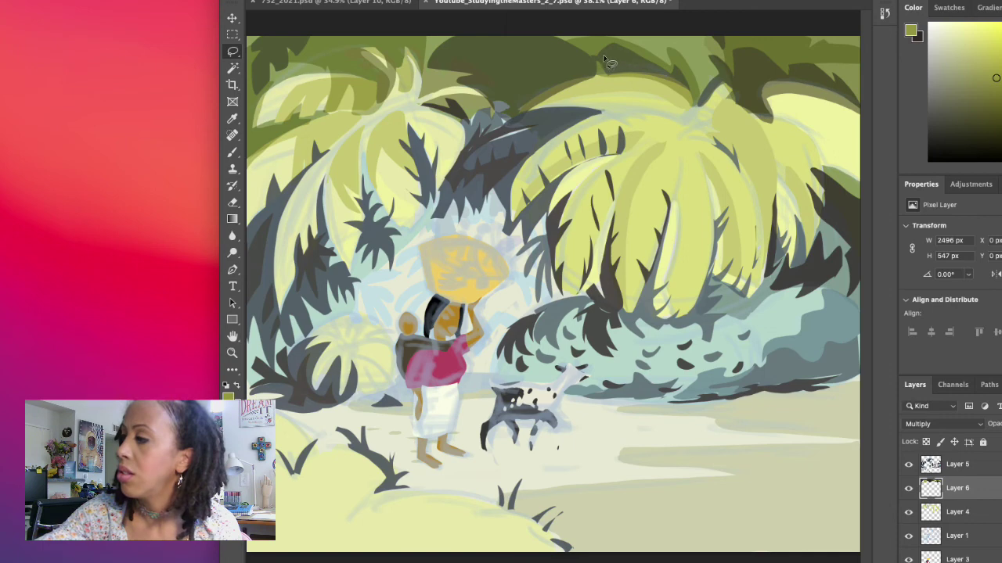
mouse_move(612, 45)
mouse_down()
mouse_move(611, 76)
mouse_move(583, 80)
mouse_move(570, 68)
mouse_move(577, 49)
mouse_move(611, 44)
mouse_up()
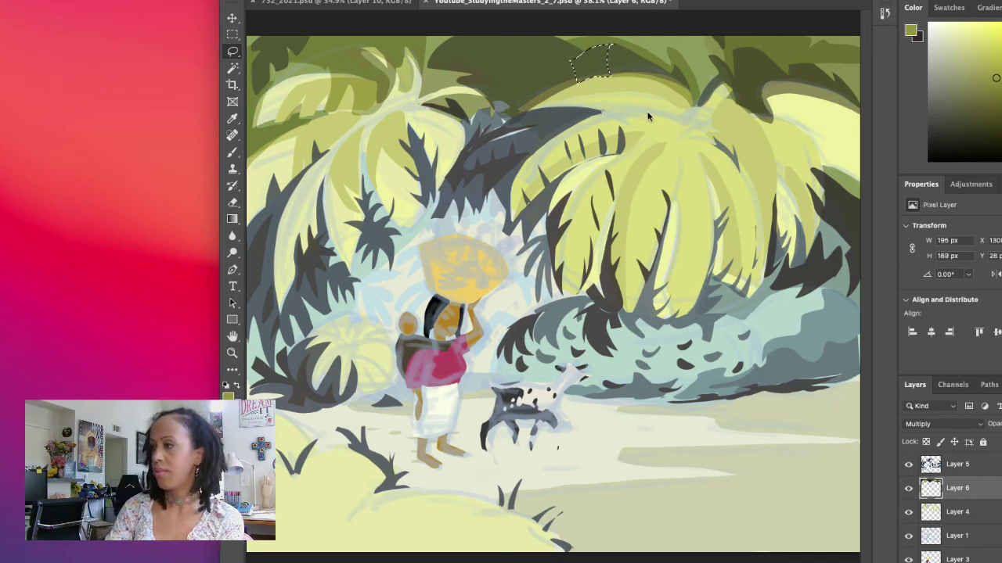
key(super+d)
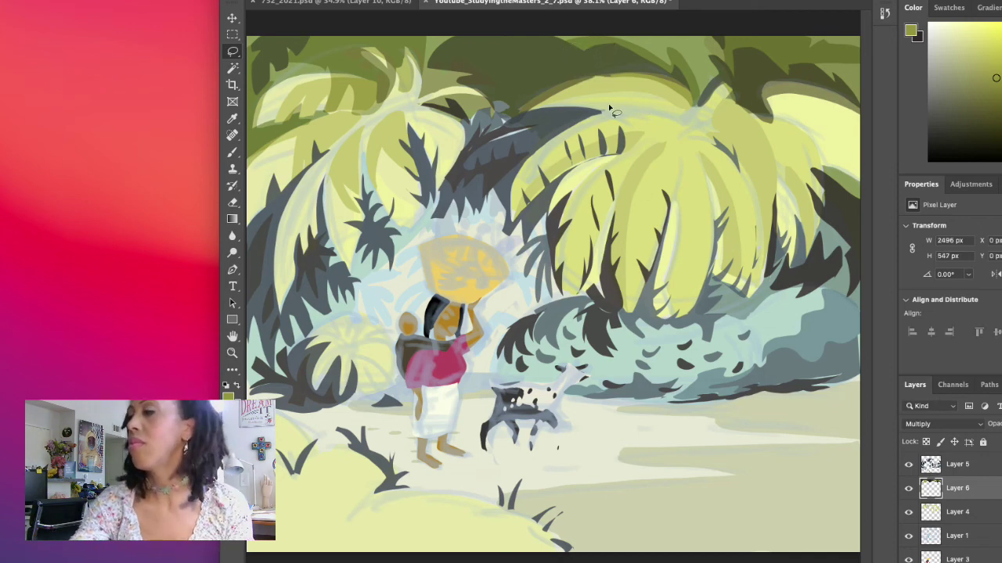
mouse_move(615, 79)
mouse_down()
mouse_move(542, 104)
mouse_move(565, 80)
mouse_move(618, 72)
mouse_up()
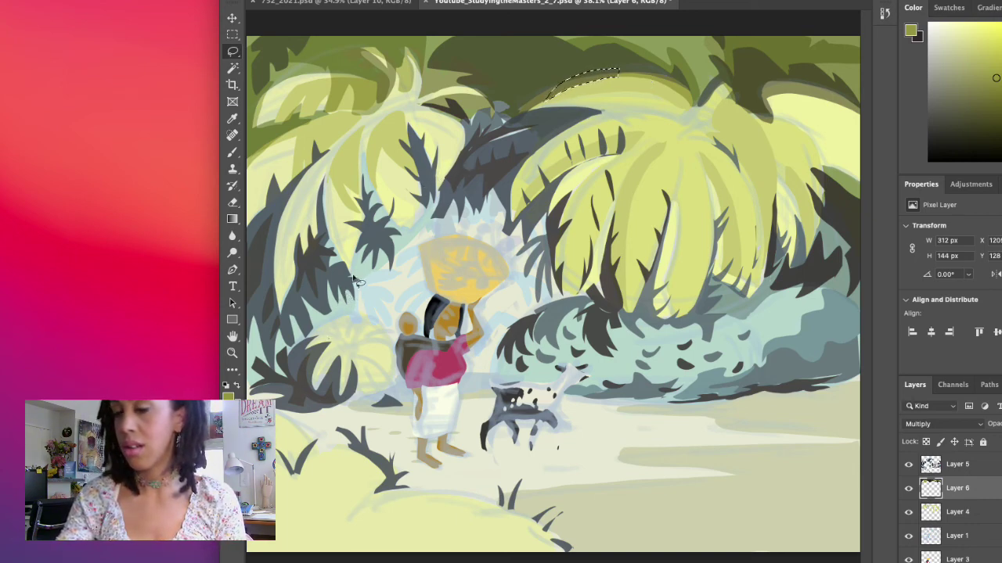
mouse_move(311, 156)
mouse_down()
mouse_move(320, 207)
mouse_move(366, 111)
mouse_move(310, 125)
mouse_move(313, 172)
mouse_up()
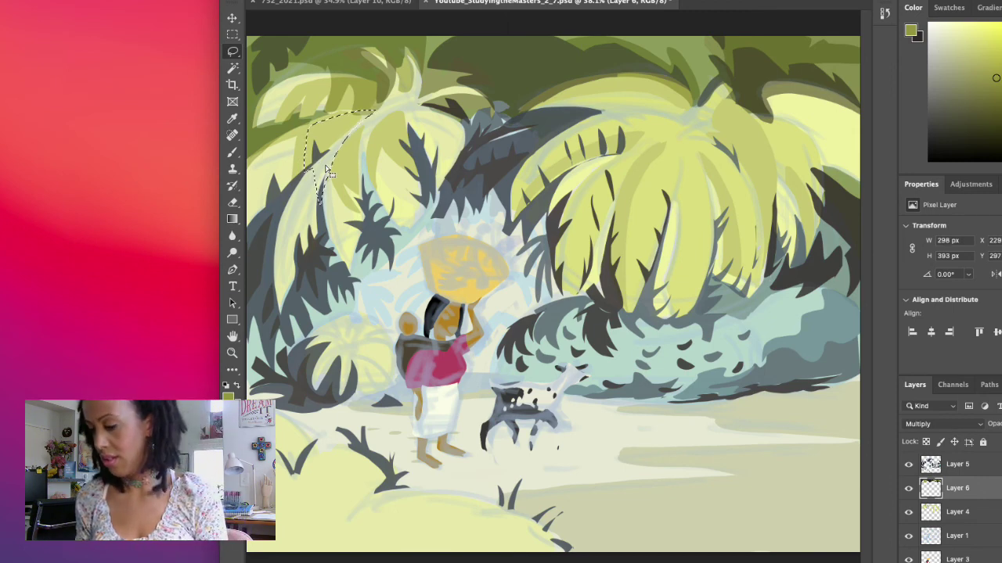
Fill small olive shadows on several left-palm leaves and near the crown's top
key(alt+BackSpace)
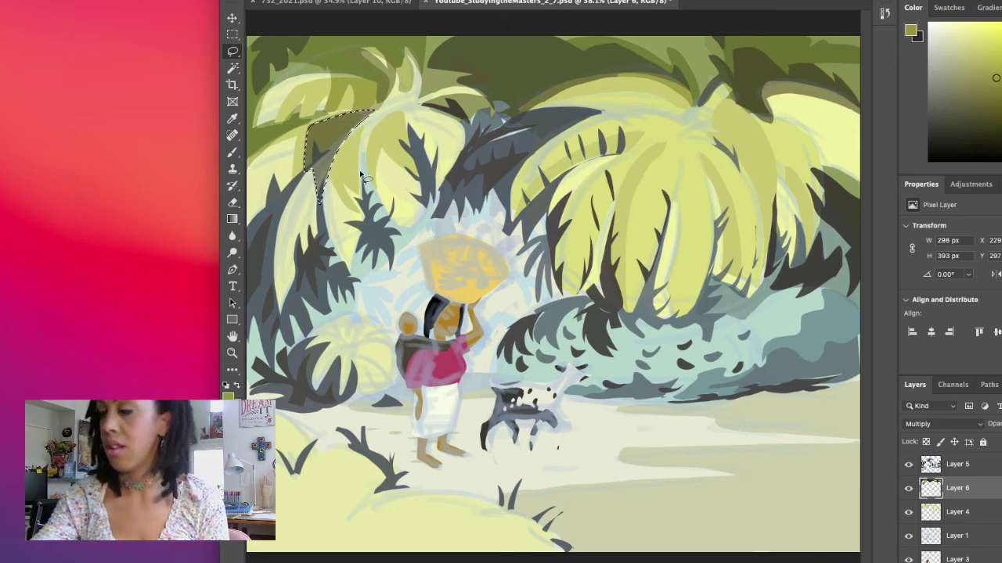
key(ctrl+d)
mouse_move(352, 143)
mouse_down()
mouse_move(362, 165)
mouse_move(402, 99)
mouse_move(363, 119)
mouse_move(354, 140)
mouse_up()
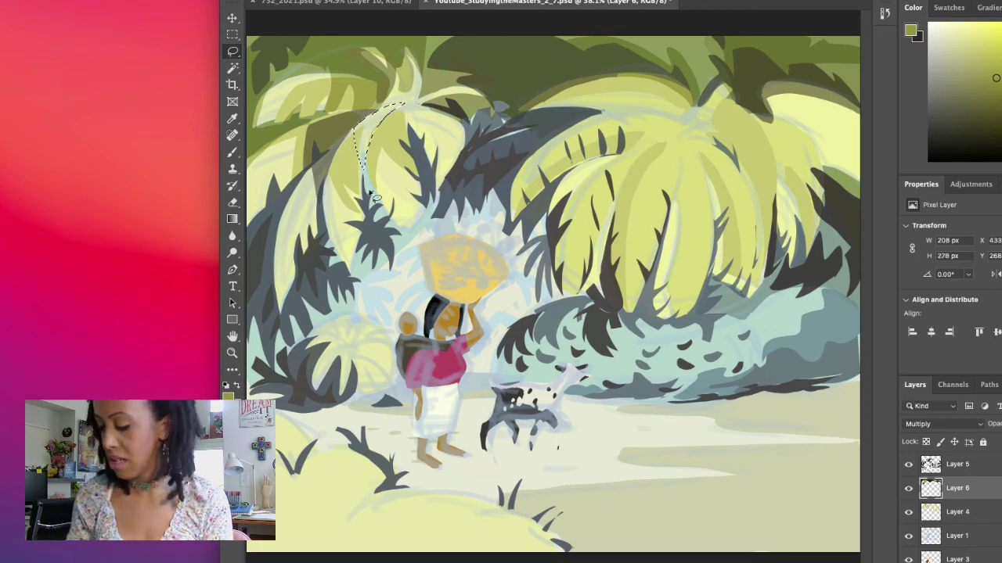
key(ctrl+d)
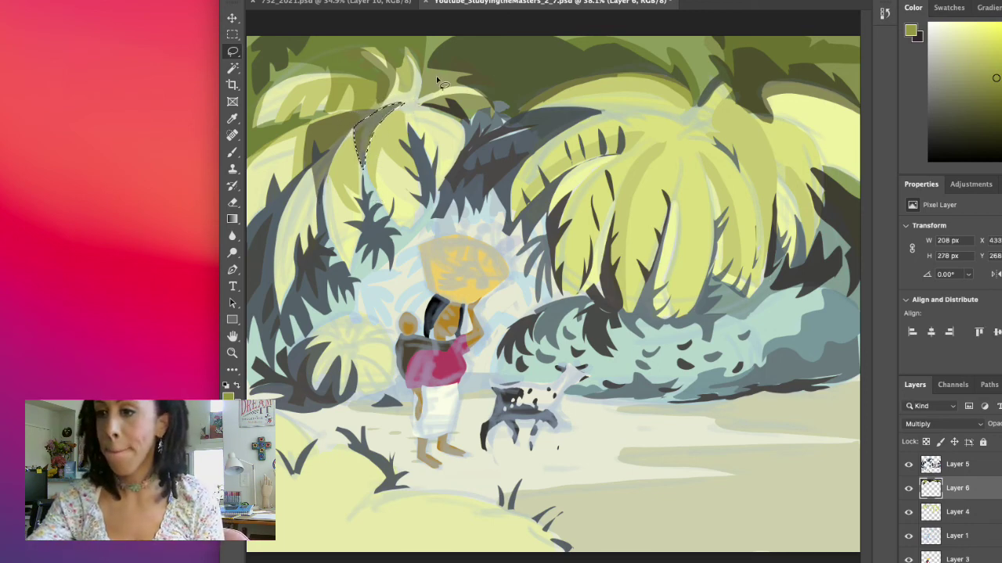
mouse_move(369, 155)
mouse_down()
mouse_move(382, 130)
mouse_move(414, 151)
mouse_move(409, 107)
mouse_move(370, 151)
mouse_up()
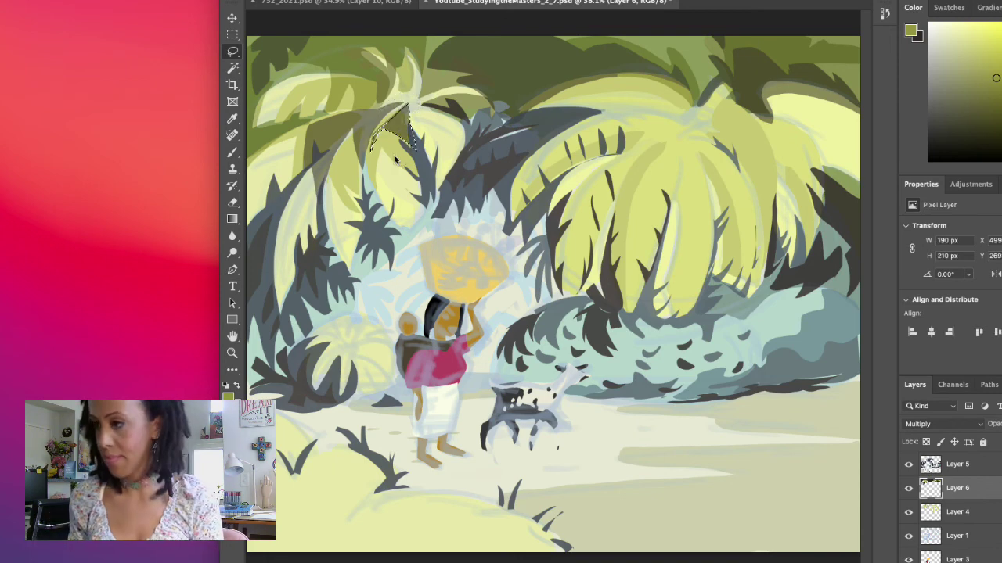
click(442, 176)
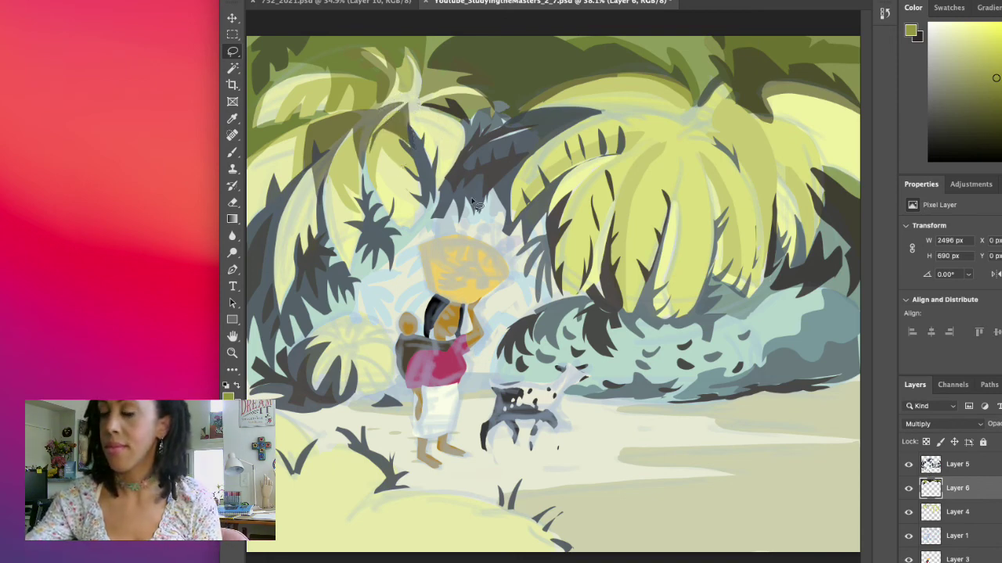
click(436, 127)
drag(436, 127, 453, 139)
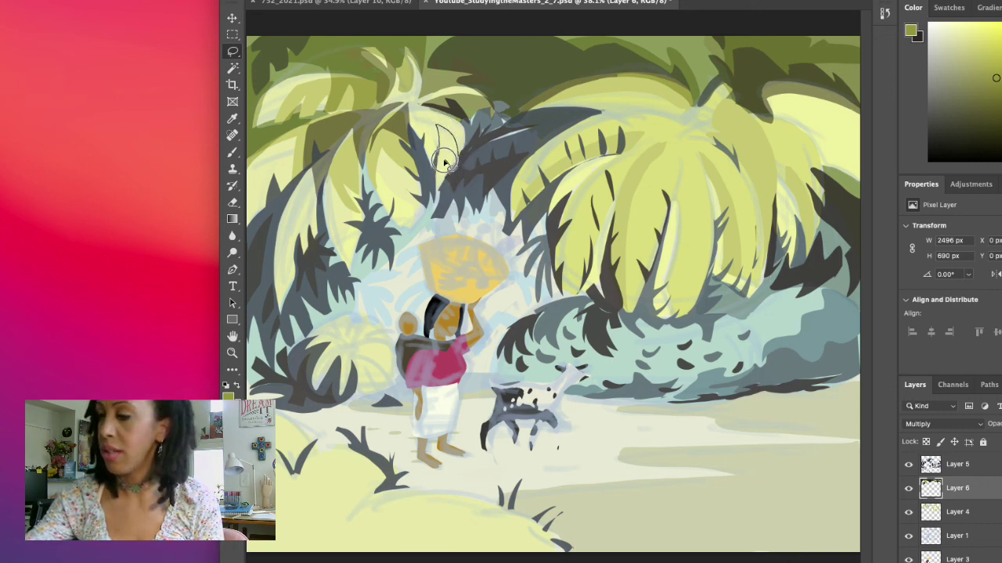
drag(442, 164, 446, 156)
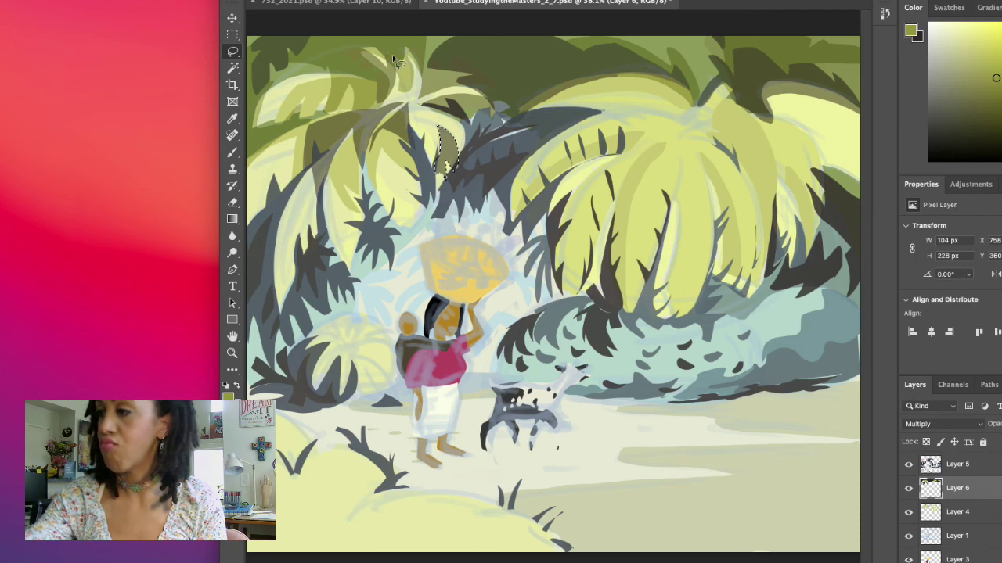
mouse_move(410, 82)
mouse_down()
mouse_move(399, 47)
mouse_move(377, 43)
mouse_move(384, 58)
mouse_move(375, 60)
mouse_move(410, 86)
mouse_up()
key(alt+BackSpace)
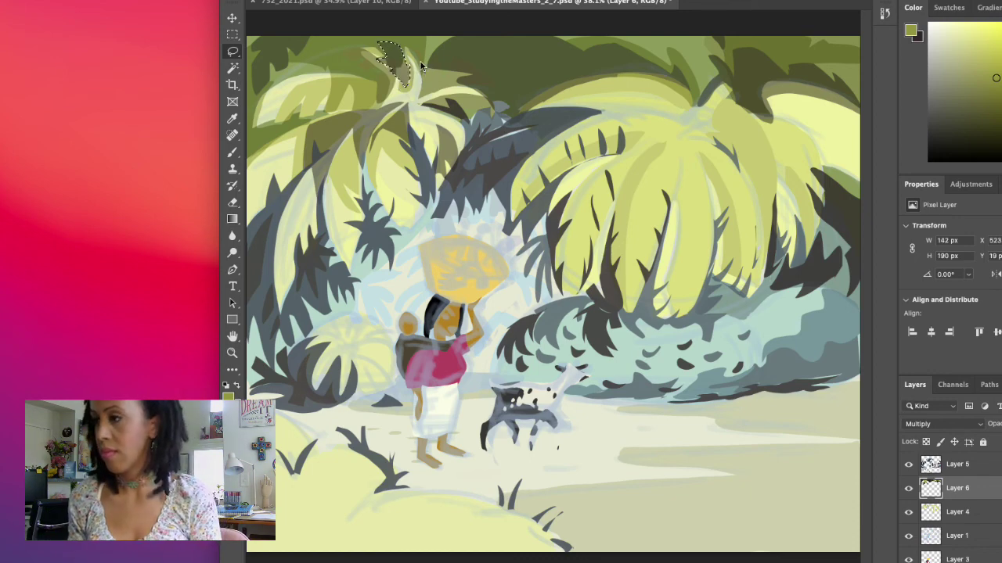
key(super+d)
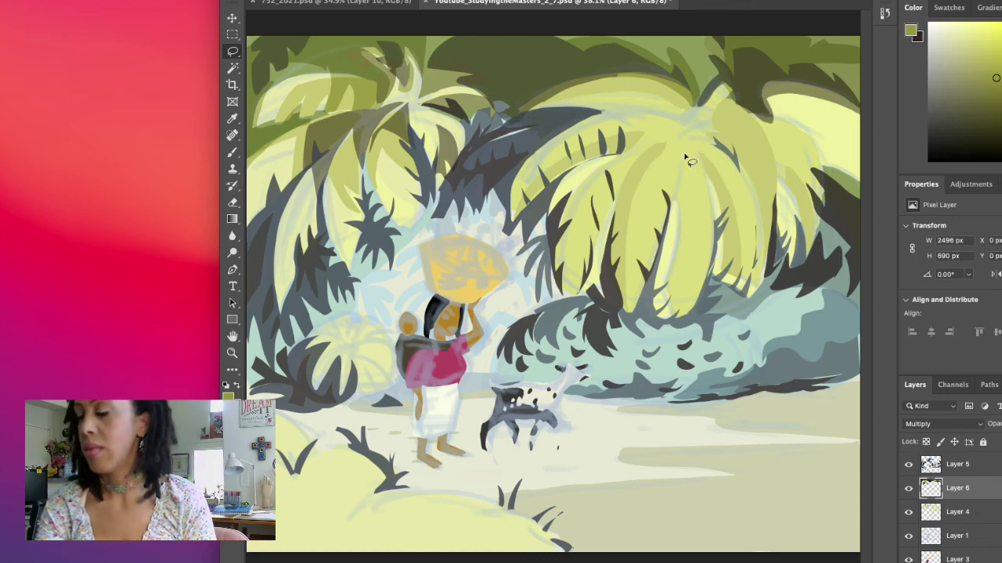
Fill a darker olive leaf sliver in the top foliage
mouse_move(579, 112)
mouse_down()
mouse_move(549, 113)
mouse_move(647, 100)
mouse_move(662, 86)
mouse_move(623, 79)
mouse_move(552, 110)
mouse_up()
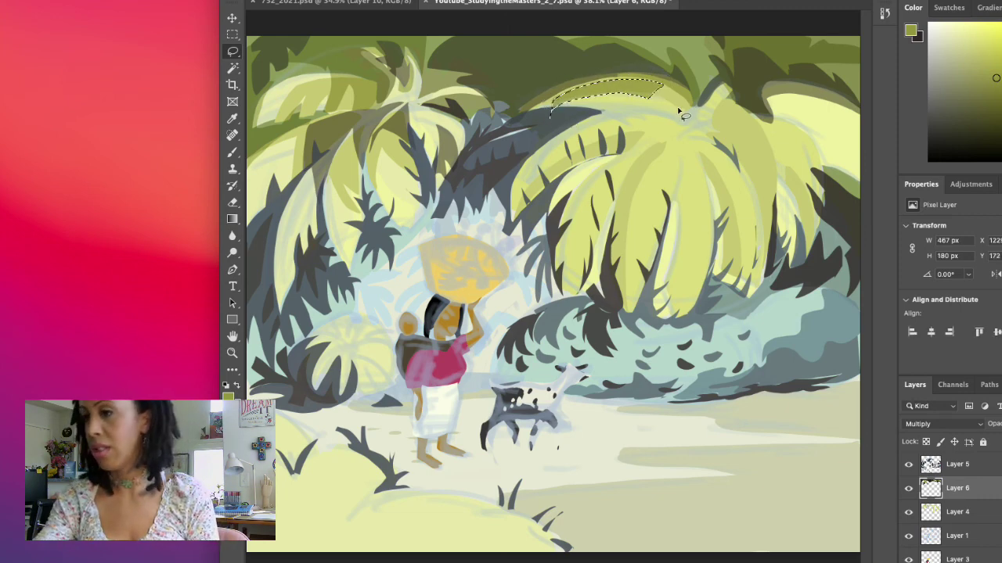
key(ctrl+d)
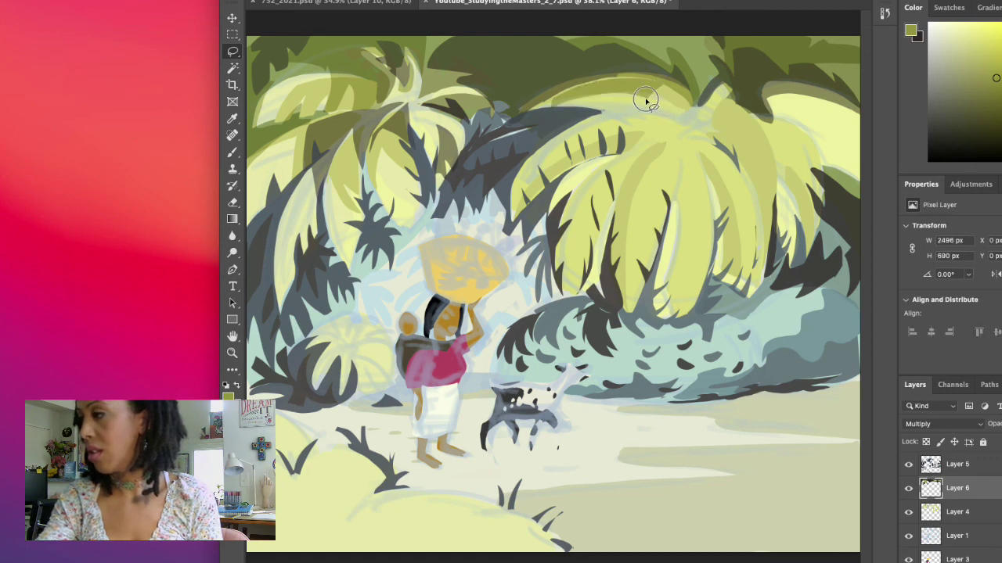
mouse_move(645, 100)
mouse_down()
mouse_move(681, 111)
mouse_move(653, 86)
mouse_up()
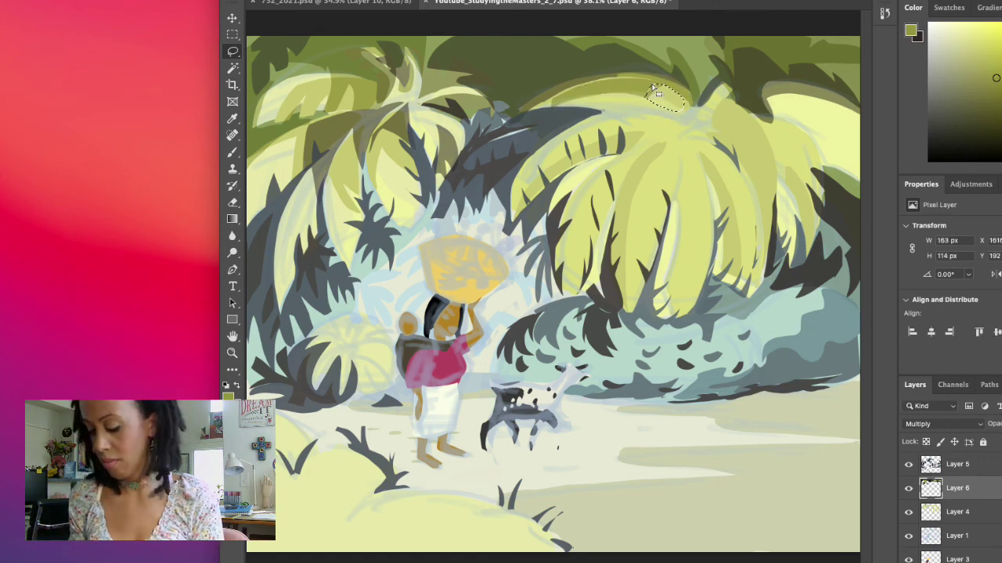
key(ctrl+d)
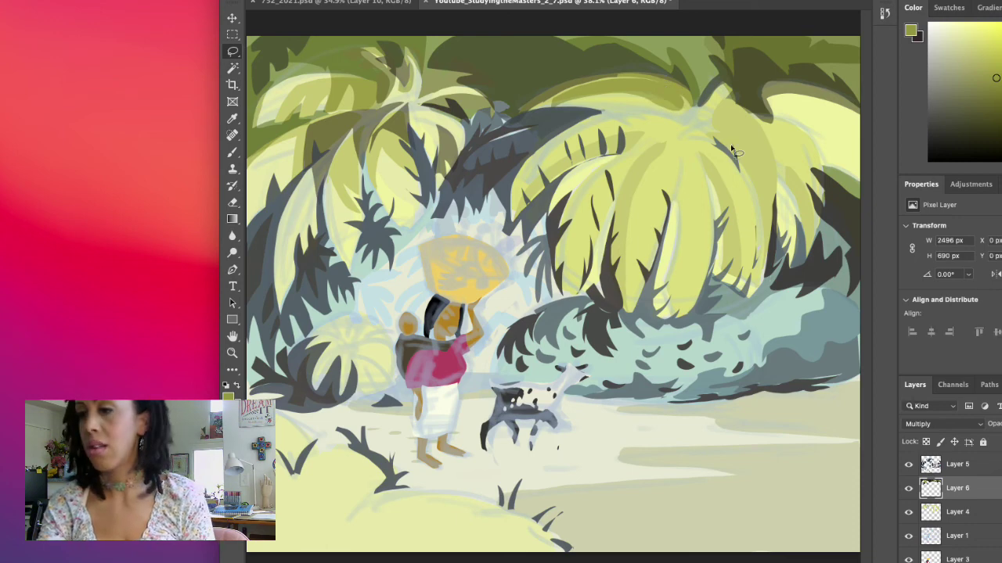
mouse_move(677, 143)
mouse_down()
mouse_move(640, 138)
mouse_move(614, 166)
mouse_move(686, 126)
mouse_move(739, 202)
mouse_move(735, 153)
mouse_move(714, 134)
mouse_up()
key(alt+BackSpace)
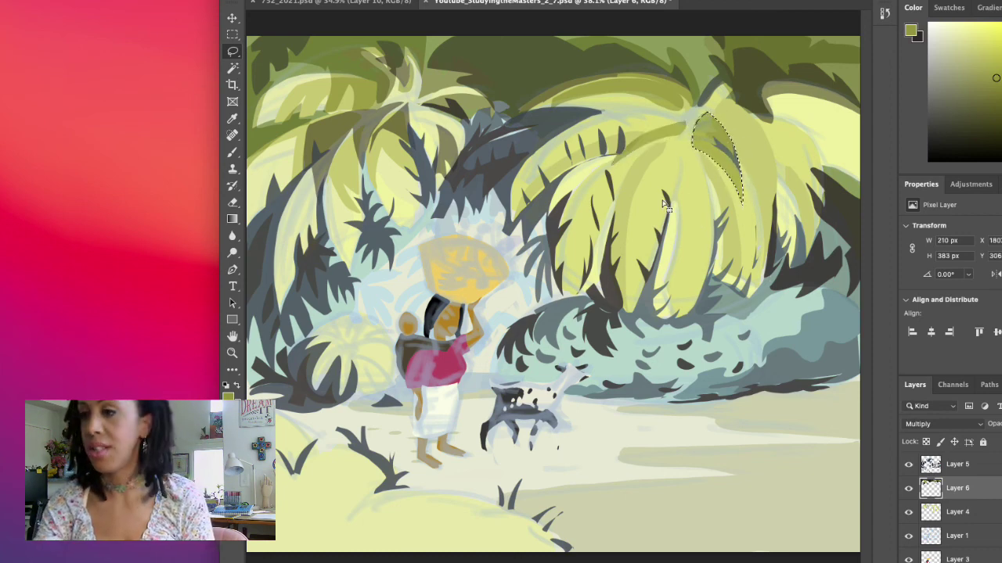
Outline leaf shadows on the right palm, upper-right and upper-left leaves, and a lower-left grass shape
mouse_move(634, 182)
mouse_down()
mouse_move(624, 256)
mouse_move(628, 316)
mouse_move(610, 250)
mouse_move(642, 169)
mouse_up()
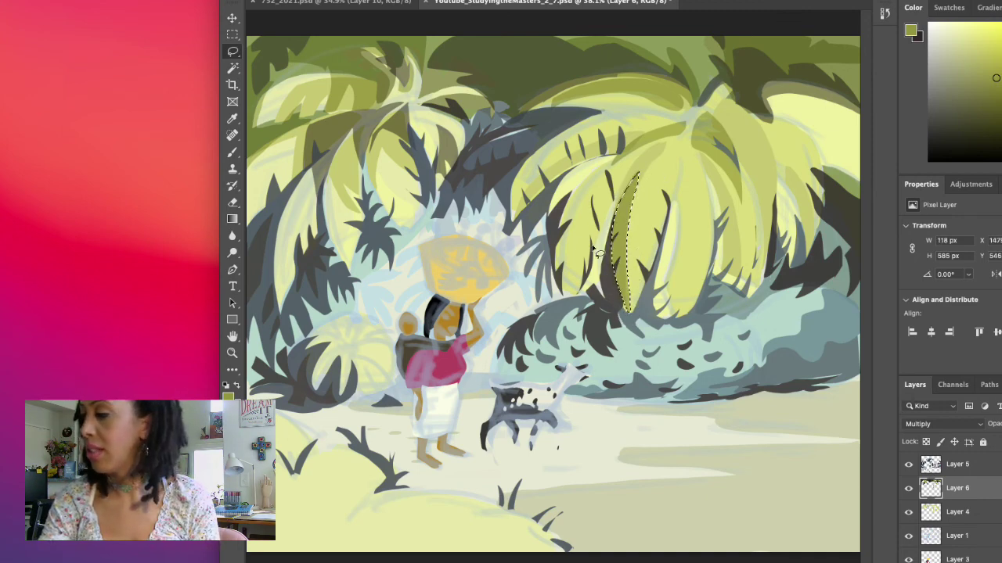
mouse_move(608, 169)
mouse_down()
mouse_move(564, 234)
mouse_move(557, 283)
mouse_move(583, 295)
mouse_move(609, 169)
mouse_up()
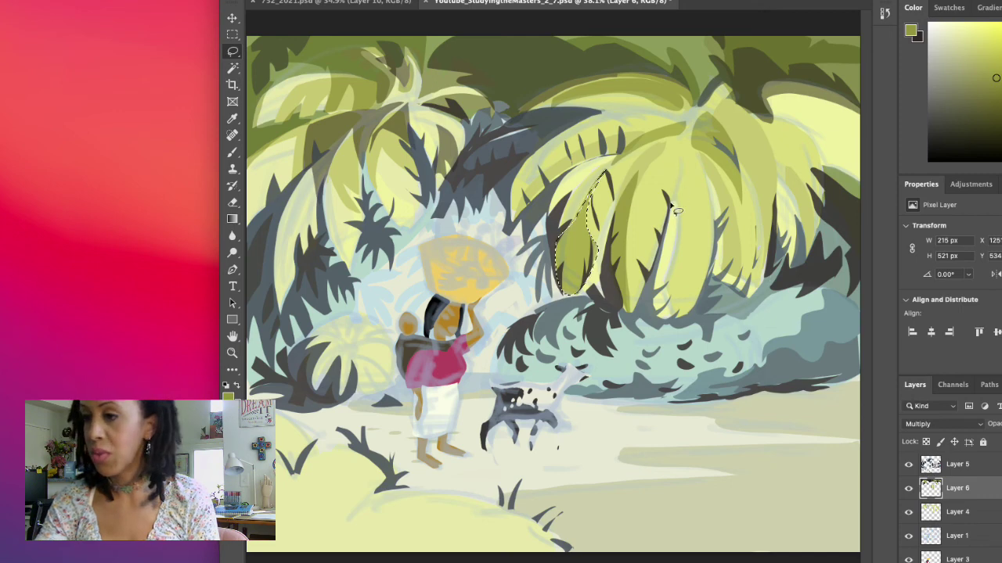
mouse_move(654, 270)
mouse_down()
mouse_move(681, 166)
mouse_move(685, 264)
mouse_move(673, 302)
mouse_move(654, 311)
mouse_move(656, 274)
mouse_up()
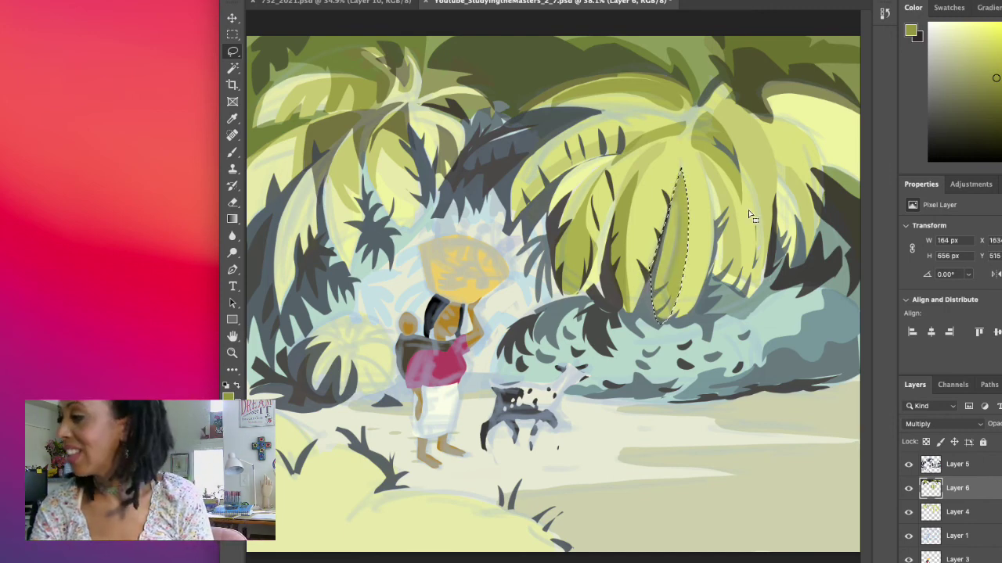
mouse_move(694, 151)
mouse_down()
mouse_move(732, 206)
mouse_move(709, 117)
mouse_up()
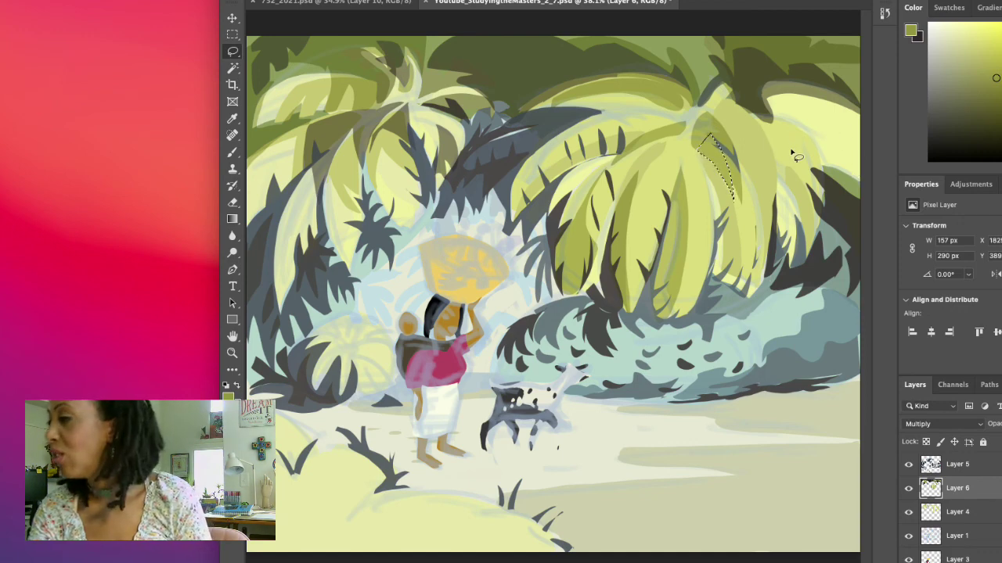
mouse_move(791, 153)
mouse_down()
mouse_move(778, 136)
mouse_move(806, 152)
mouse_up()
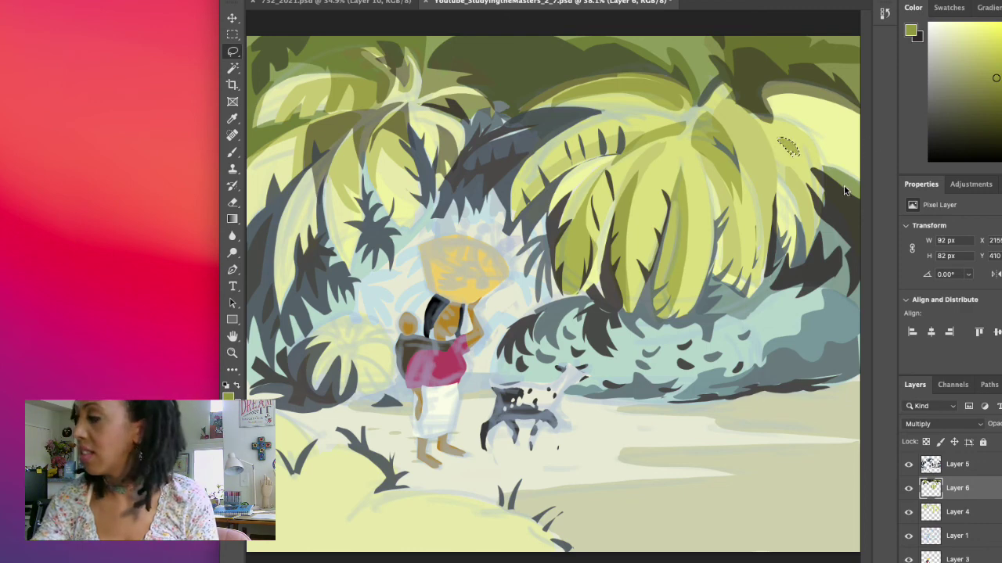
mouse_move(839, 174)
mouse_down()
mouse_move(792, 117)
mouse_move(787, 126)
mouse_move(821, 155)
mouse_move(842, 196)
mouse_up()
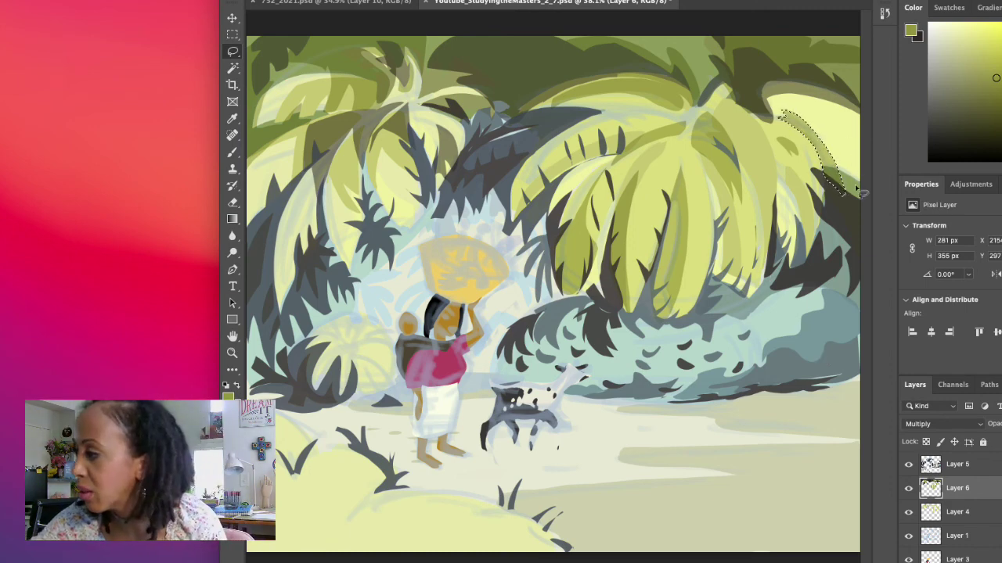
key(ctrl+d)
mouse_move(856, 199)
mouse_down()
mouse_move(840, 148)
mouse_move(863, 188)
mouse_move(851, 241)
mouse_up()
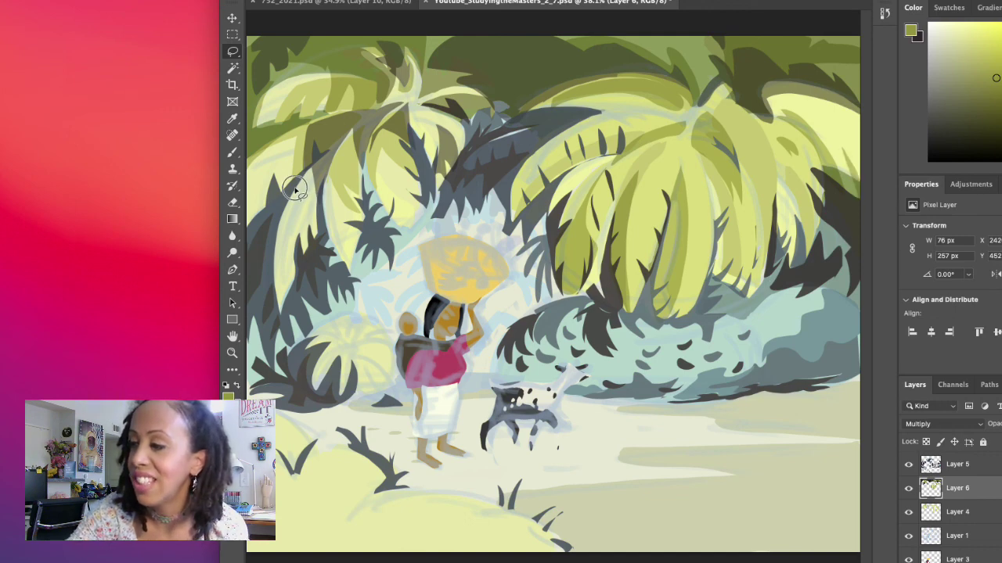
mouse_move(300, 181)
mouse_down()
mouse_move(319, 213)
mouse_move(313, 167)
mouse_move(297, 199)
mouse_up()
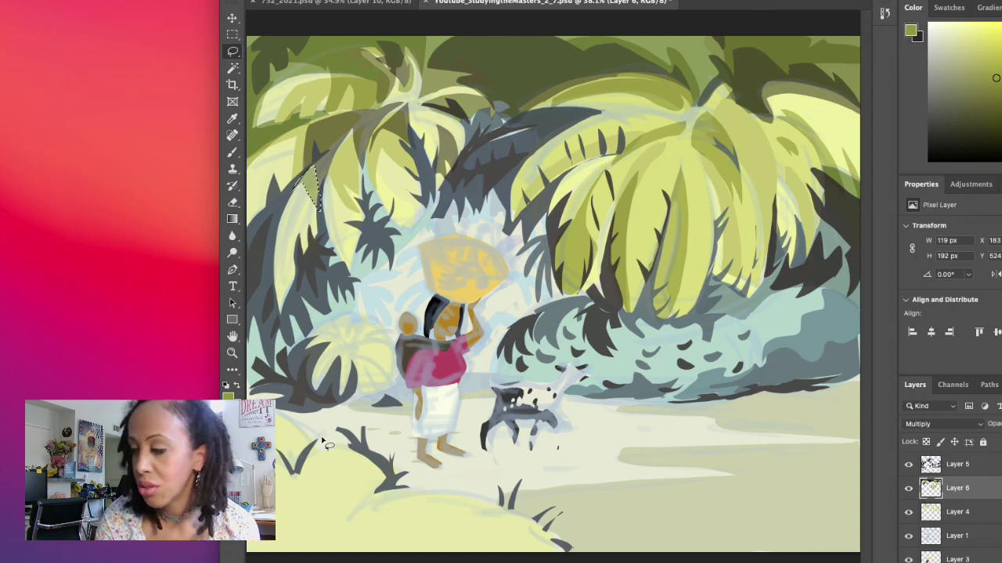
mouse_move(340, 445)
mouse_down()
mouse_move(302, 452)
mouse_move(293, 440)
mouse_move(286, 485)
mouse_move(332, 498)
mouse_move(329, 475)
mouse_move(349, 444)
mouse_up()
Fill olive grass patches in the bottom-left corner and along the bottom edge
key(alt+BackSpace)
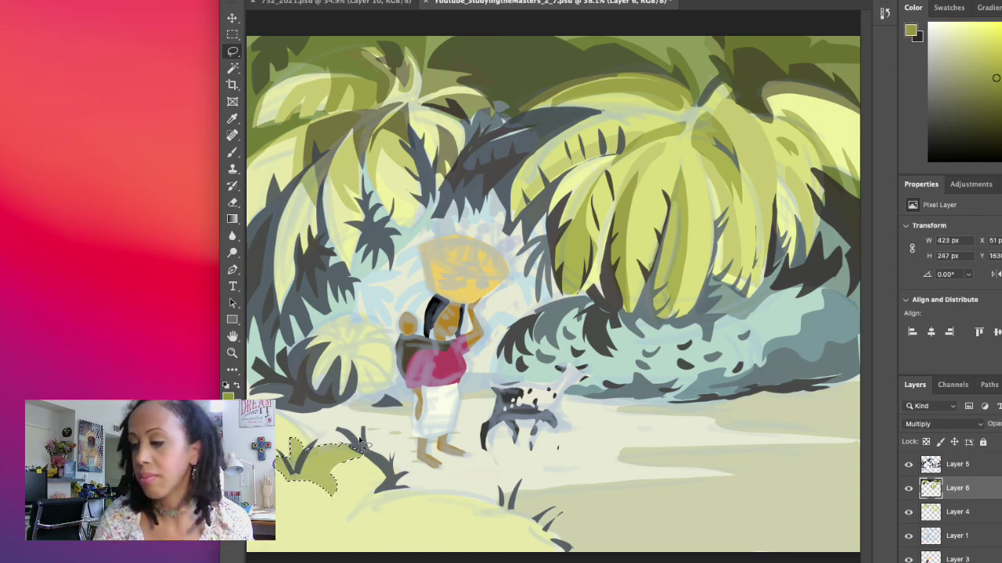
key(super+d)
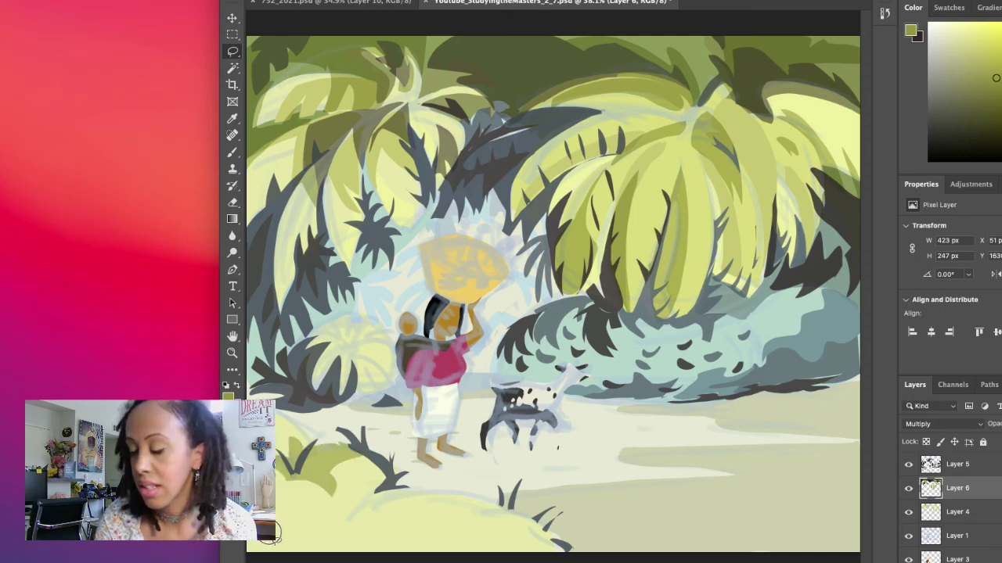
drag(294, 517, 313, 557)
drag(250, 557, 249, 554)
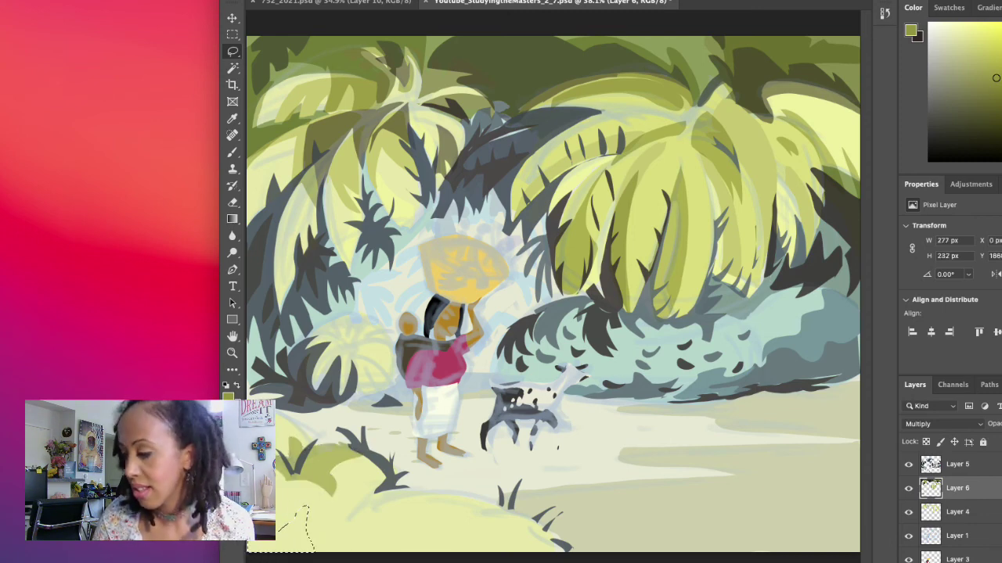
key(alt+BackSpace)
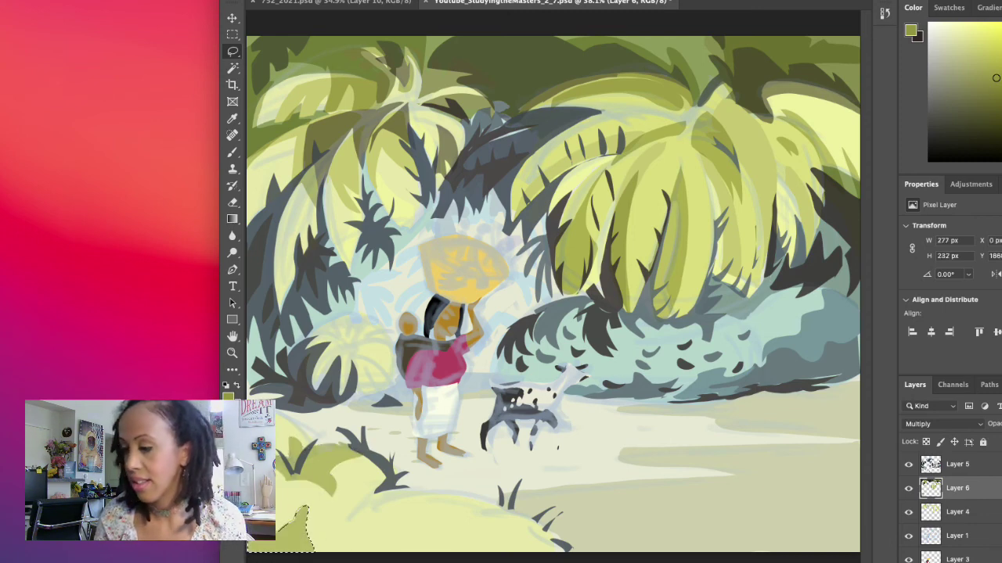
click(403, 546)
drag(372, 542, 438, 554)
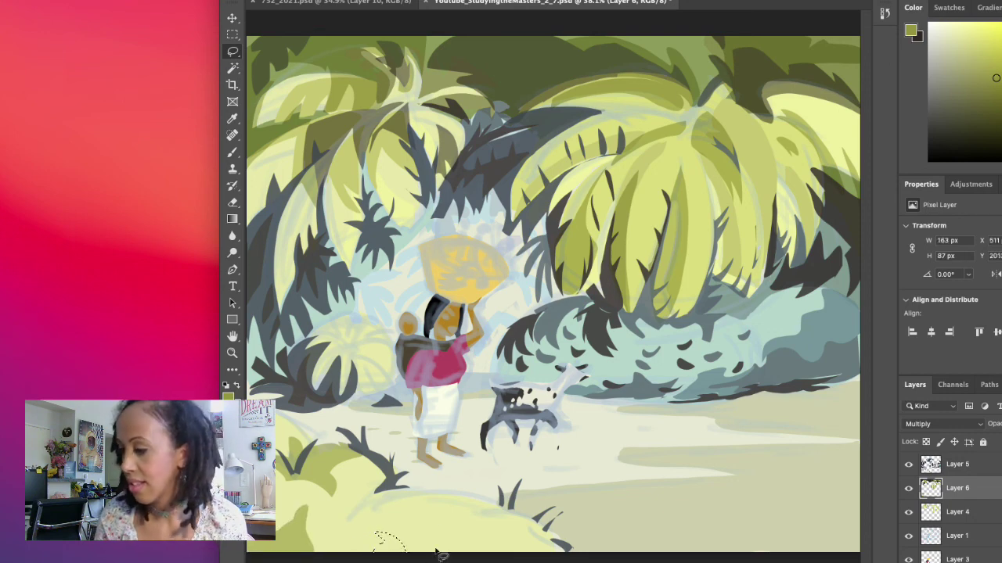
key(alt+BackSpace)
Fill olive shapes and blades around the foreground grass tufts
mouse_move(356, 503)
mouse_down()
mouse_move(396, 485)
mouse_move(367, 486)
mouse_move(403, 501)
mouse_up()
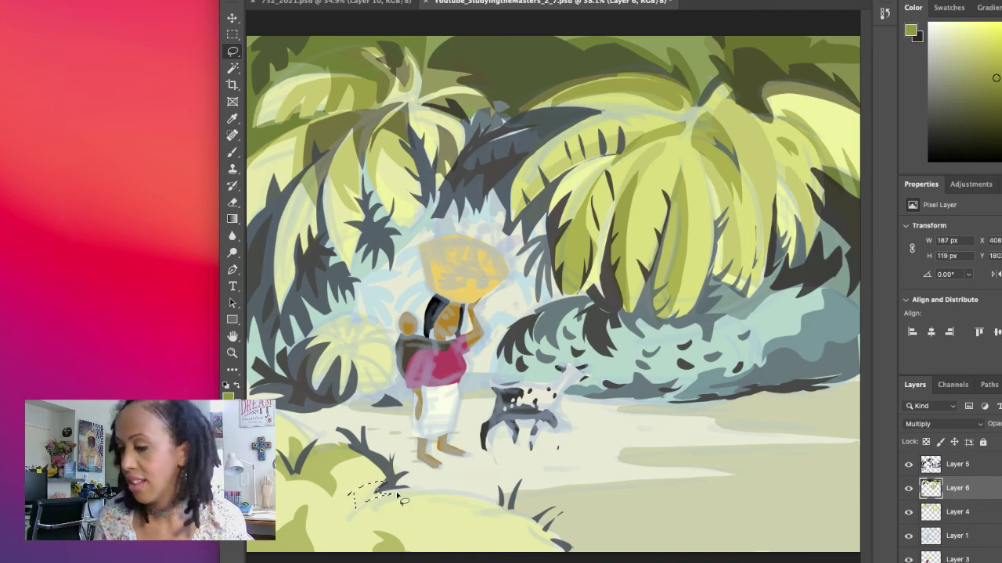
key(alt+BackSpace)
mouse_move(470, 487)
mouse_down()
mouse_move(479, 516)
mouse_move(459, 487)
mouse_move(470, 501)
mouse_up()
key(alt+BackSpace)
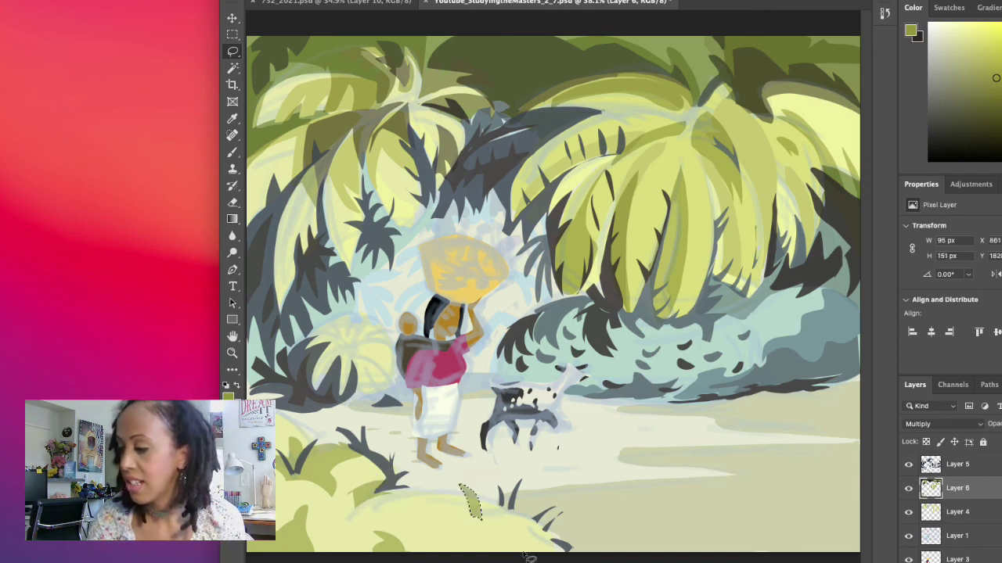
mouse_move(472, 534)
mouse_down()
mouse_move(436, 546)
mouse_move(524, 528)
mouse_move(514, 519)
mouse_move(518, 540)
mouse_up()
key(alt+BackSpace)
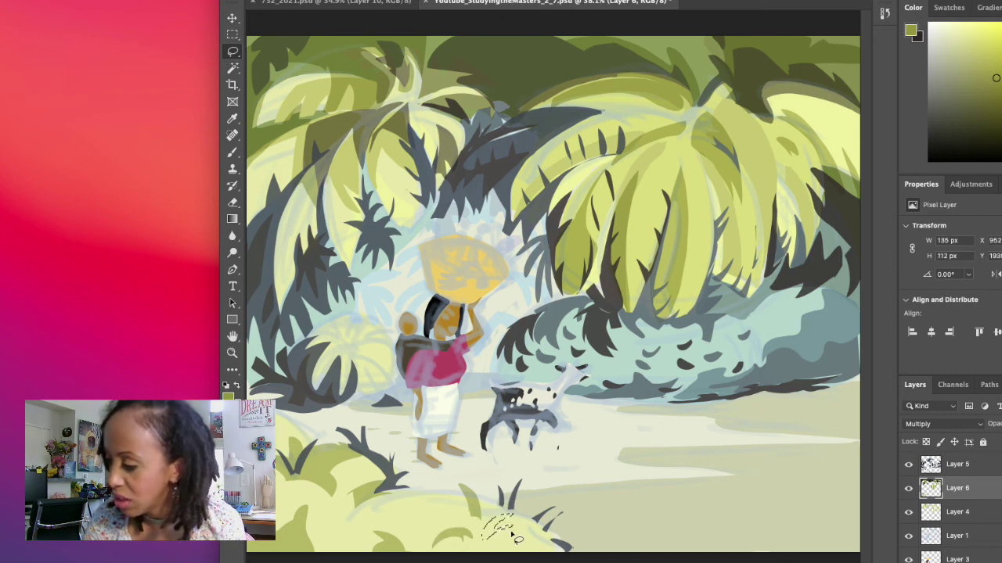
key(alt+BackSpace)
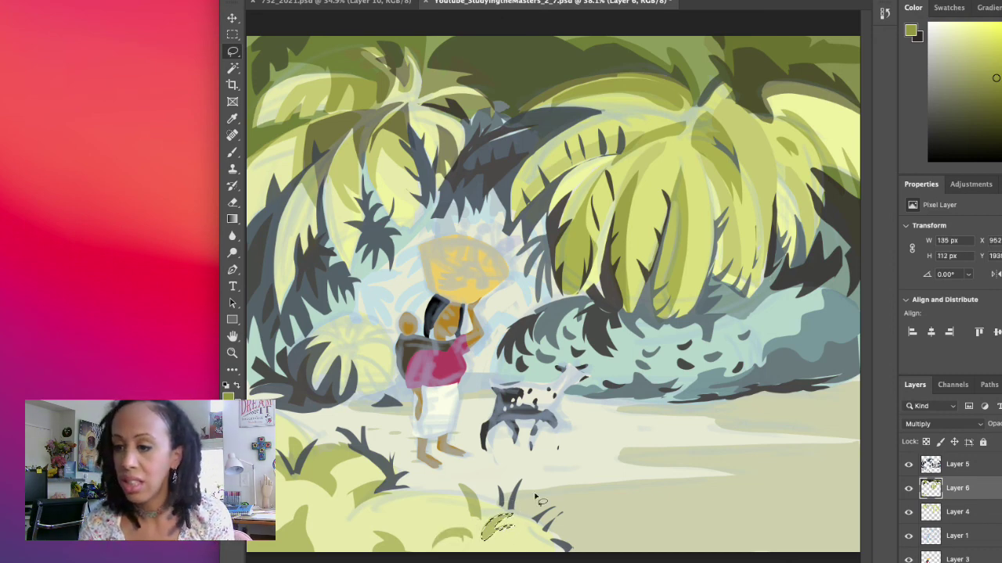
mouse_move(562, 537)
mouse_down()
mouse_move(537, 537)
mouse_move(576, 528)
mouse_move(526, 548)
mouse_up()
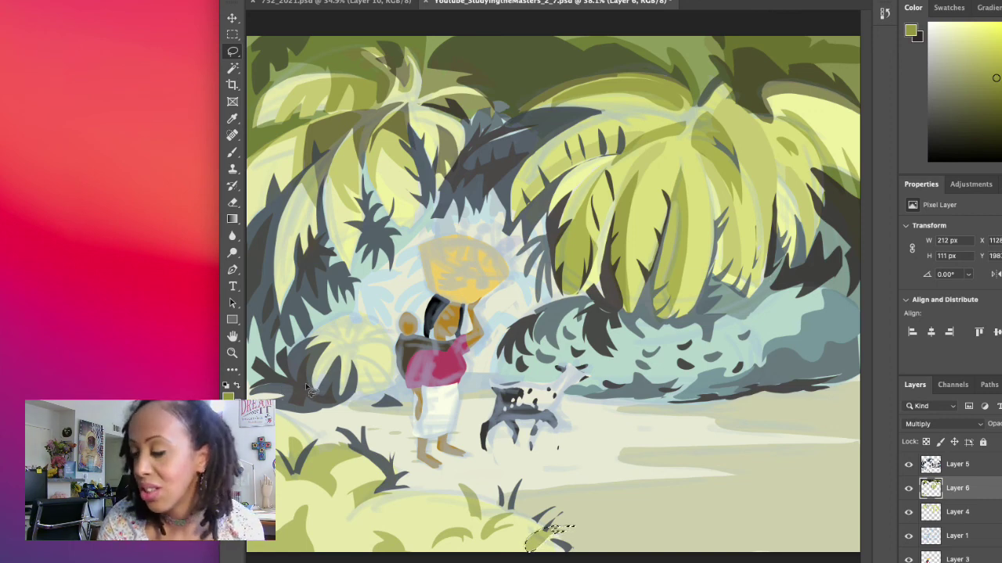
click(284, 422)
Outline olive leaf shadow strokes on the small round bush beside the woman
mouse_move(283, 422)
mouse_down()
mouse_move(313, 413)
mouse_move(288, 409)
mouse_move(286, 419)
mouse_up()
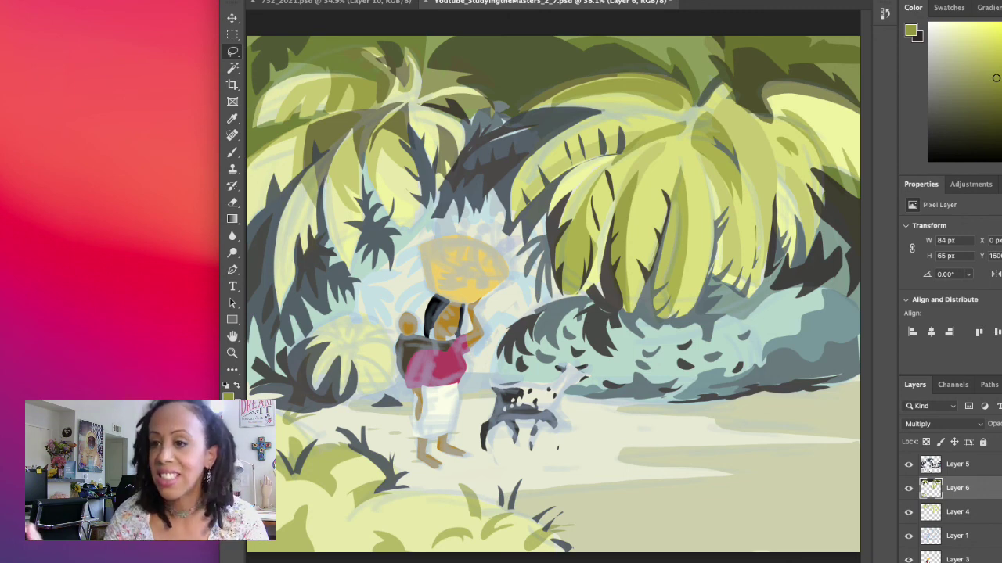
mouse_move(338, 342)
mouse_down()
mouse_move(301, 350)
mouse_move(334, 345)
mouse_move(307, 379)
mouse_move(315, 395)
mouse_move(339, 346)
mouse_move(355, 349)
mouse_move(348, 342)
mouse_up()
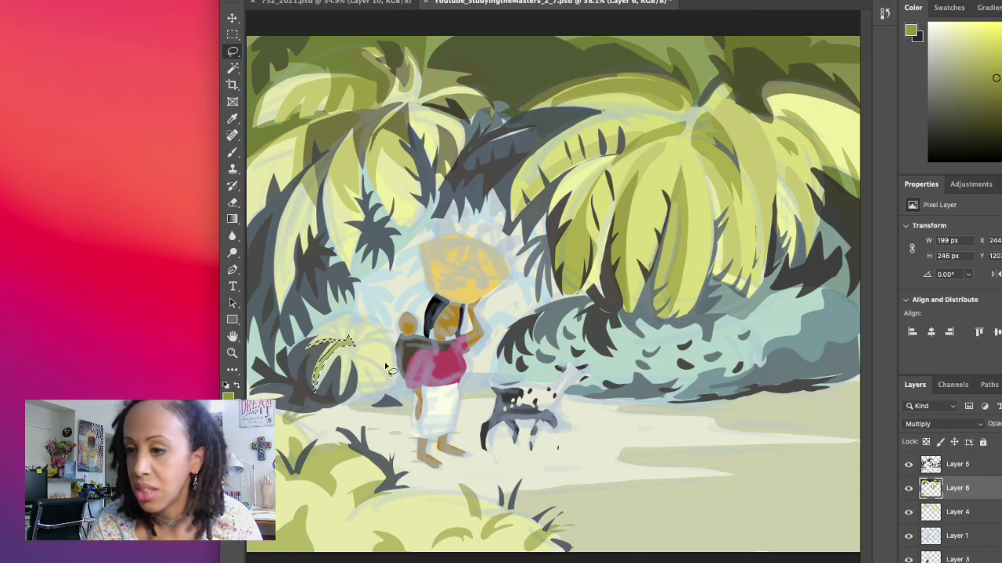
key(ctrl+d)
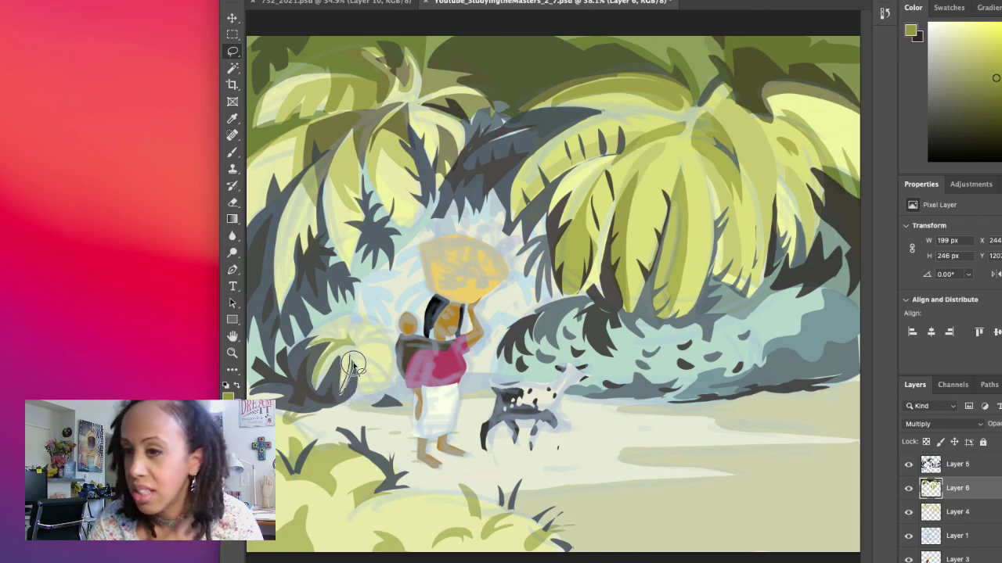
mouse_move(352, 365)
mouse_down()
mouse_move(356, 395)
mouse_move(390, 379)
mouse_move(363, 379)
mouse_move(358, 364)
mouse_up()
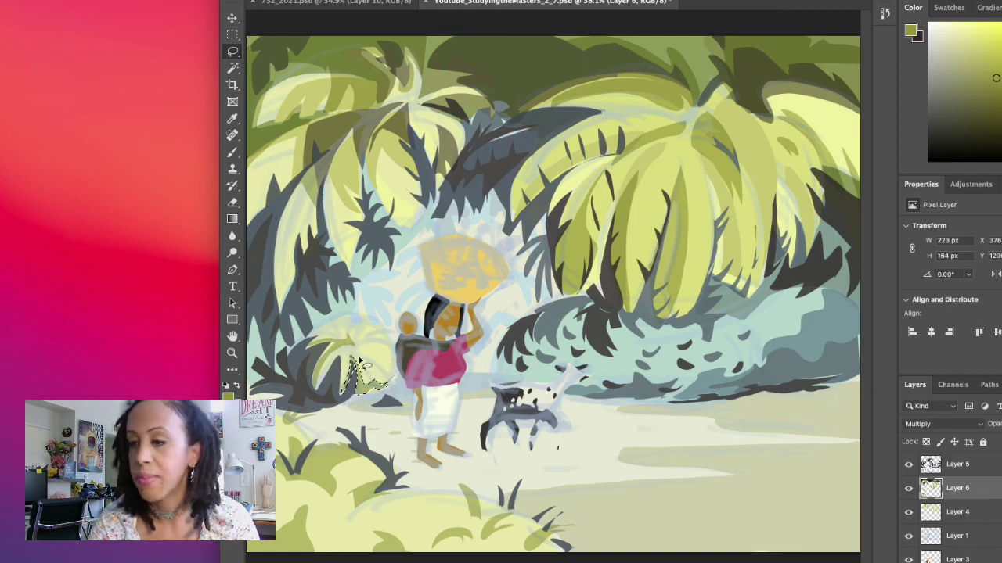
drag(364, 345, 391, 360)
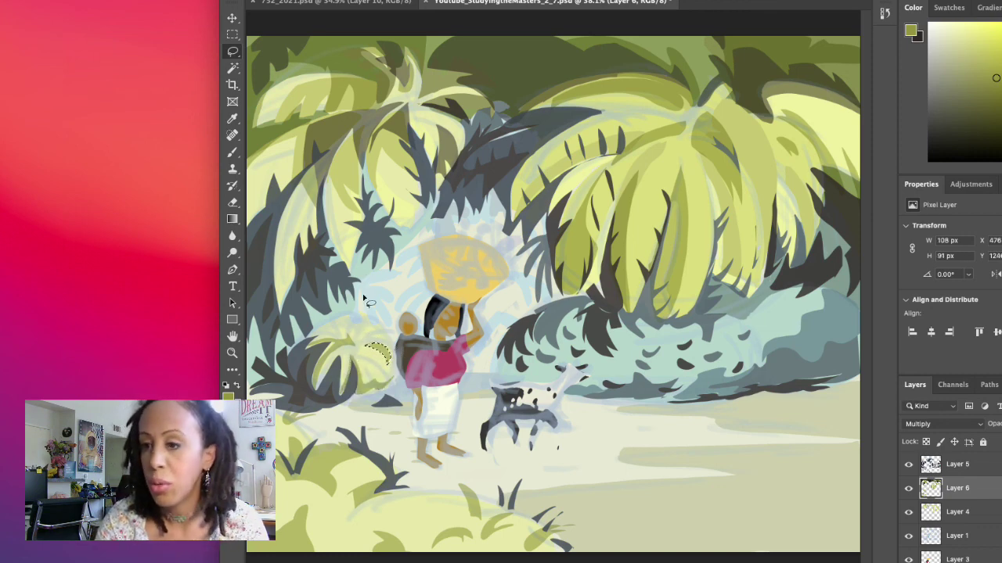
mouse_move(354, 346)
mouse_down()
mouse_move(339, 324)
mouse_move(354, 344)
mouse_up()
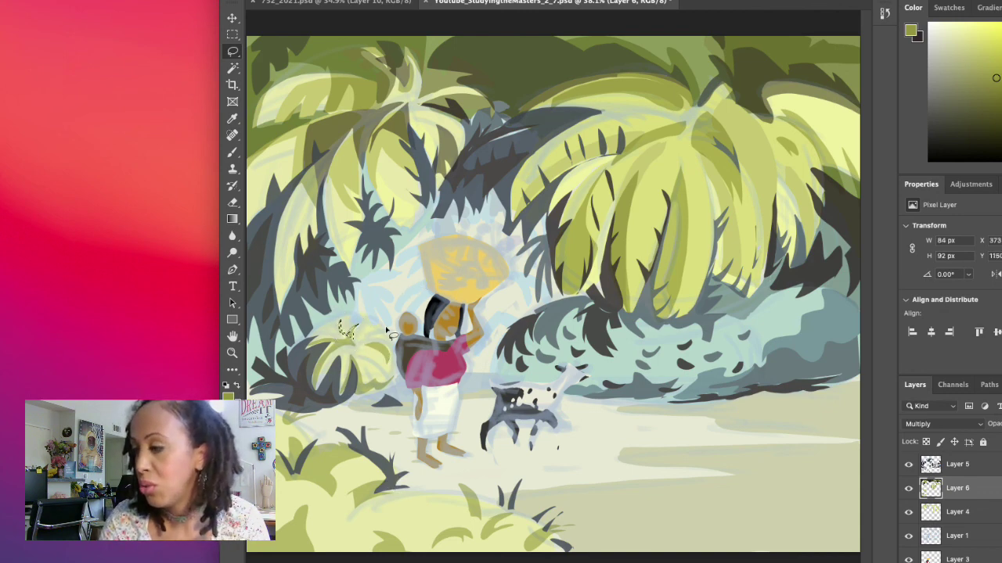
mouse_move(386, 329)
mouse_down()
mouse_move(374, 329)
mouse_move(393, 330)
mouse_up()
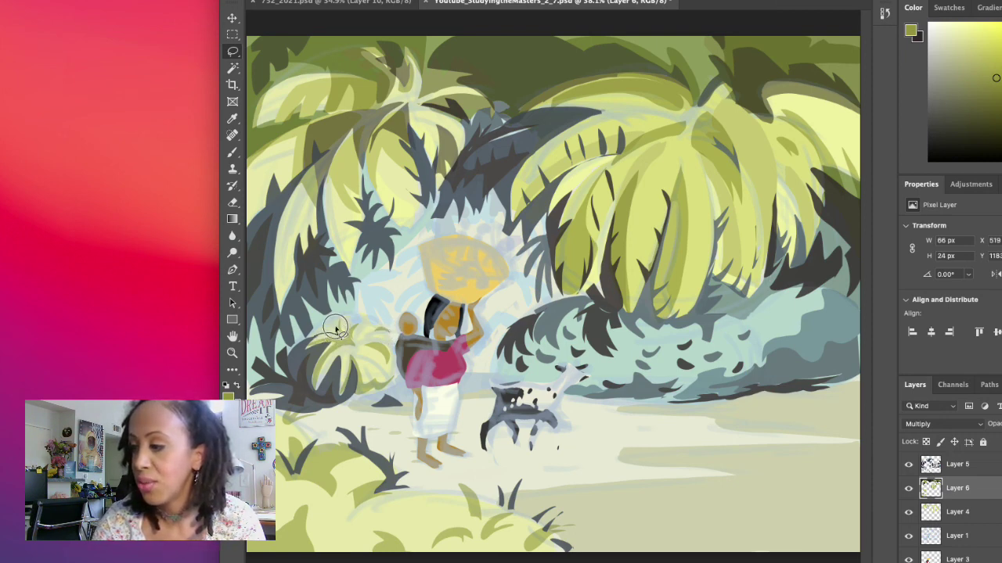
drag(323, 316, 311, 338)
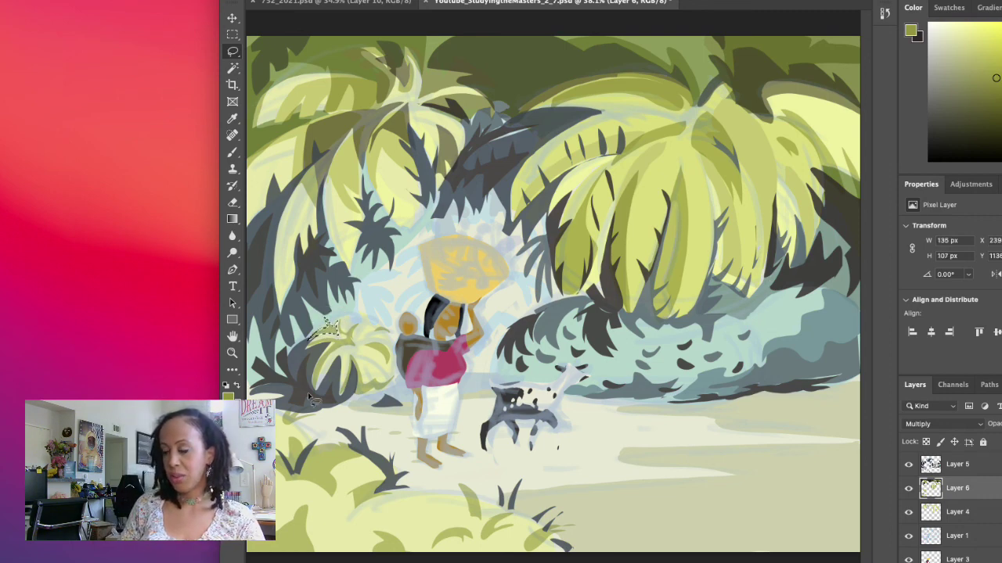
mouse_move(373, 327)
mouse_down()
mouse_move(357, 345)
mouse_move(341, 343)
mouse_move(332, 322)
mouse_move(365, 334)
mouse_up()
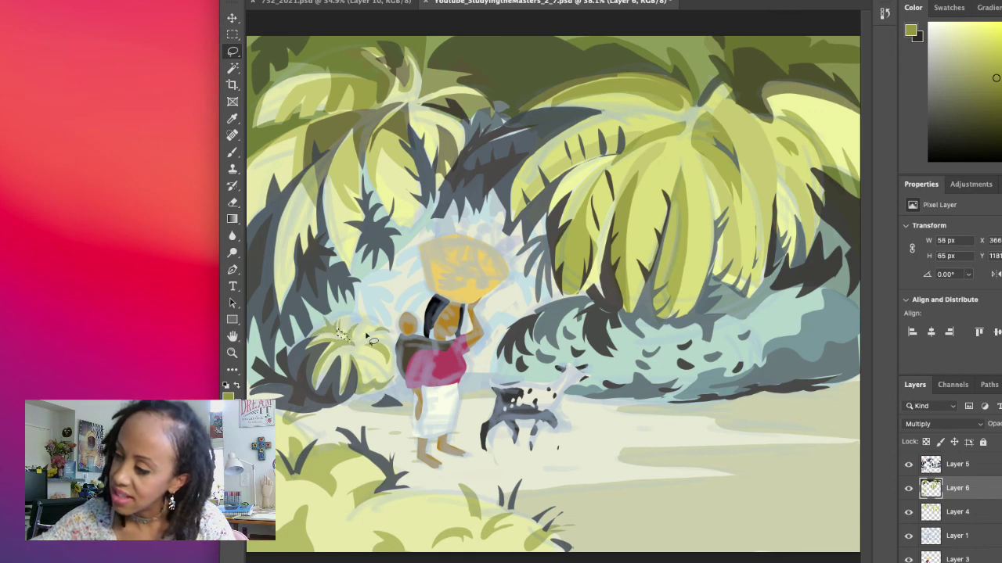
Rename Layer 1 to 'sketch_layer', hide it, and make Layer 5 the active layer
double_click(954, 537)
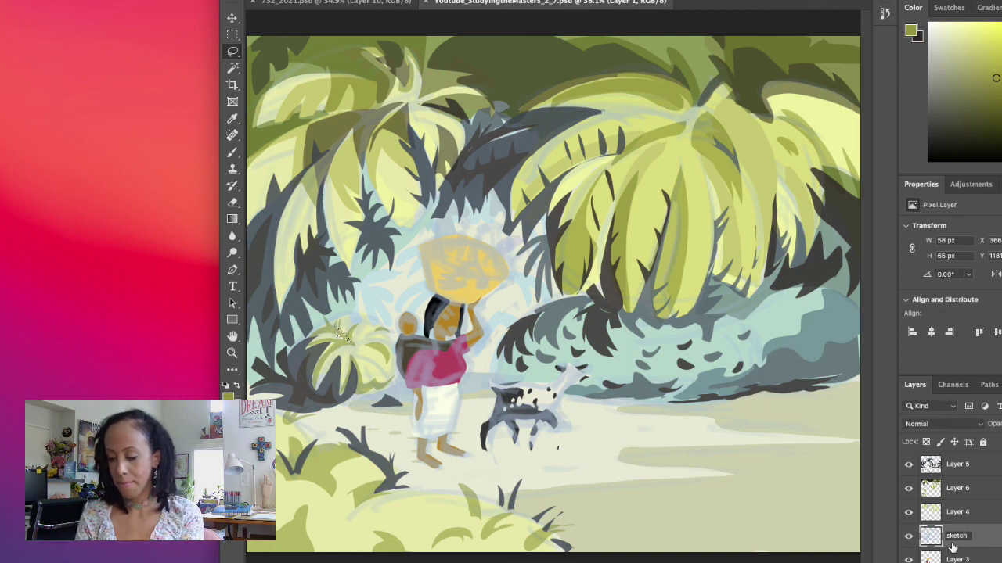
text(sketch_layer)
key(Return)
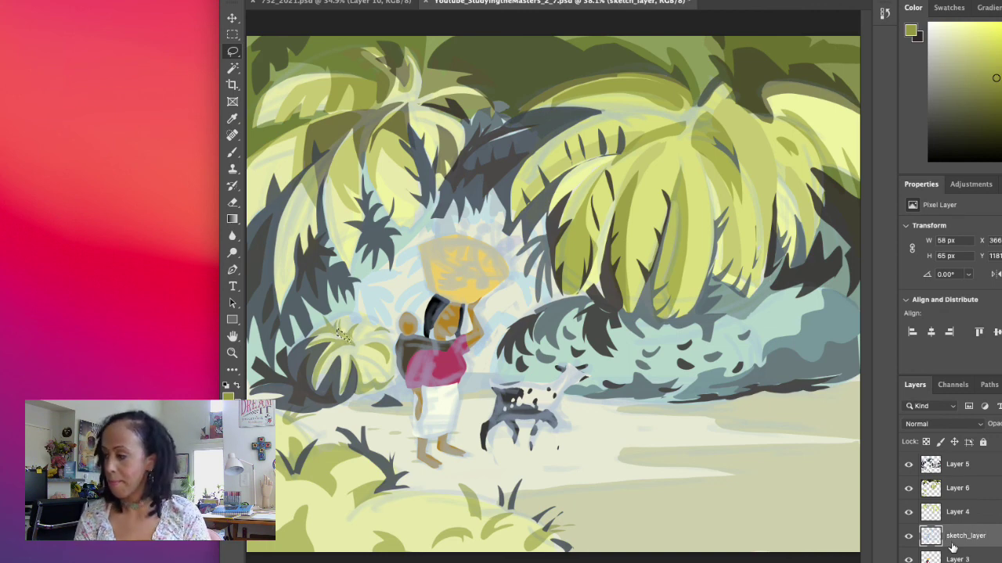
click(909, 536)
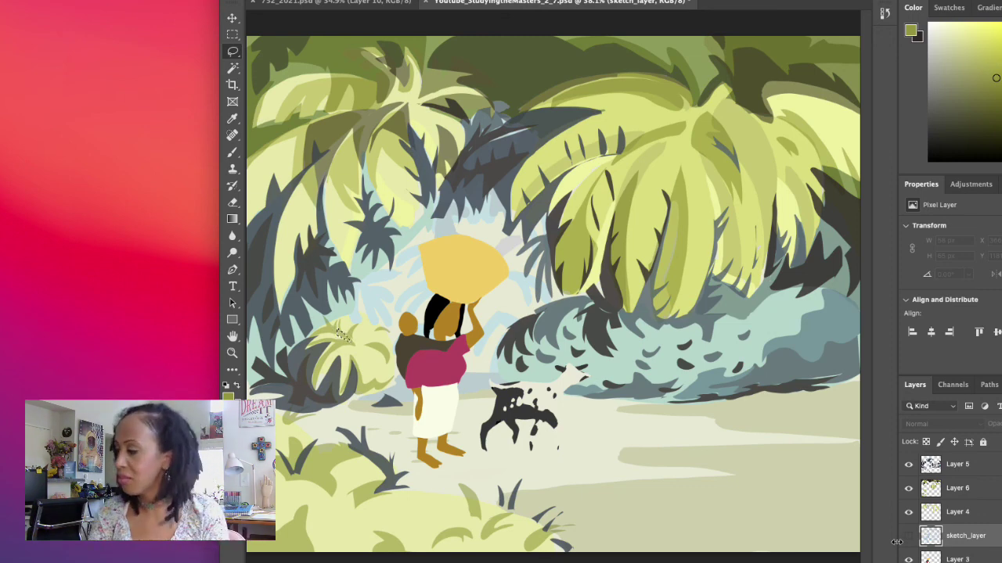
click(909, 464)
click(908, 464)
click(961, 464)
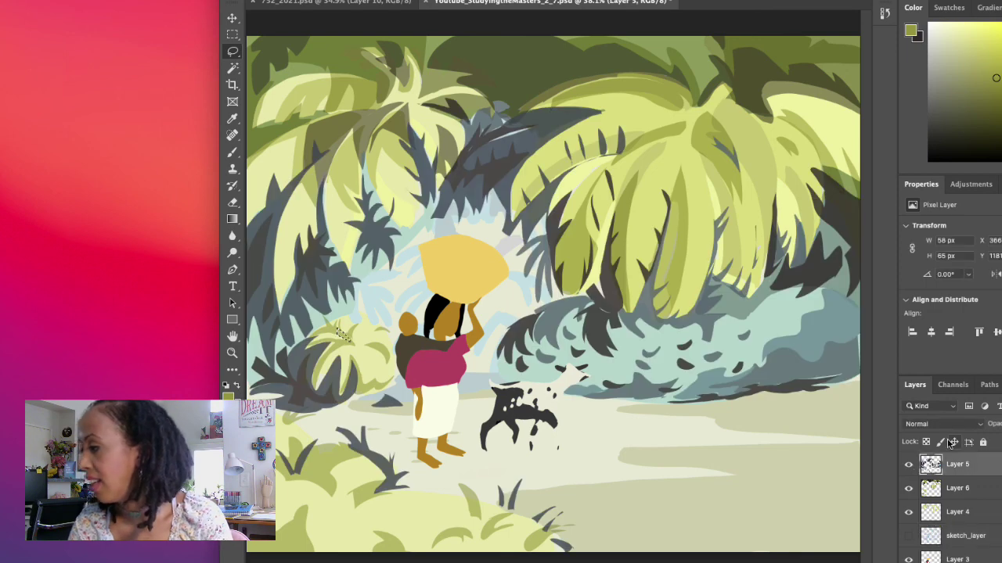
click(229, 390)
Sample the bush's blue-grey as foreground colour and outline a shape along the right edge
drag(791, 271, 620, 268)
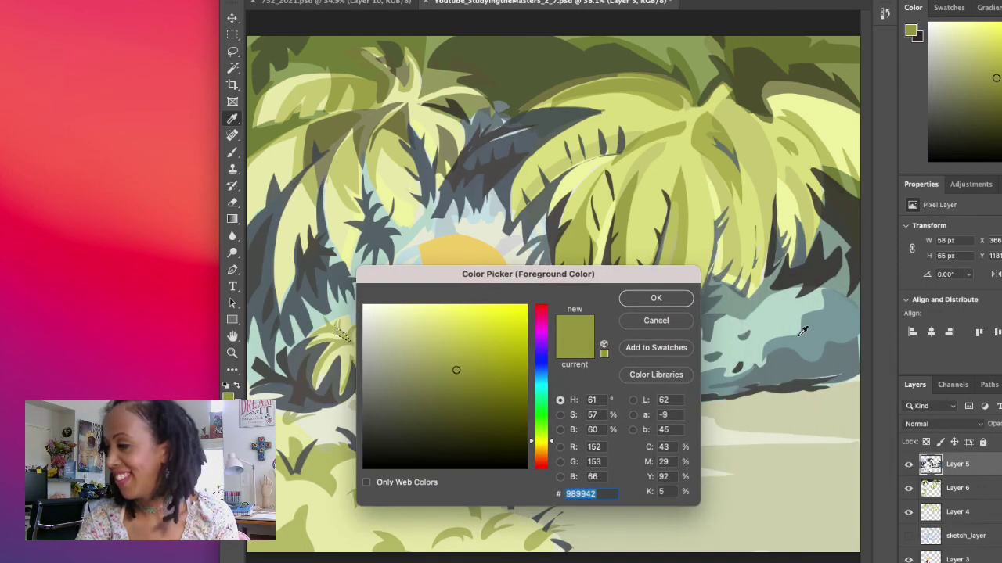
click(806, 357)
click(690, 295)
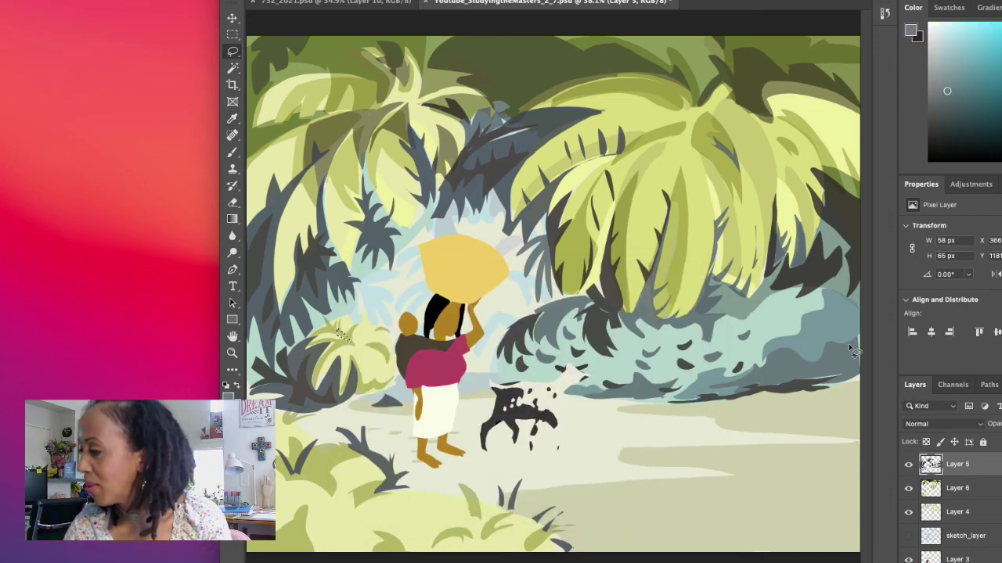
mouse_move(850, 348)
mouse_down()
mouse_move(863, 335)
mouse_move(861, 374)
mouse_move(850, 373)
mouse_up()
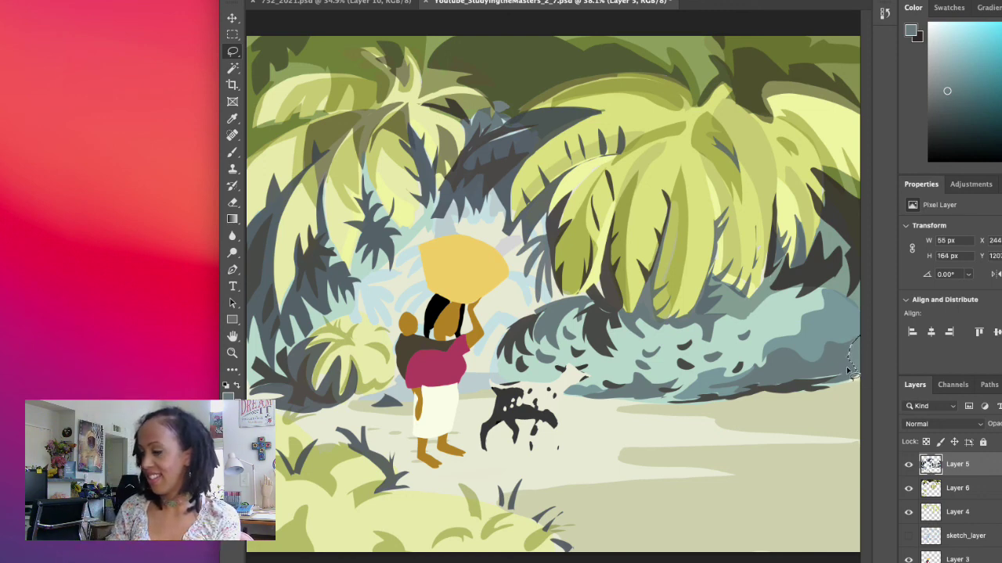
mouse_move(849, 372)
mouse_down()
mouse_move(857, 382)
mouse_move(841, 396)
mouse_up()
Toggle Layer 5's visibility to compare, then clear the right-edge selection
click(230, 393)
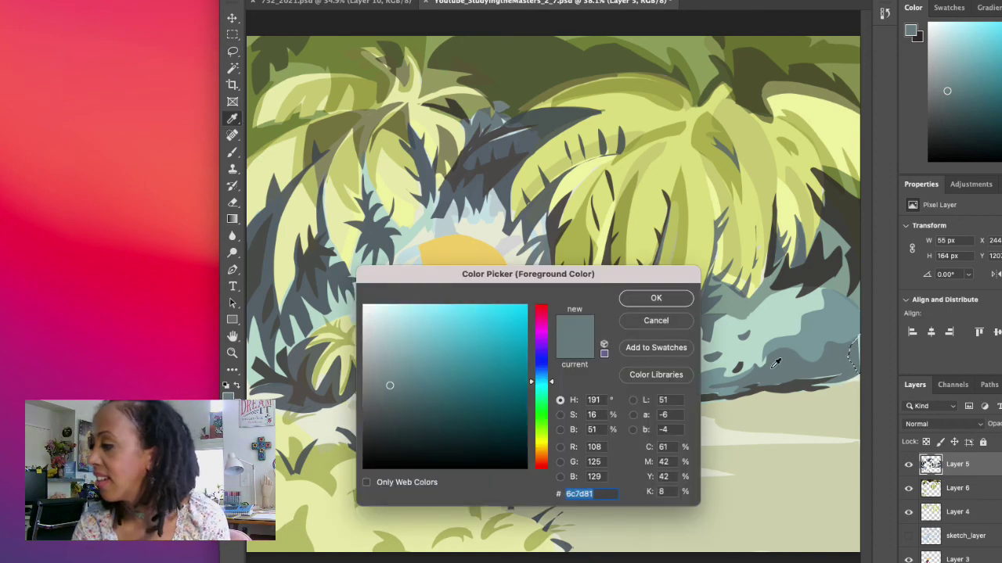
click(655, 298)
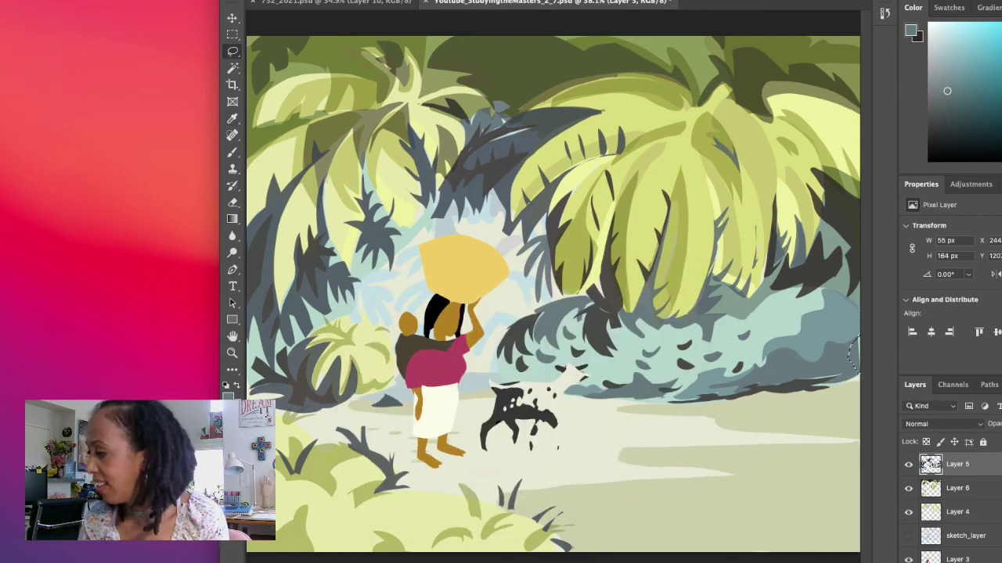
click(908, 464)
click(908, 464)
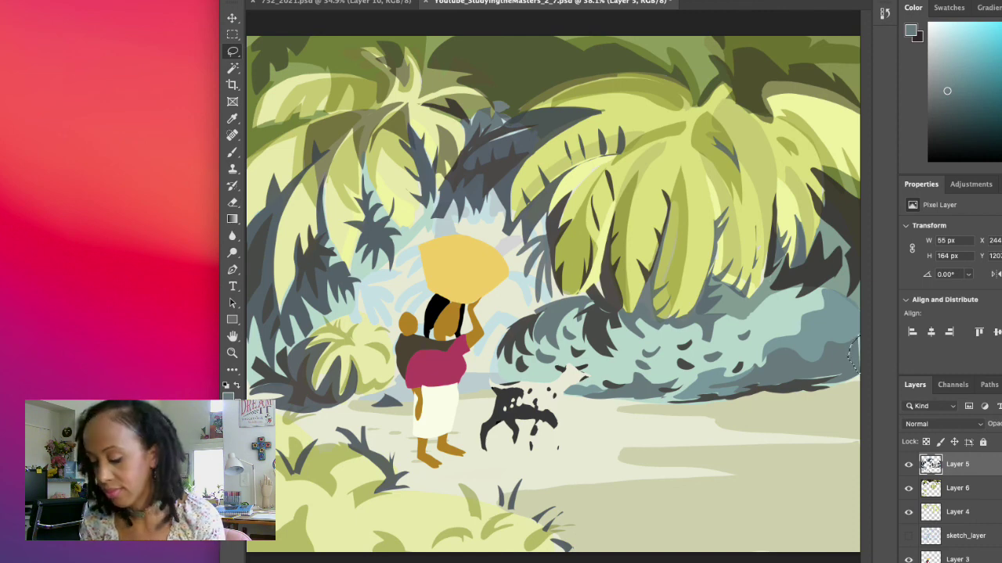
key(ctrl+d)
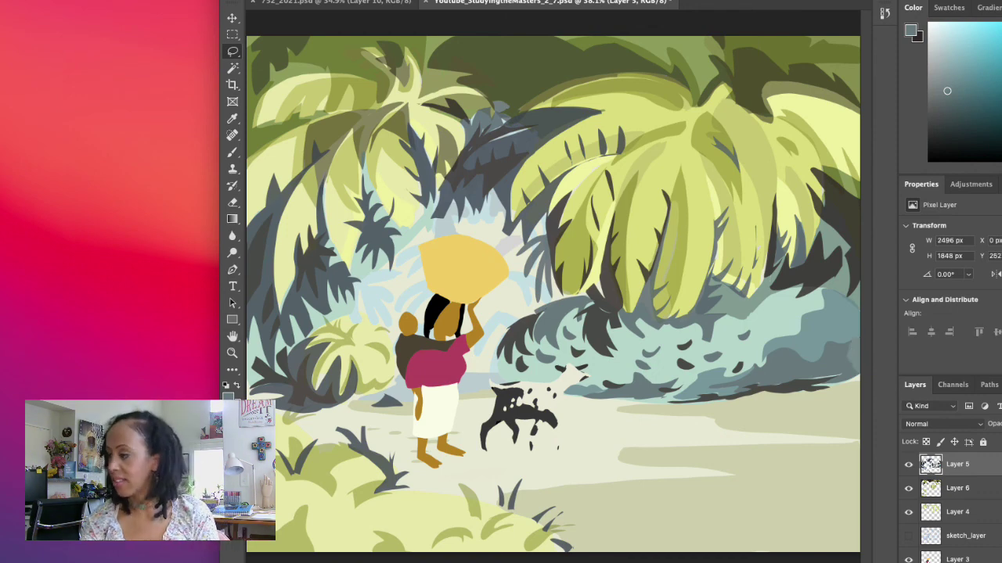
click(908, 464)
click(908, 464)
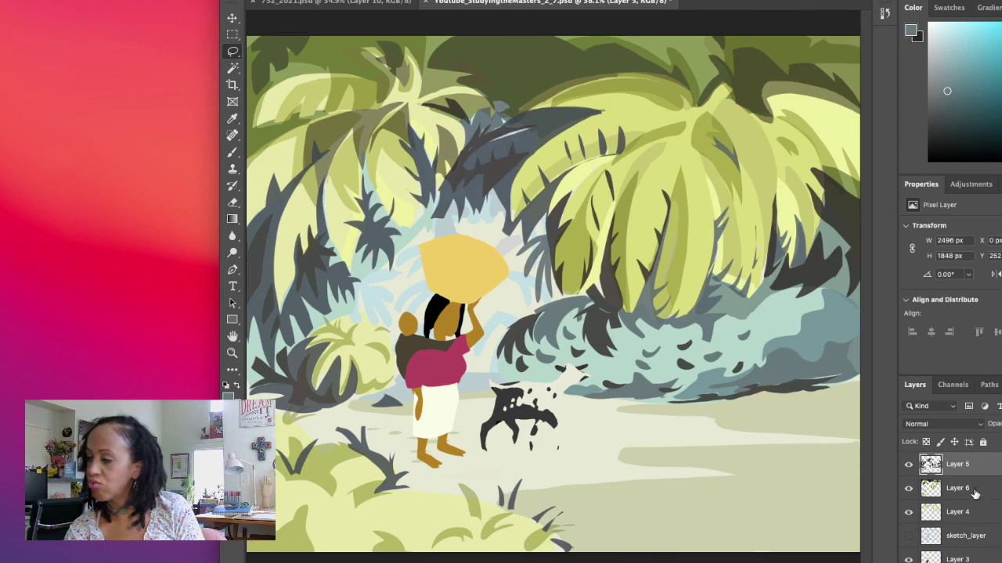
key(ctrl+comma)
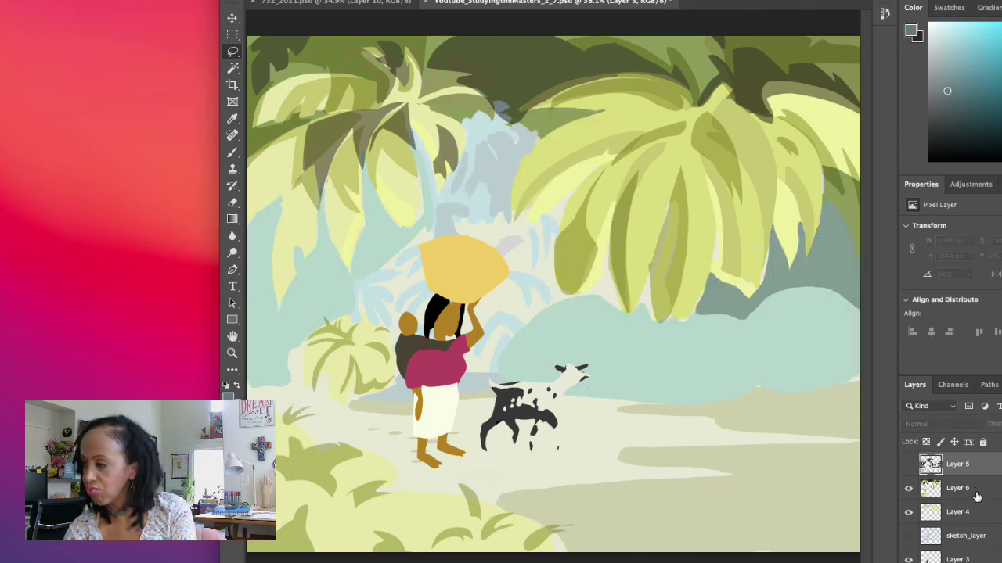
key(ctrl+comma)
key(ctrl+shift+d)
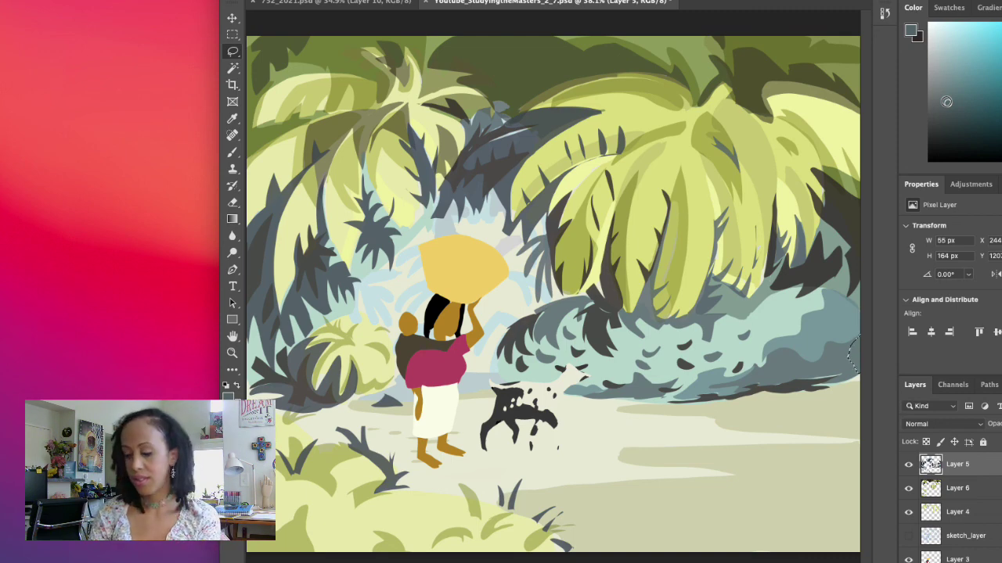
key(ctrl+d)
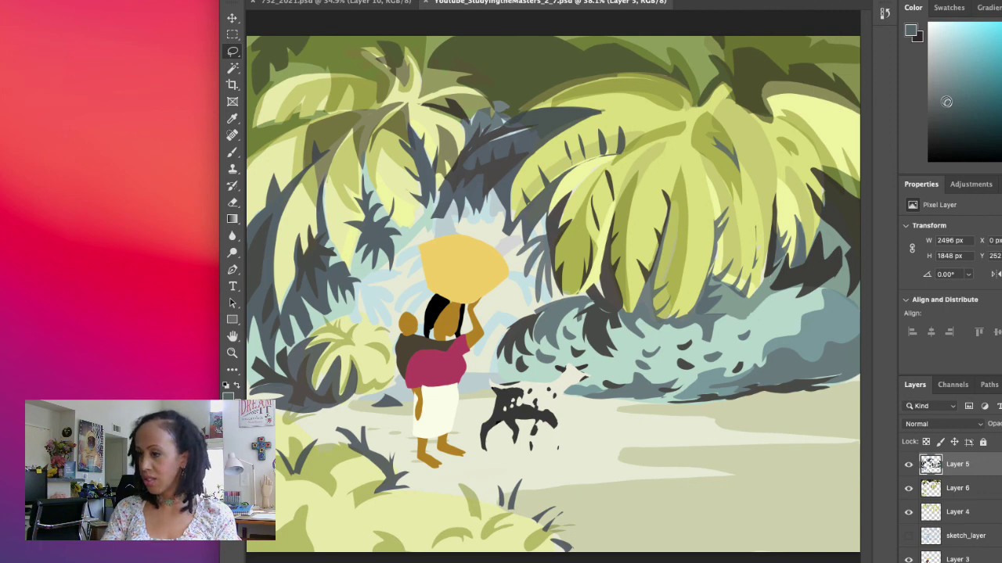
Show the sketch layer, target Layer 3, and set white as the foreground colour
click(907, 535)
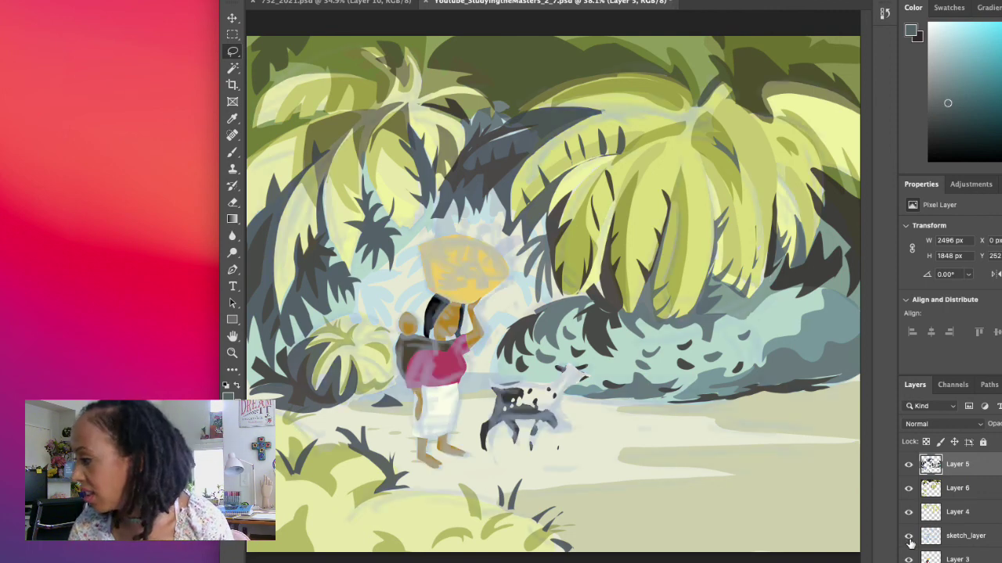
click(975, 556)
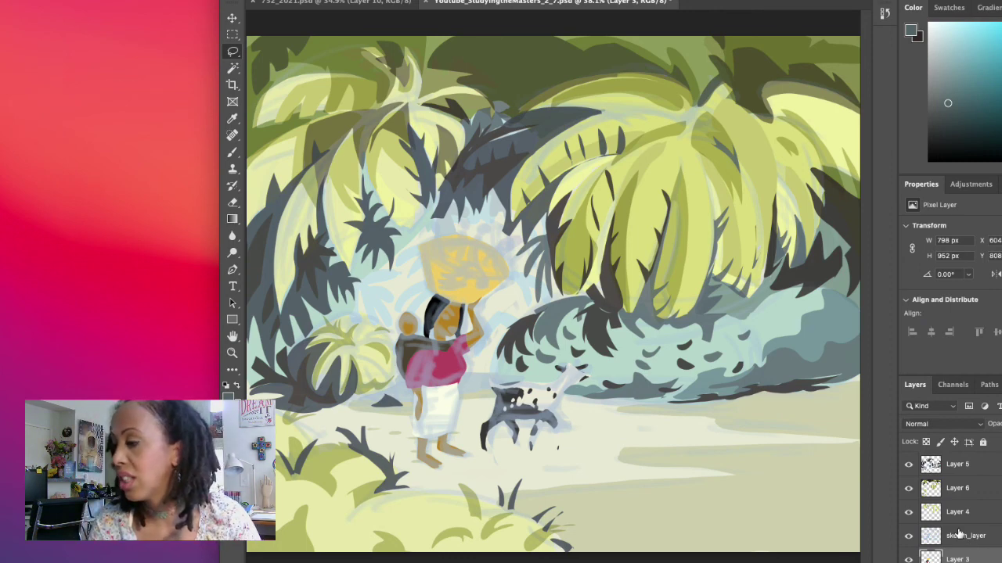
click(226, 385)
click(237, 385)
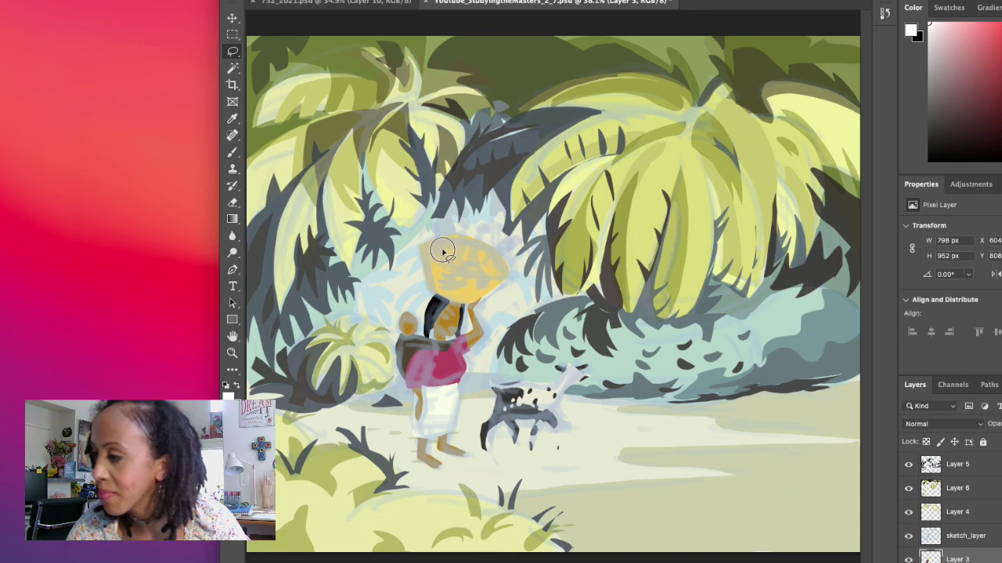
Fill white billowing cloth shapes over the basket top, then pick red as the painting colour
mouse_move(443, 252)
mouse_down()
mouse_move(431, 217)
mouse_move(428, 240)
mouse_move(443, 252)
mouse_up()
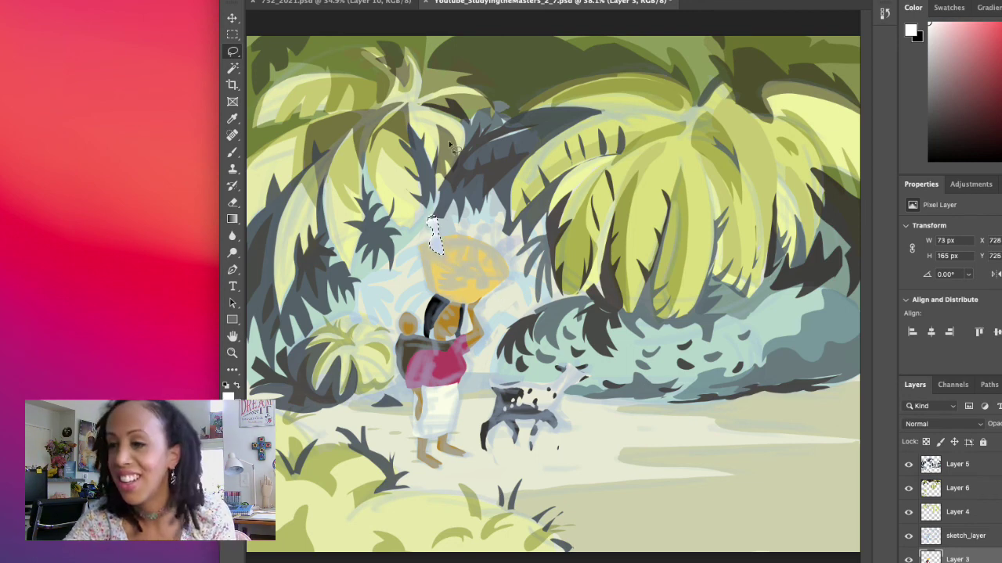
key(ctrl+d)
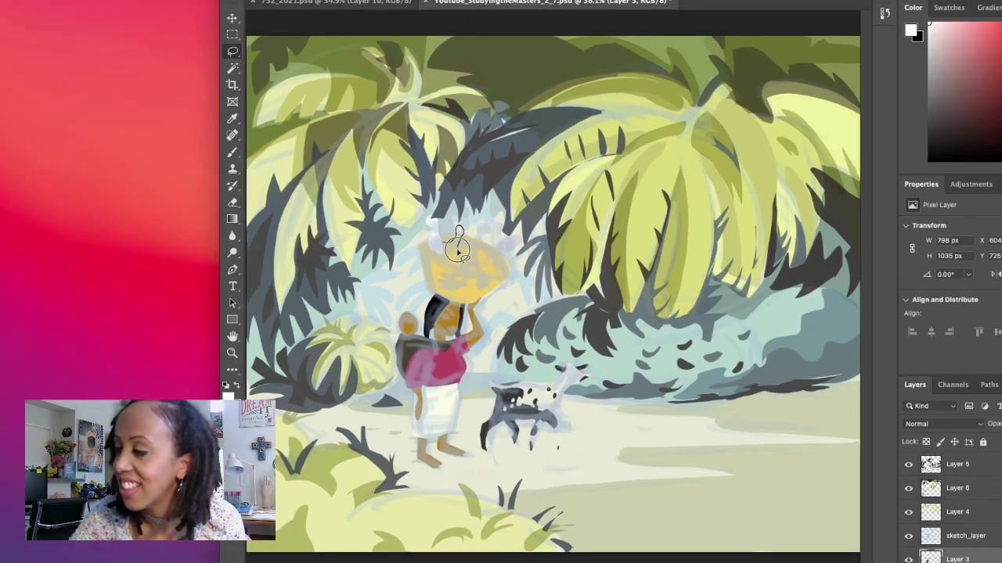
mouse_move(466, 238)
mouse_down()
mouse_move(493, 229)
mouse_move(468, 246)
mouse_move(481, 264)
mouse_move(499, 233)
mouse_move(517, 252)
mouse_move(492, 263)
mouse_move(478, 279)
mouse_move(488, 283)
mouse_move(474, 274)
mouse_move(440, 292)
mouse_move(431, 284)
mouse_move(445, 286)
mouse_move(432, 277)
mouse_move(439, 266)
mouse_move(460, 273)
mouse_move(452, 280)
mouse_move(466, 268)
mouse_move(443, 258)
mouse_move(435, 235)
mouse_up()
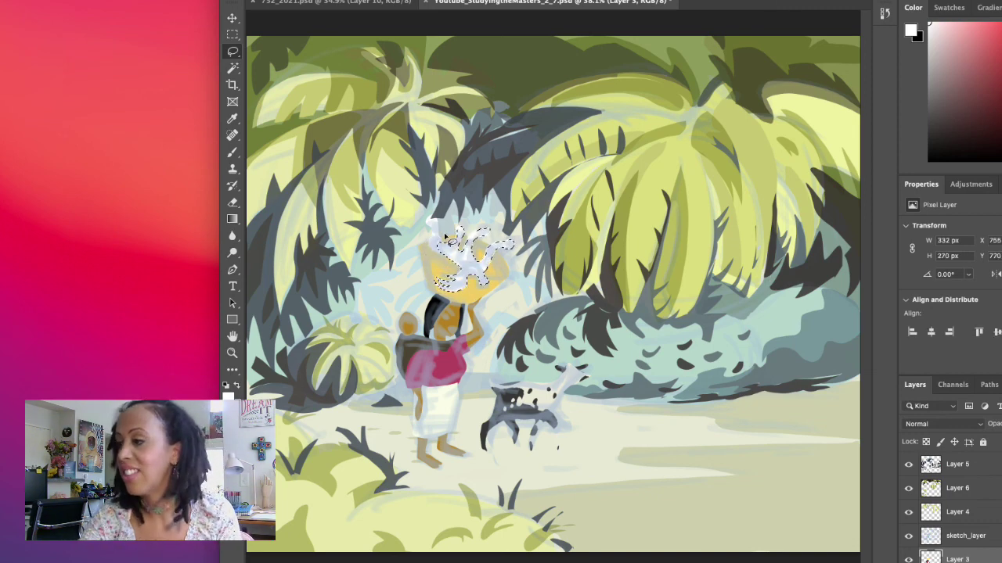
key(ctrl+d)
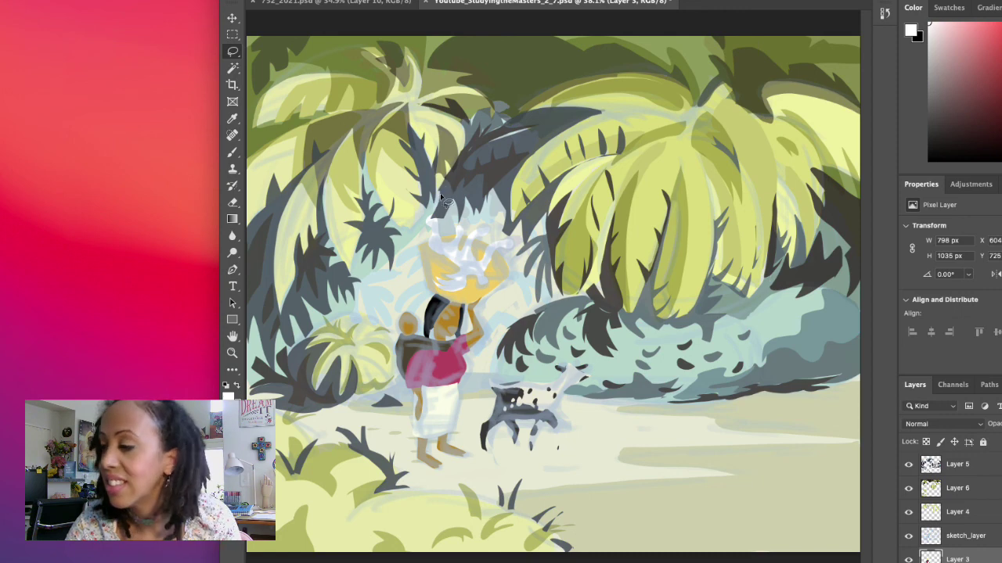
click(997, 72)
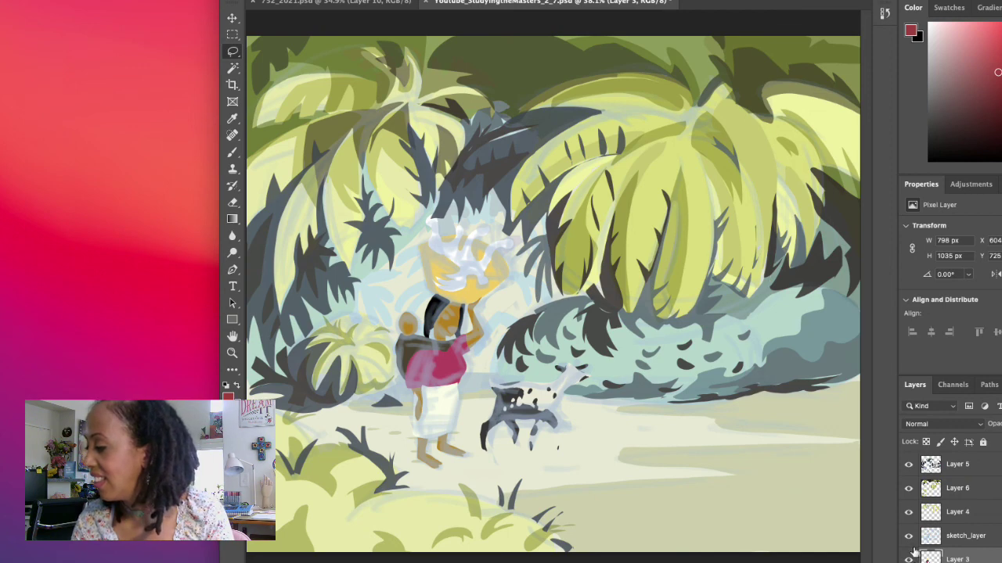
With the sketch hidden, fill five small red accents on the white shapes atop the basket
click(908, 536)
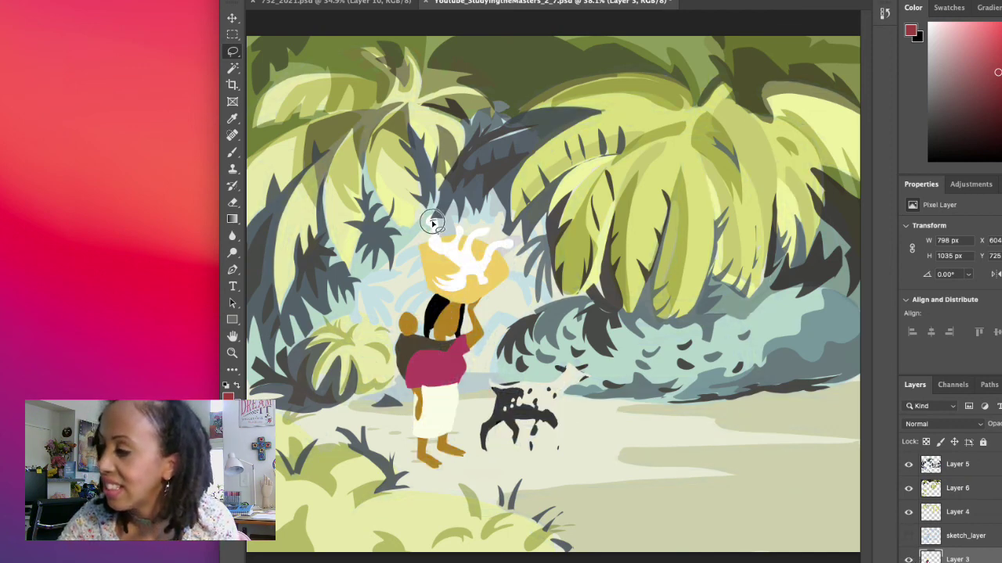
mouse_move(432, 223)
mouse_down()
mouse_move(443, 209)
mouse_move(438, 233)
mouse_move(432, 223)
mouse_up()
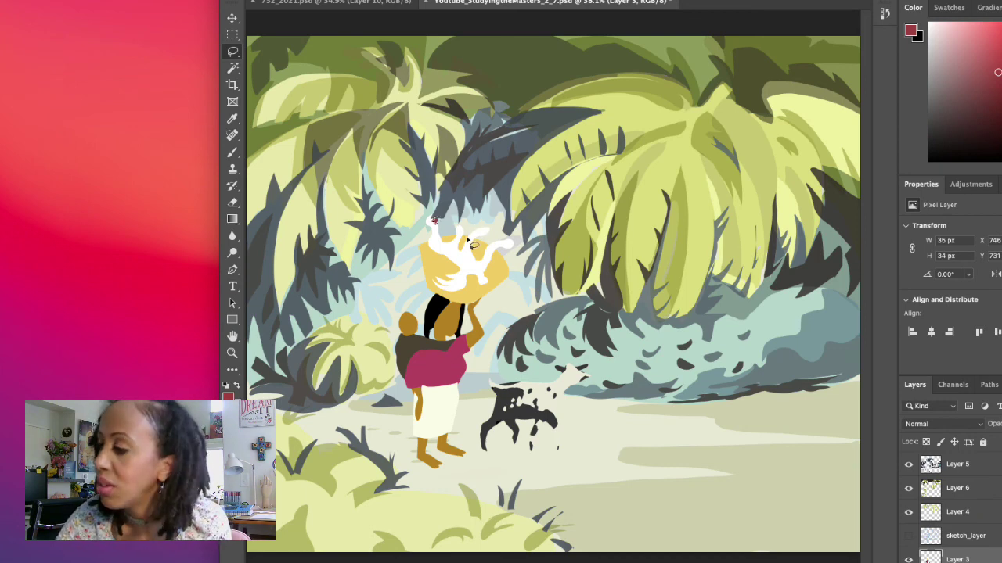
mouse_move(465, 232)
mouse_down()
mouse_move(461, 217)
mouse_move(470, 223)
mouse_move(460, 227)
mouse_up()
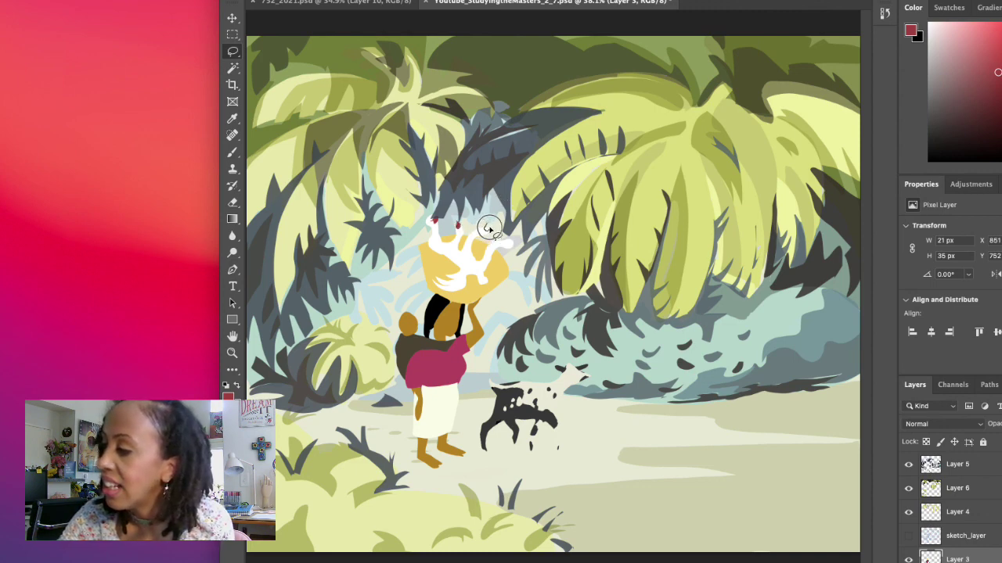
drag(488, 228, 497, 233)
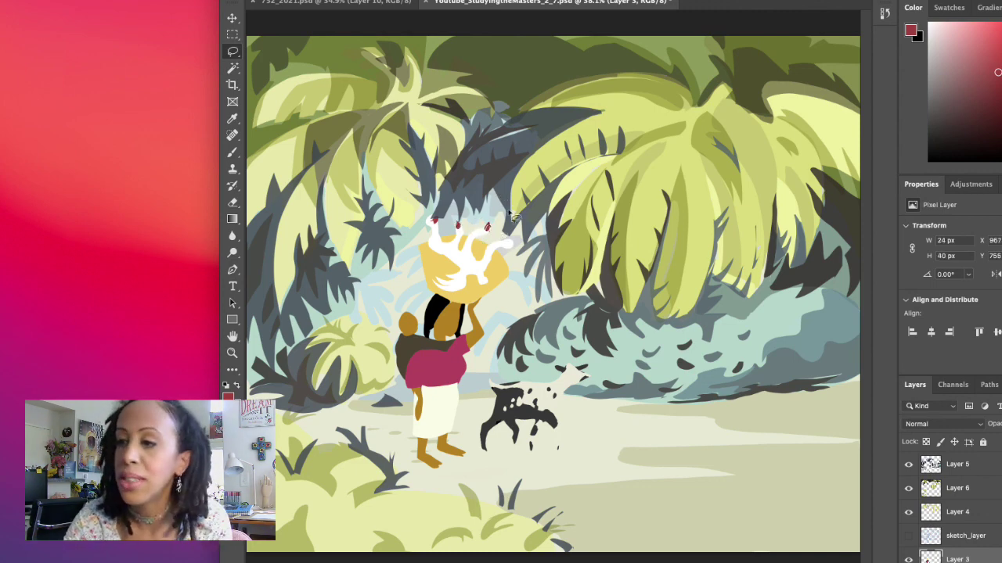
drag(515, 235, 529, 246)
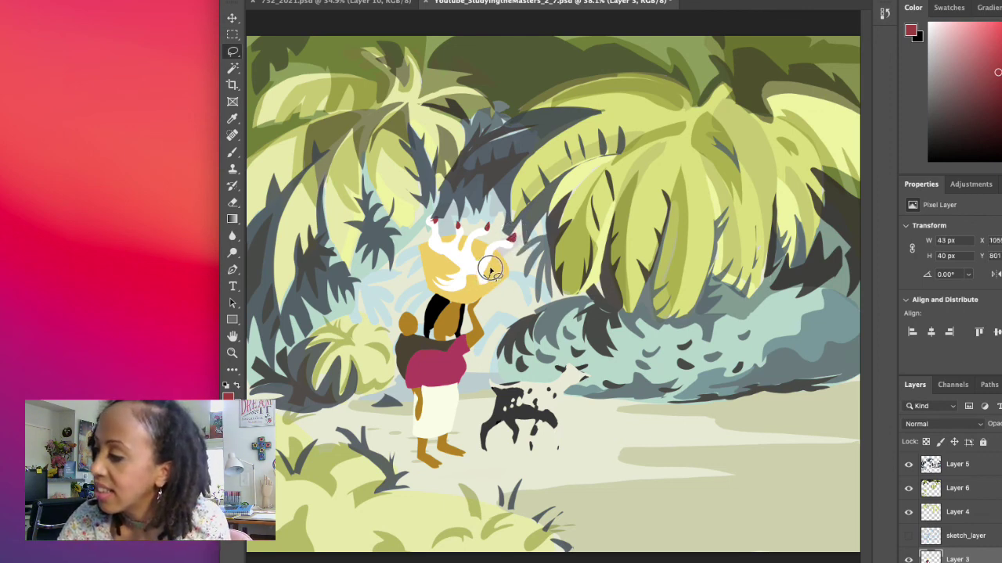
mouse_move(490, 269)
mouse_down()
mouse_move(479, 275)
mouse_move(485, 284)
mouse_move(492, 274)
mouse_up()
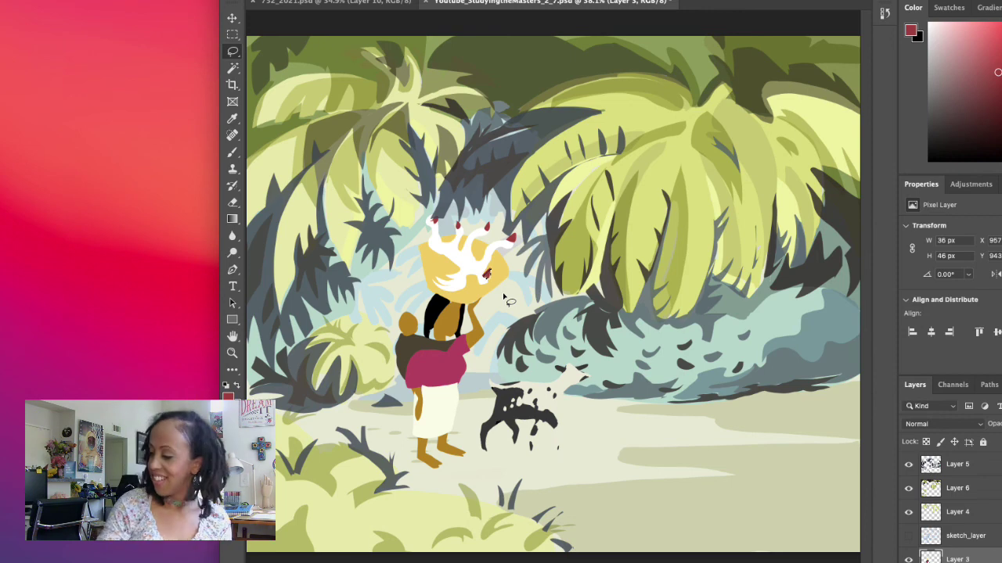
click(504, 299)
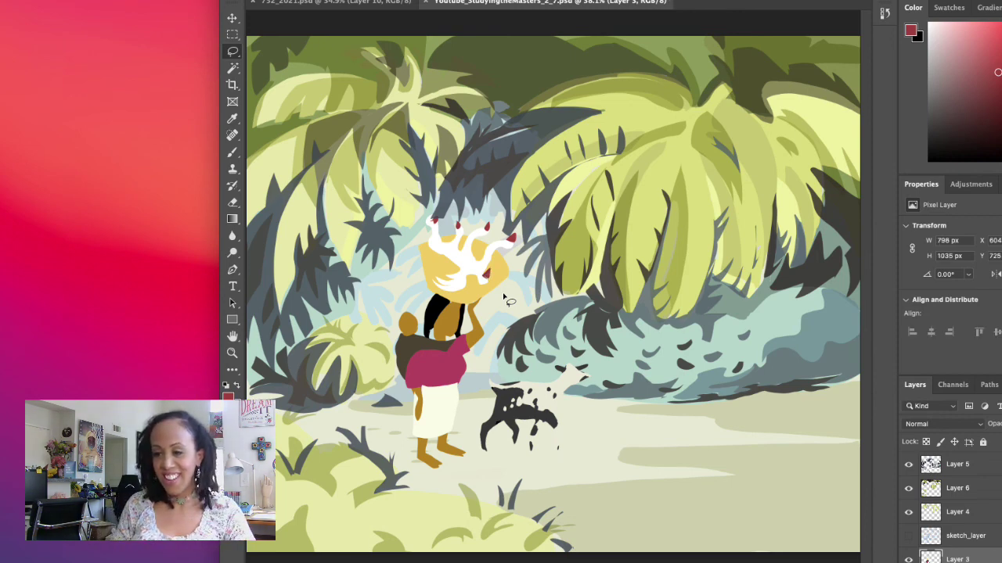